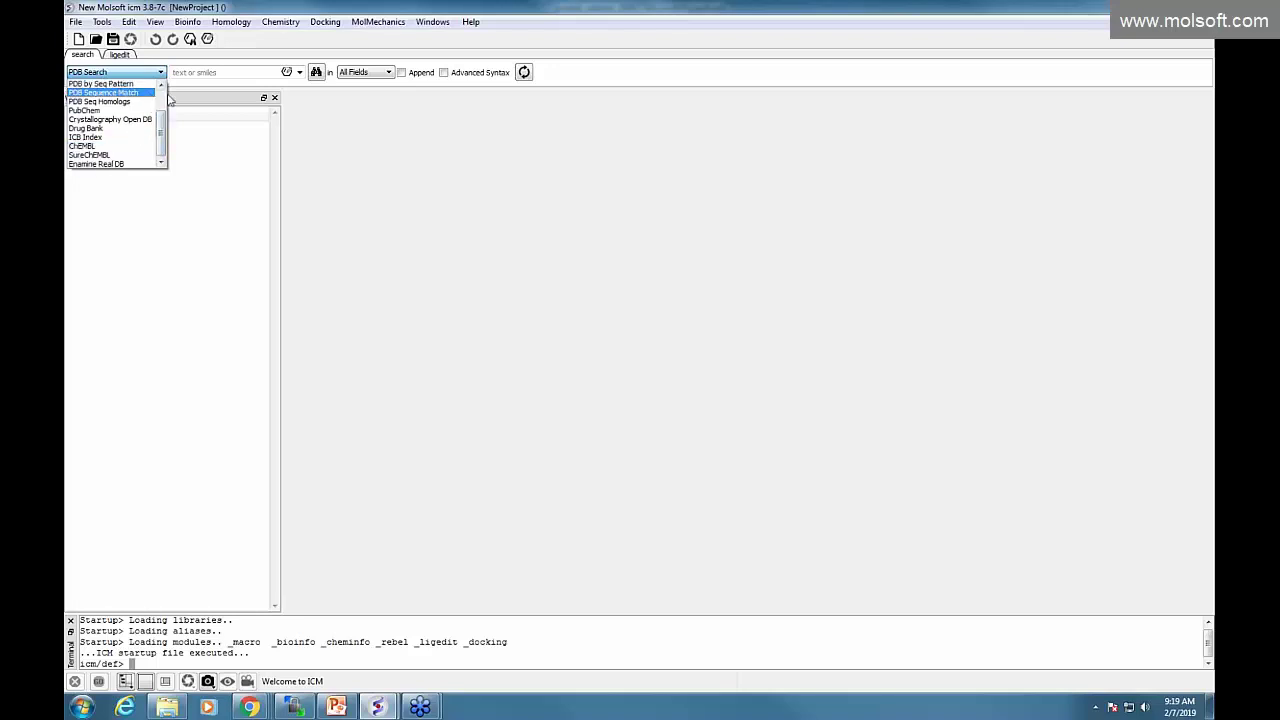
Search the PDB for 4mqt and load the structure.
click(160, 85)
click(133, 82)
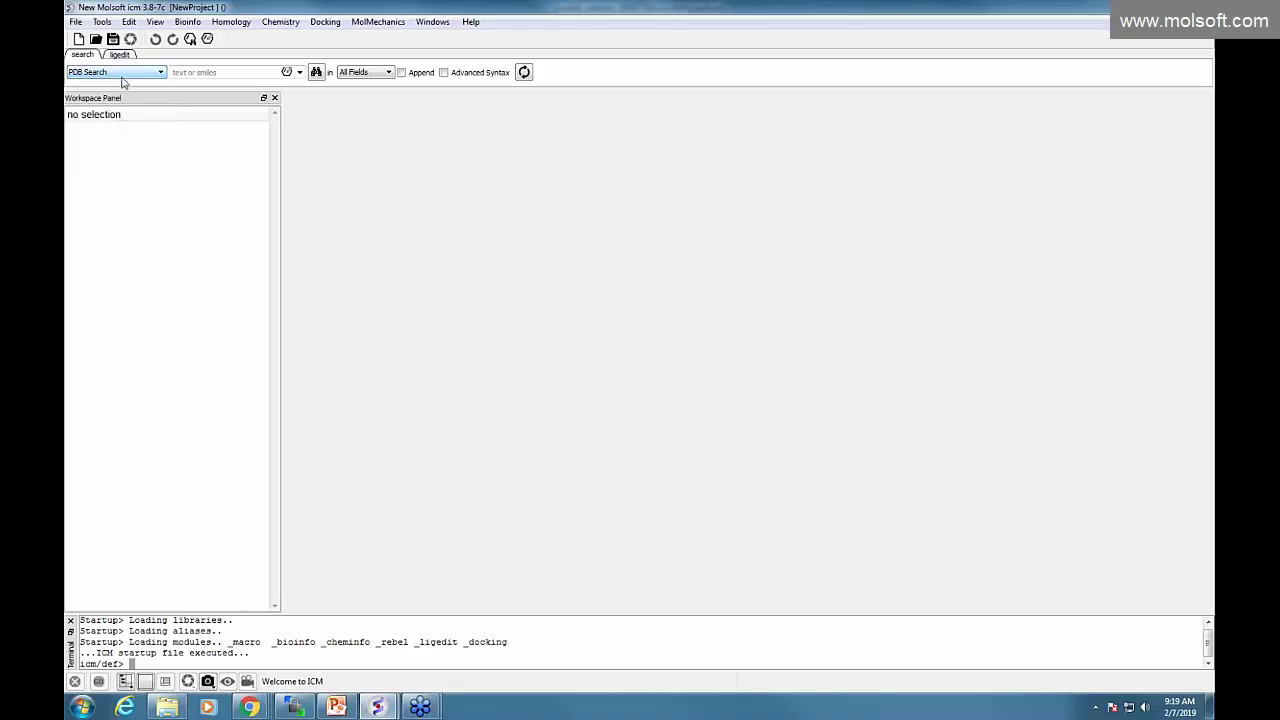
click(173, 72)
key(Return)
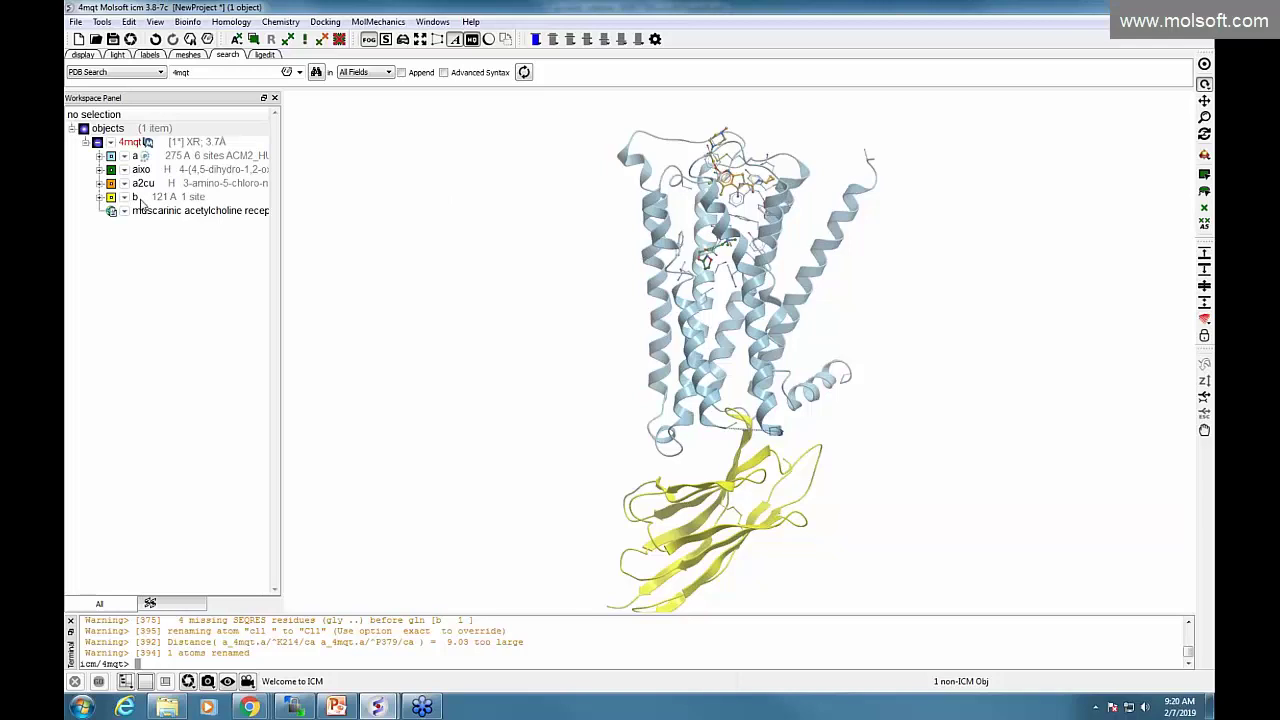
Examine the 4mqt complex from several sides and view the 2D structures of ligands aixo and a2cu.
drag(686, 457, 851, 446)
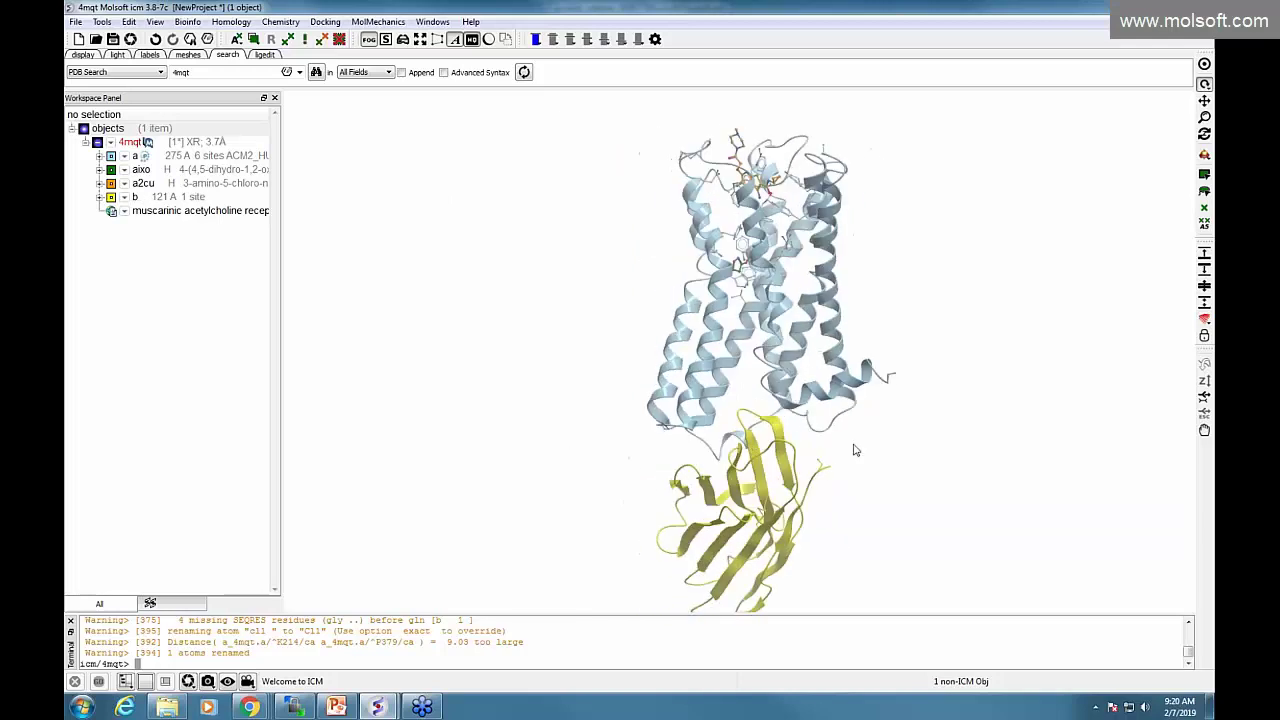
drag(657, 484, 771, 503)
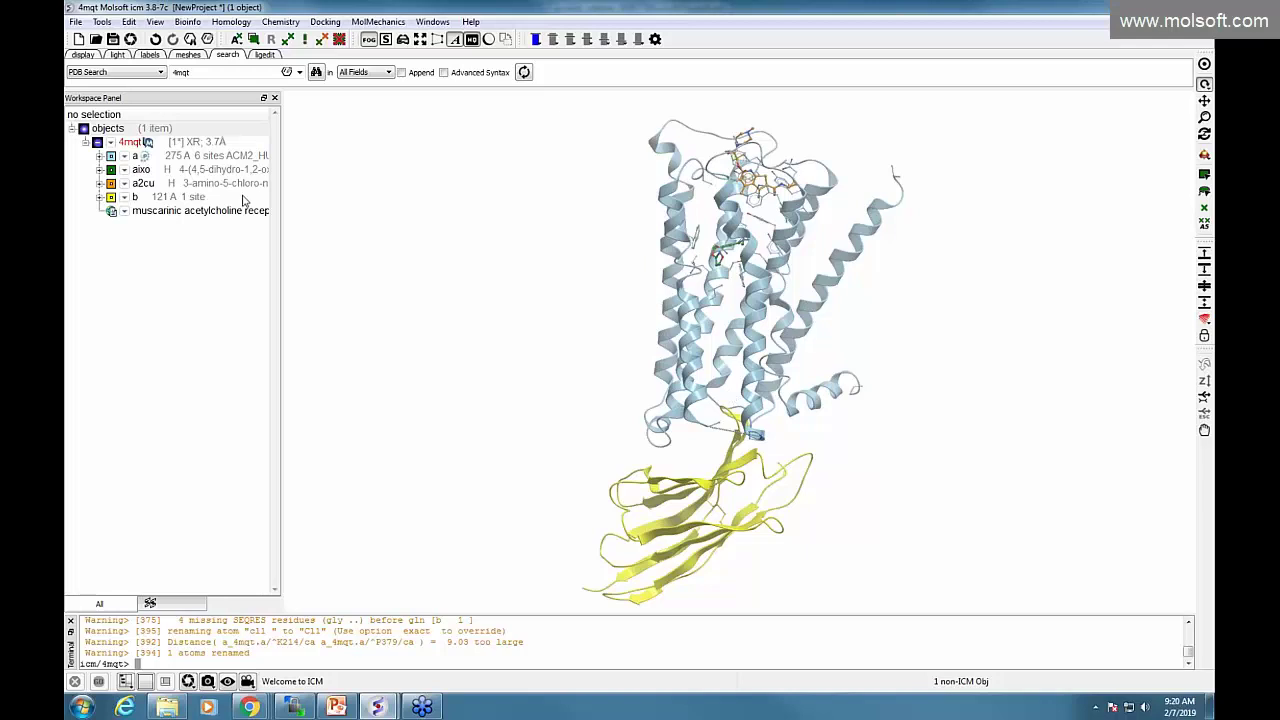
click(99, 169)
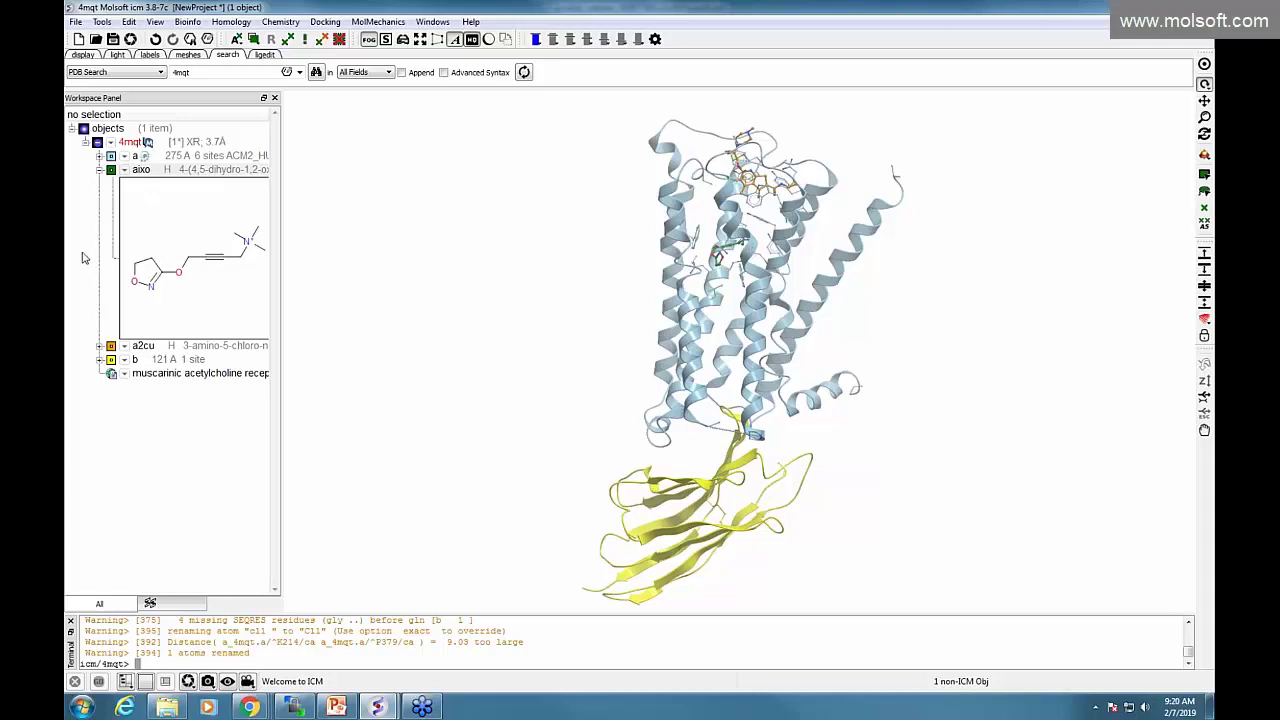
click(99, 170)
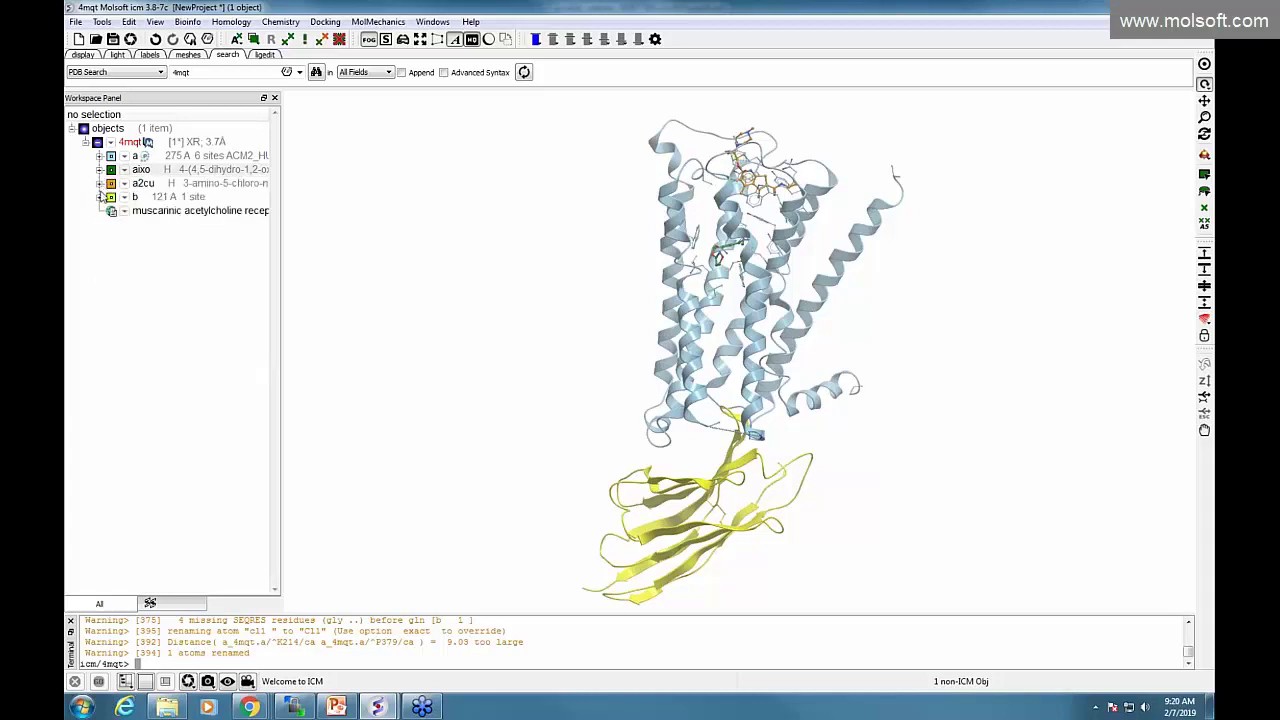
click(99, 184)
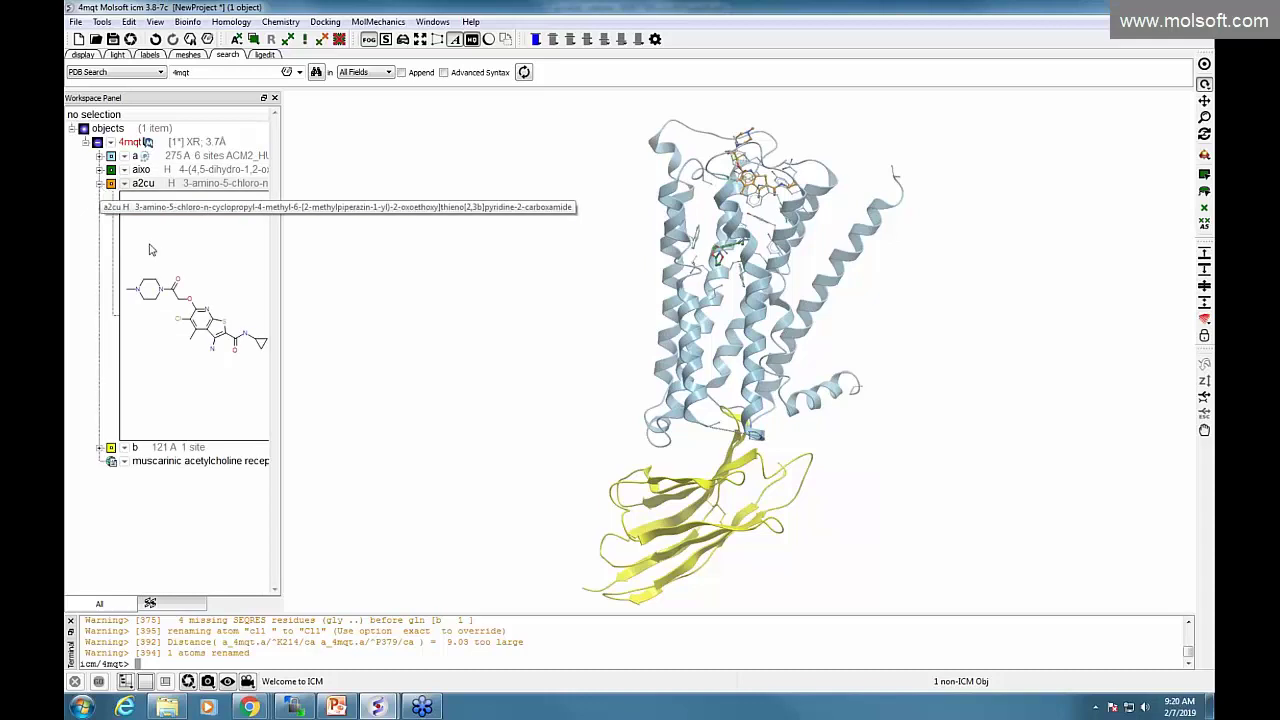
click(100, 187)
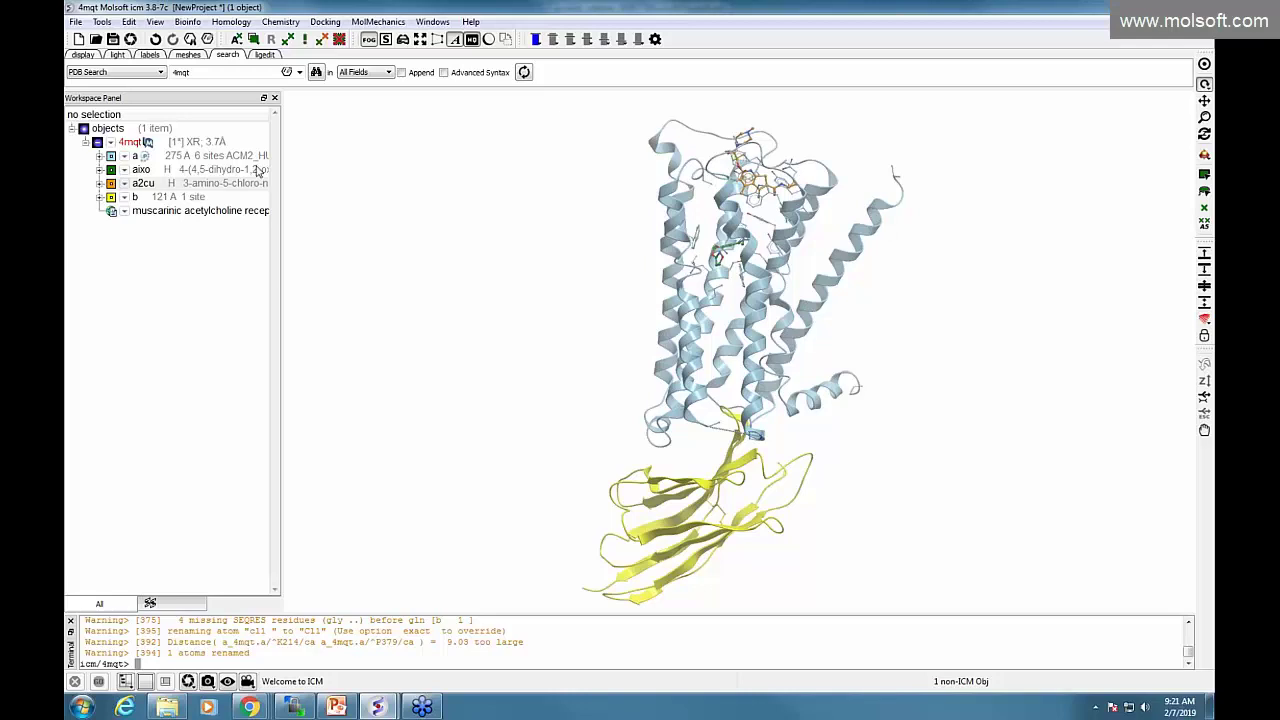
Convert the 4mqt PDB object to an ICM object, deleting water and replacing the original.
drag(281, 170, 376, 167)
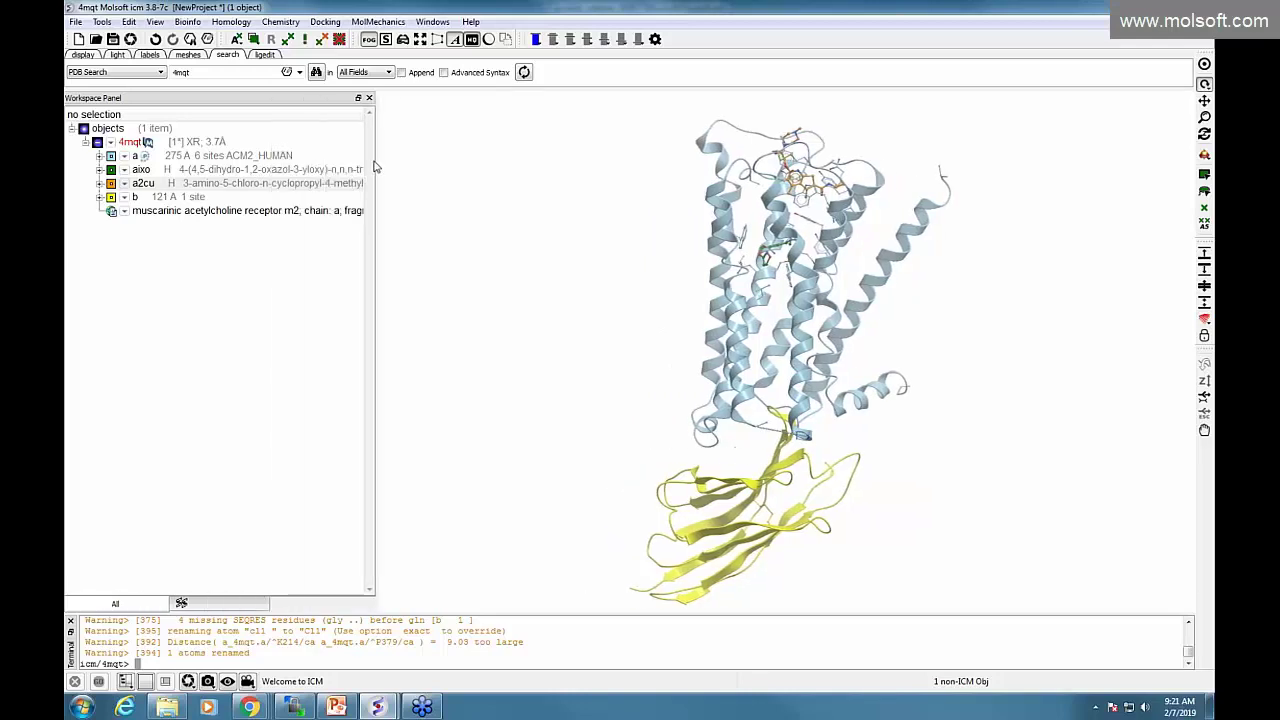
right_click(191, 144)
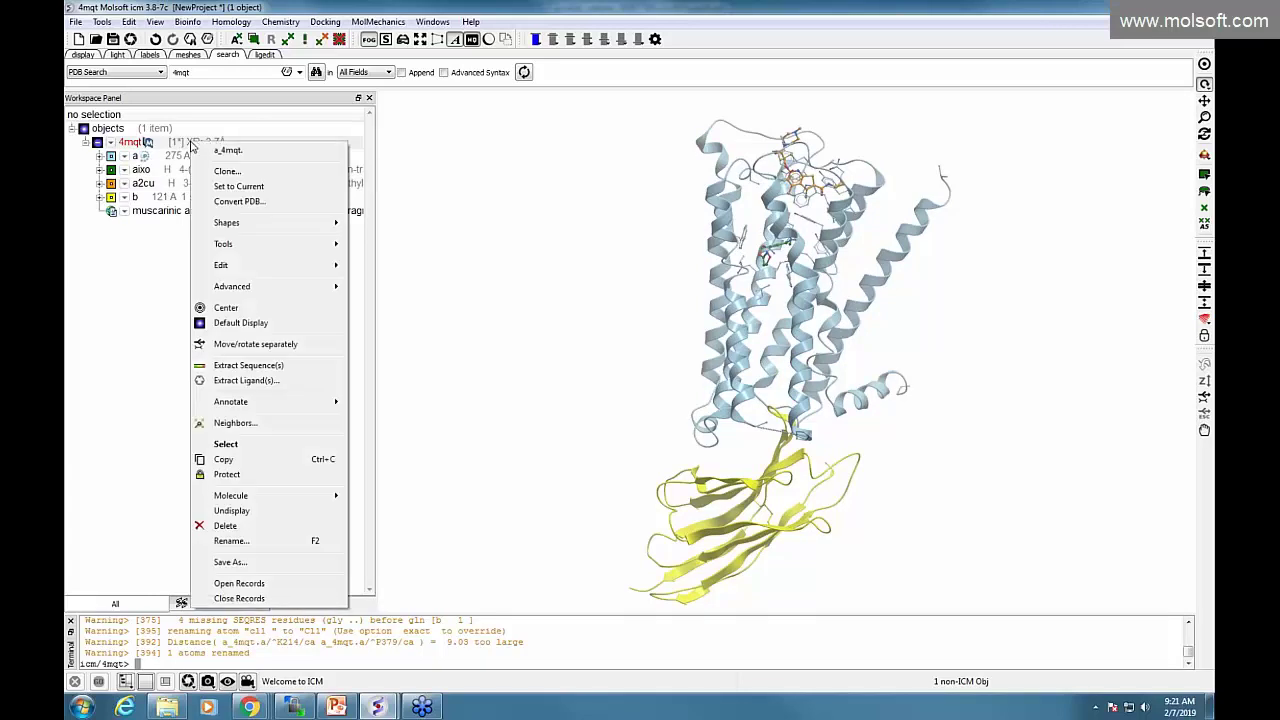
click(240, 203)
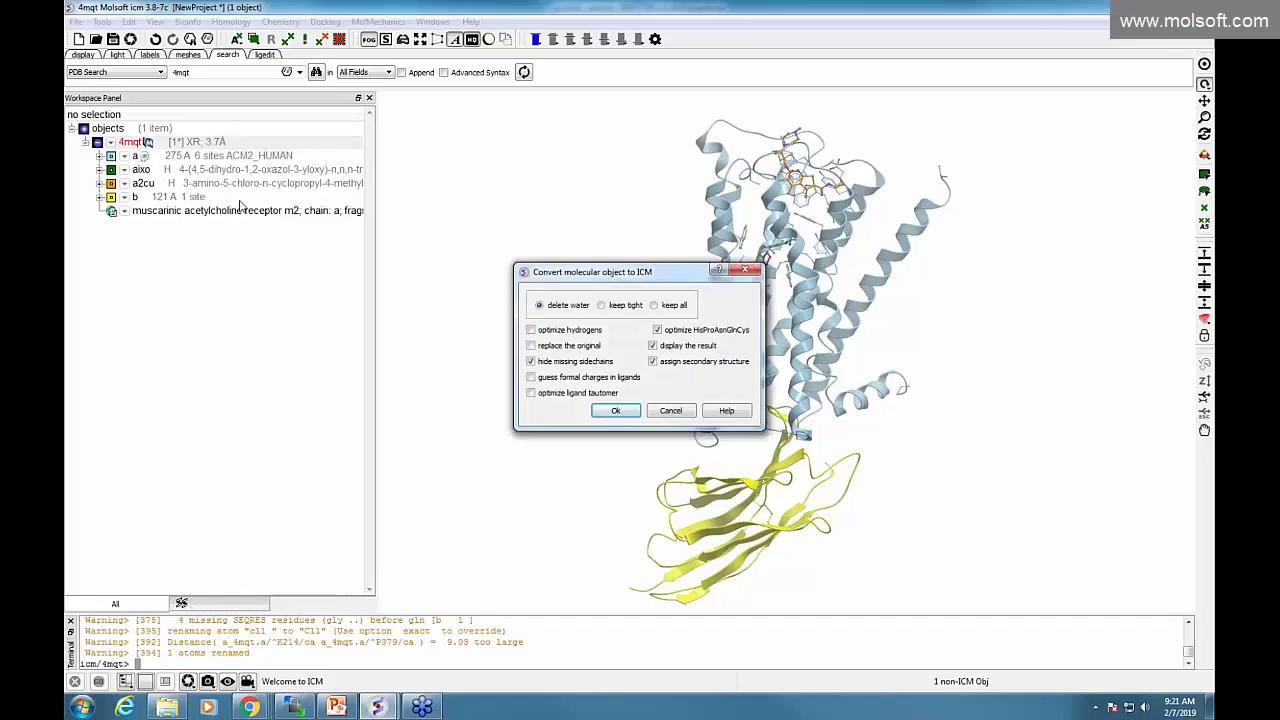
drag(565, 281, 408, 262)
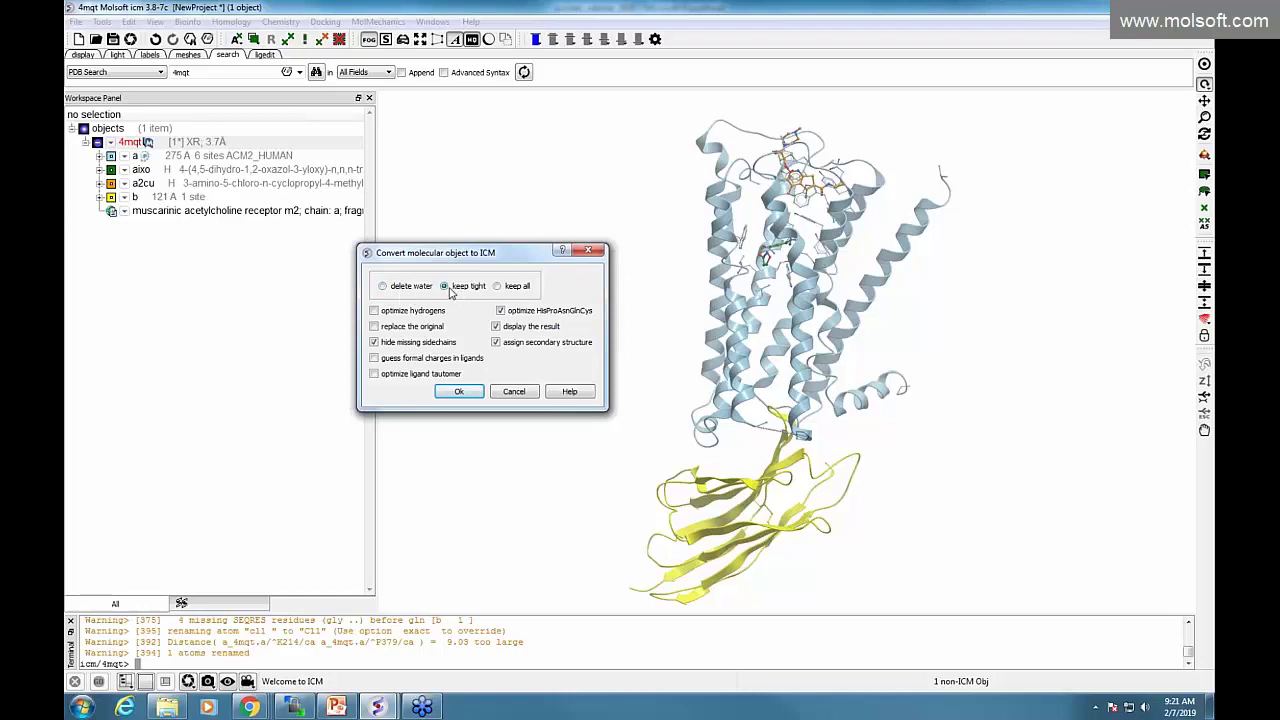
click(410, 289)
click(376, 328)
click(387, 328)
click(458, 393)
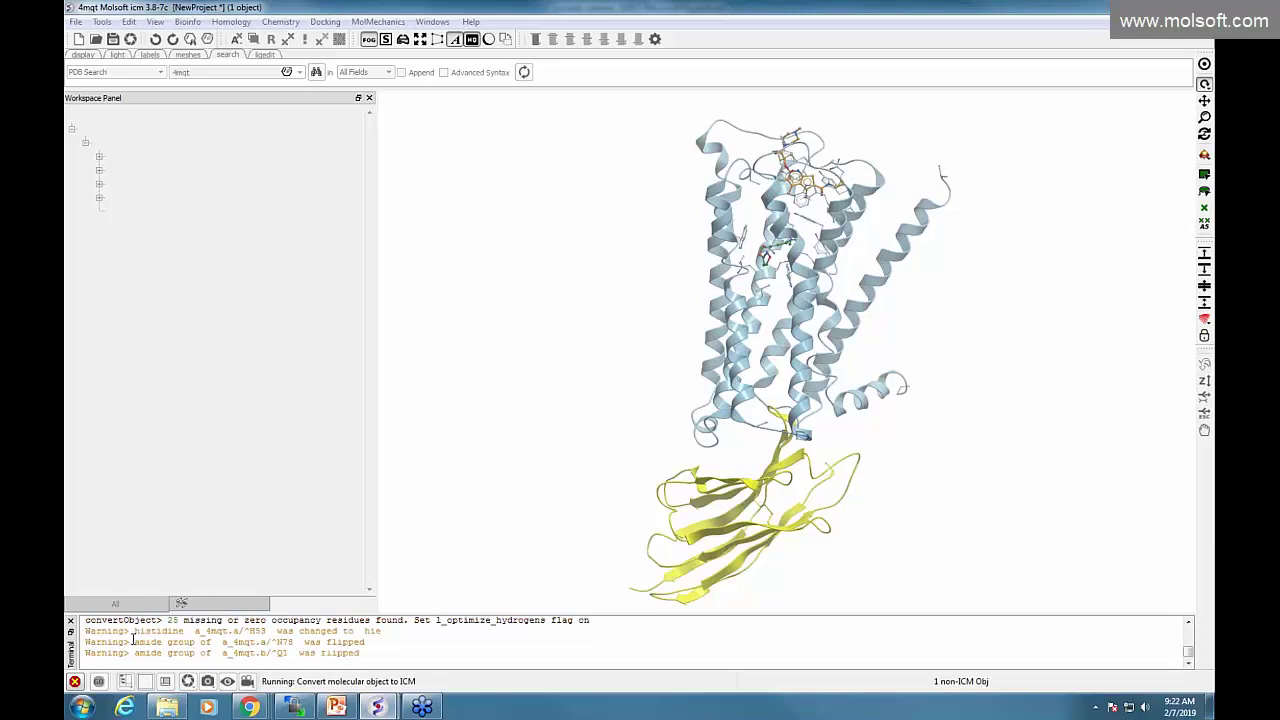
Read the histidine change reported in the conversion output and close the terminal.
drag(134, 631, 230, 631)
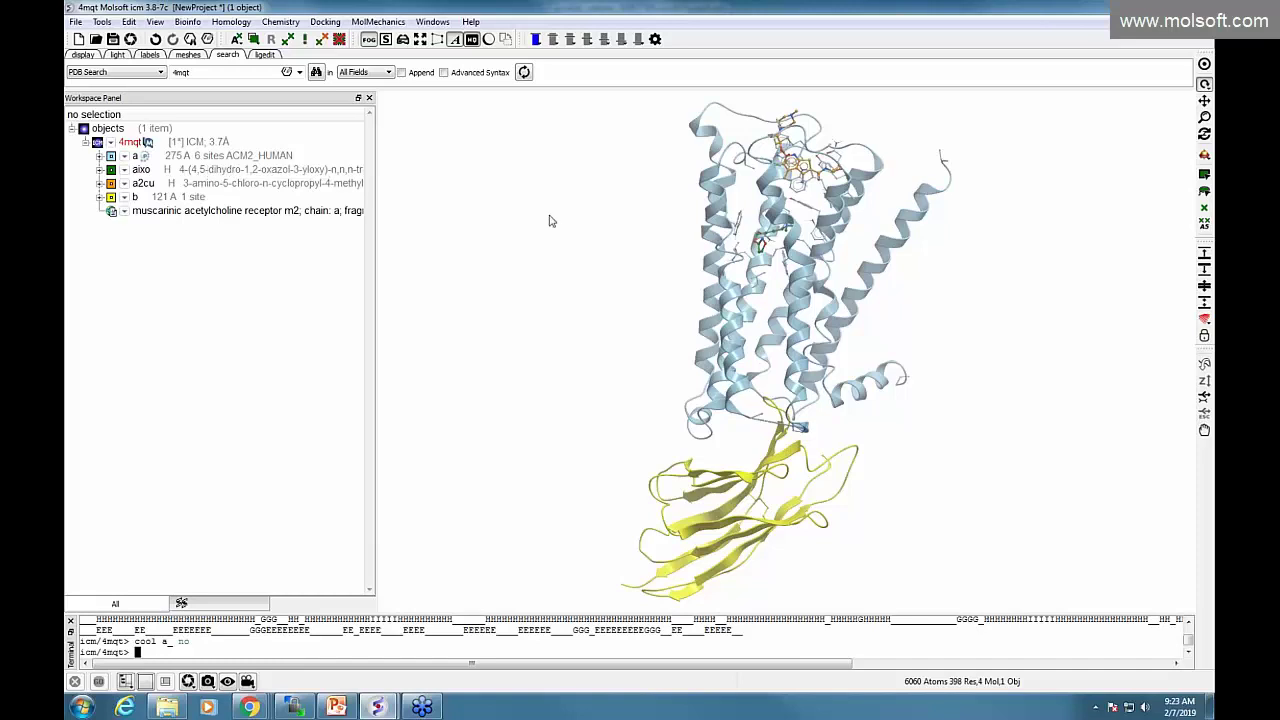
scroll(437, 194, down, 2)
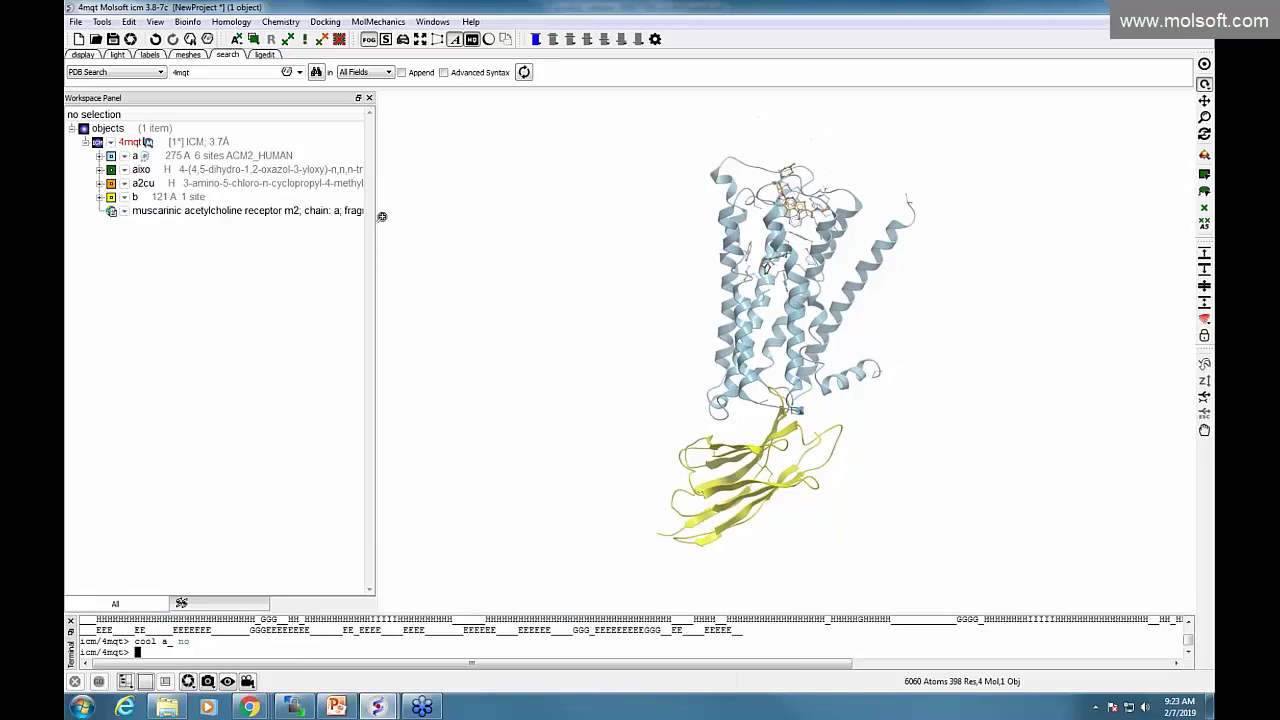
click(71, 621)
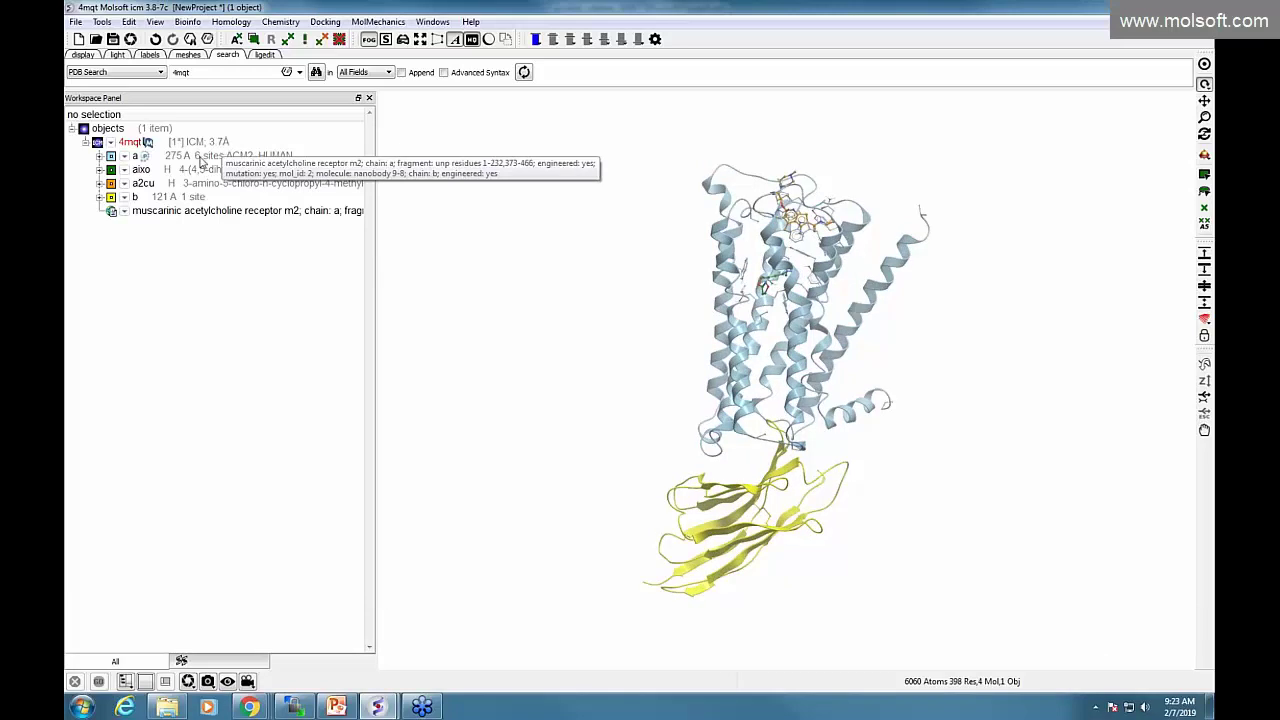
Select the whole 4mqt object and run icmPocketFinder on it with sequence site creation enabled.
click(201, 163)
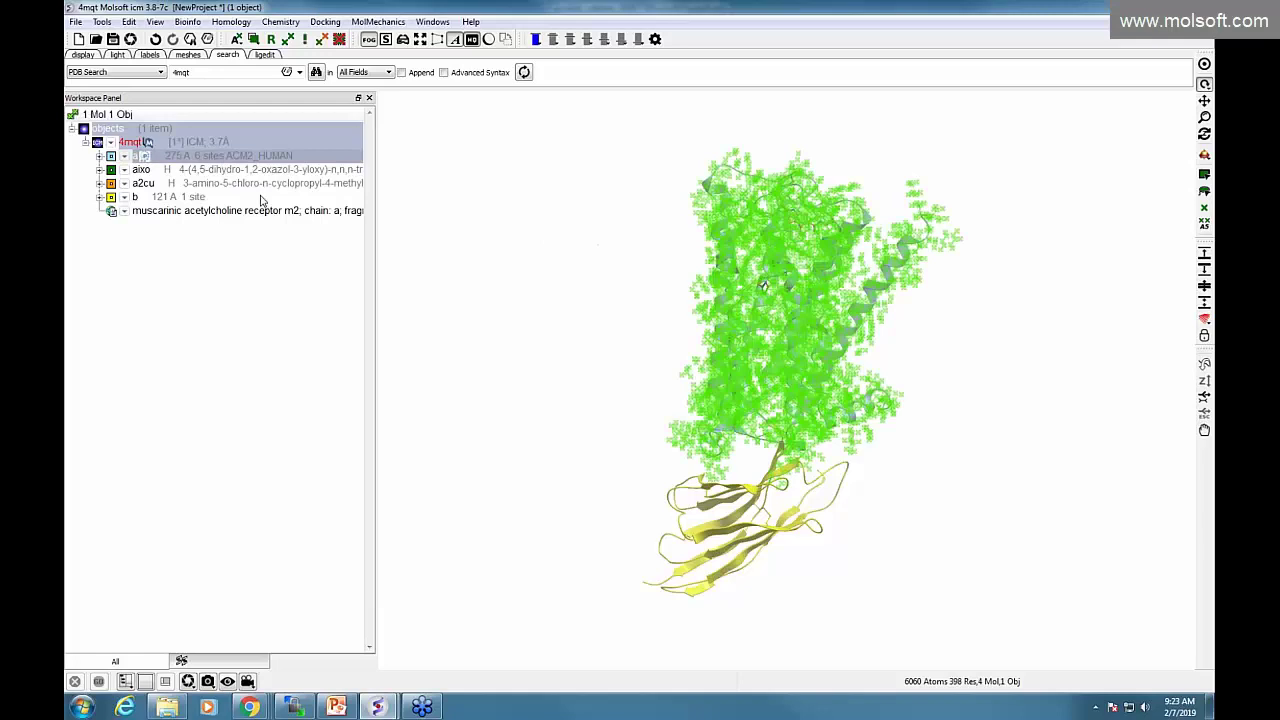
click(207, 198)
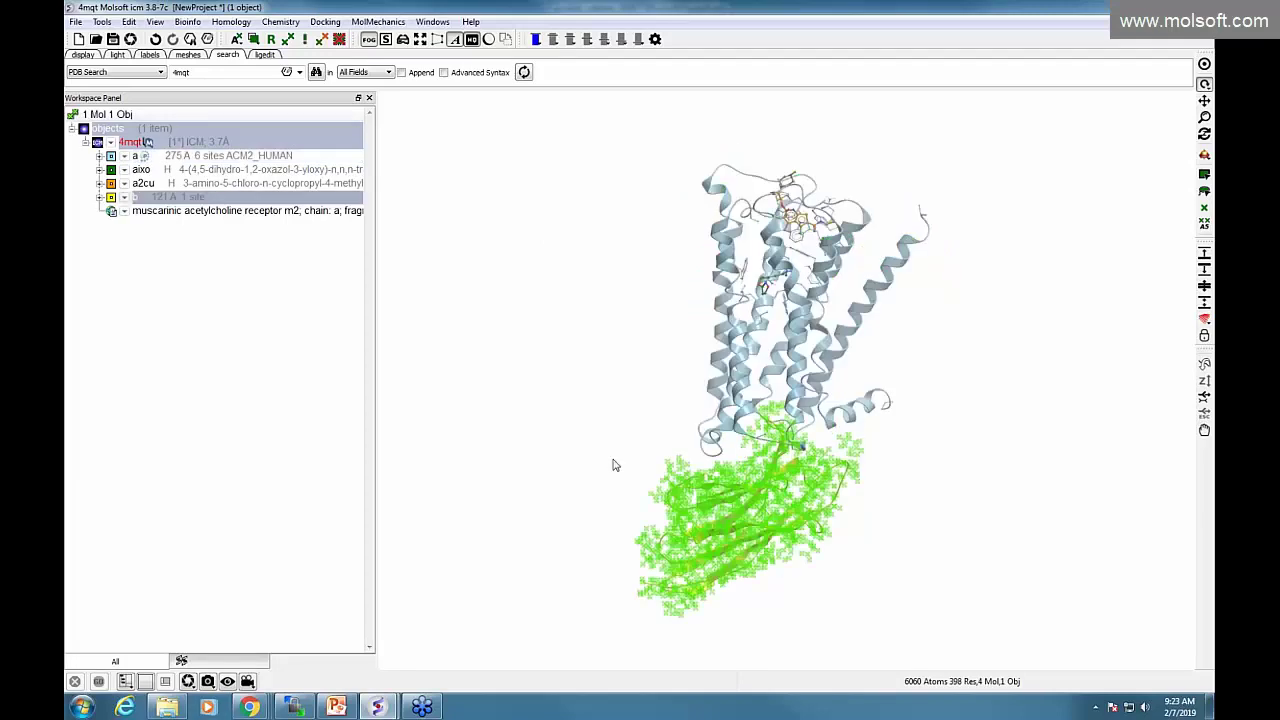
click(244, 147)
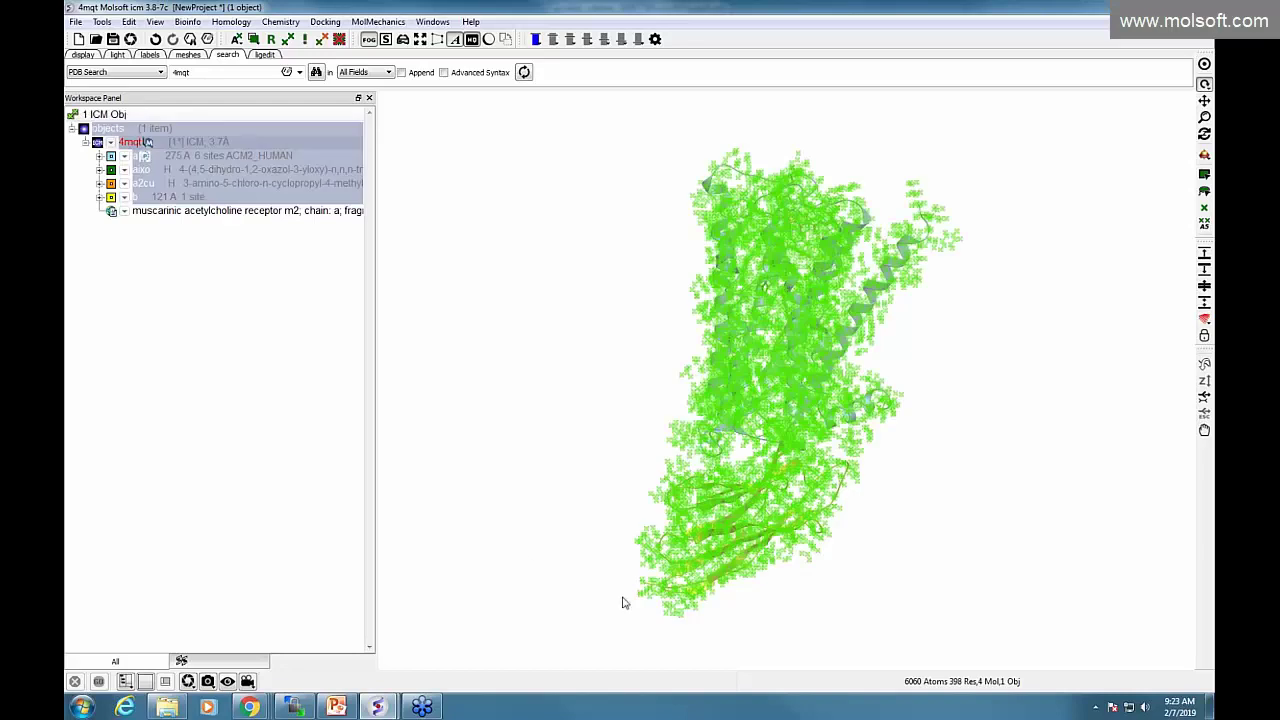
click(102, 22)
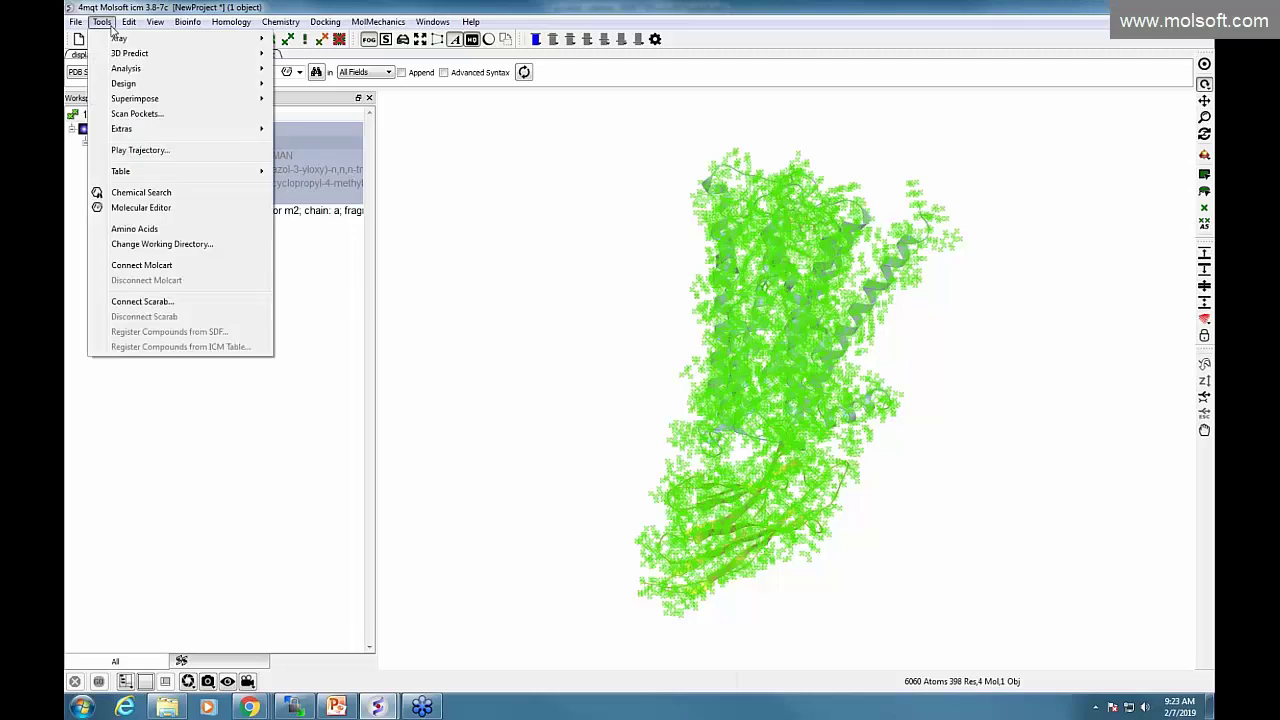
mouse_move(115, 56)
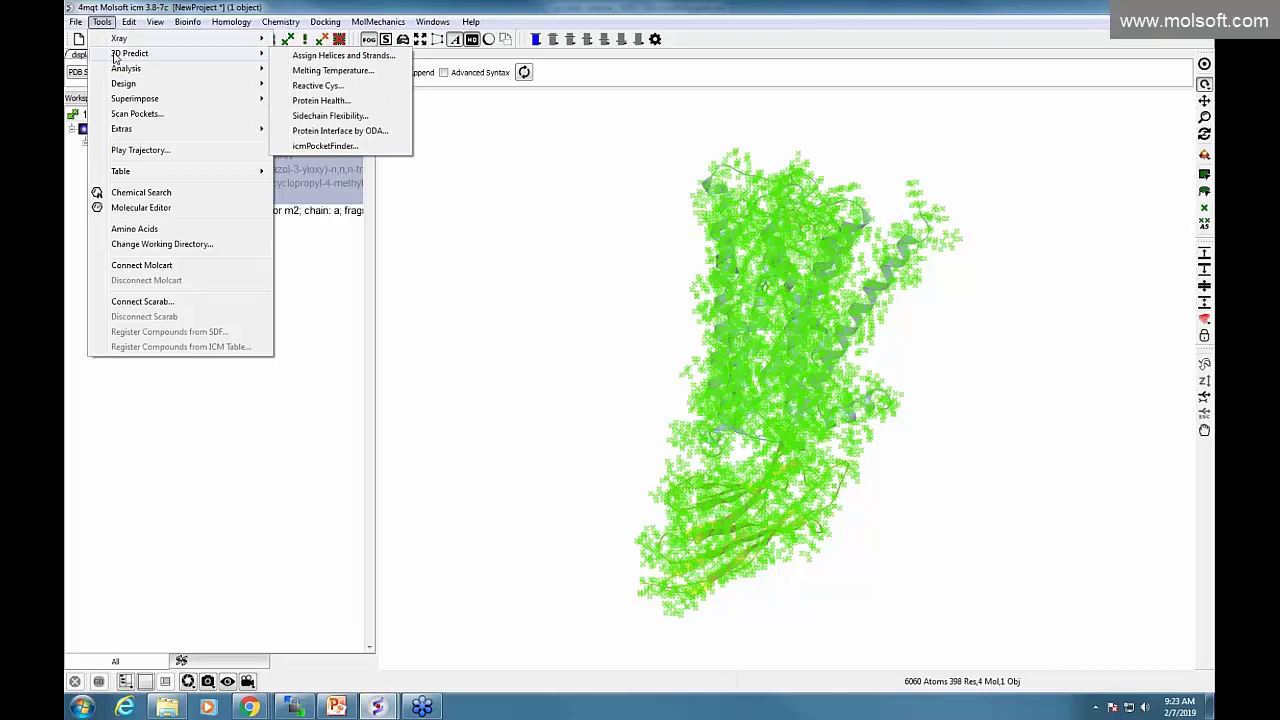
click(333, 147)
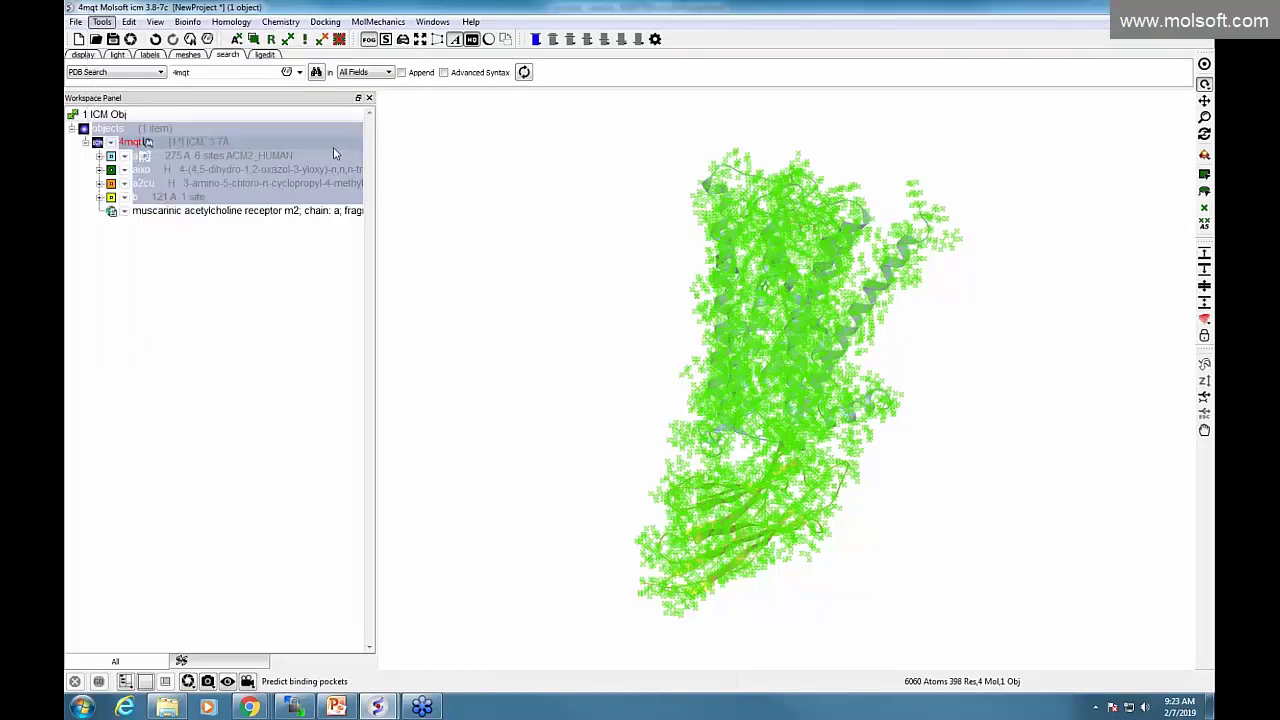
drag(638, 287, 550, 197)
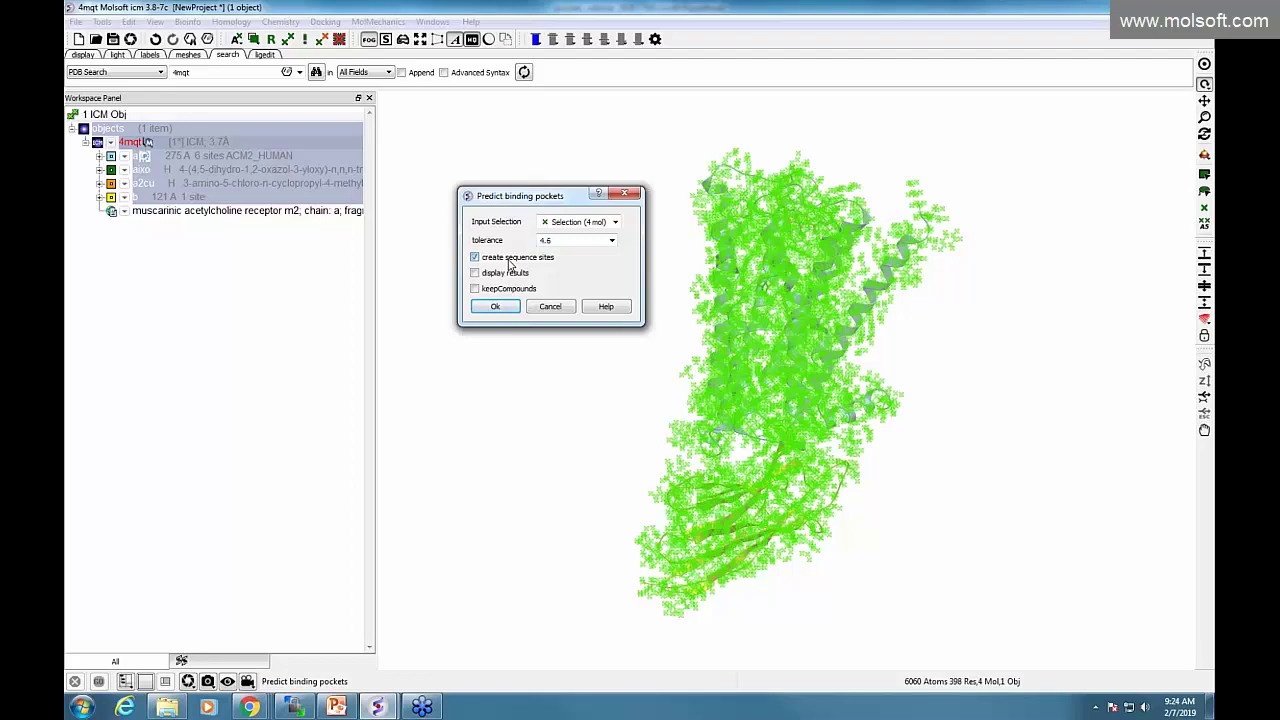
click(509, 264)
click(503, 309)
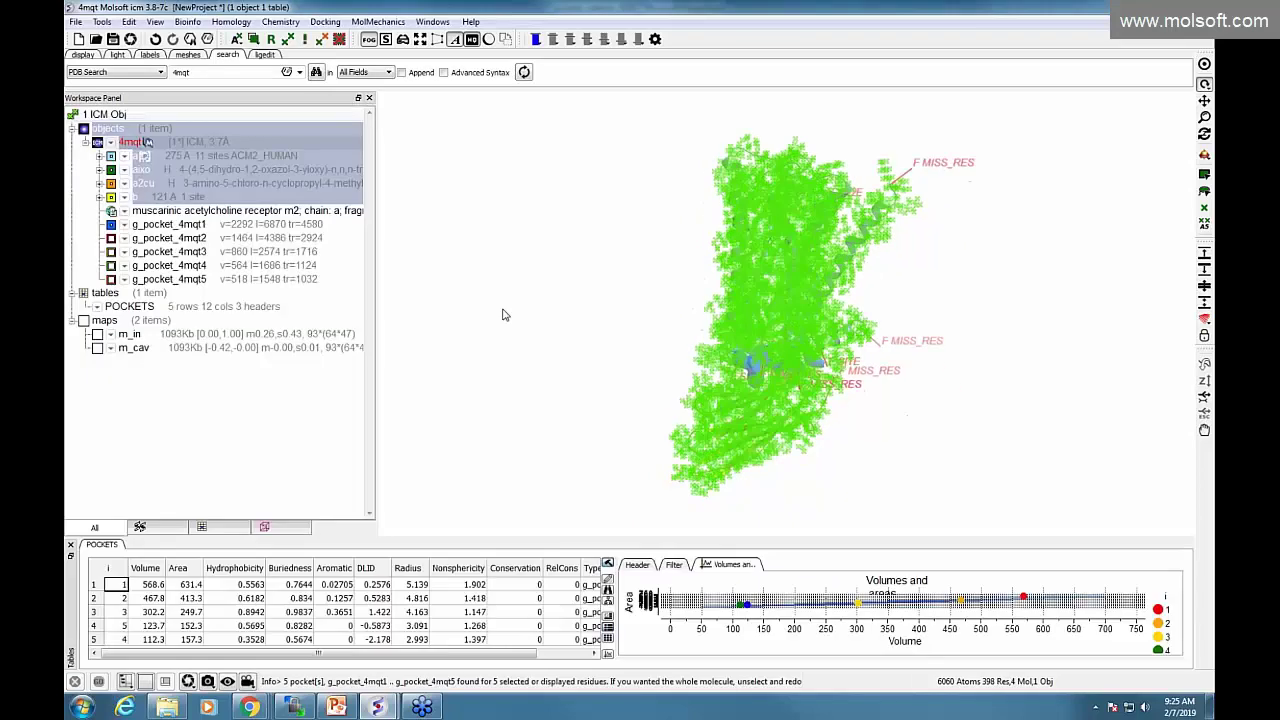
Clear the atom selection and view the POCKETS table with its volume and area plot at a larger size.
drag(466, 293, 491, 318)
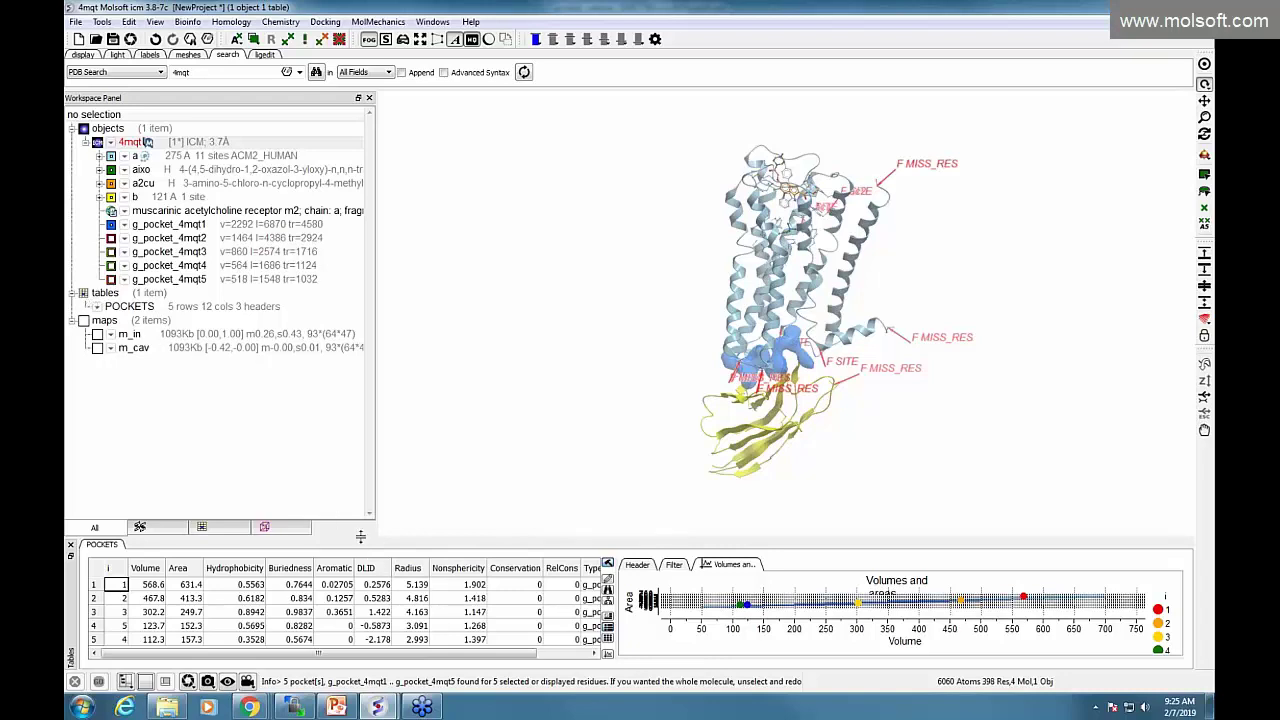
drag(360, 540, 340, 502)
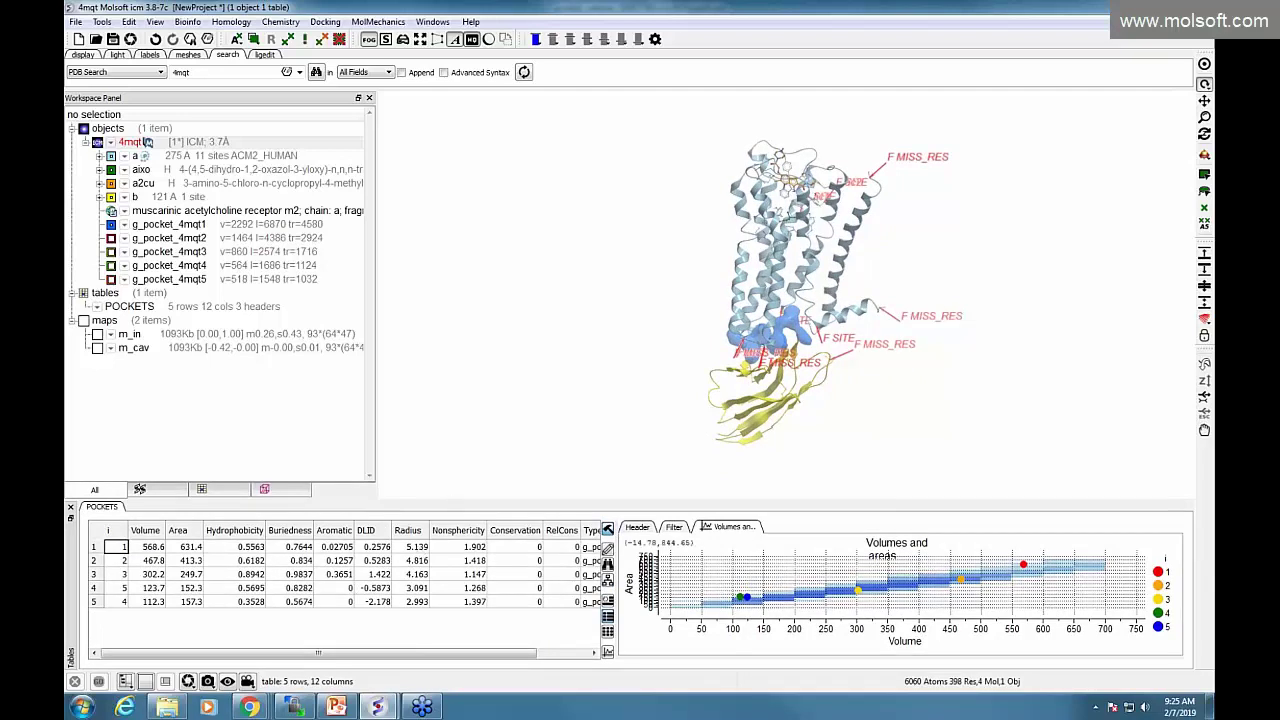
drag(634, 495, 638, 552)
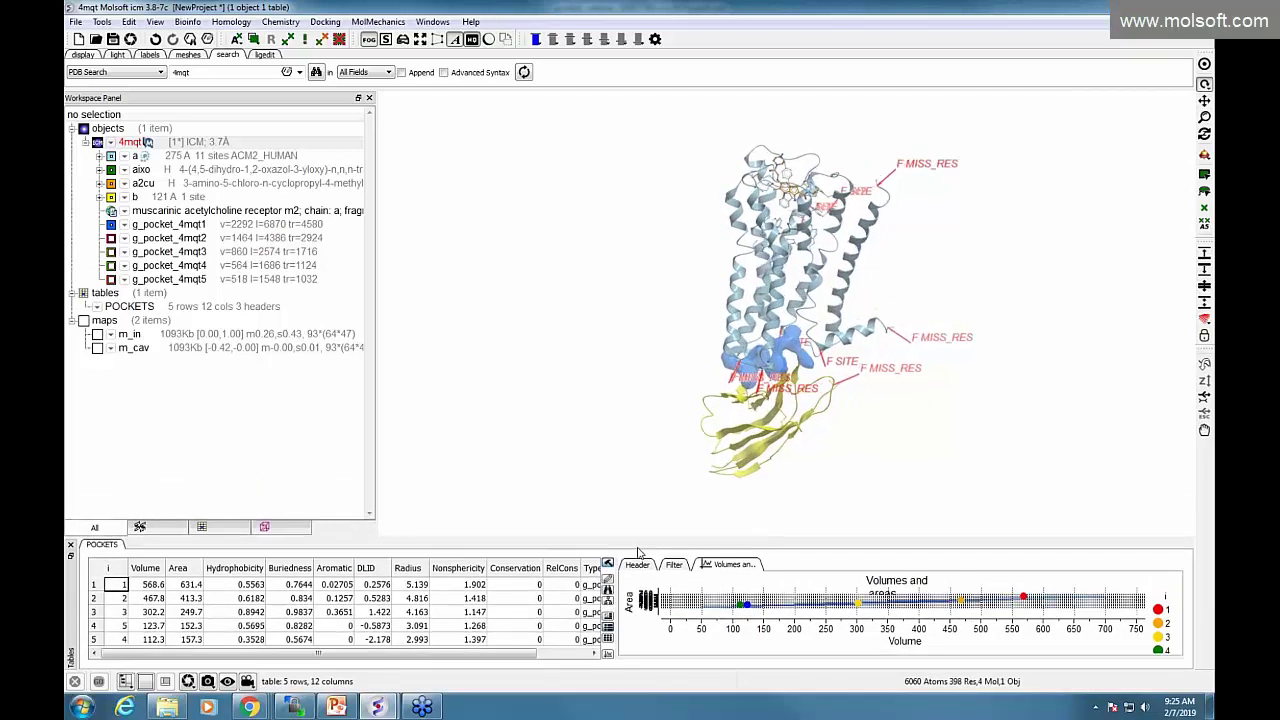
Show the m_in and m_cav maps around the structure, inspect them, and hide both again.
click(83, 320)
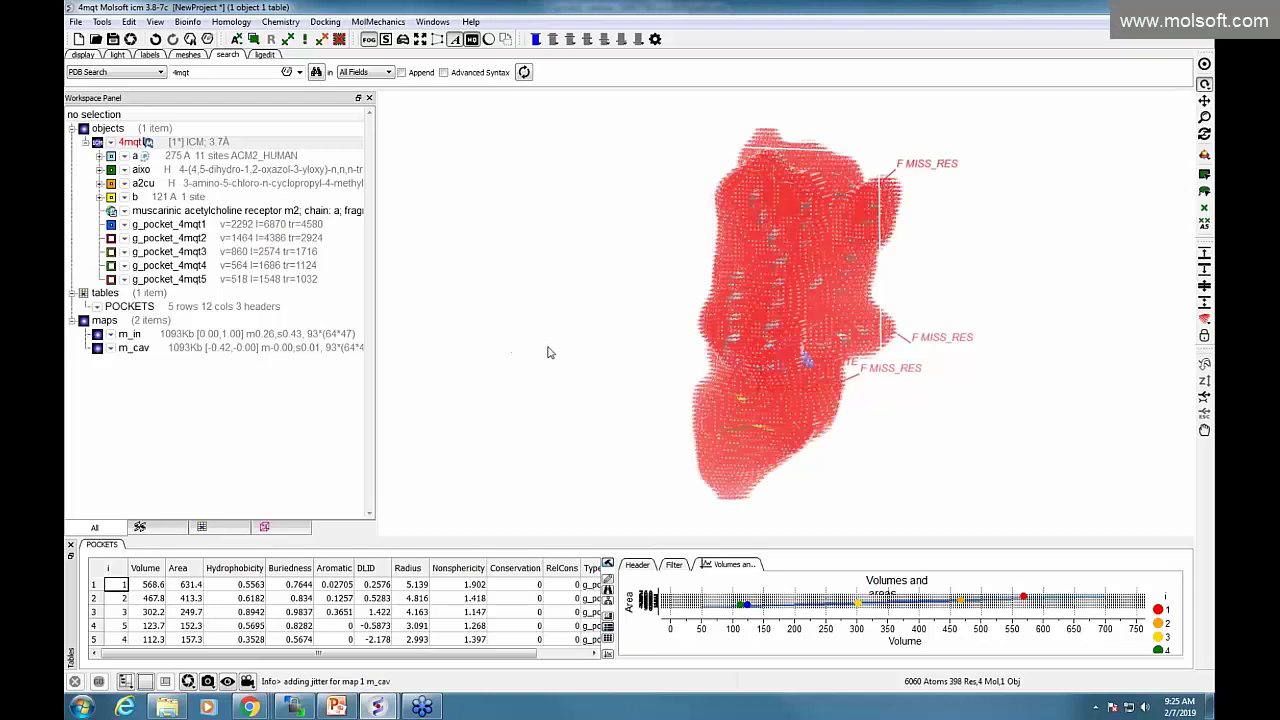
drag(546, 349, 541, 303)
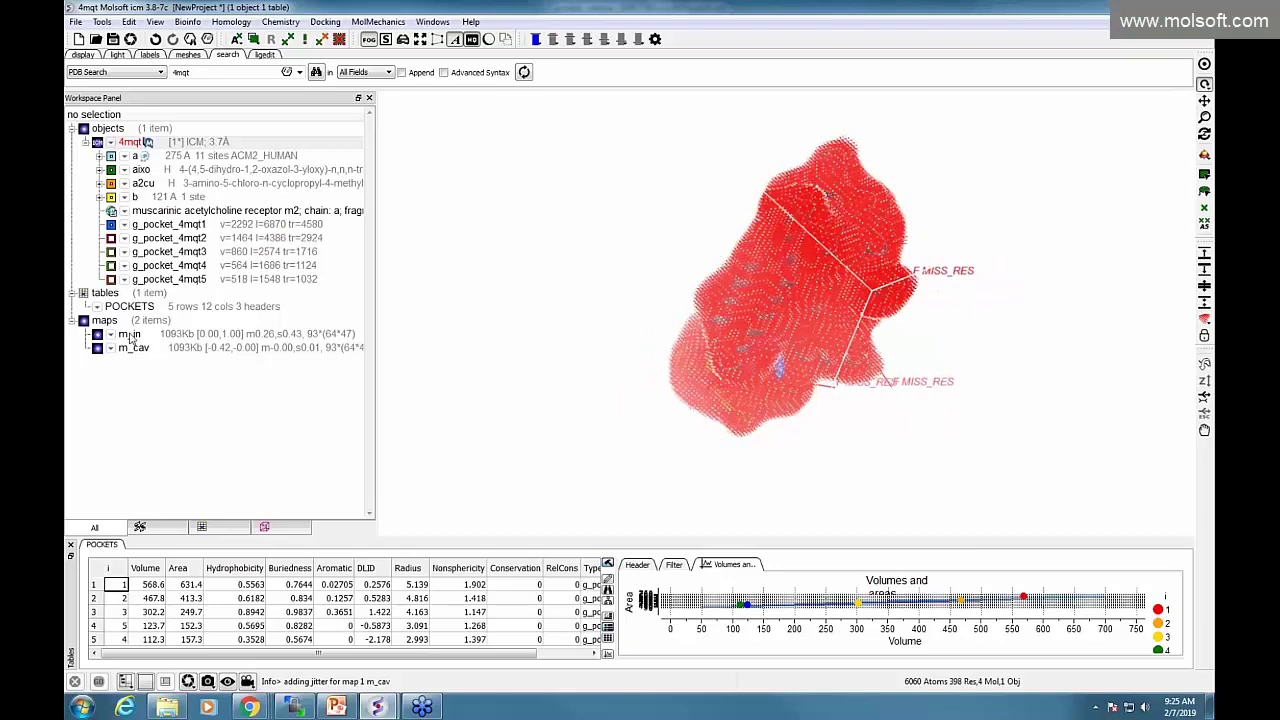
click(83, 322)
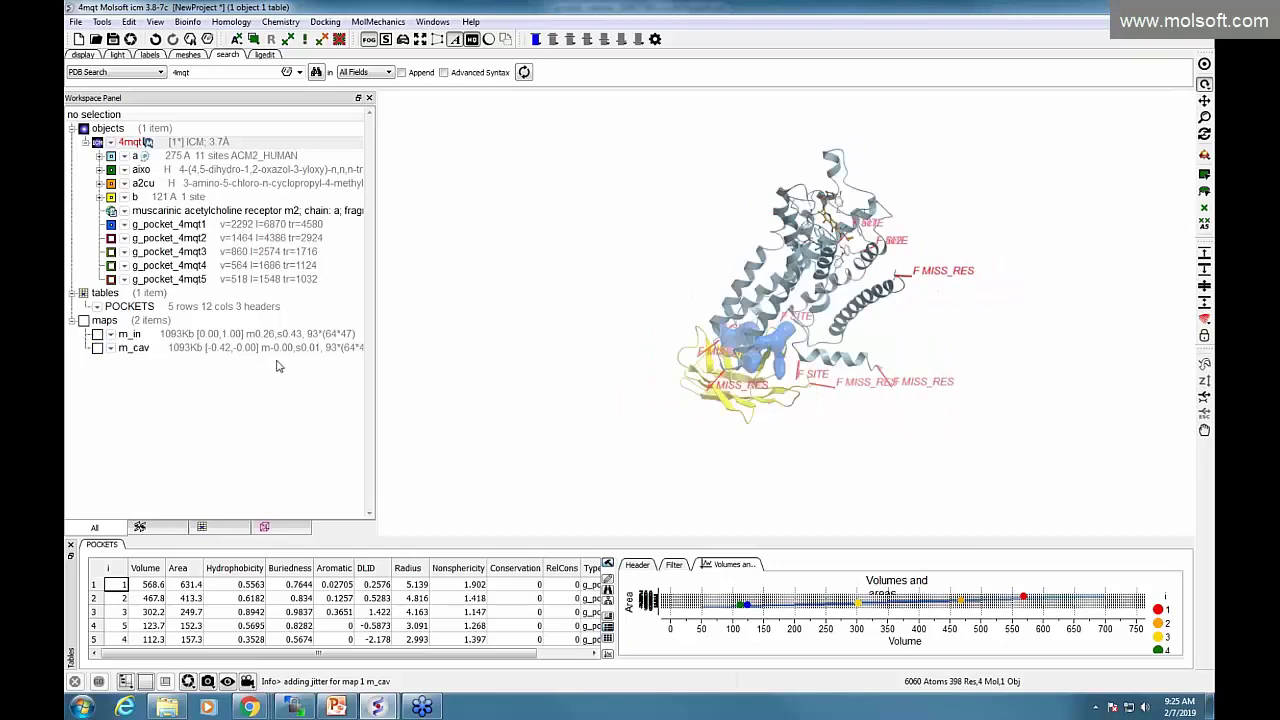
Display the predicted pocket surfaces g_pocket_4mqt2 through g_pocket_4mqt5 on the receptor.
scroll(431, 316, up, 2)
drag(431, 316, 548, 285)
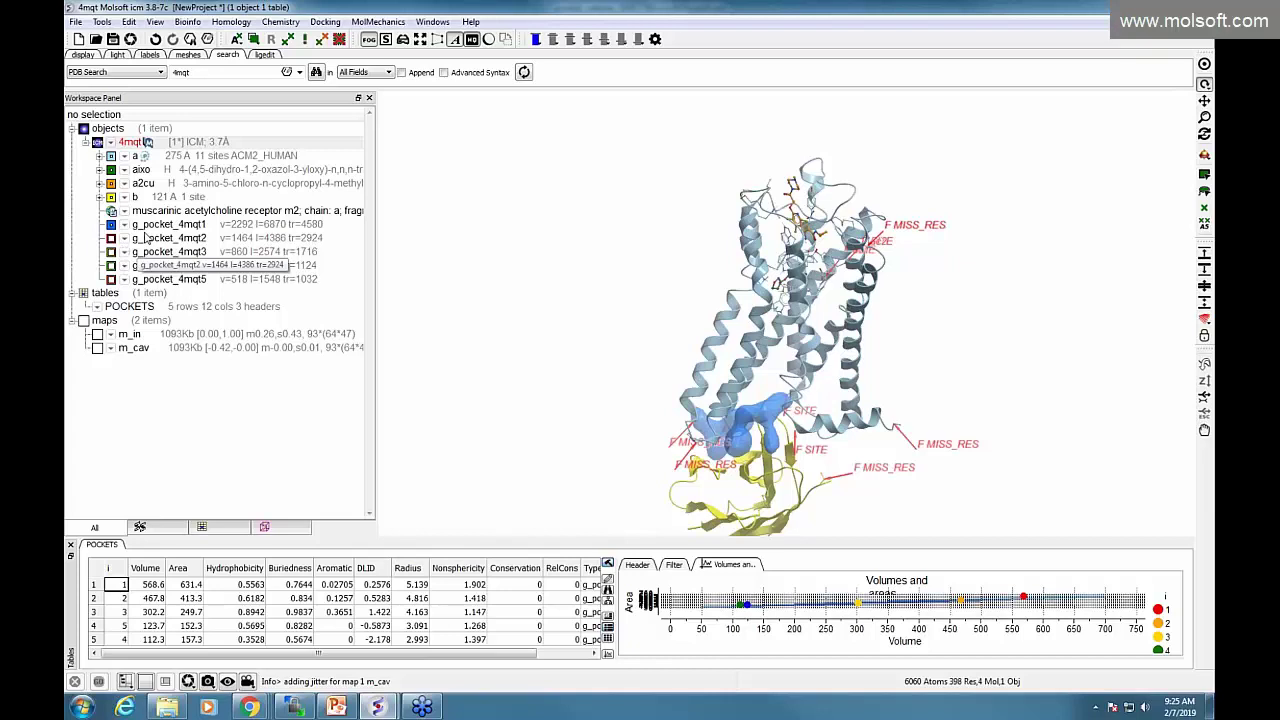
drag(664, 418, 758, 466)
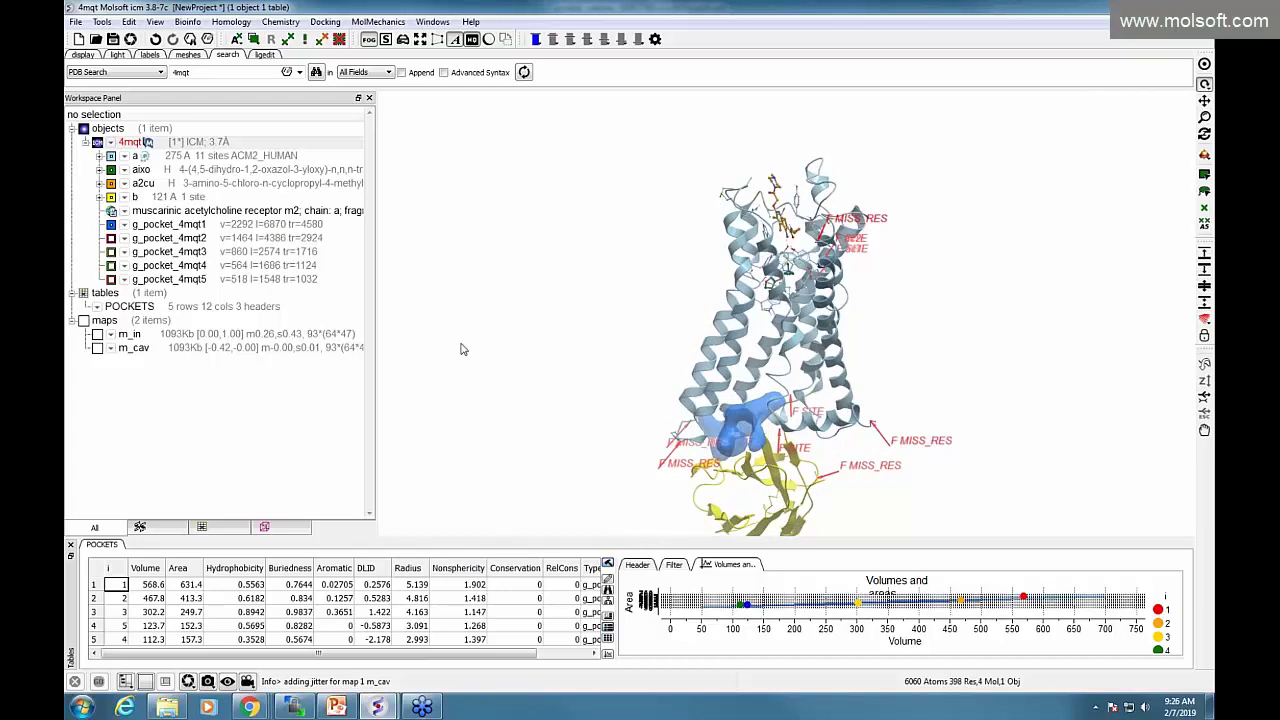
click(111, 240)
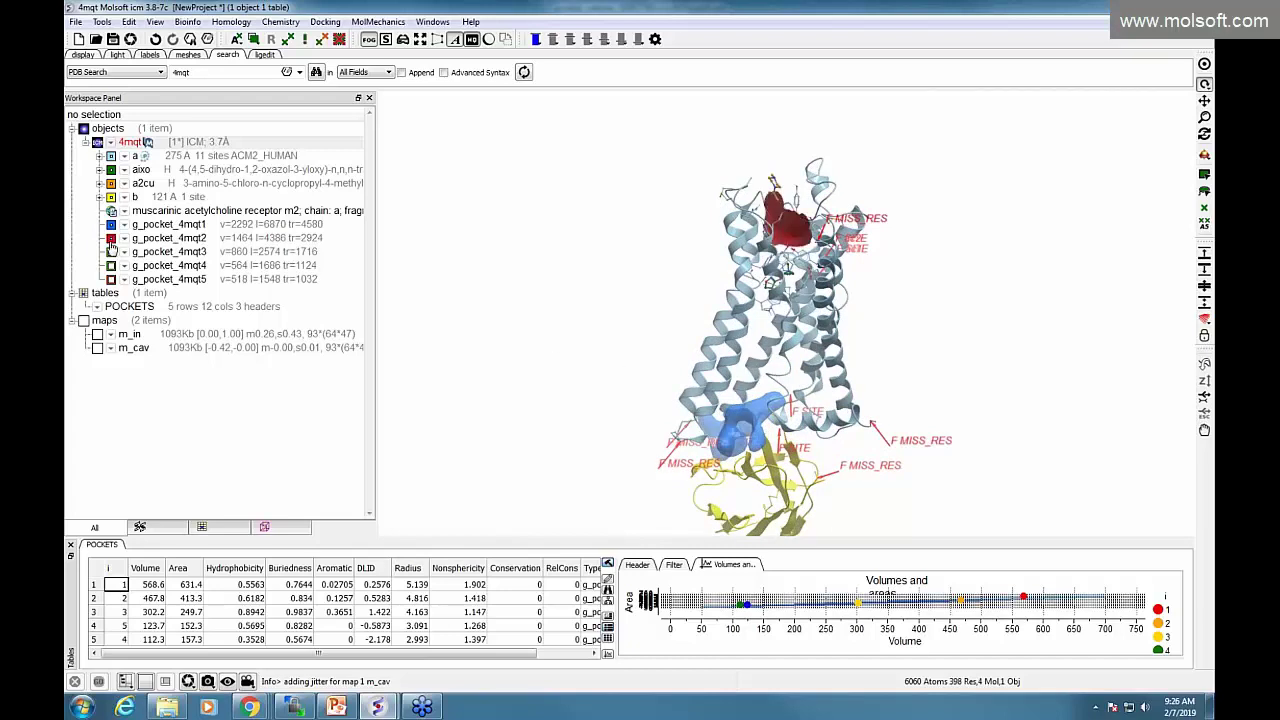
click(111, 252)
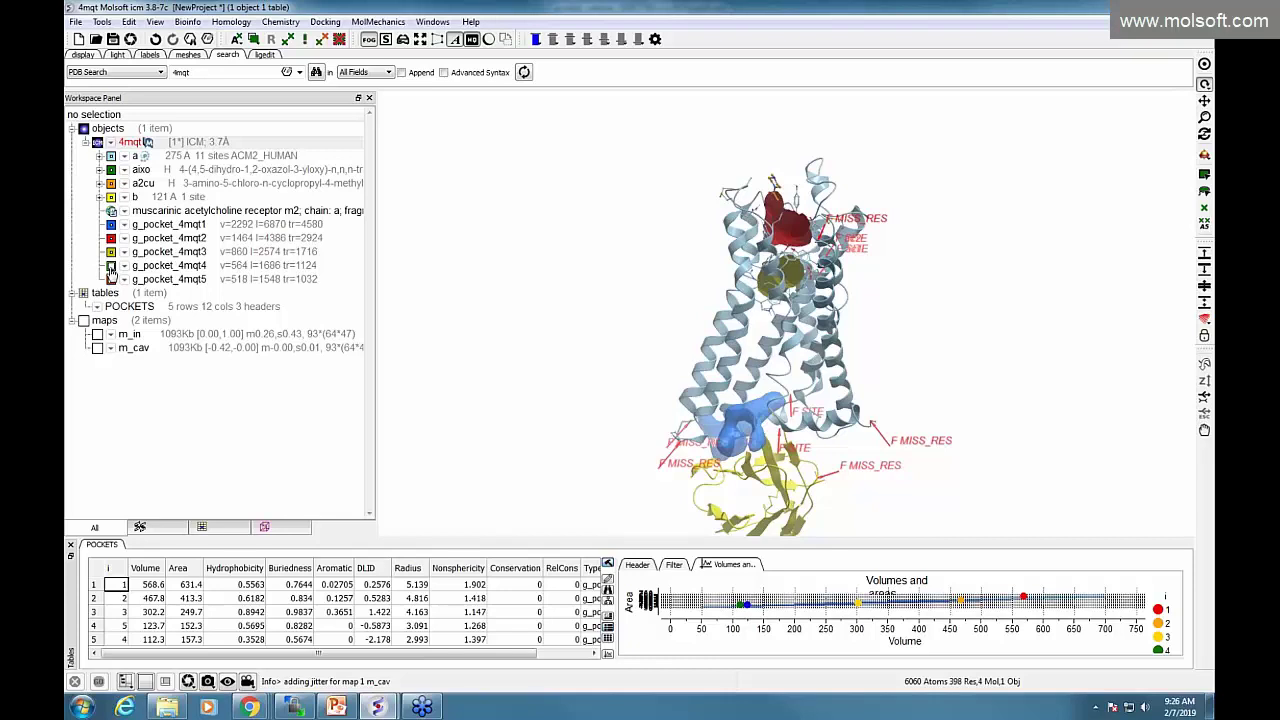
click(111, 265)
click(111, 279)
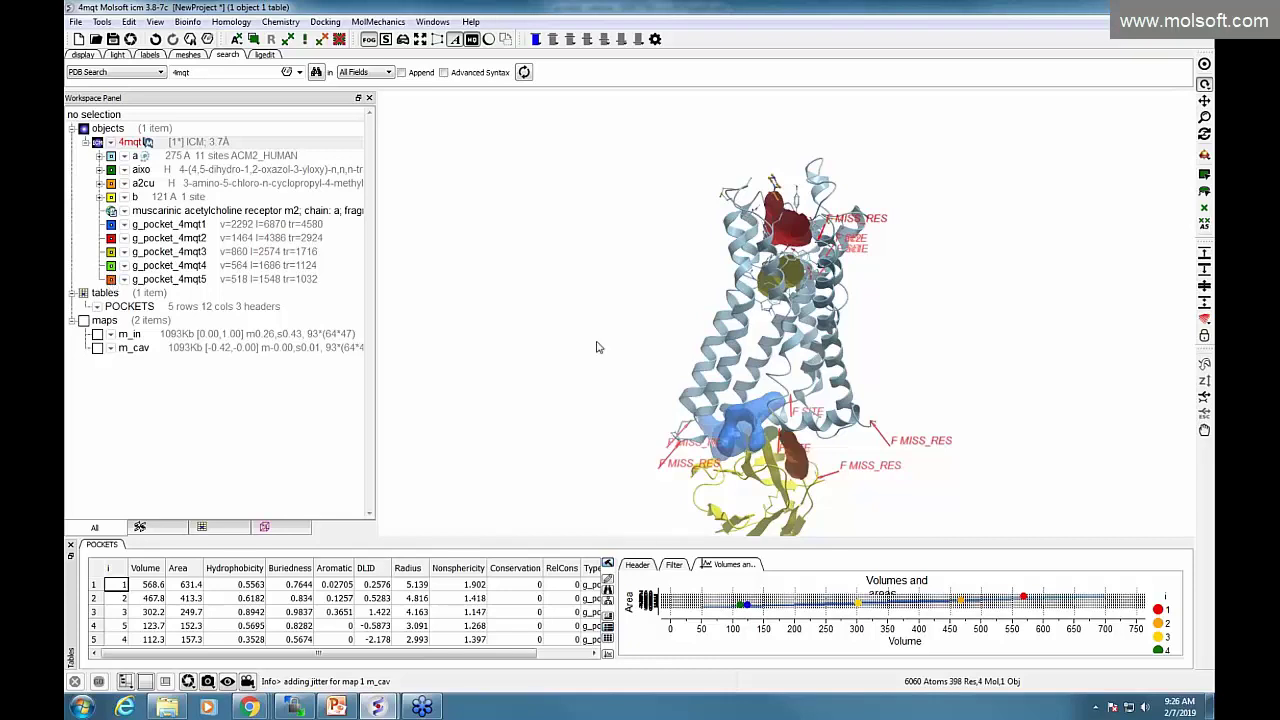
Toggle the g_pocket_4mqt3 and g_pocket_4mqt2 surfaces off and on to compare them with the ligands inside.
drag(636, 330, 699, 333)
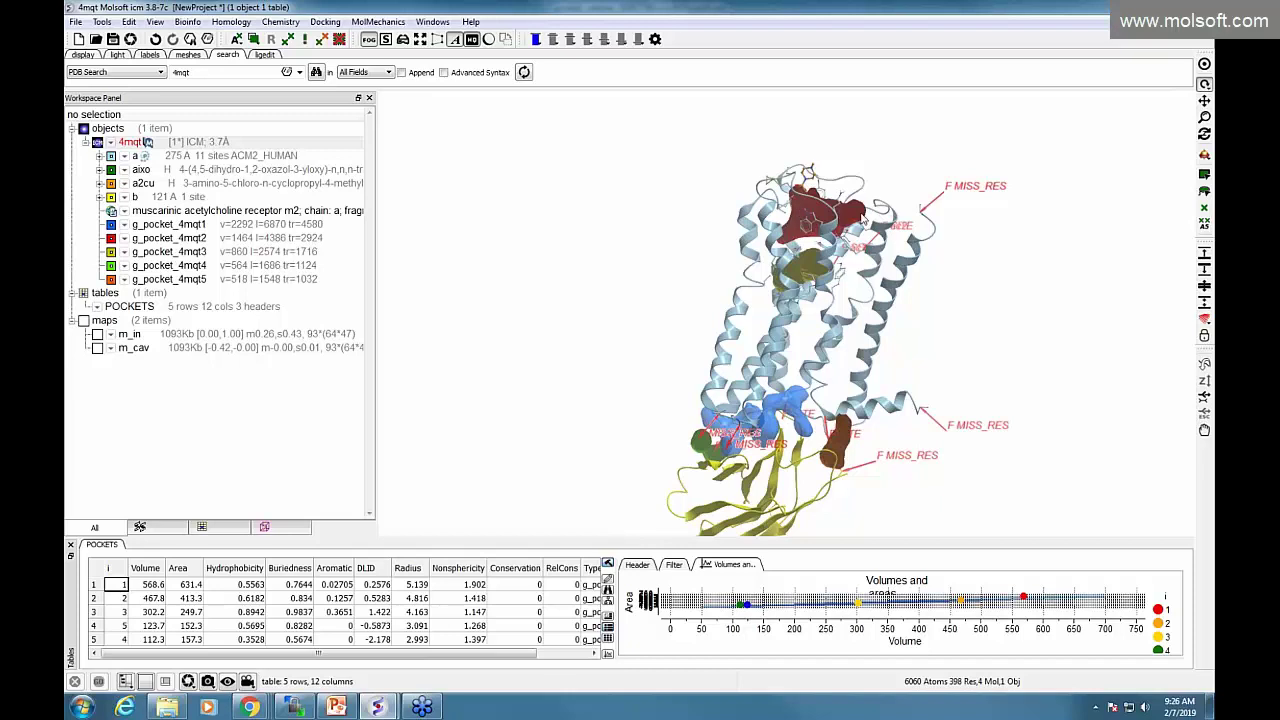
scroll(433, 221, up, 3)
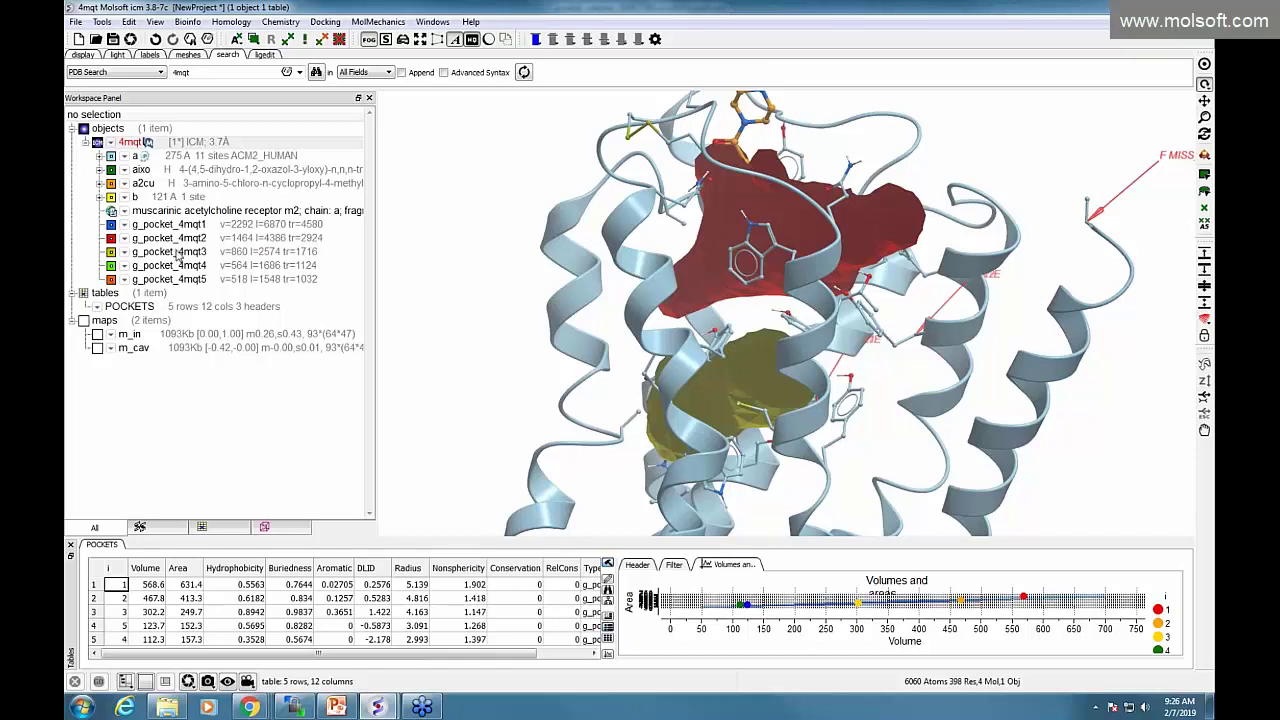
click(111, 253)
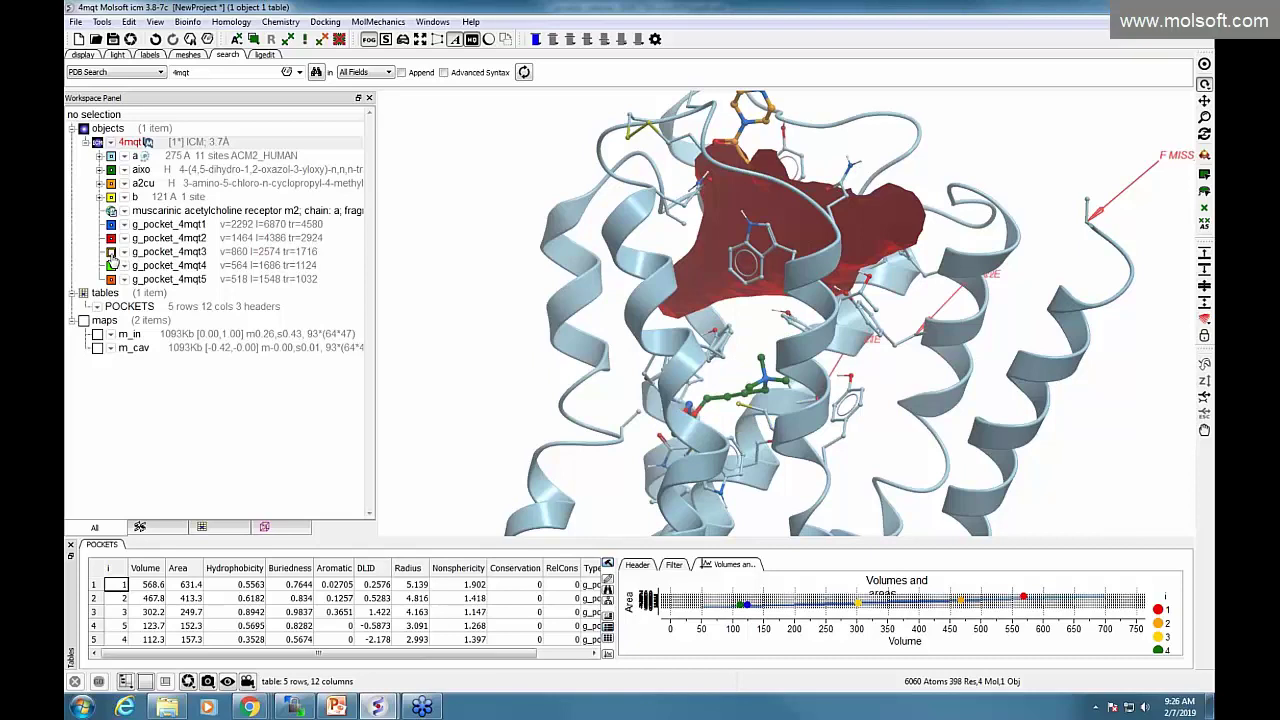
click(111, 252)
click(111, 252)
click(111, 252)
click(111, 252)
click(111, 252)
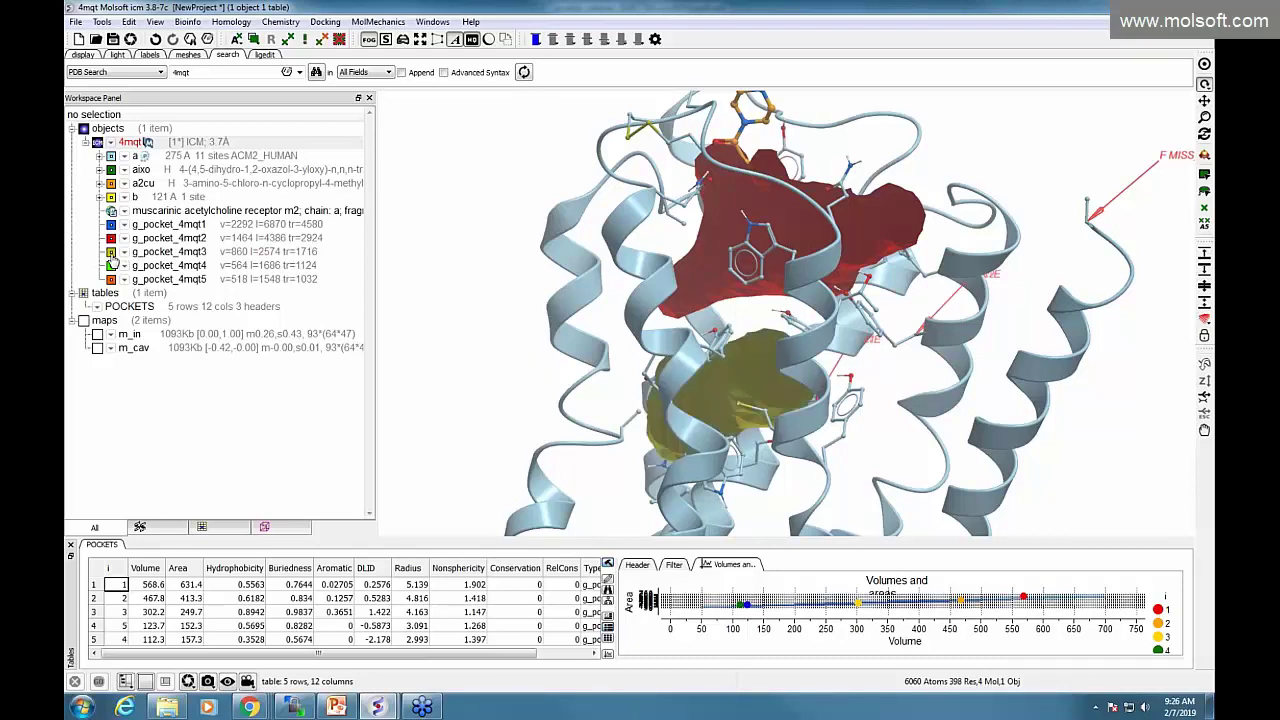
click(111, 238)
click(111, 238)
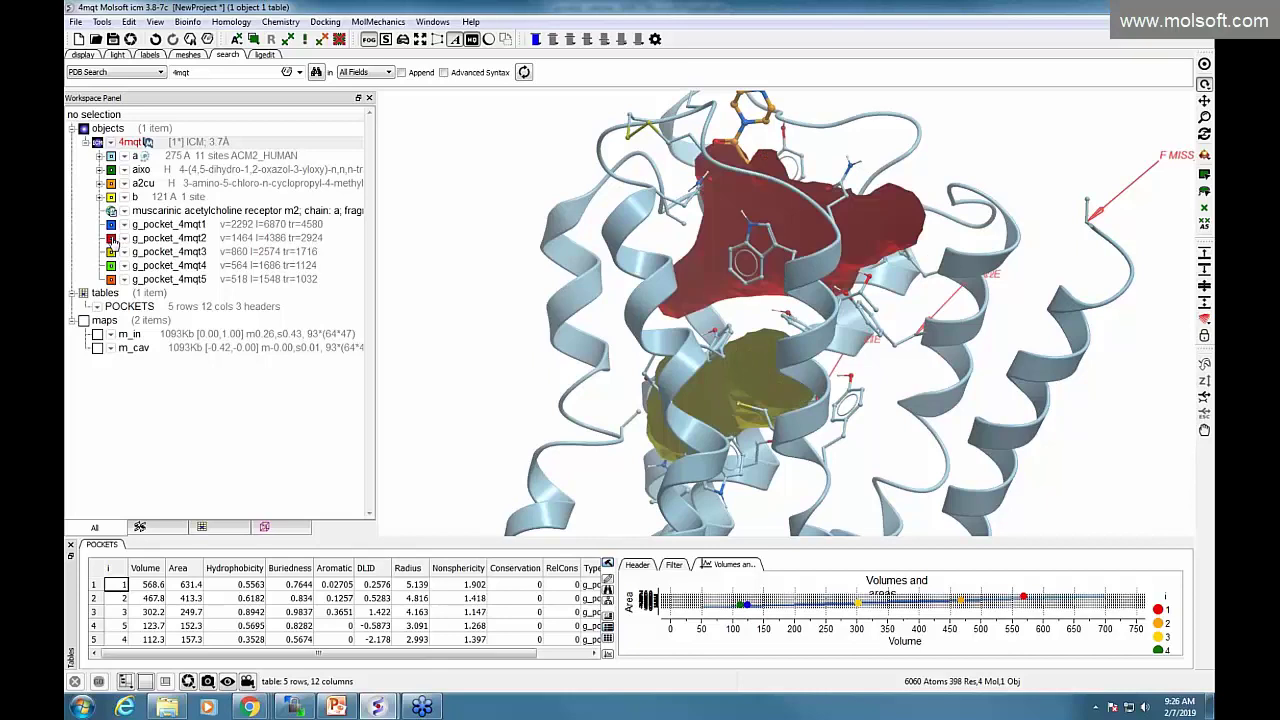
Try the Dot, Wire, Solid Rugged and Solid Smooth styles on the g_pocket_4mqt2 surface.
right_click(111, 246)
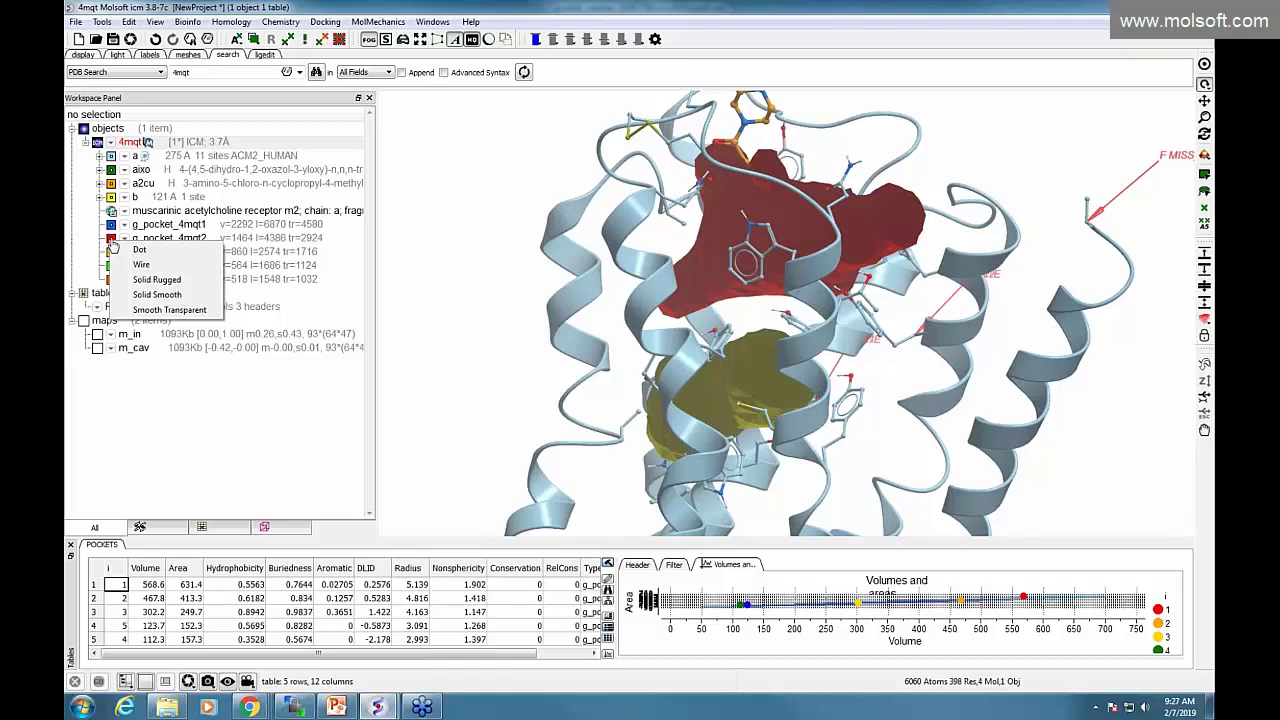
click(140, 251)
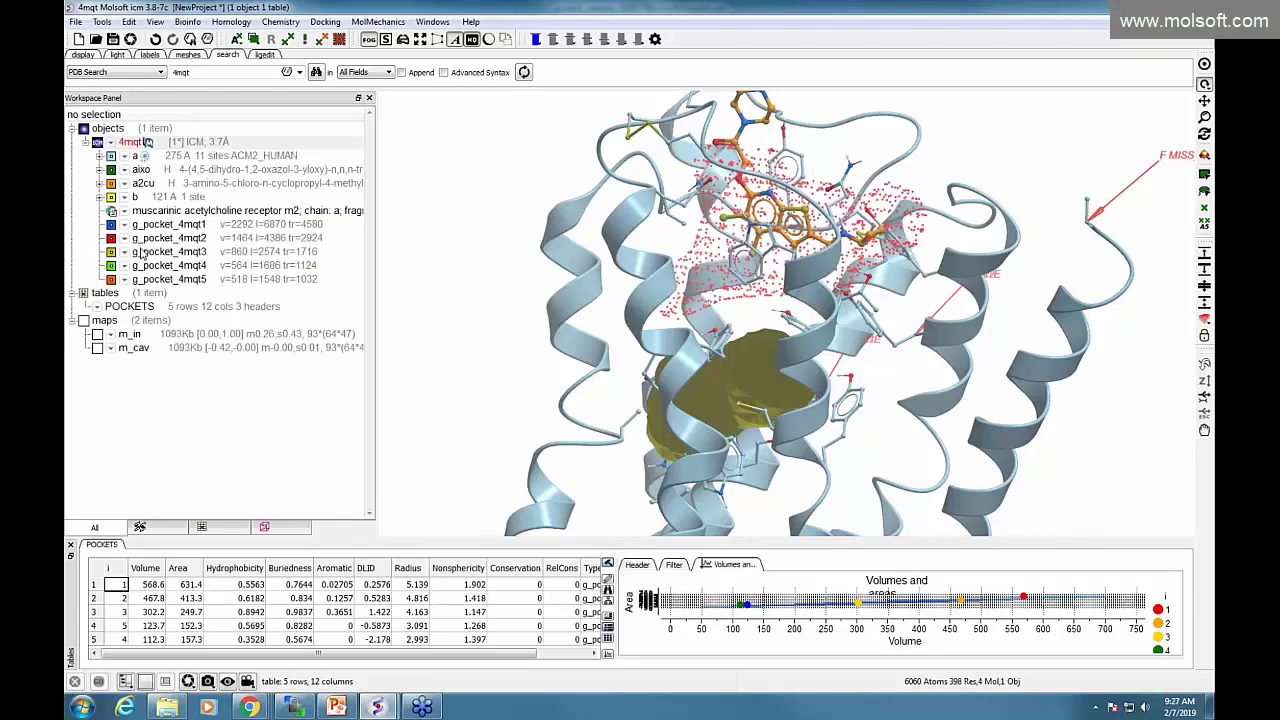
click(122, 239)
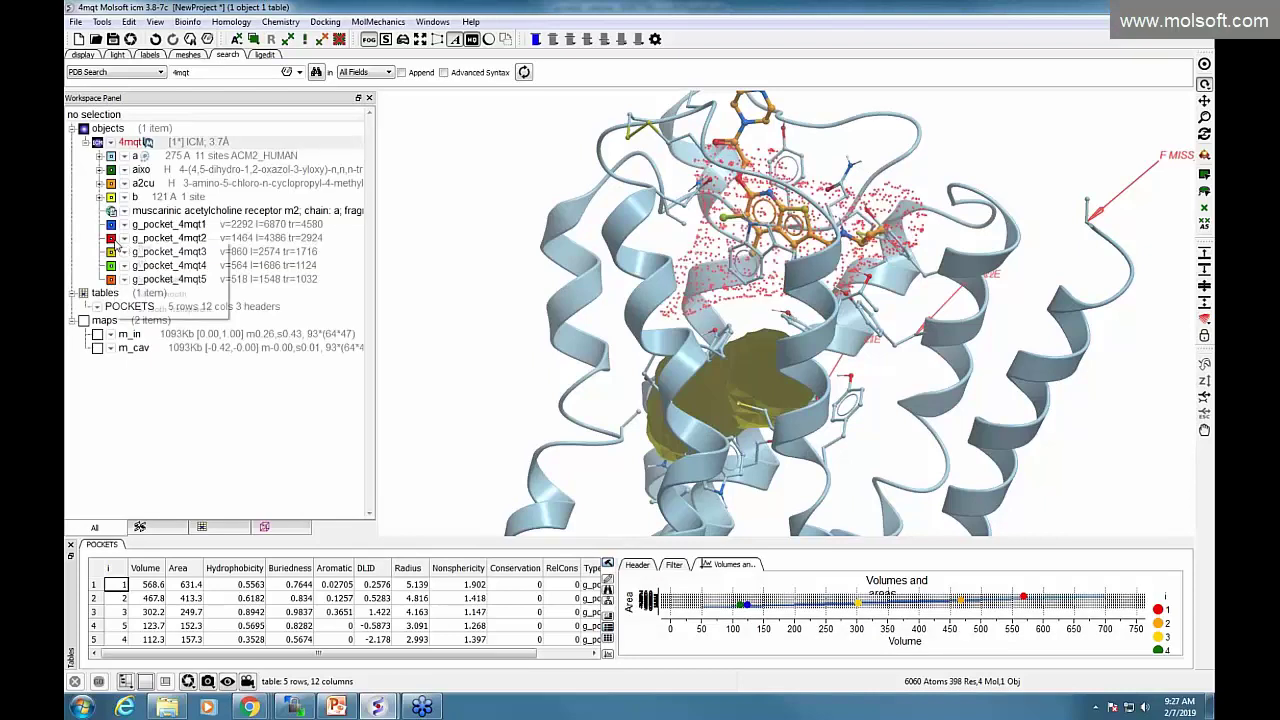
click(126, 265)
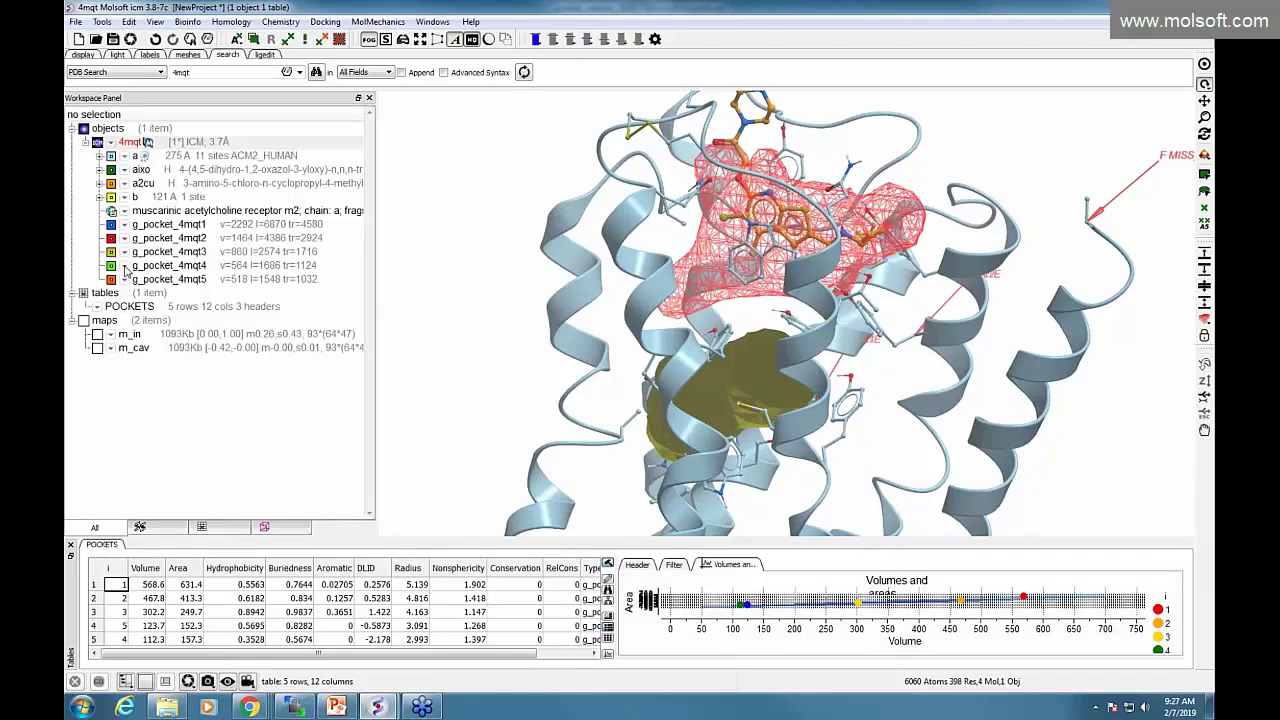
click(121, 239)
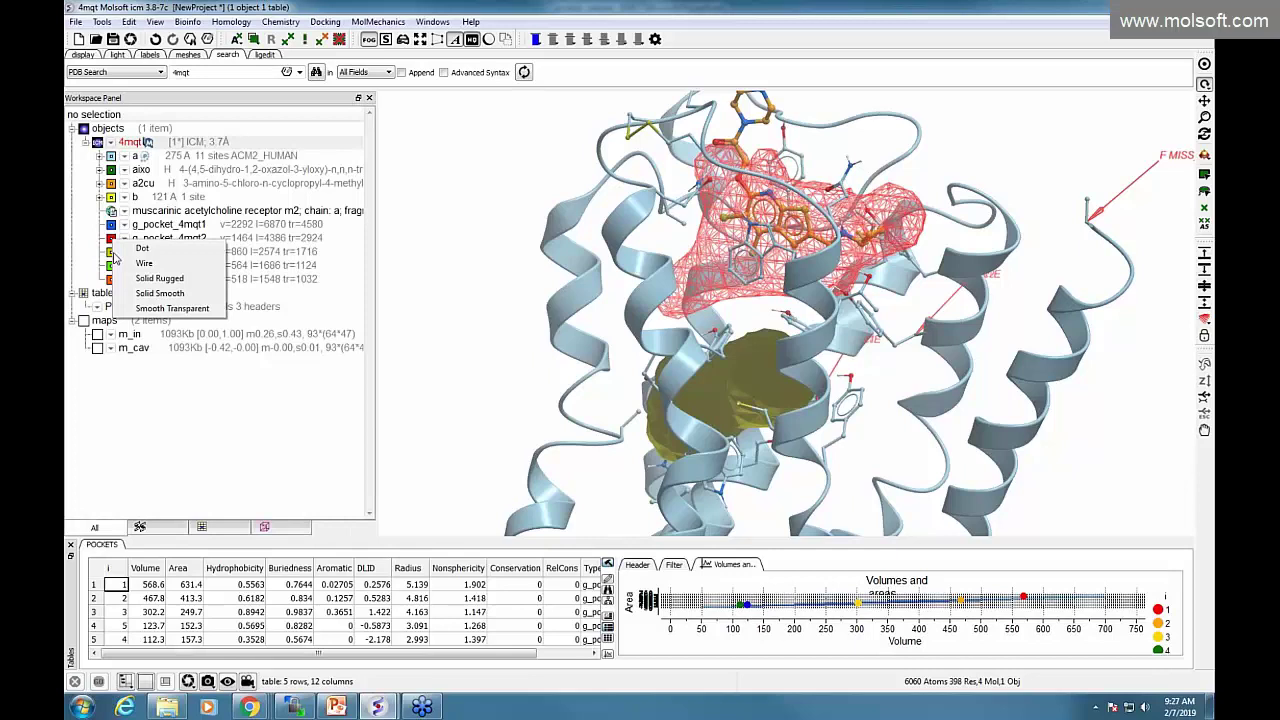
click(145, 278)
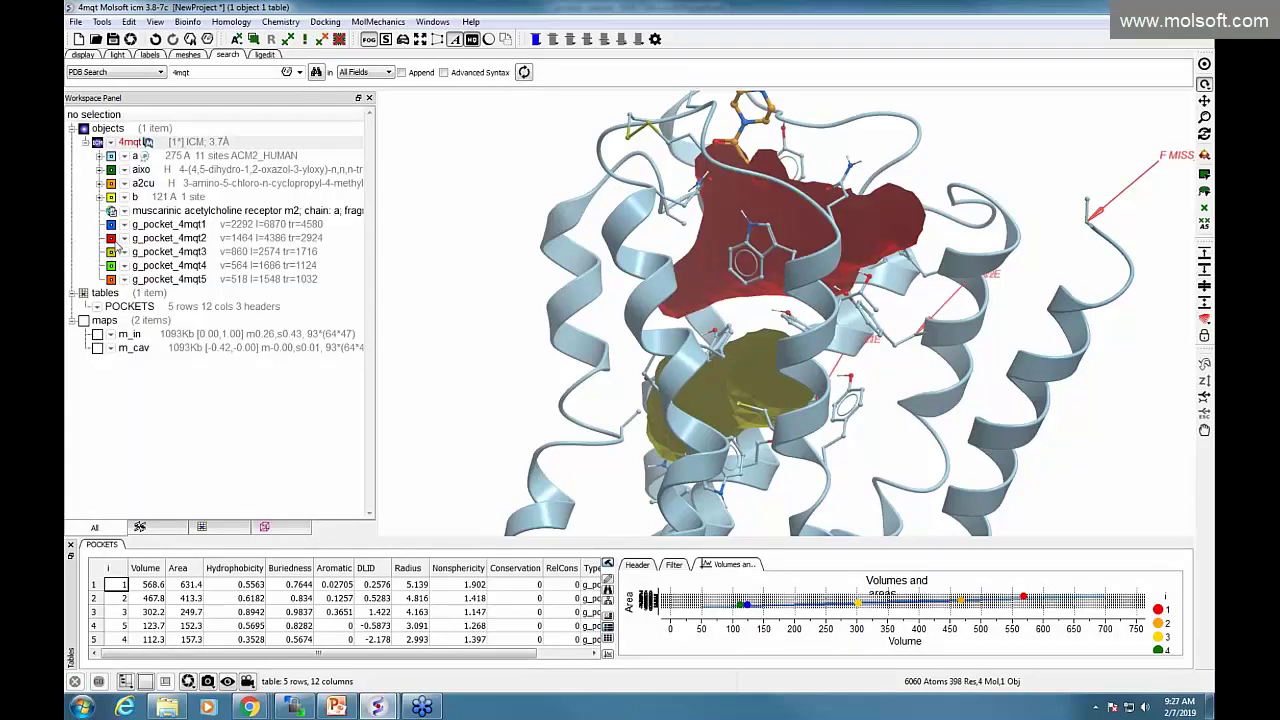
click(116, 242)
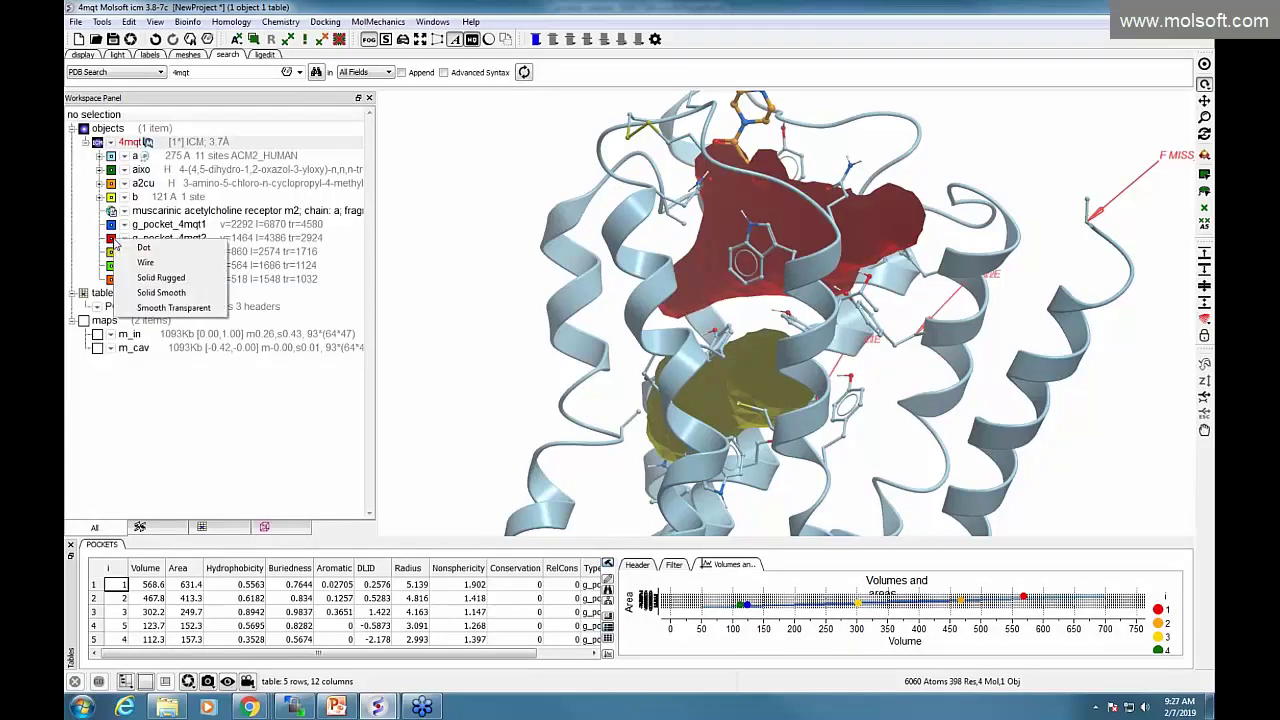
click(155, 292)
mouse_move(500, 283)
mouse_down()
mouse_move(526, 274)
mouse_move(472, 280)
mouse_move(491, 280)
mouse_up()
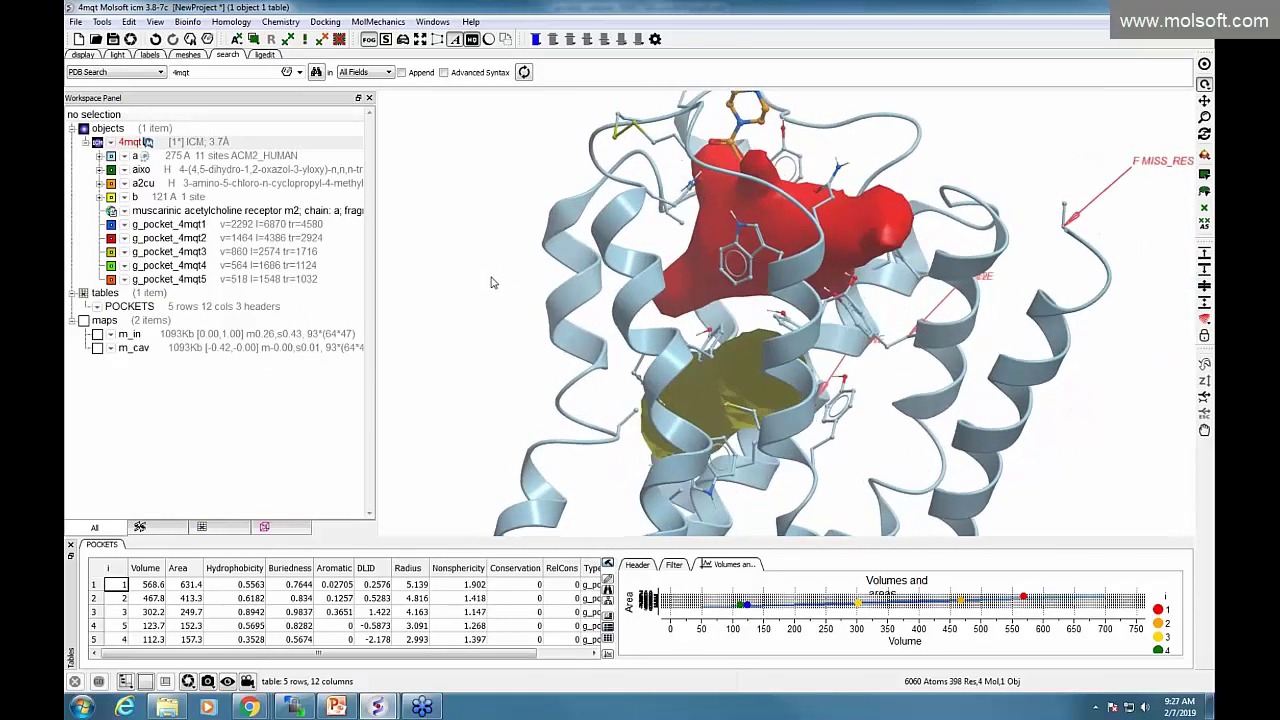
Display g_pocket_4mqt2 as a Smooth Transparent surface and inspect the ligand inside it up close.
click(112, 244)
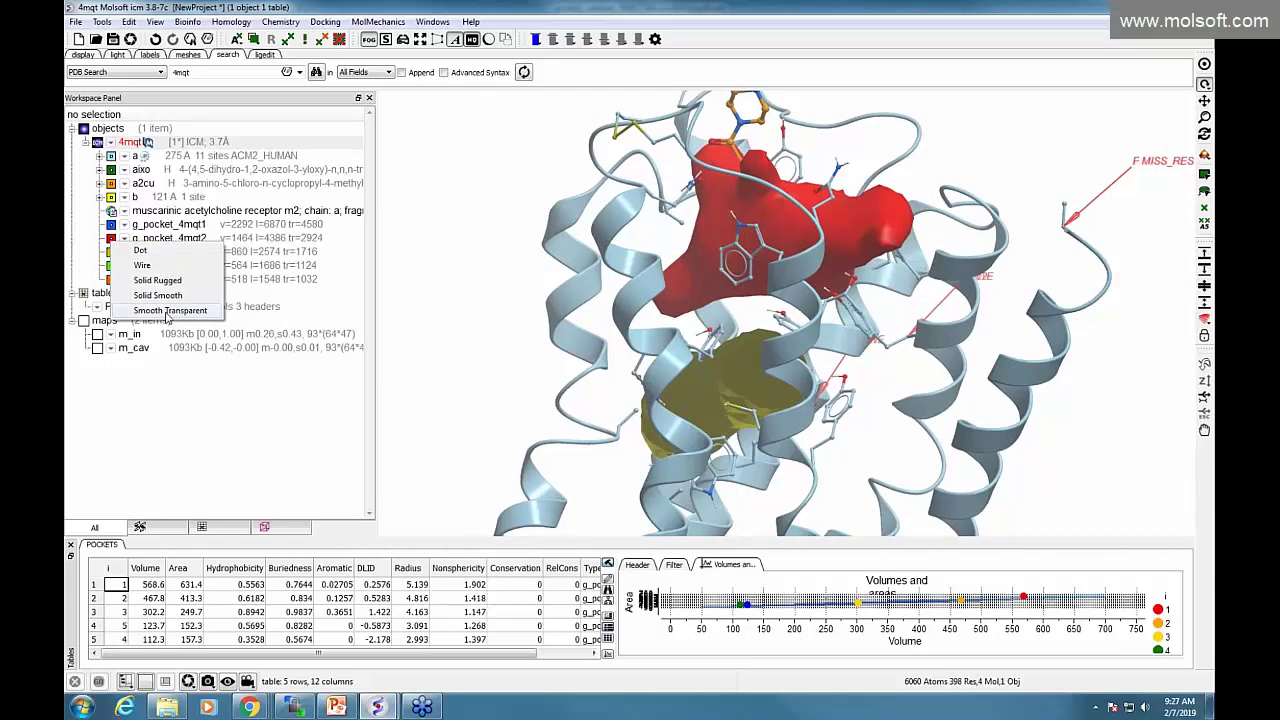
click(170, 311)
scroll(412, 310, up, 4)
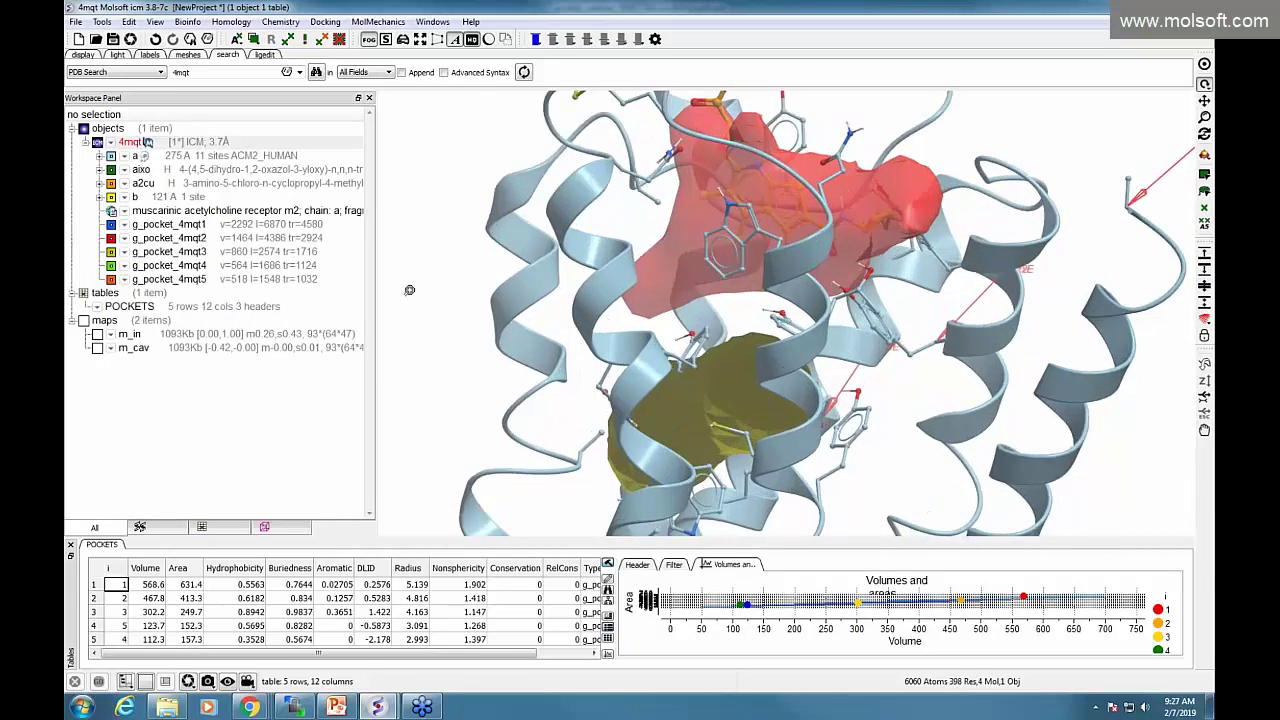
drag(409, 286, 517, 344)
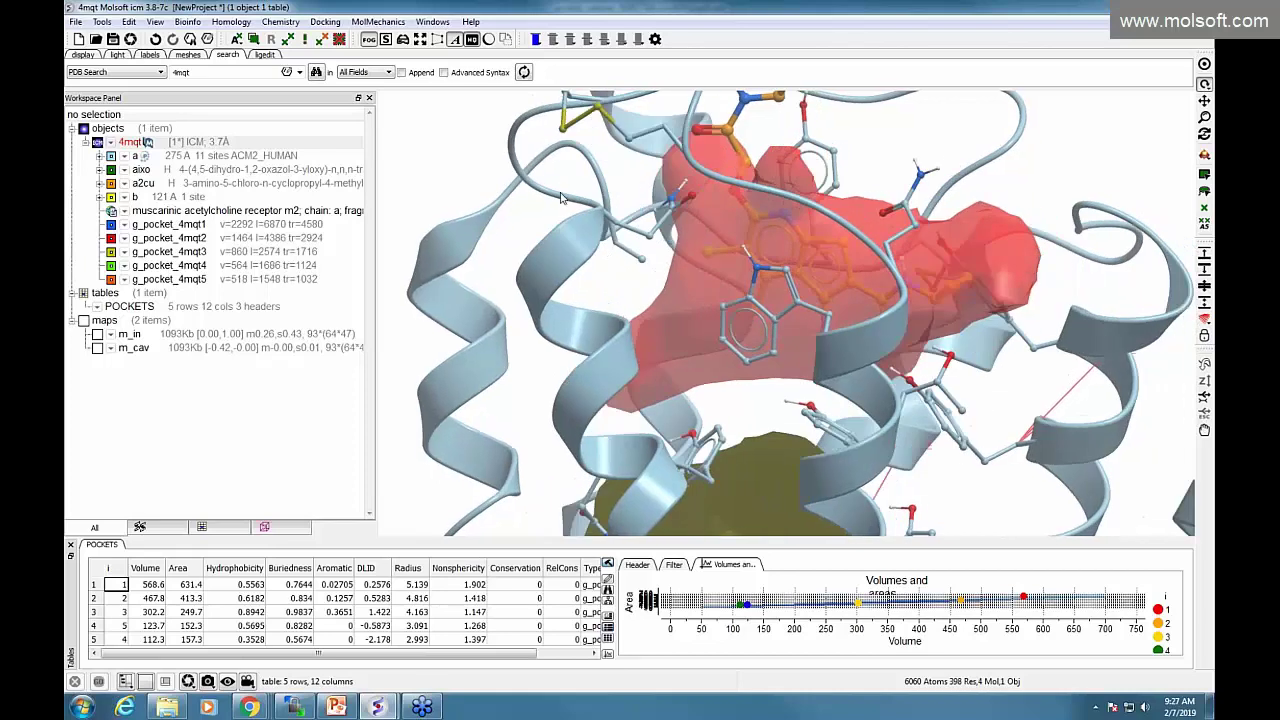
drag(617, 250, 415, 230)
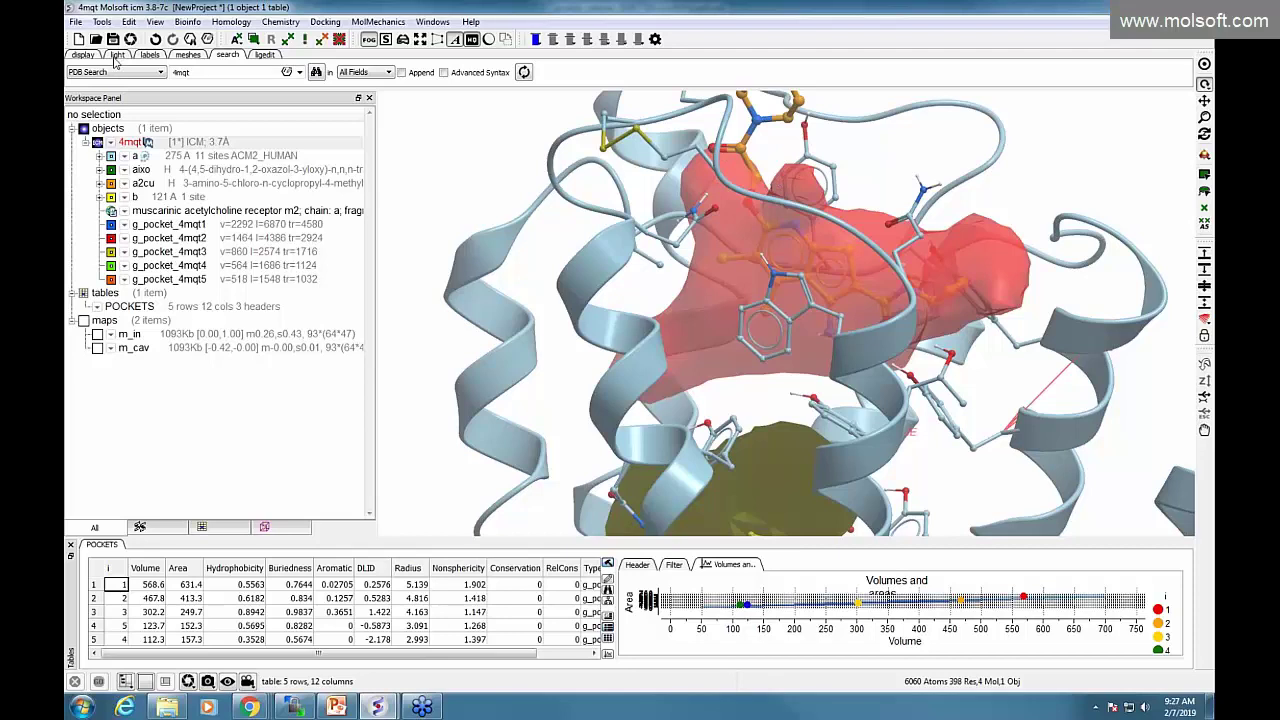
Adjust the scene lighting by raising the transparency, lowering the transparent brightness (TrBright) and increasing the shine.
click(117, 55)
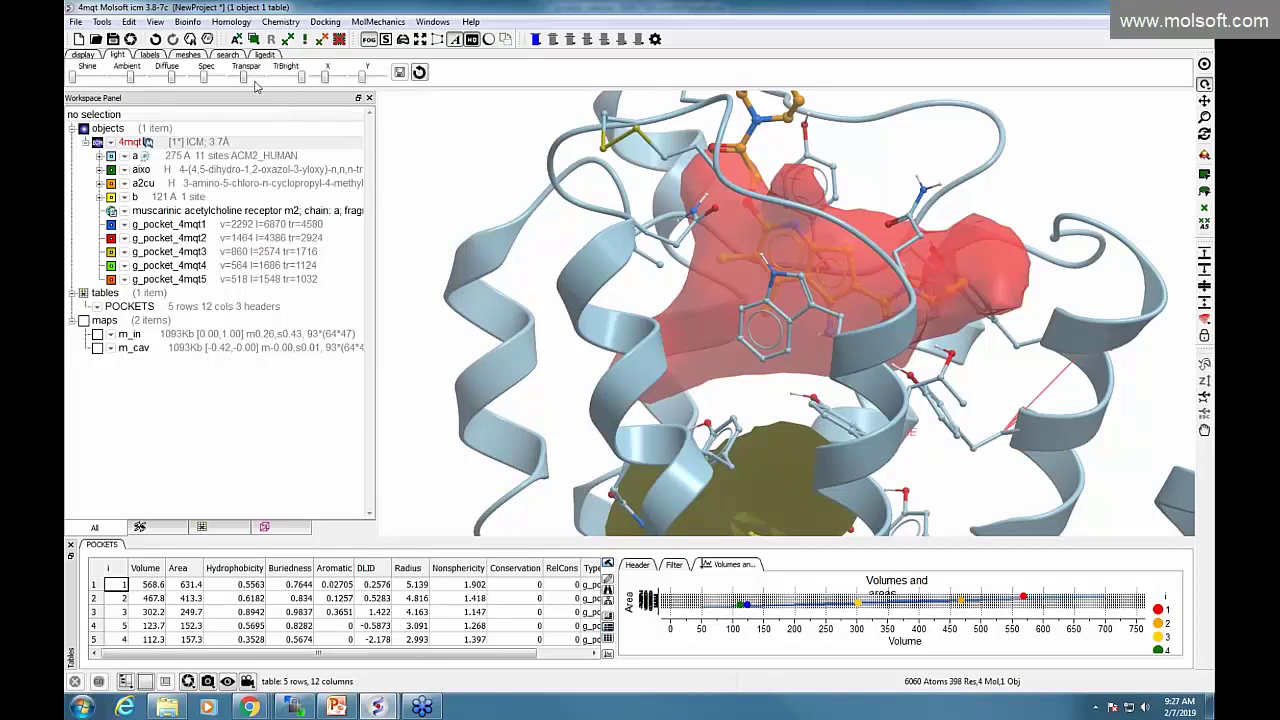
mouse_move(243, 80)
mouse_down()
mouse_move(257, 80)
mouse_move(231, 82)
mouse_move(268, 84)
mouse_move(256, 81)
mouse_up()
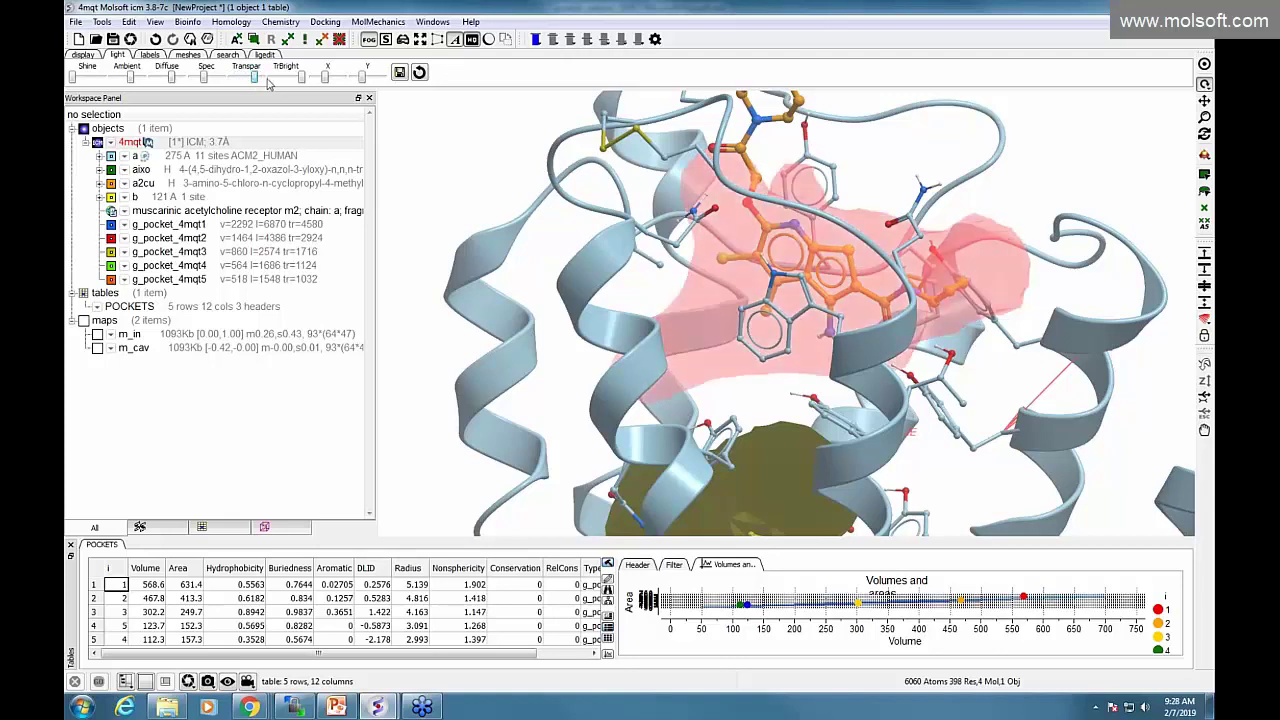
mouse_move(302, 82)
mouse_down()
mouse_move(269, 82)
mouse_move(280, 85)
mouse_up()
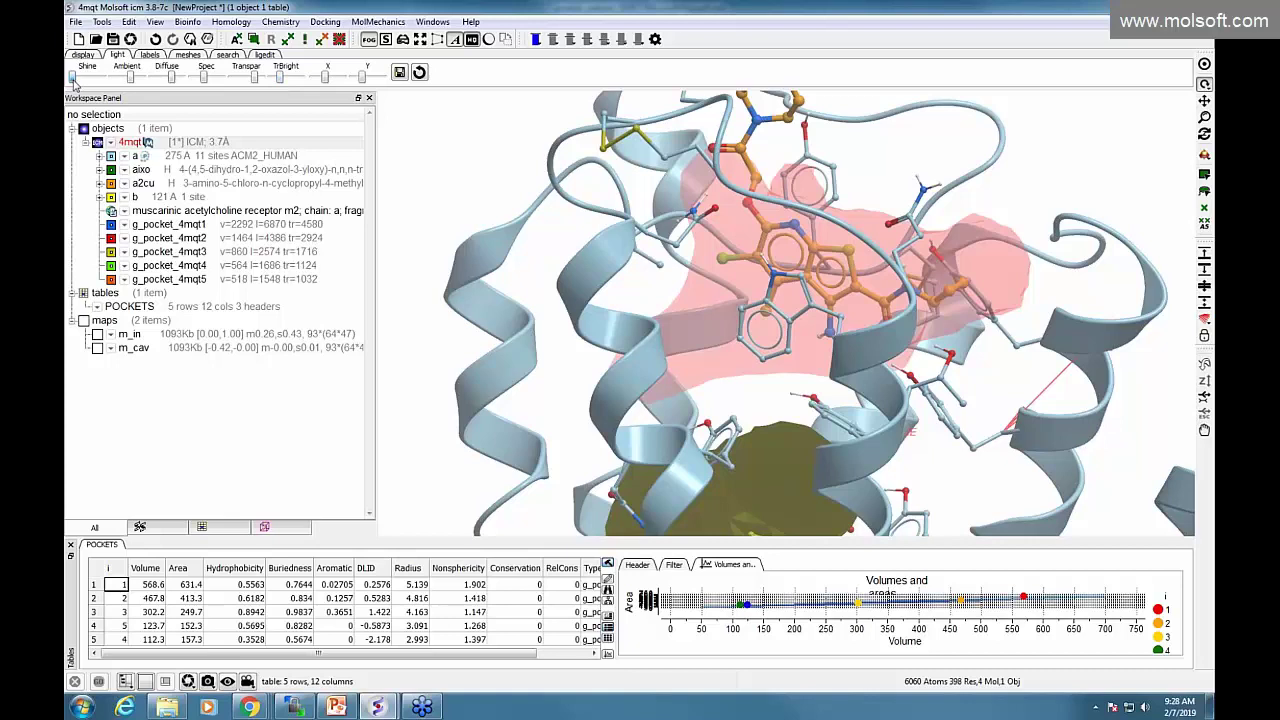
drag(73, 82, 97, 82)
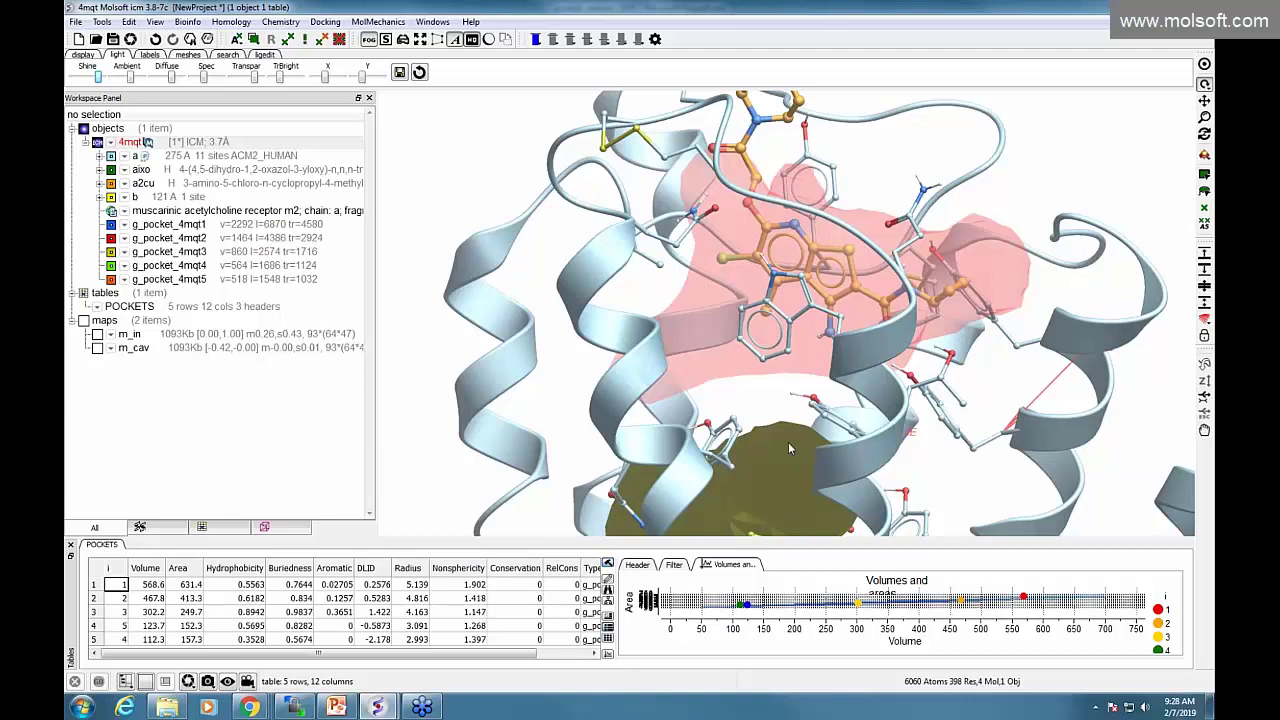
Recolor the g_pocket_4mqt3 surface with a uniform purple.
drag(752, 410, 757, 360)
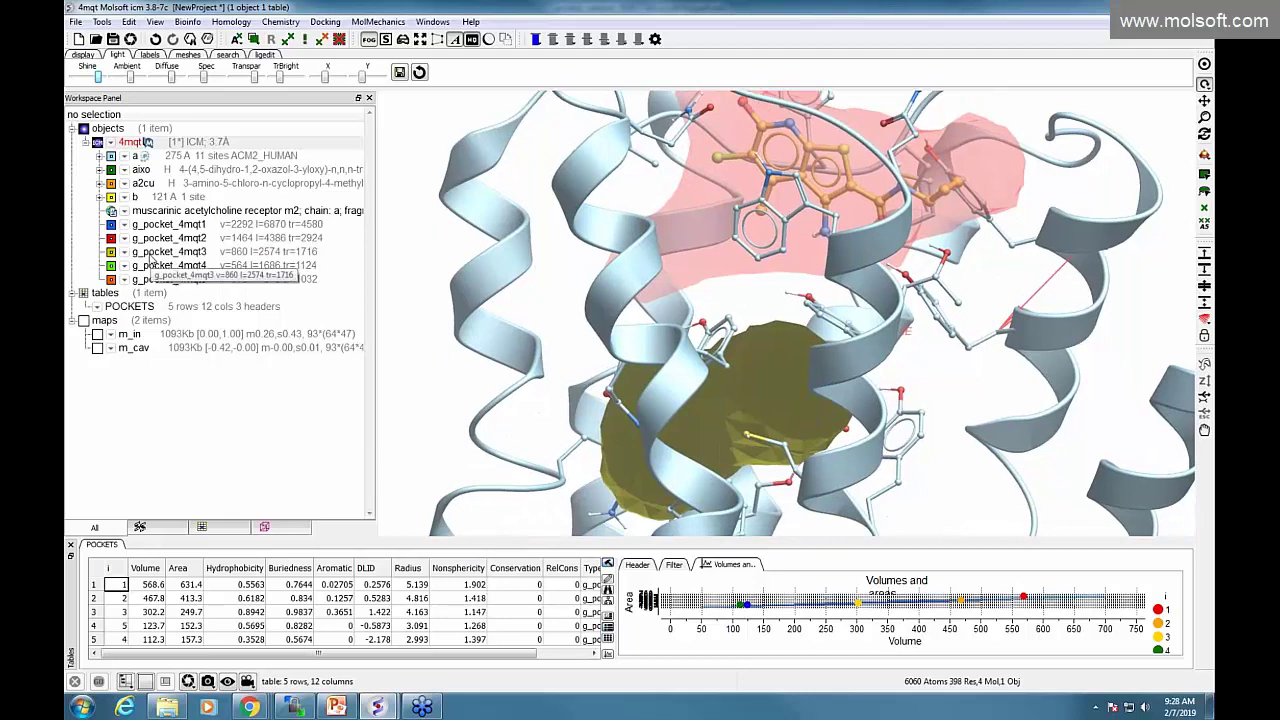
right_click(152, 254)
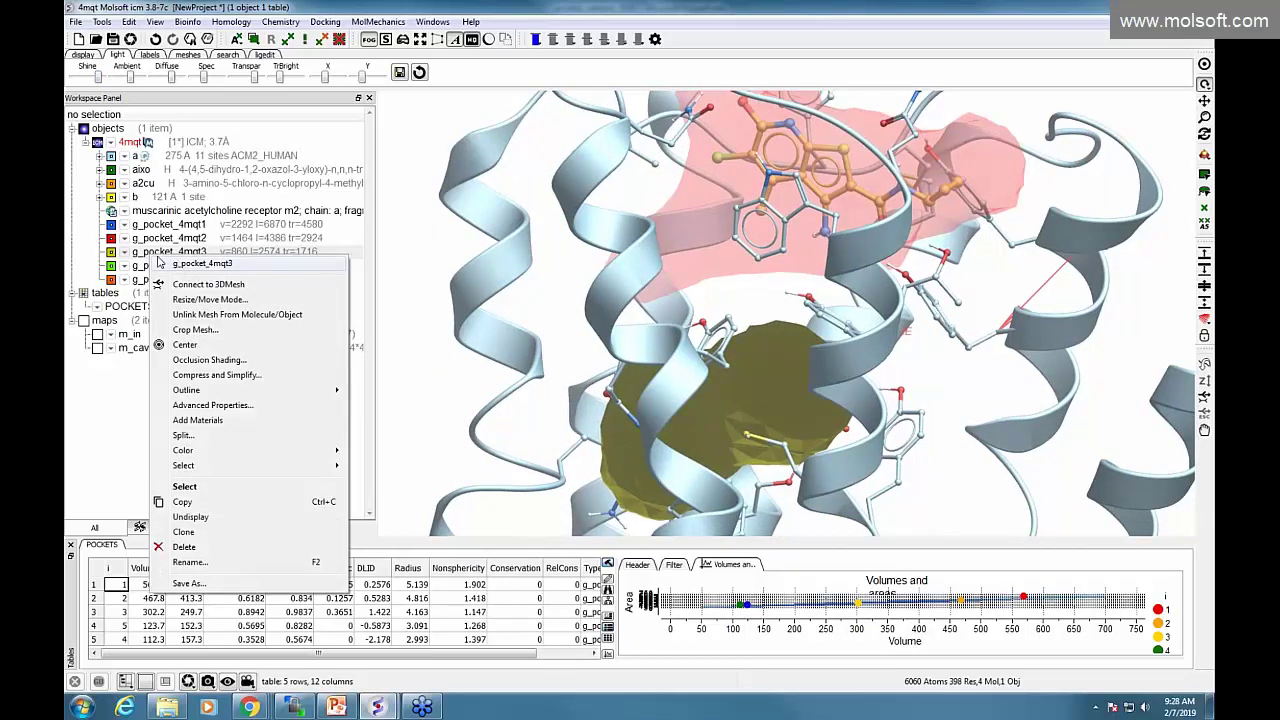
mouse_move(214, 450)
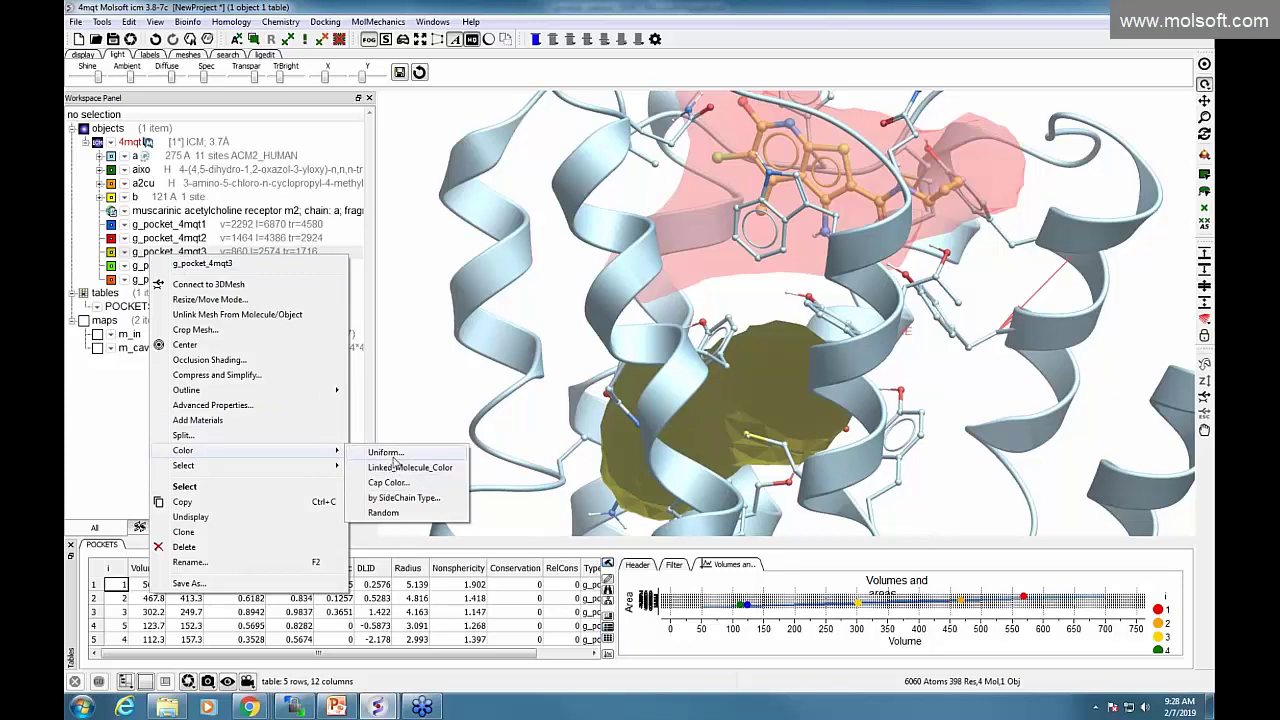
click(390, 453)
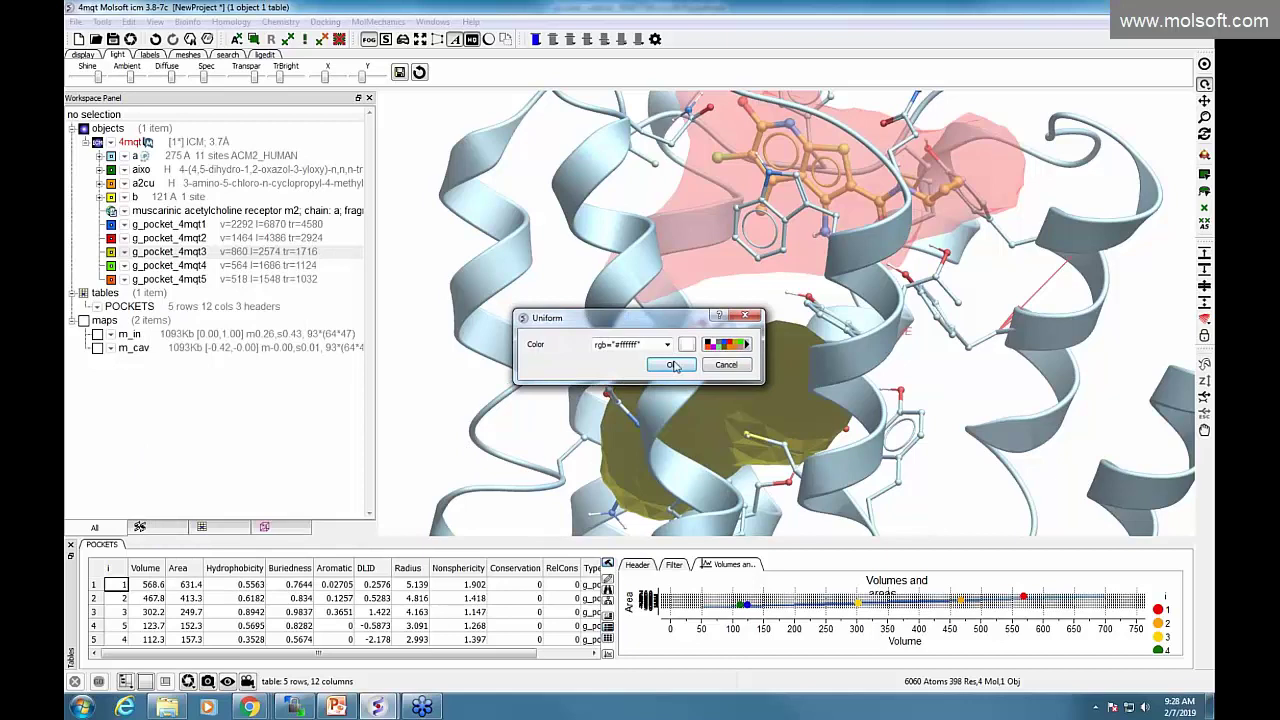
click(727, 346)
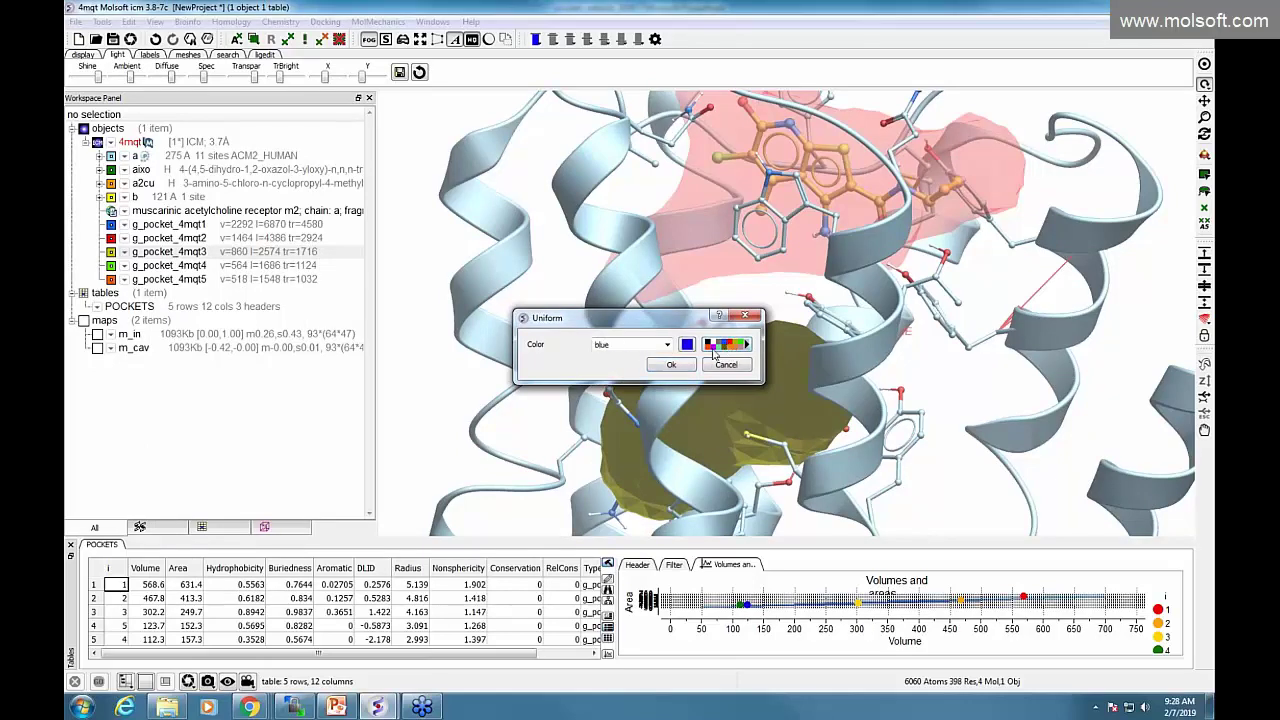
click(727, 346)
click(673, 365)
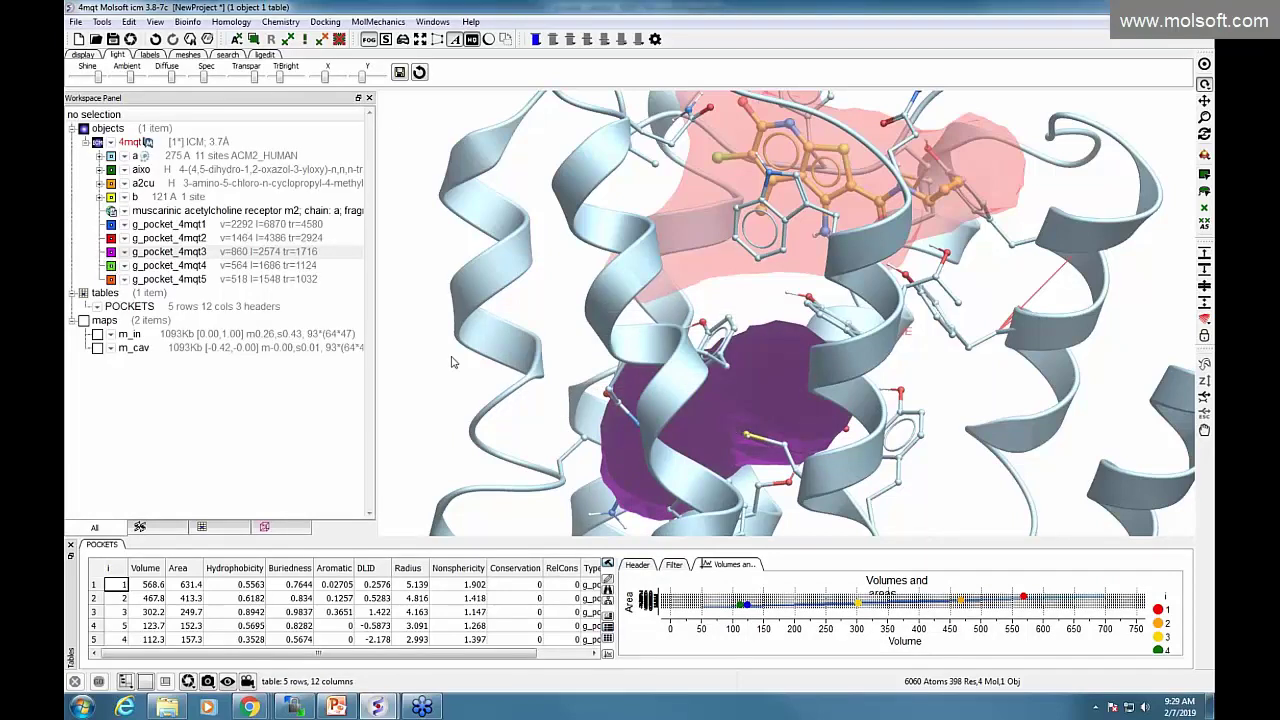
Preview g_pocket_4mqt3 as a Wire mesh around its ligand and display it as a Solid Smooth surface.
right_click(102, 254)
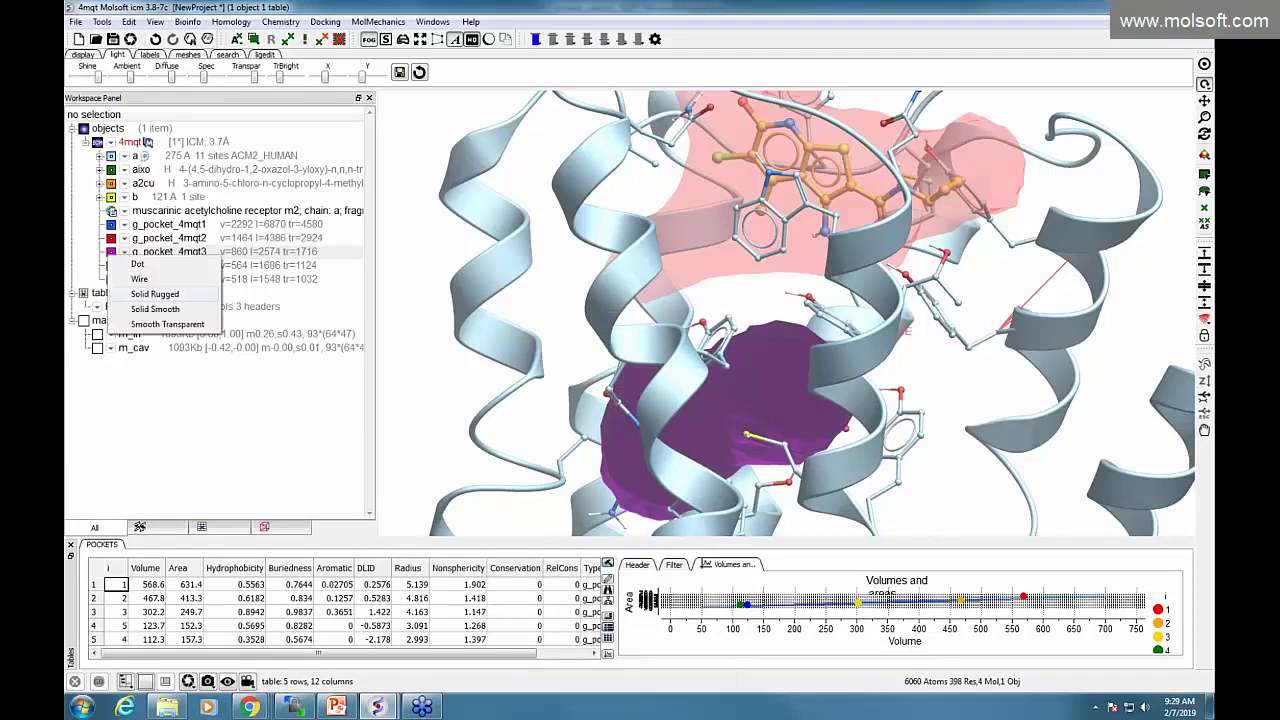
click(211, 316)
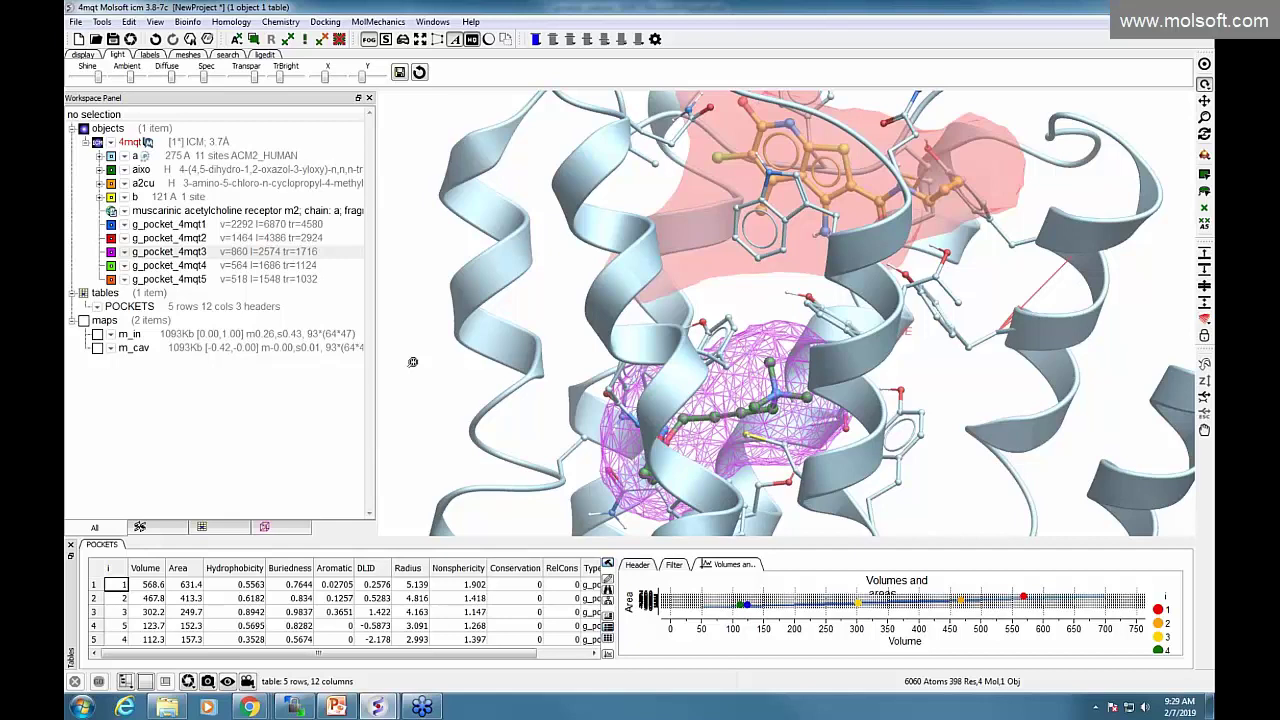
drag(468, 357, 451, 355)
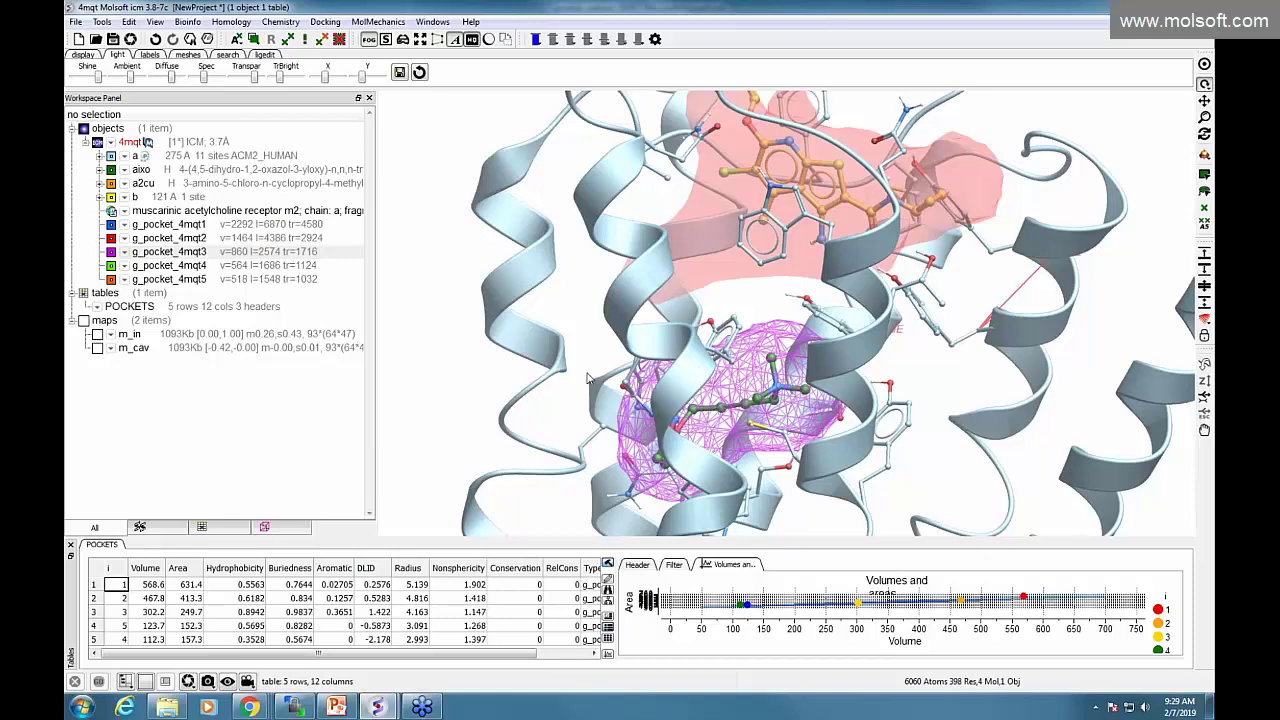
click(112, 250)
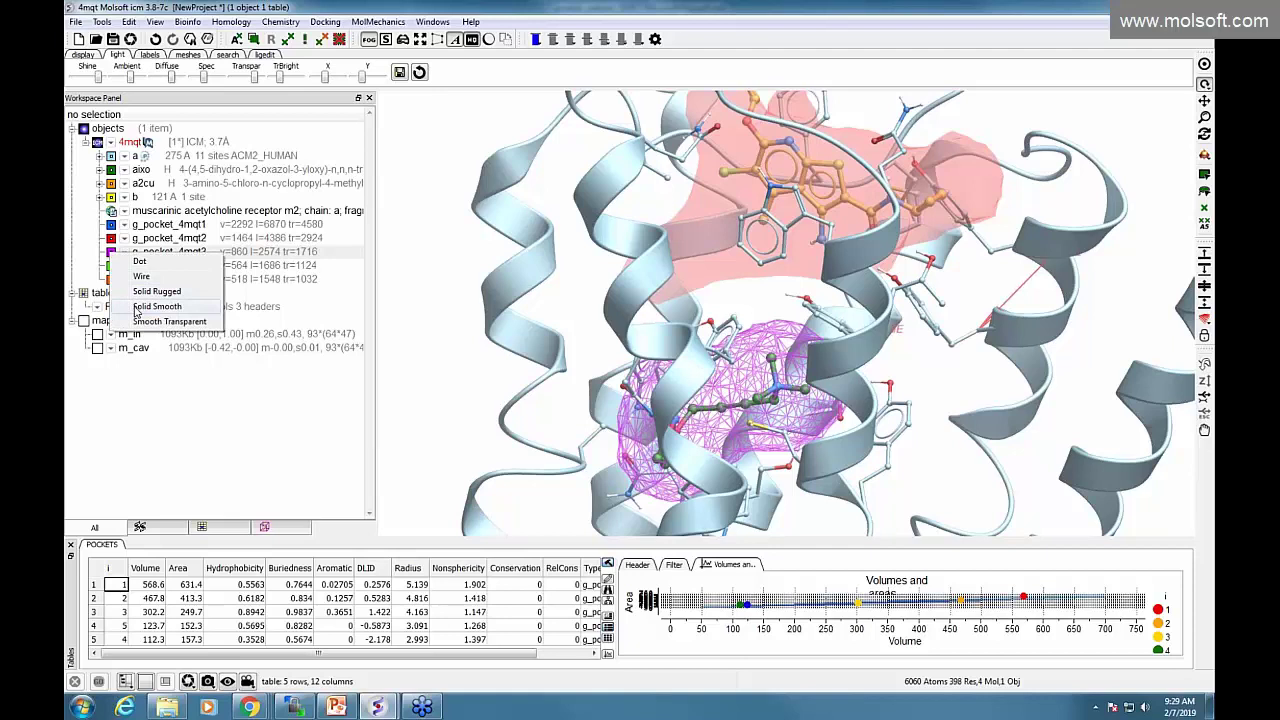
click(140, 306)
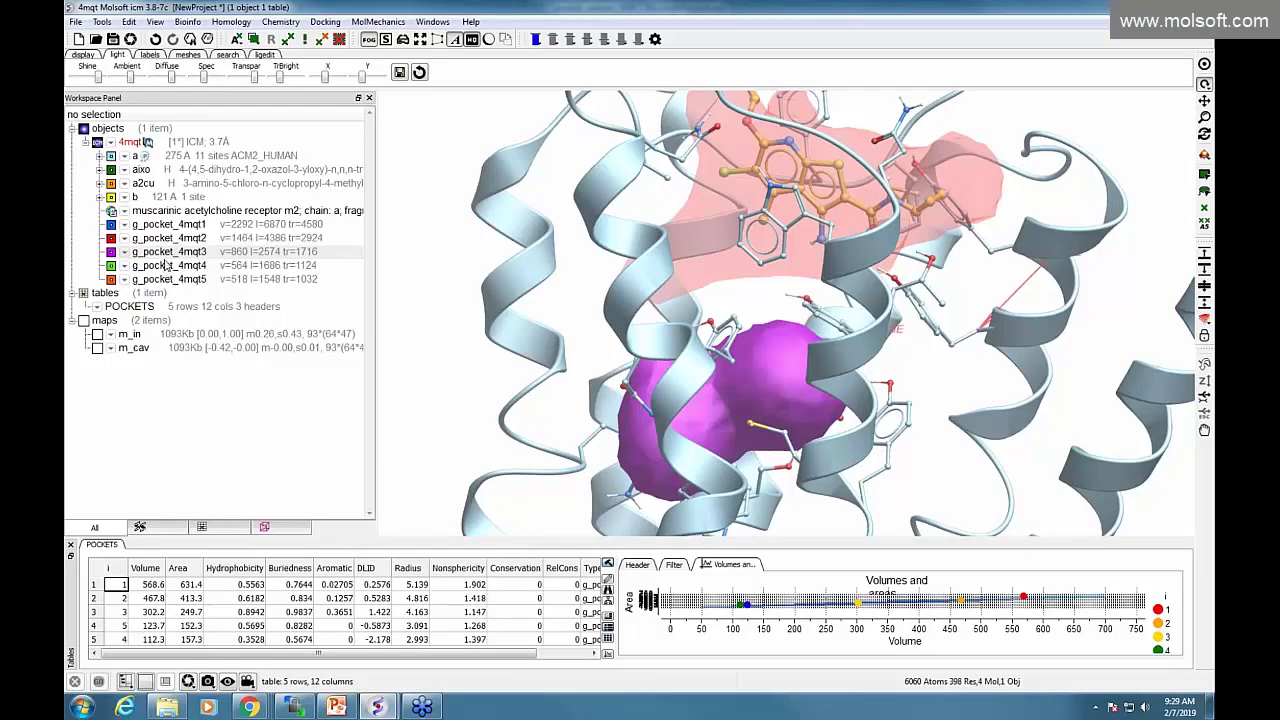
Color the g_pocket_4mqt3 surface by side chain type with brush size 2 and backbone color from molecule, and review the amino-acid color table.
right_click(165, 259)
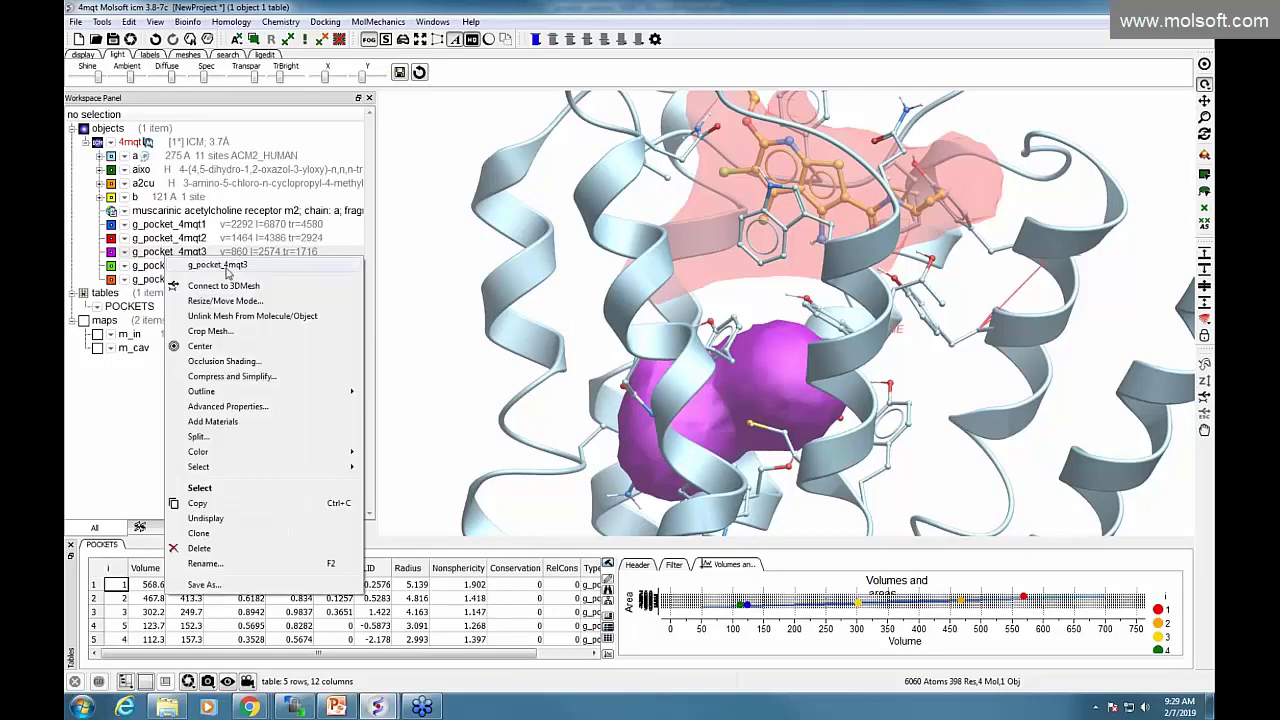
mouse_move(249, 457)
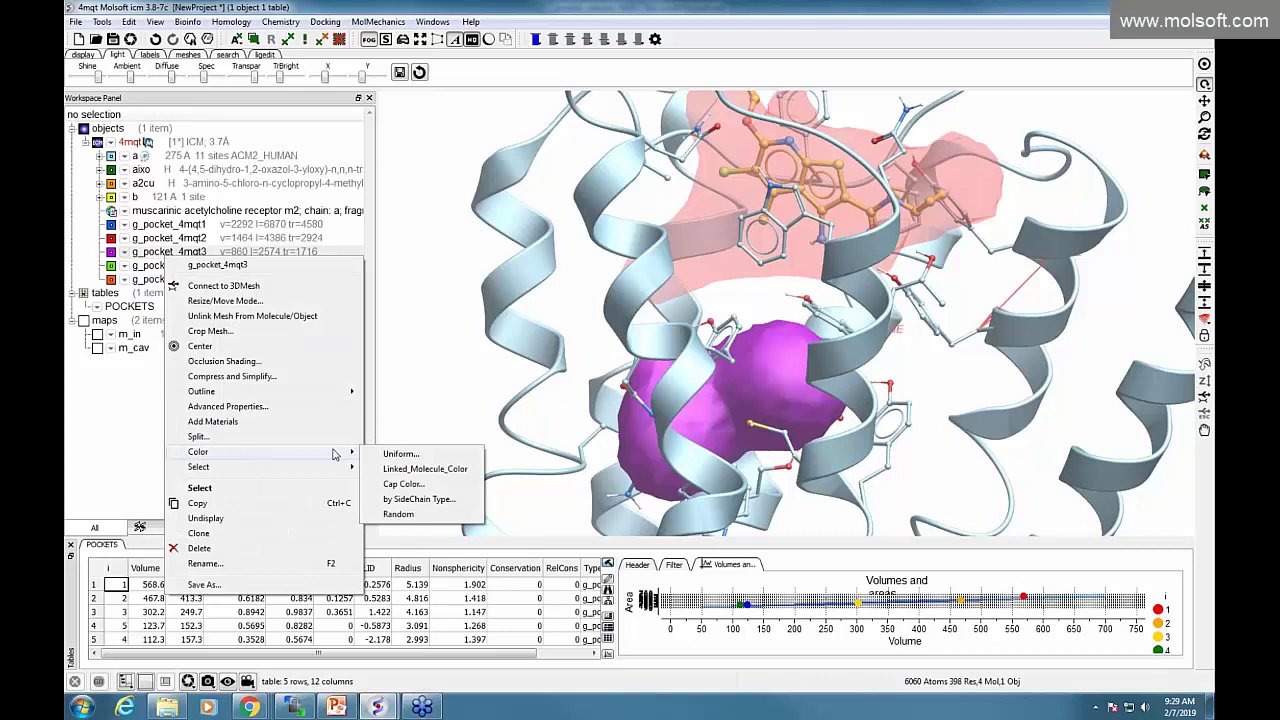
click(430, 500)
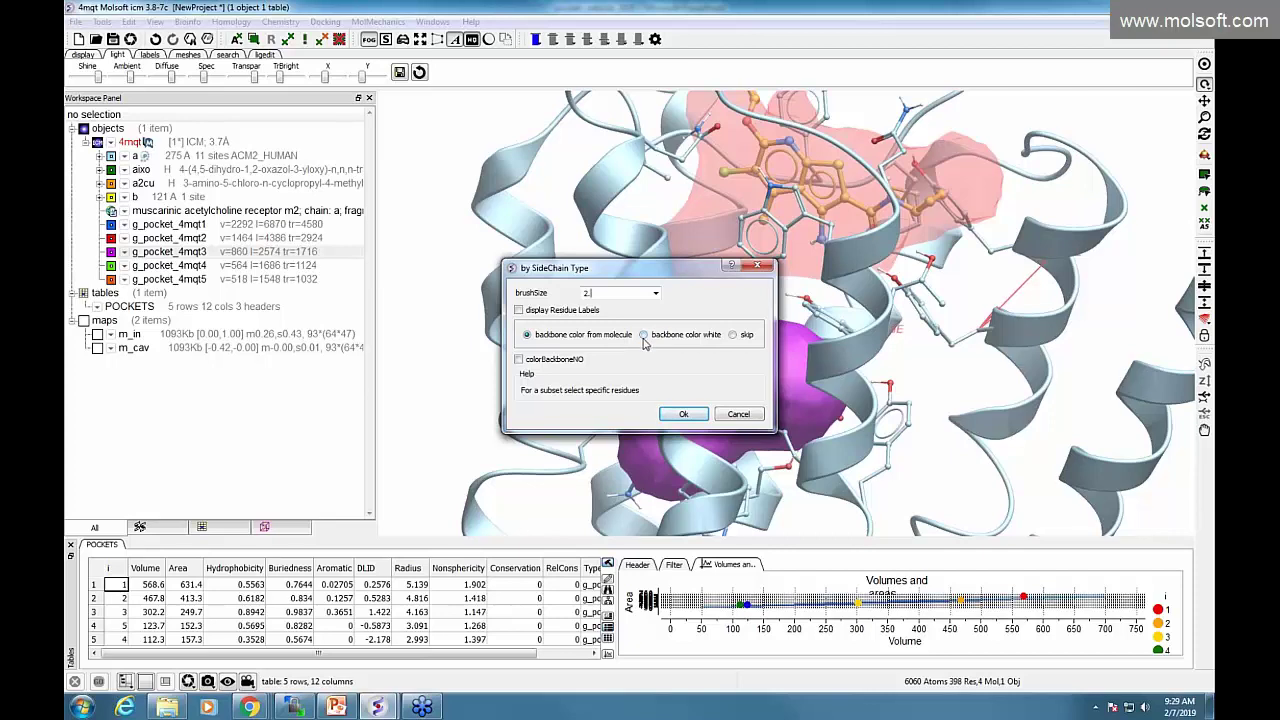
click(680, 414)
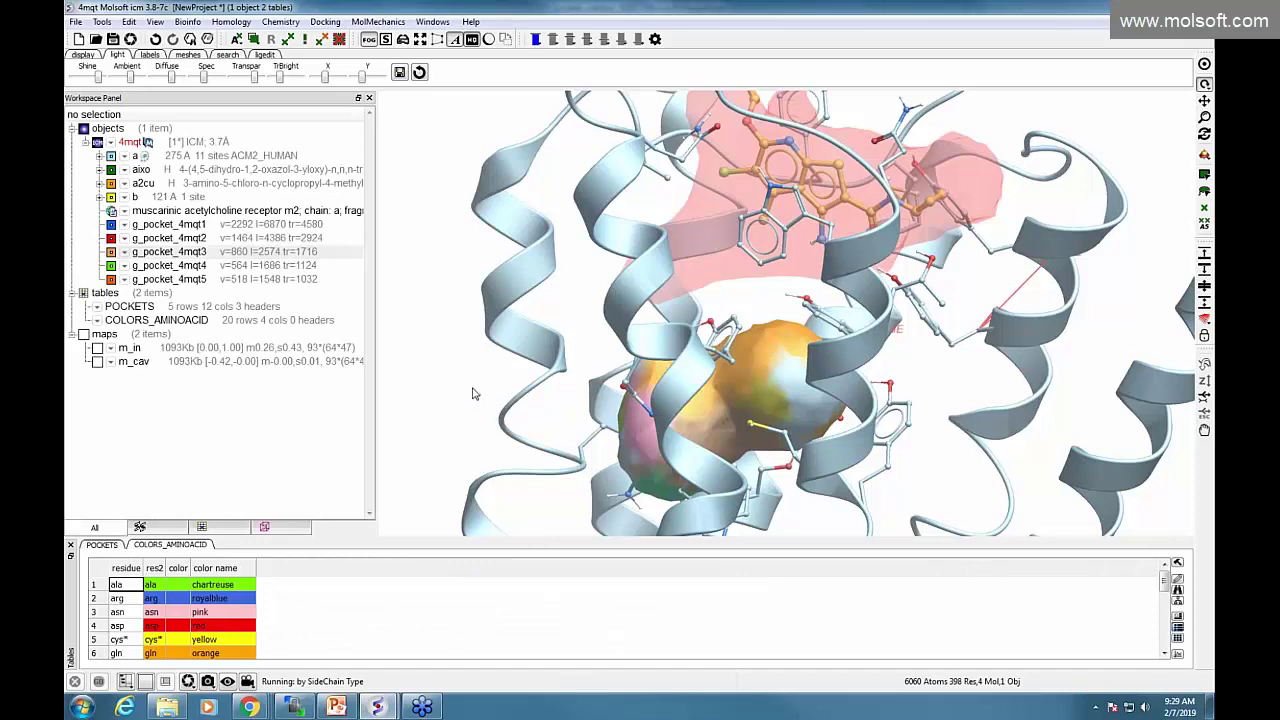
scroll(437, 396, up, 5)
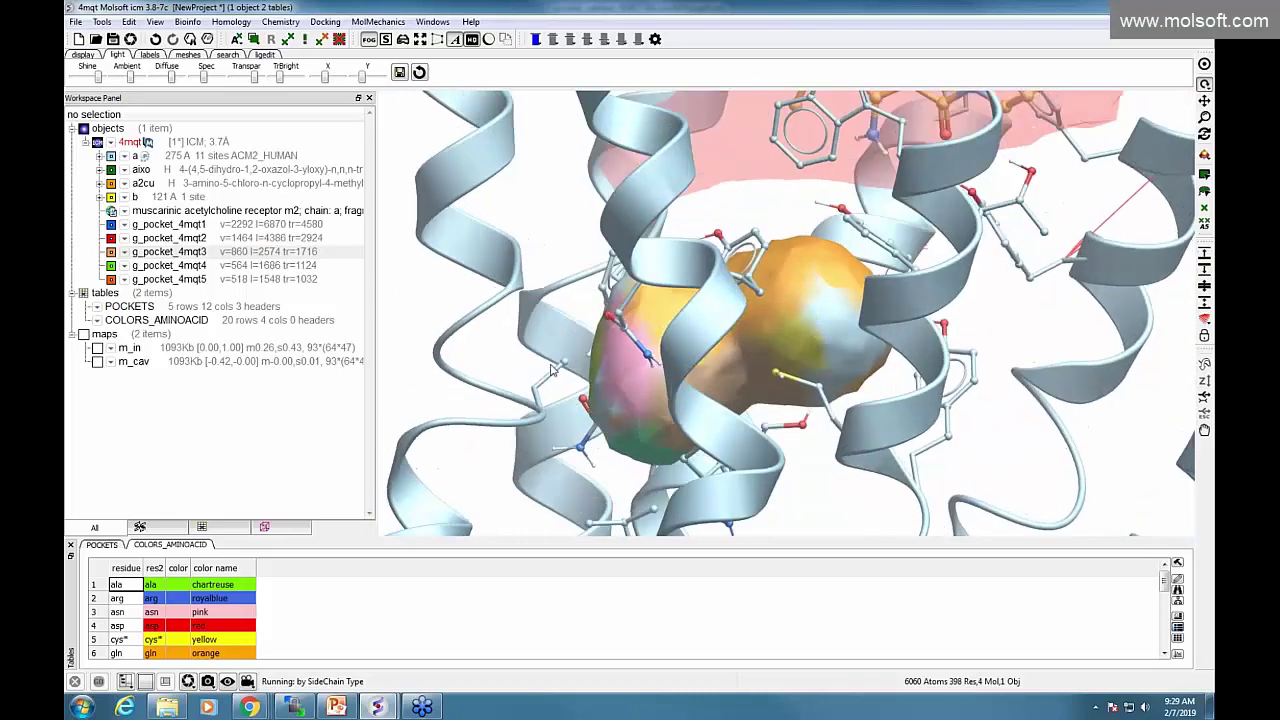
scroll(241, 634, down, 1)
scroll(241, 634, down, 9)
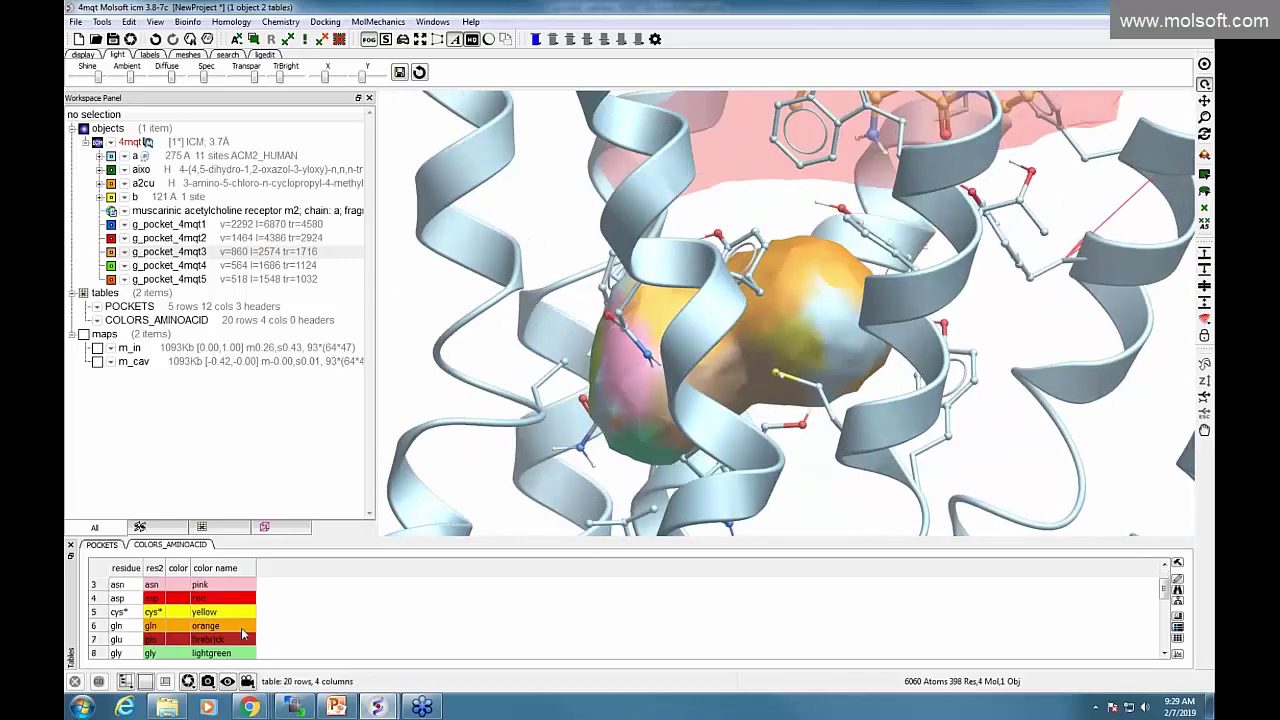
scroll(241, 632, up, 4)
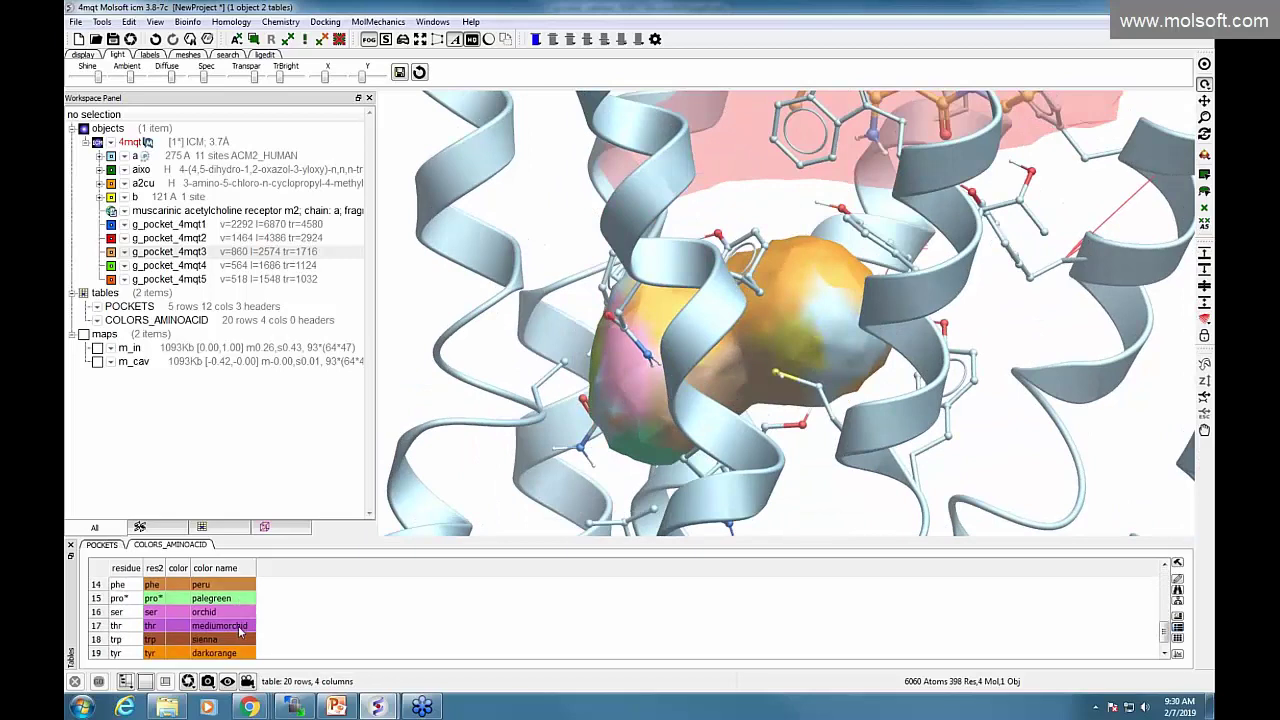
scroll(241, 632, up, 1)
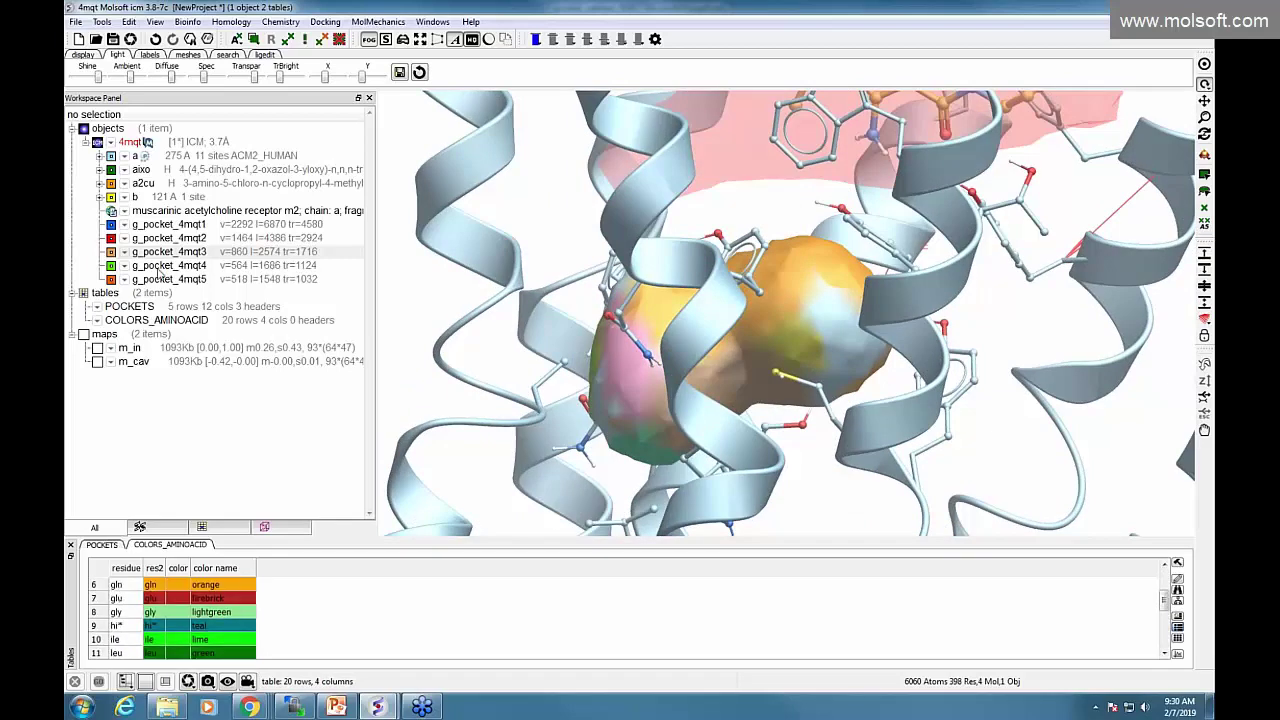
Recolor the g_pocket_4mqt3 surface with a uniform purple.
right_click(155, 259)
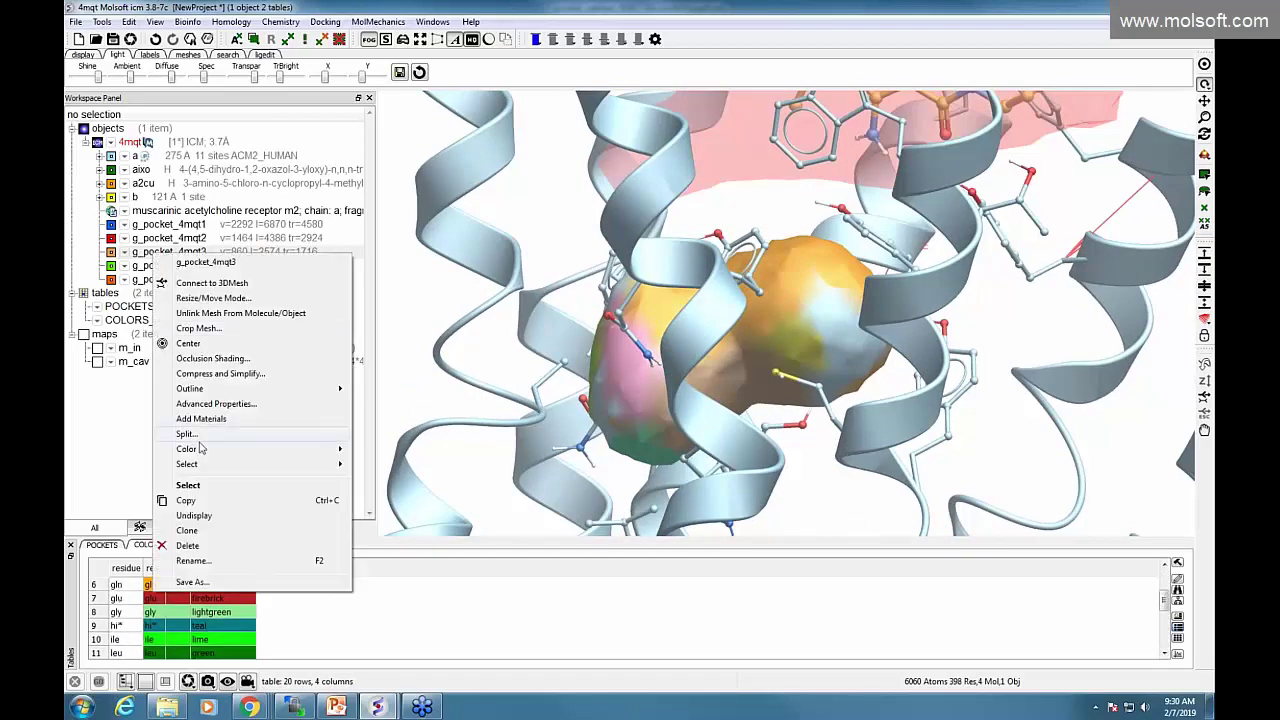
mouse_move(340, 449)
click(385, 451)
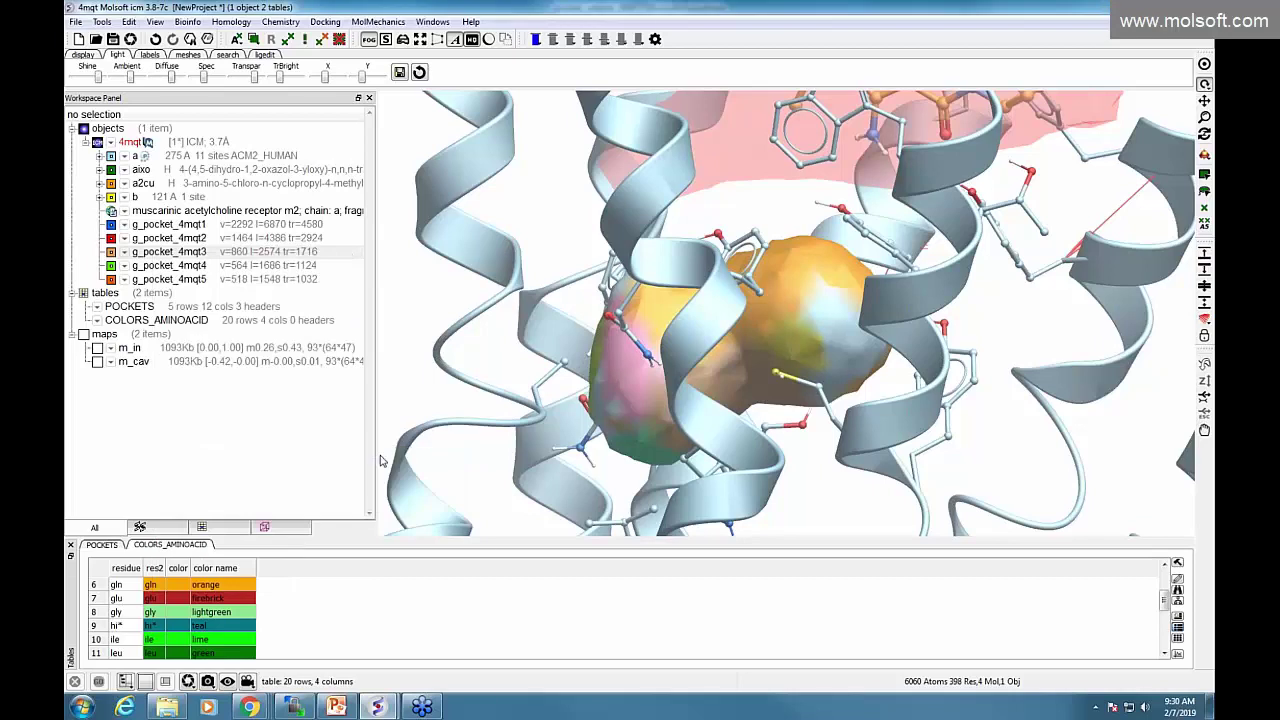
click(671, 366)
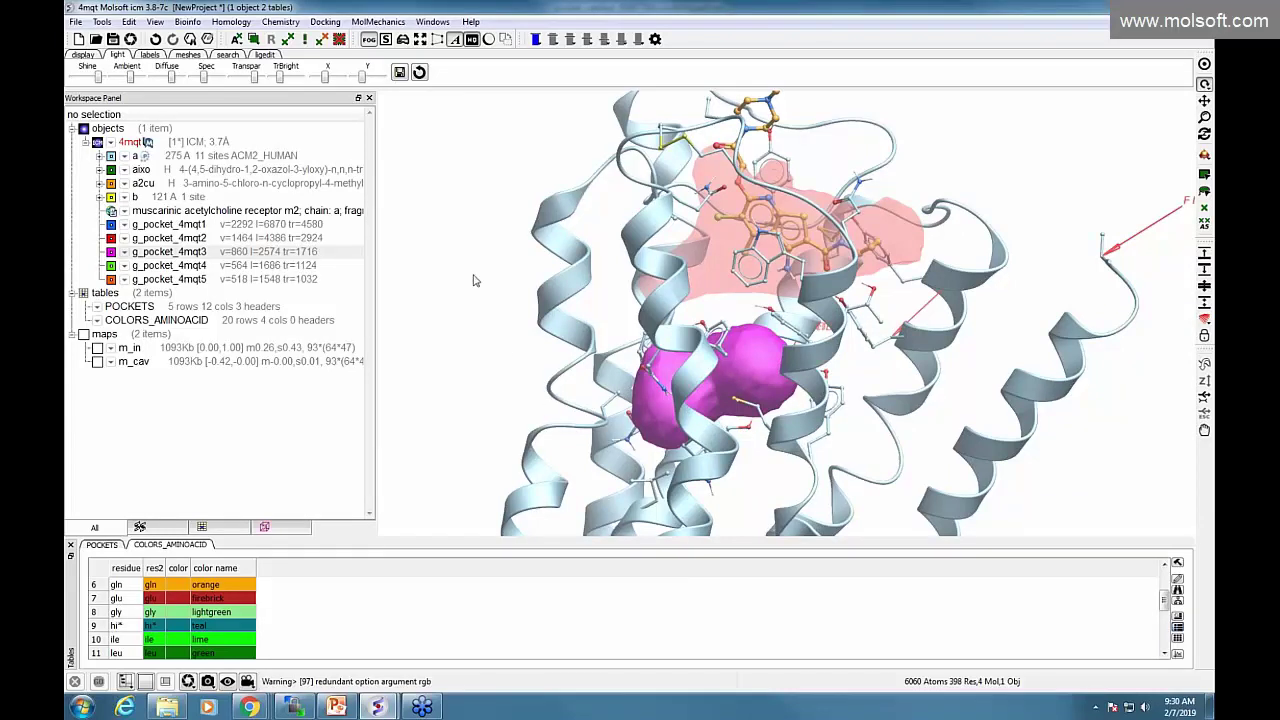
Hide the stick representation of the ligands and side chains, keeping the ribbon and pocket surfaces displayed.
click(89, 55)
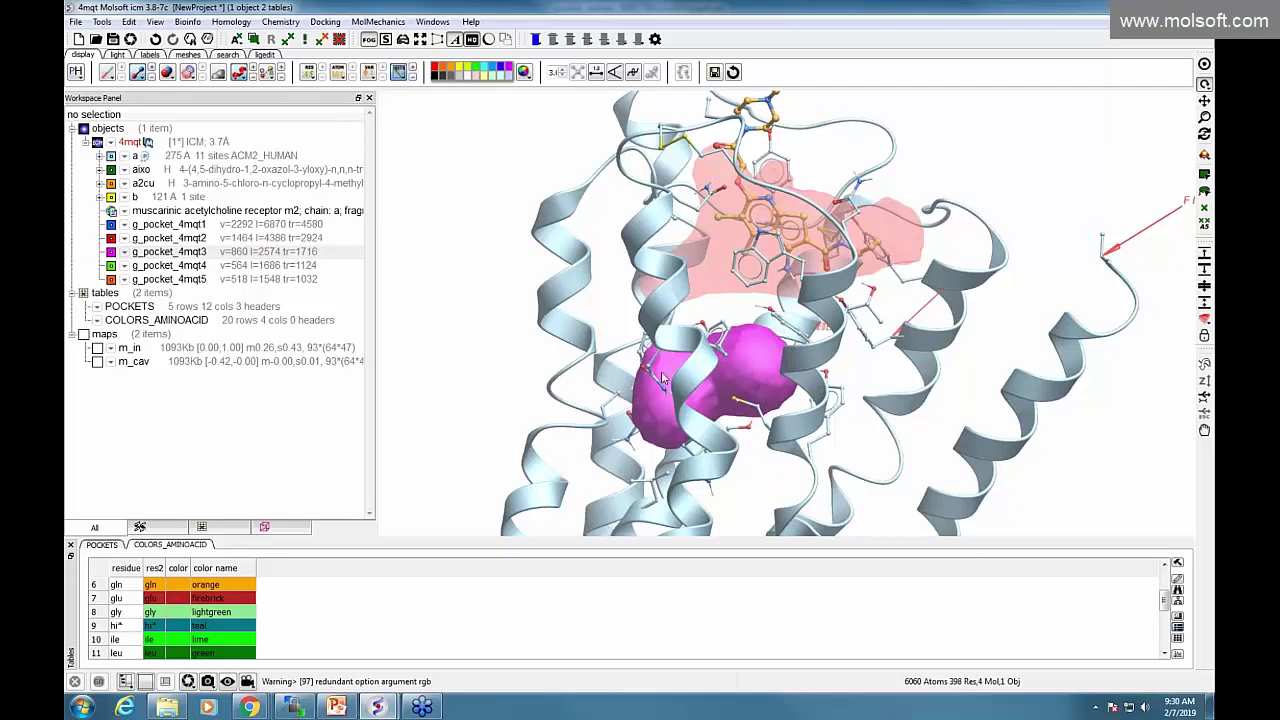
drag(703, 359, 647, 314)
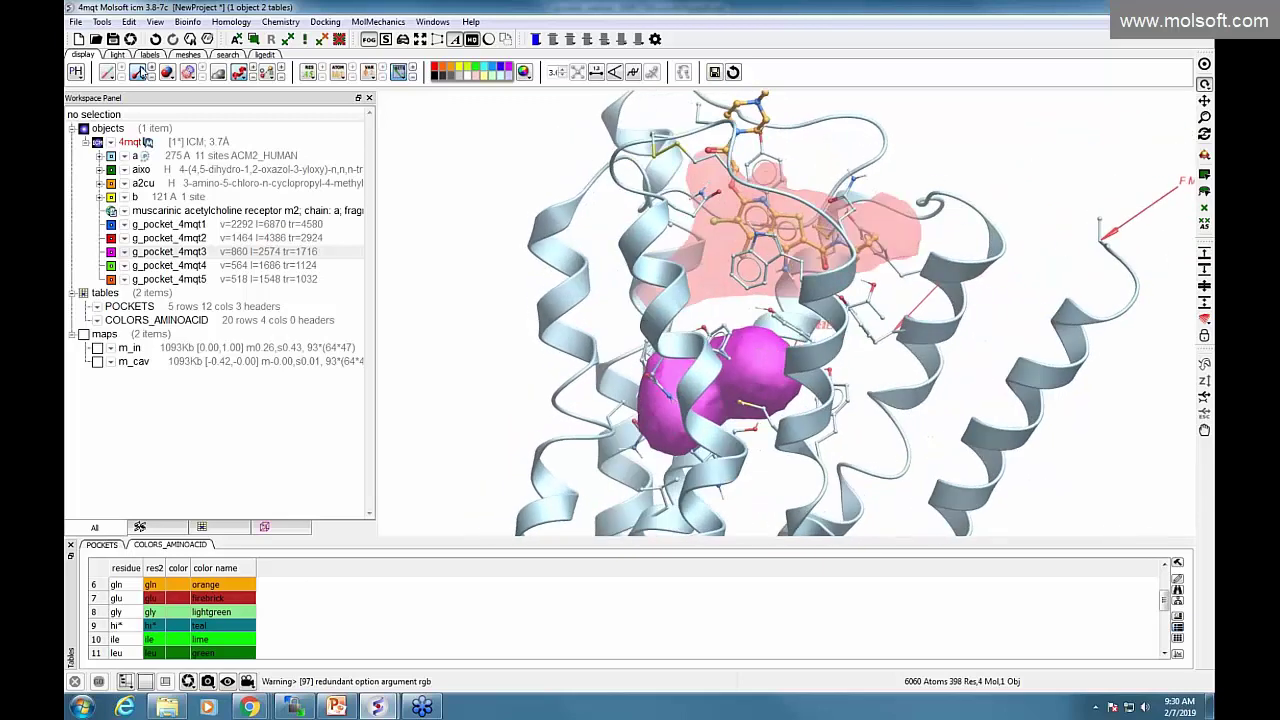
click(142, 72)
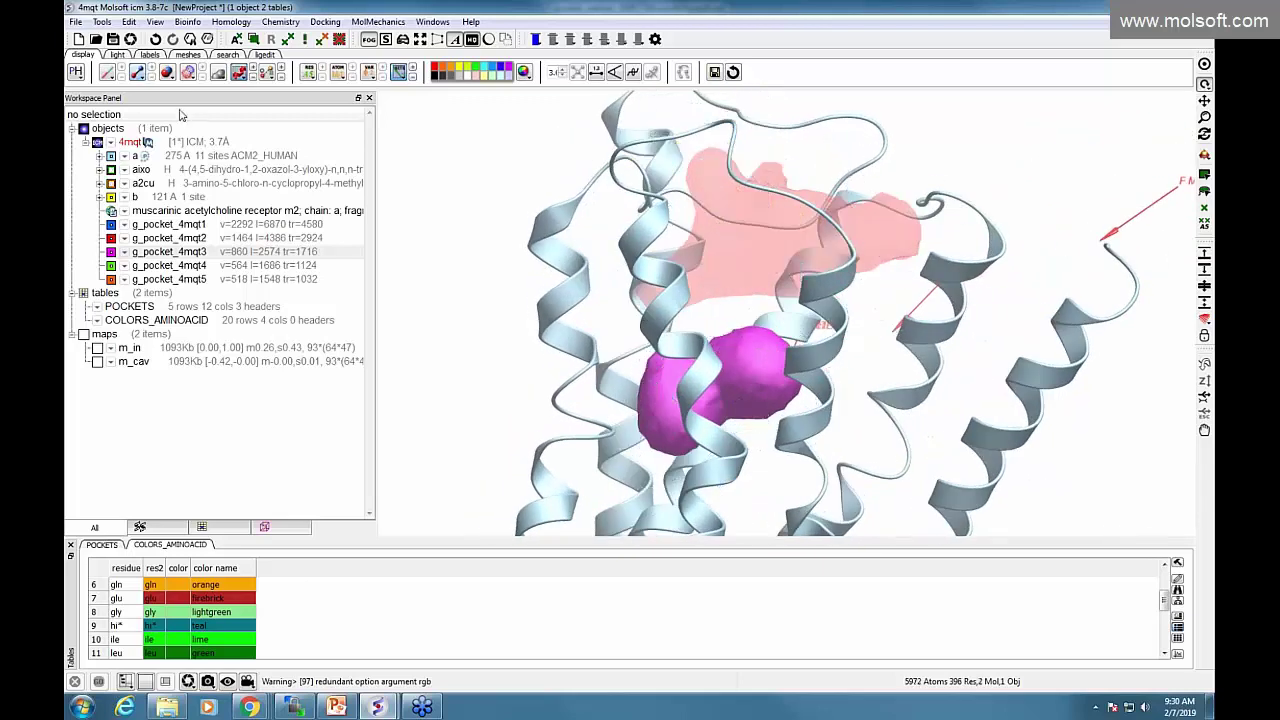
Select the atoms lining pocket 2 from the POCKETS table and expand the sequence of chain a.
click(103, 548)
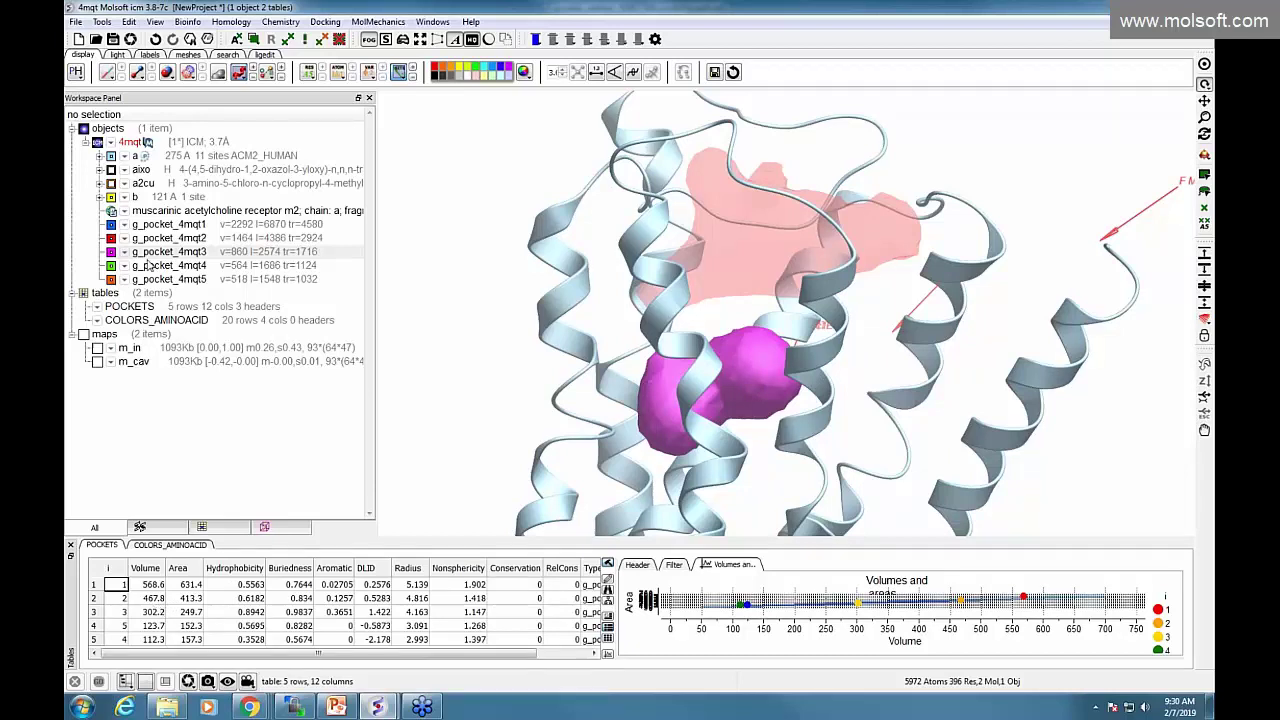
click(150, 598)
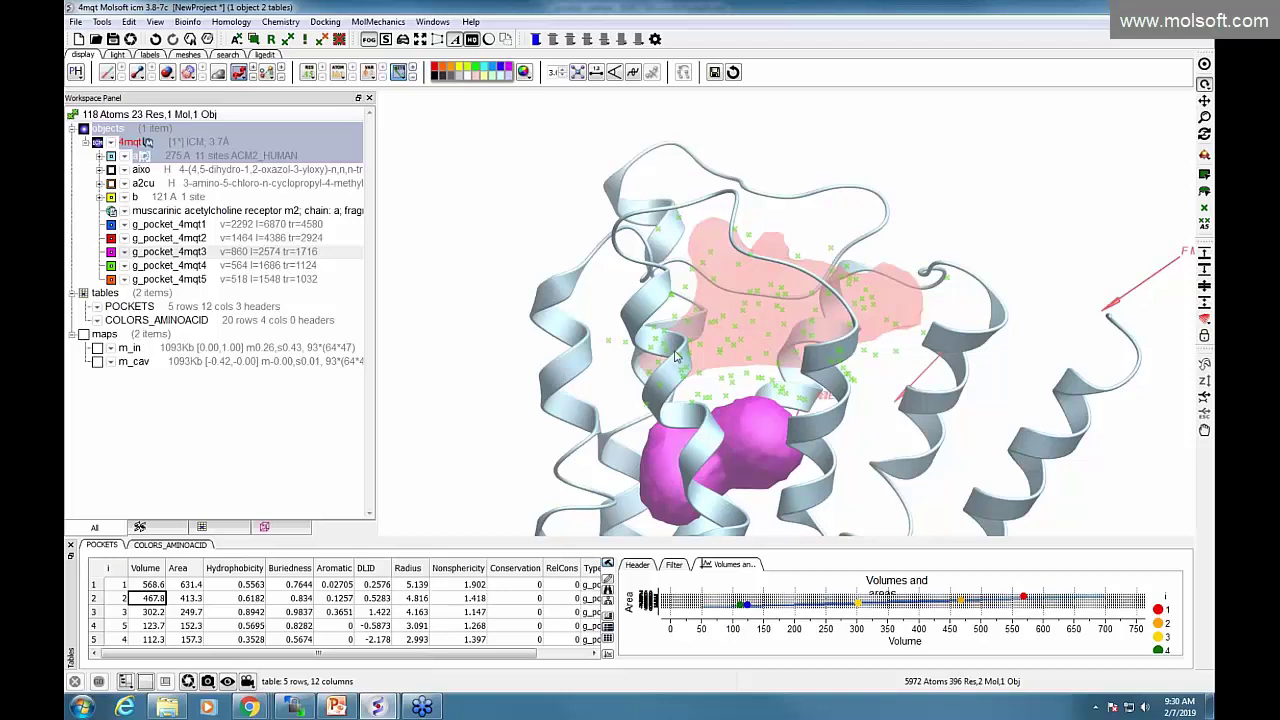
mouse_move(679, 357)
mouse_down()
mouse_move(580, 372)
mouse_move(665, 352)
mouse_move(673, 366)
mouse_up()
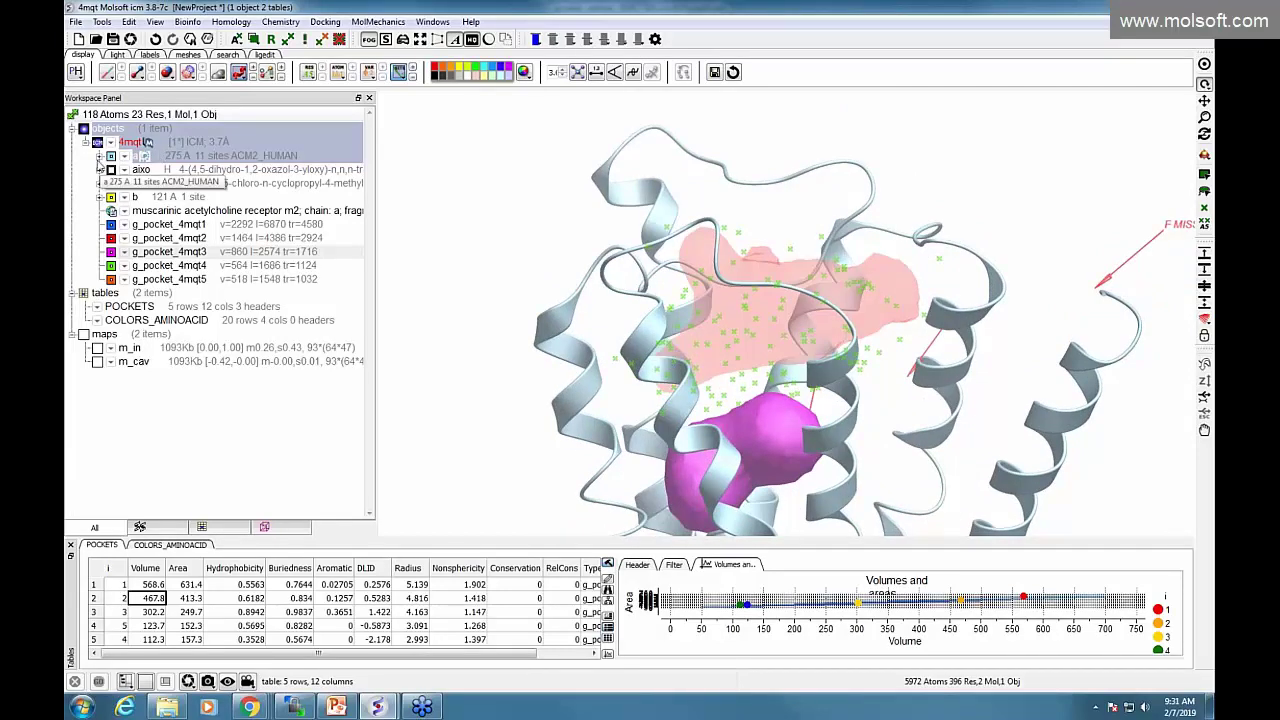
click(99, 157)
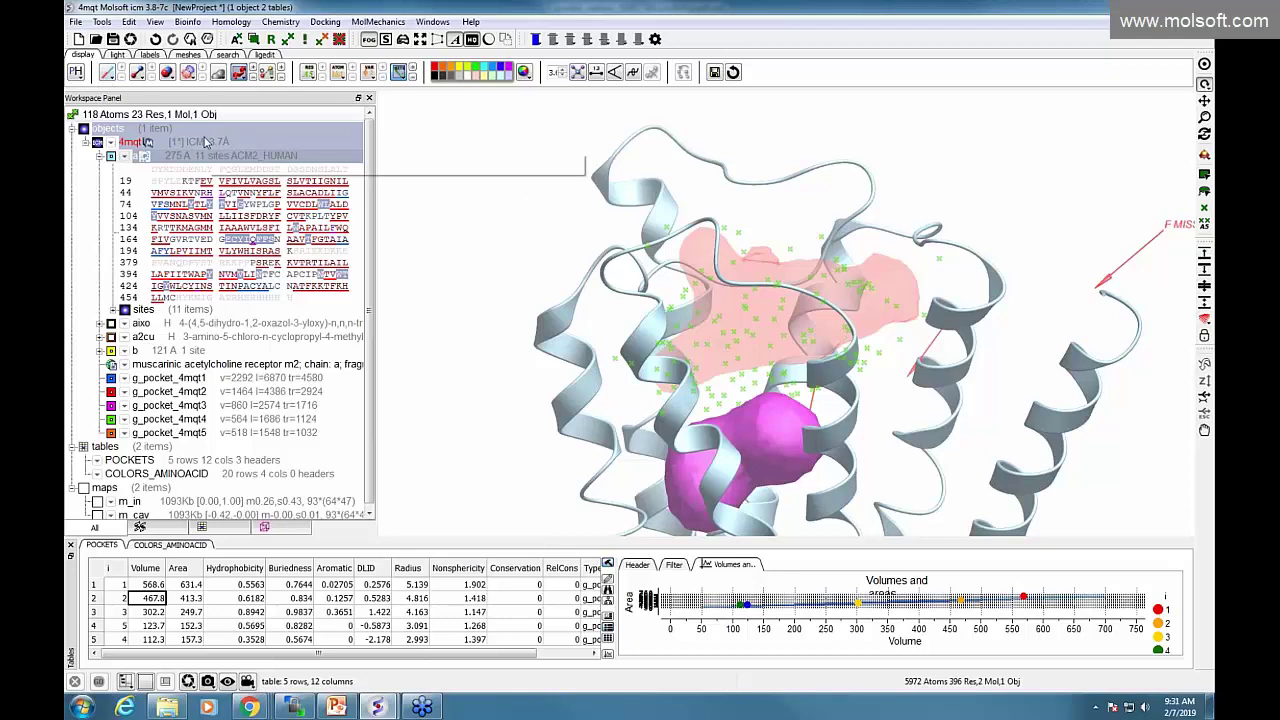
Extend the pocket 2 atom selection to whole residues and display them as wire.
click(107, 75)
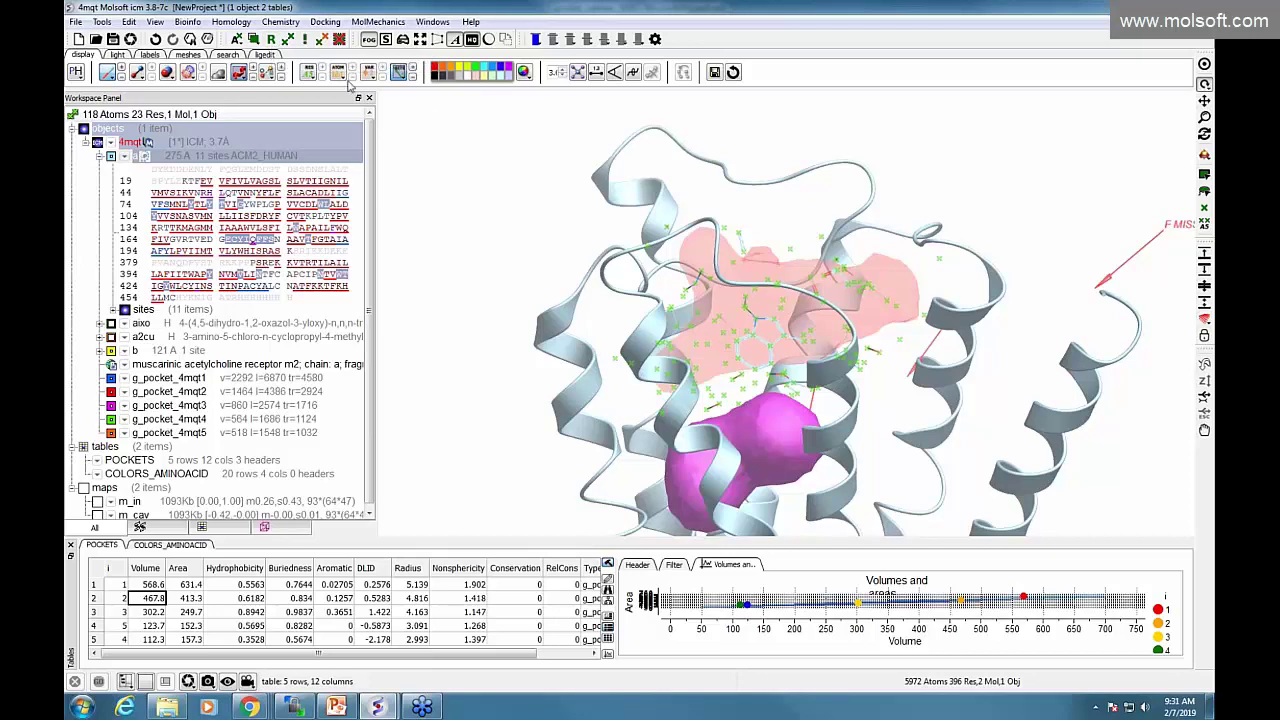
click(271, 39)
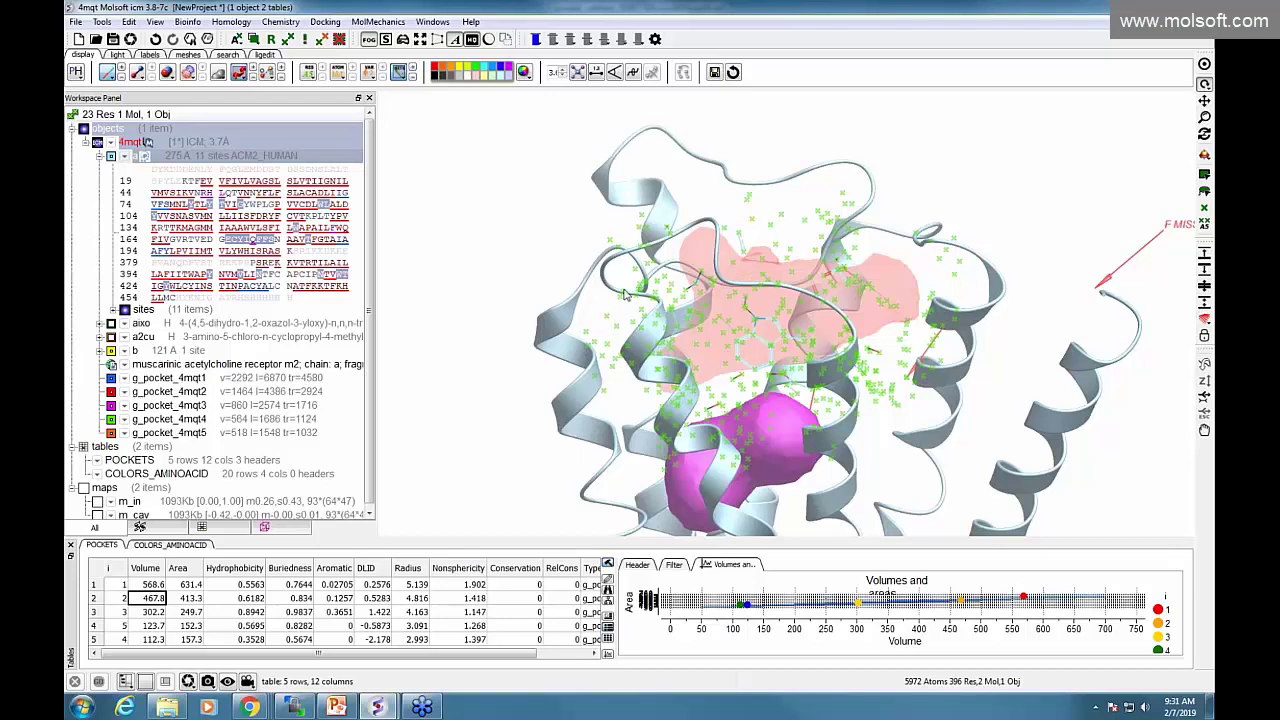
scroll(388, 315, up, 2)
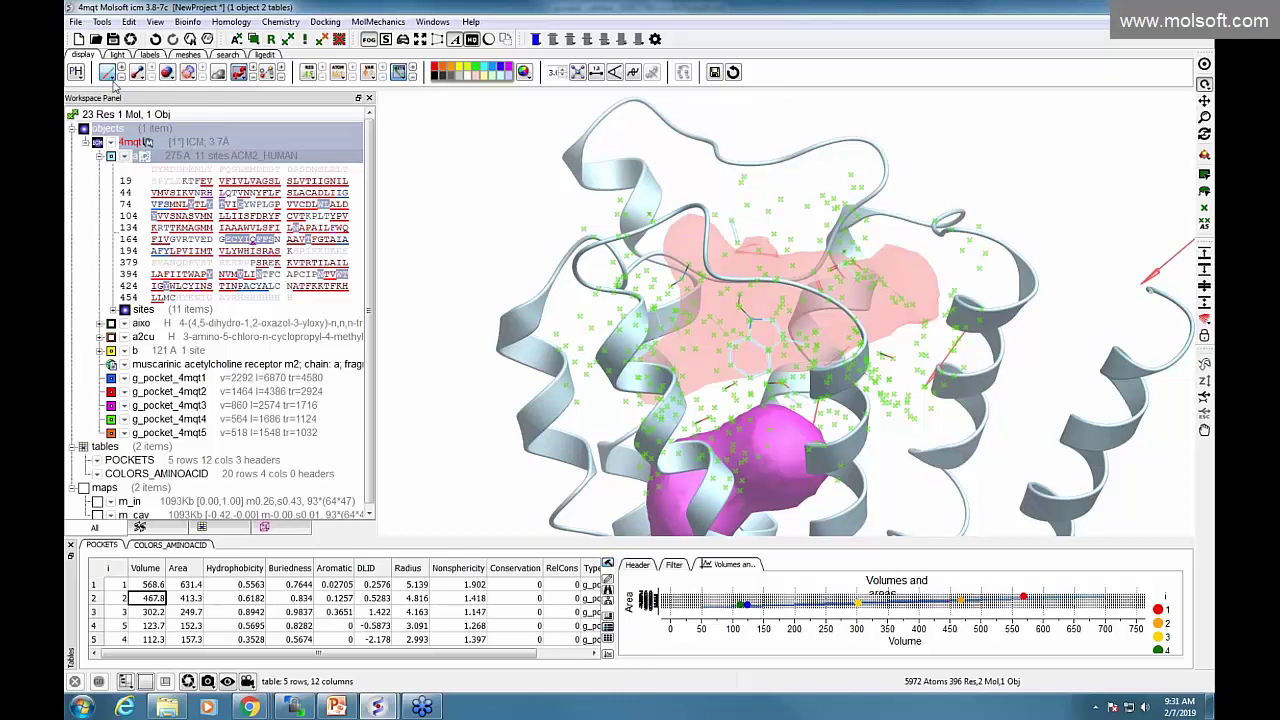
click(108, 74)
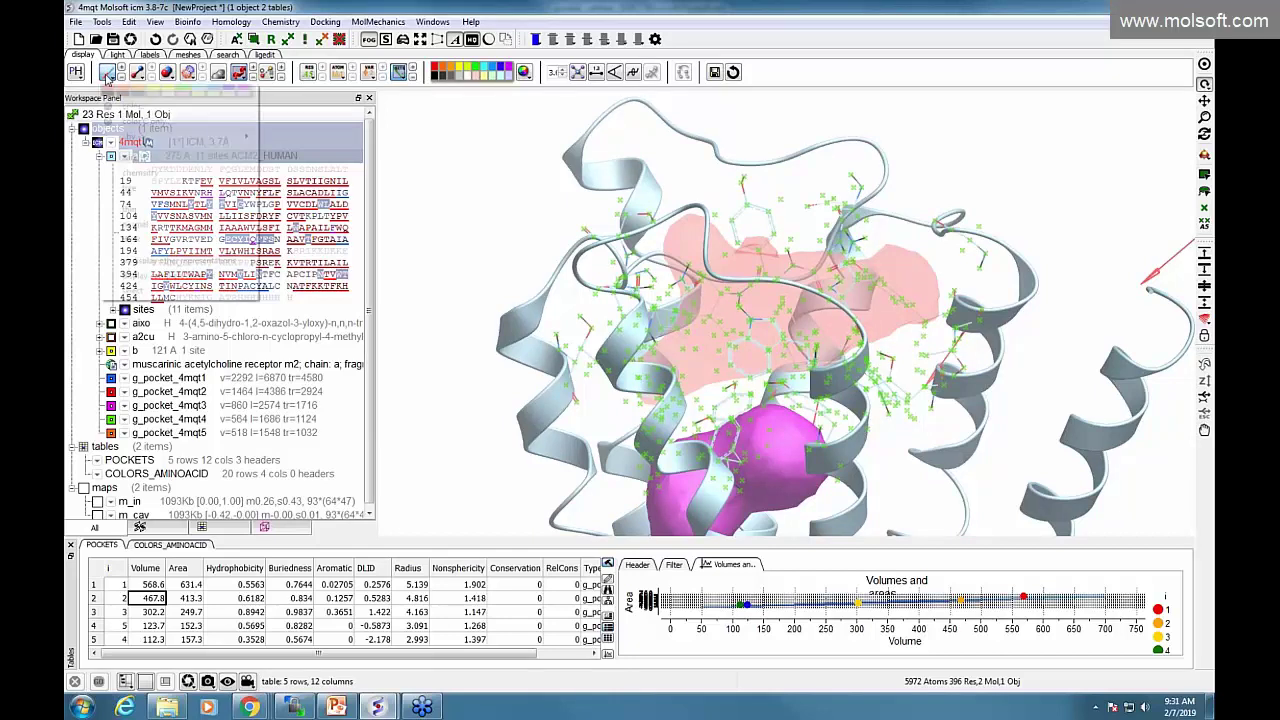
Color the carbon atoms of the selected wire residues black and clear the selection.
right_click(108, 74)
click(120, 122)
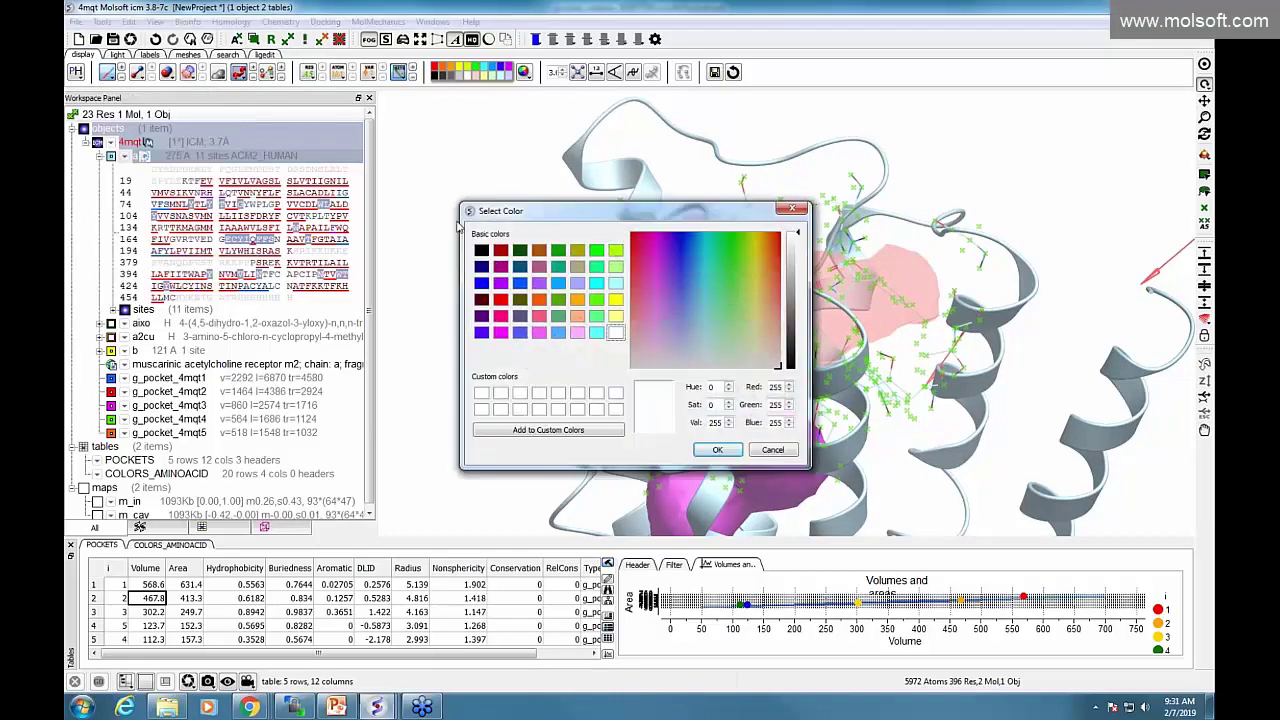
click(728, 449)
key(Escape)
Hide the site labels and arrows on the structure.
mouse_move(489, 277)
mouse_down()
mouse_move(441, 283)
mouse_move(451, 249)
mouse_move(503, 283)
mouse_up()
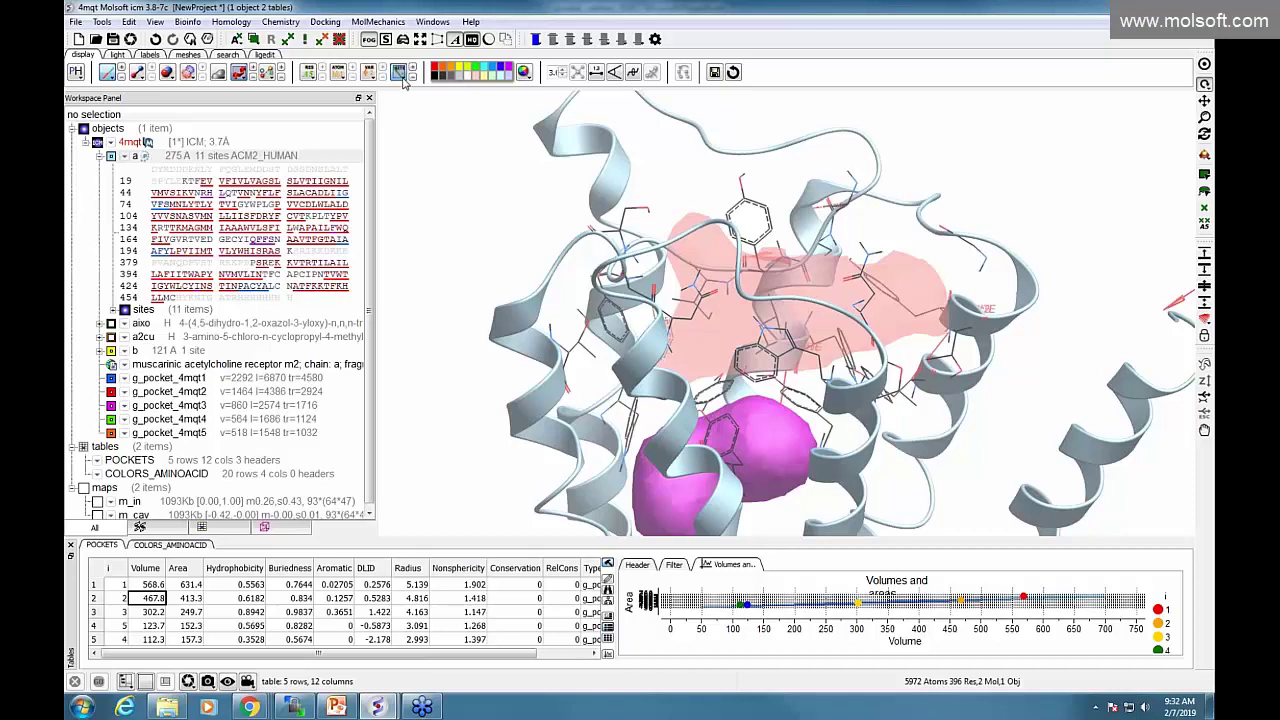
click(401, 76)
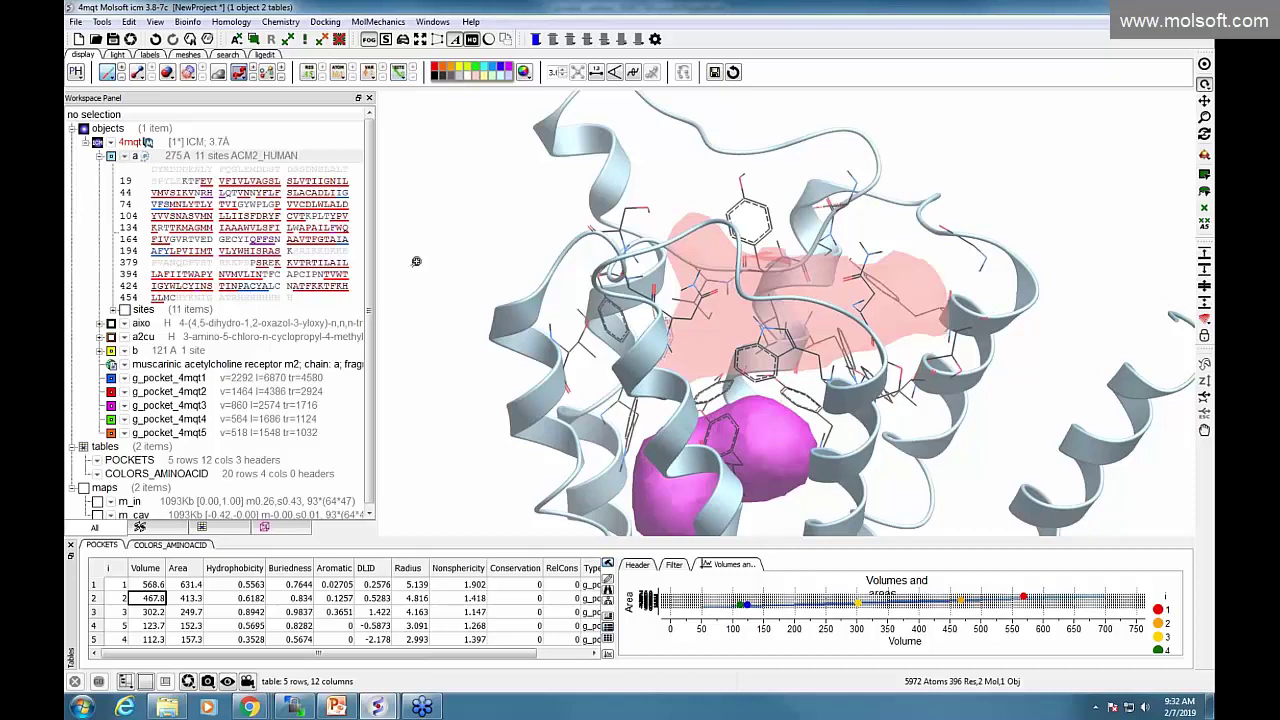
drag(417, 263, 425, 294)
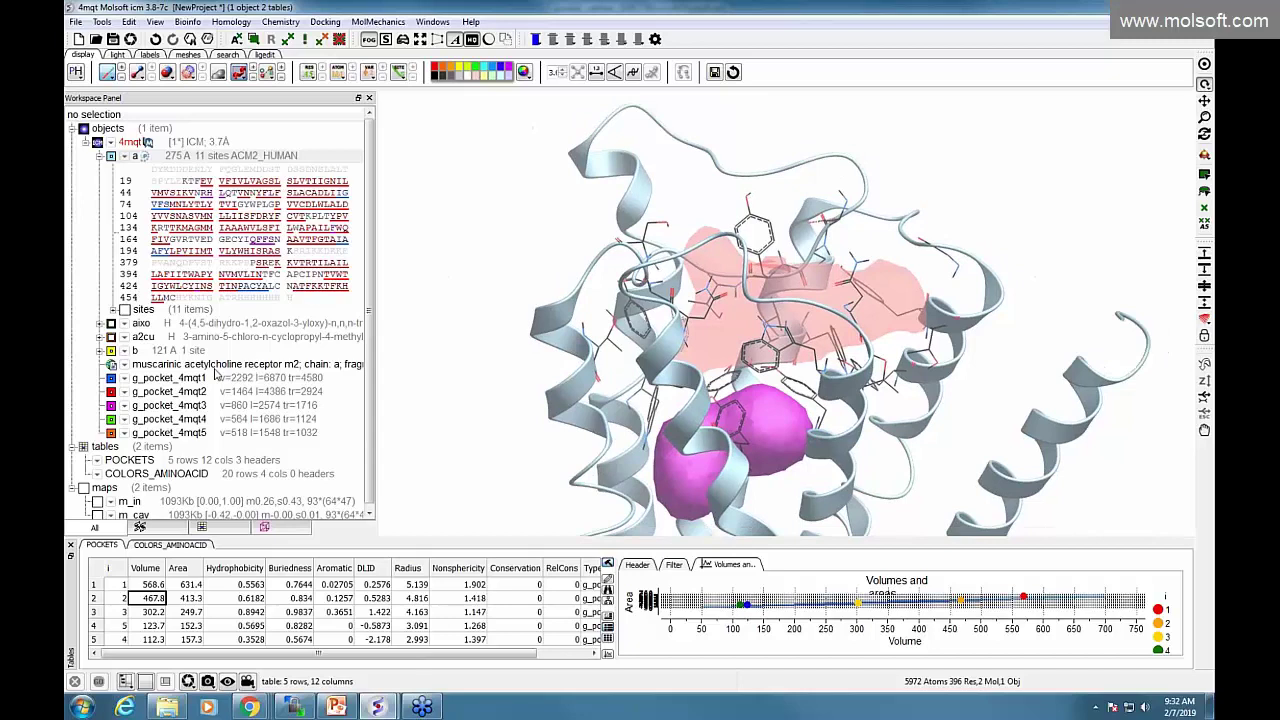
Examine predicted binding site #2 in the sites list of chain a, toggling its label, selecting its residues and clearing the selection.
click(116, 310)
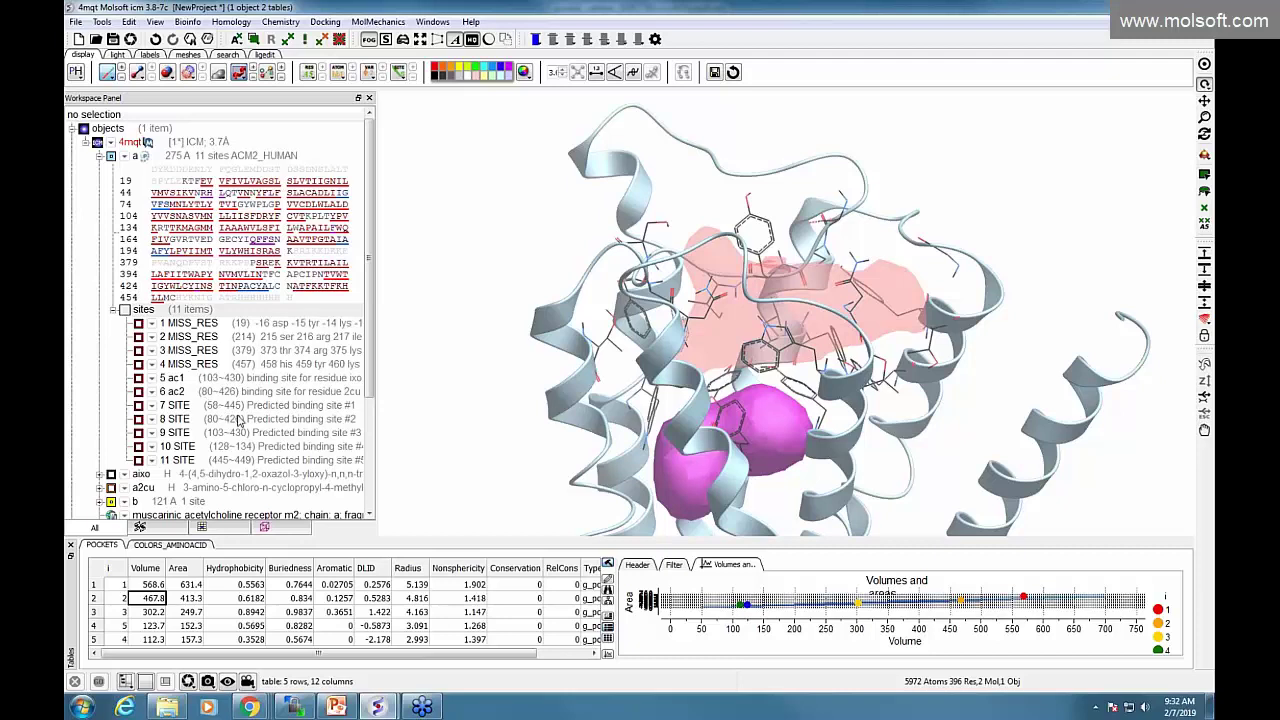
click(139, 420)
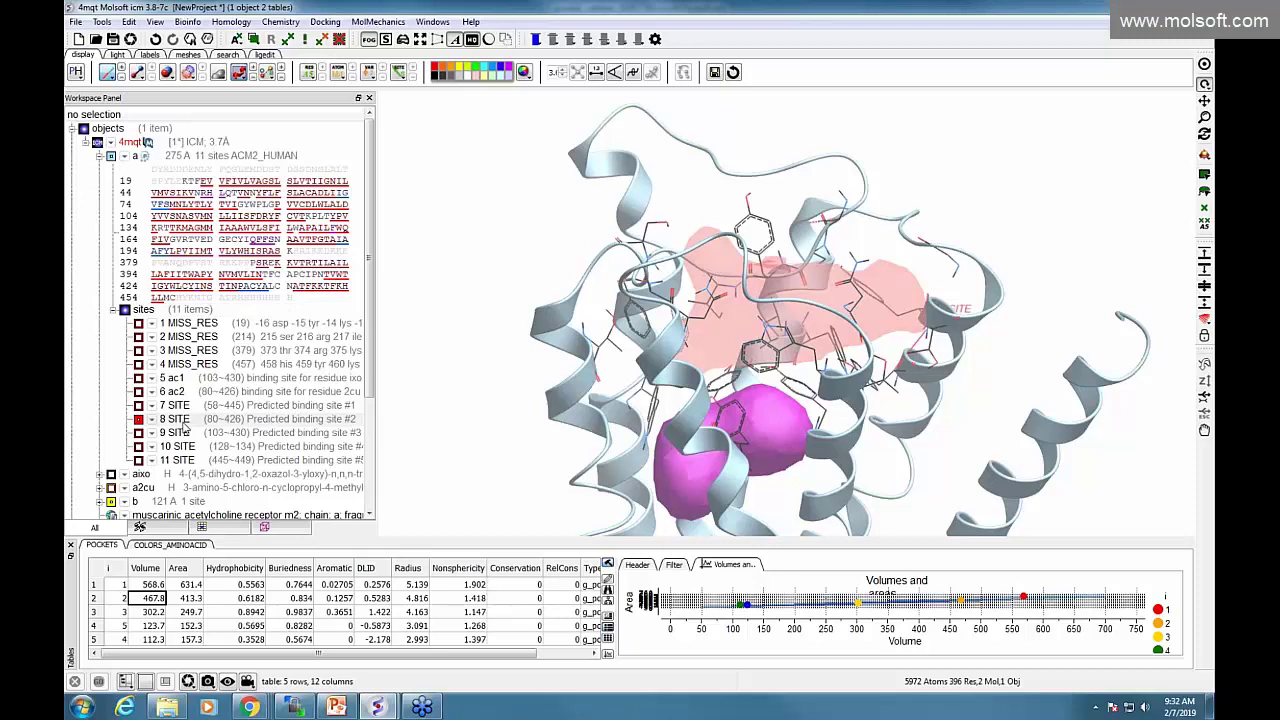
key(Escape)
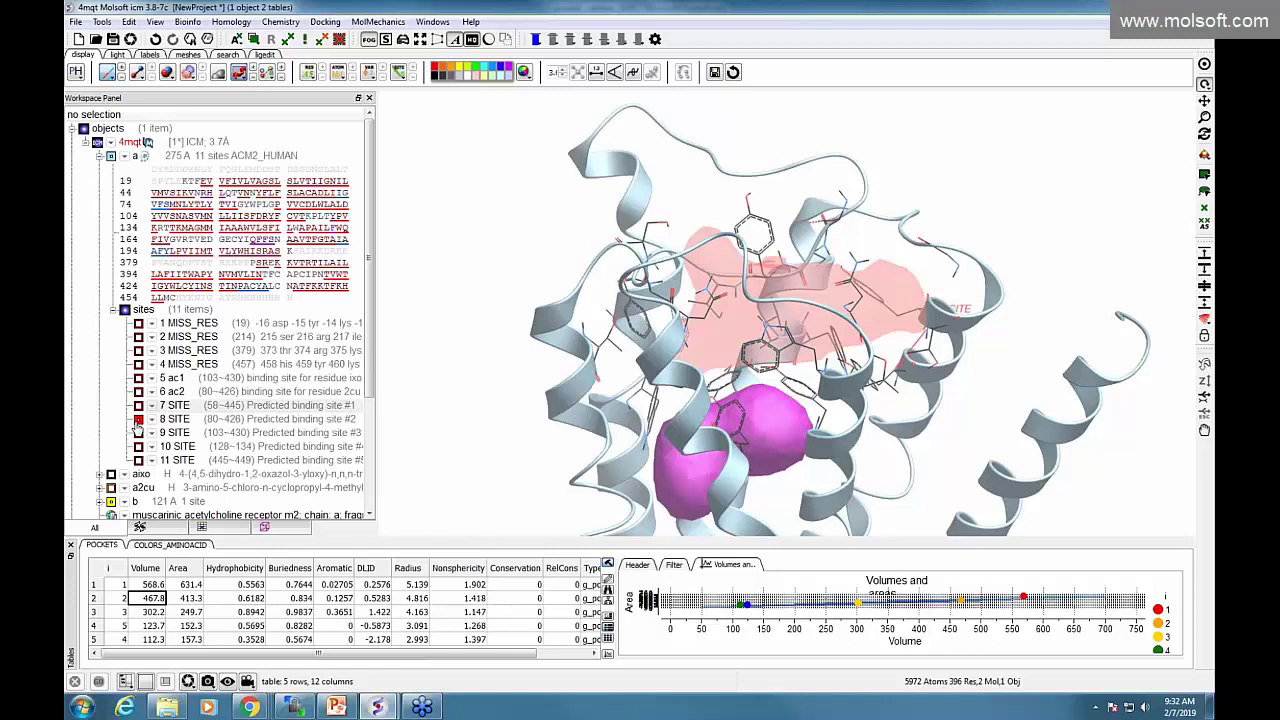
click(220, 420)
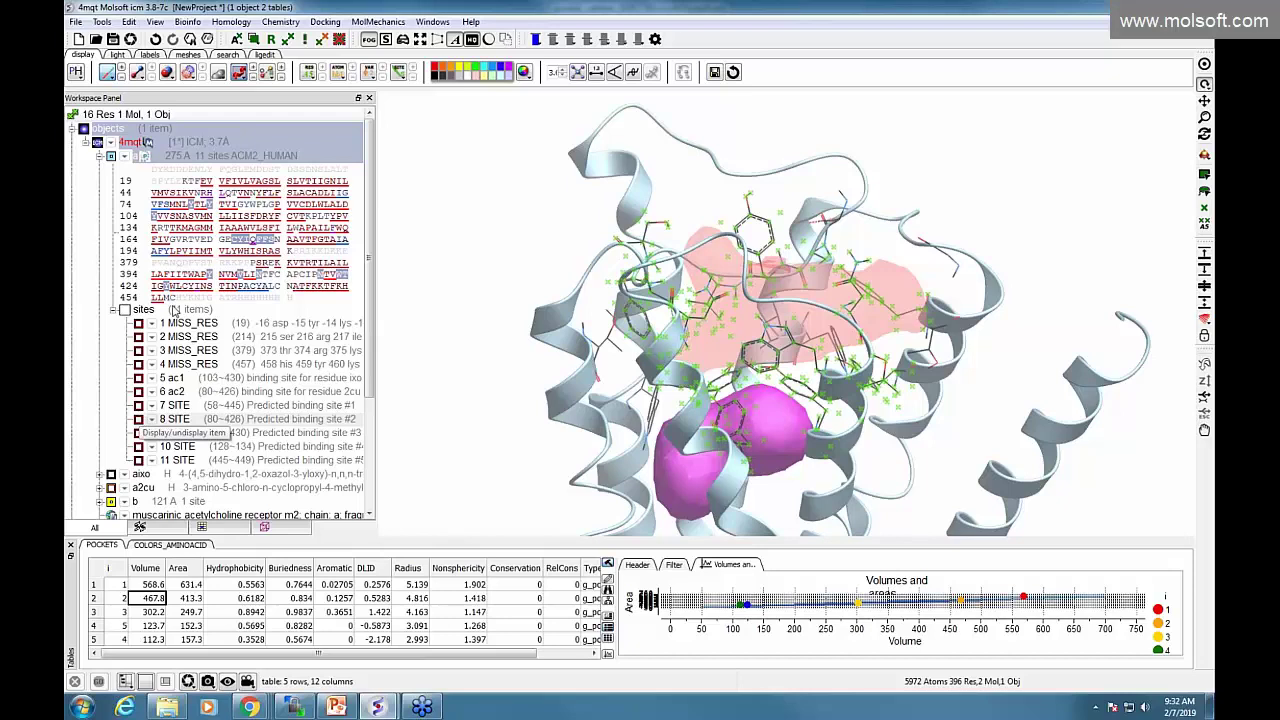
click(114, 310)
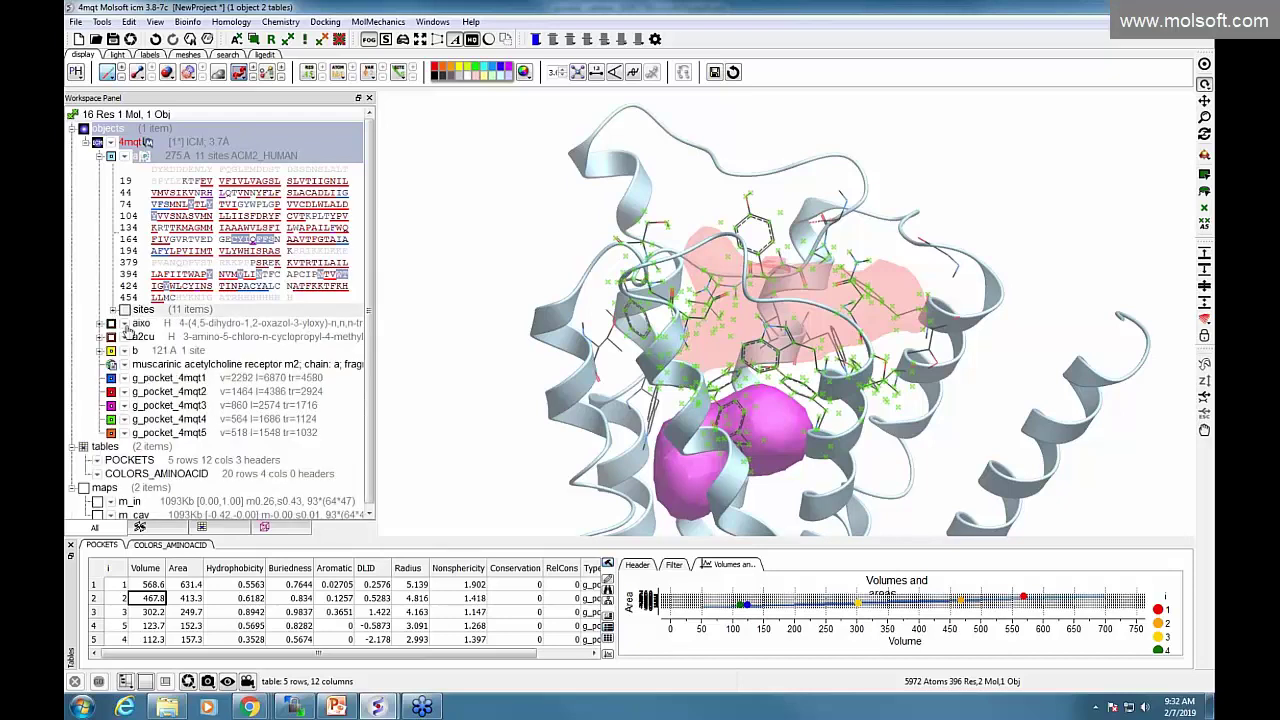
click(541, 283)
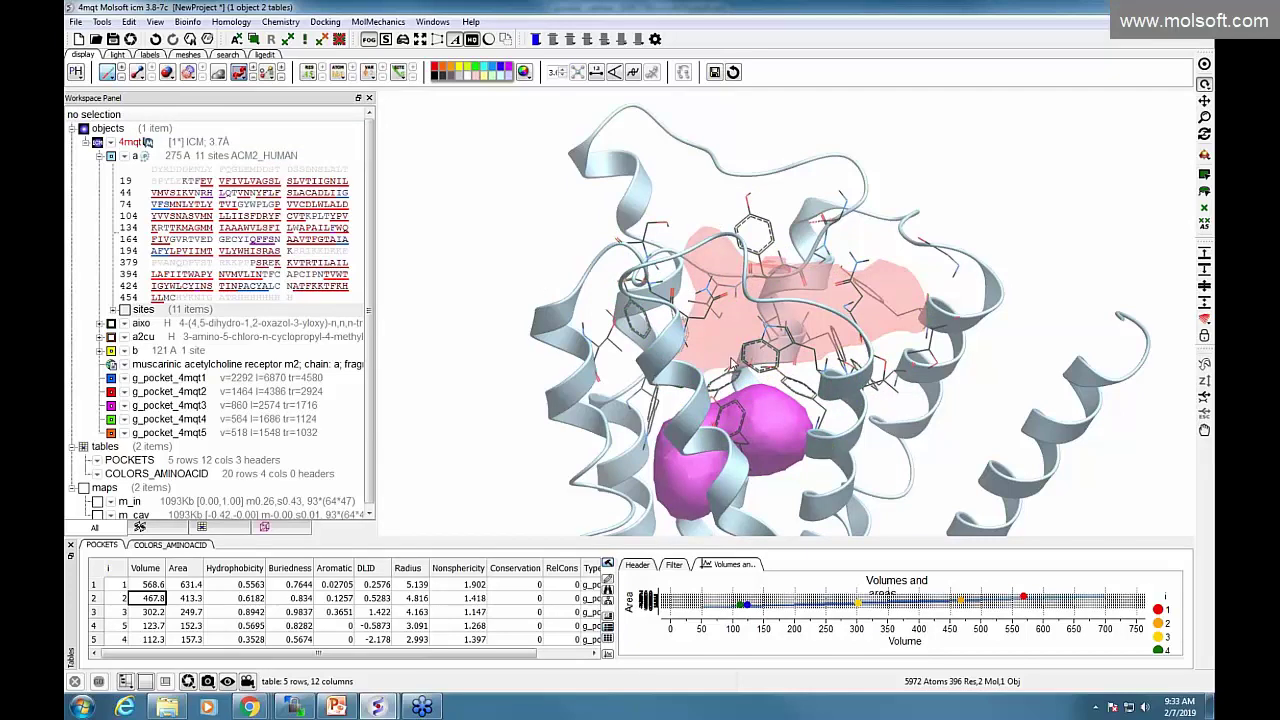
Display the ligands aixo and a2cu and hide all five g_pocket_4mqt surfaces.
click(112, 326)
click(112, 338)
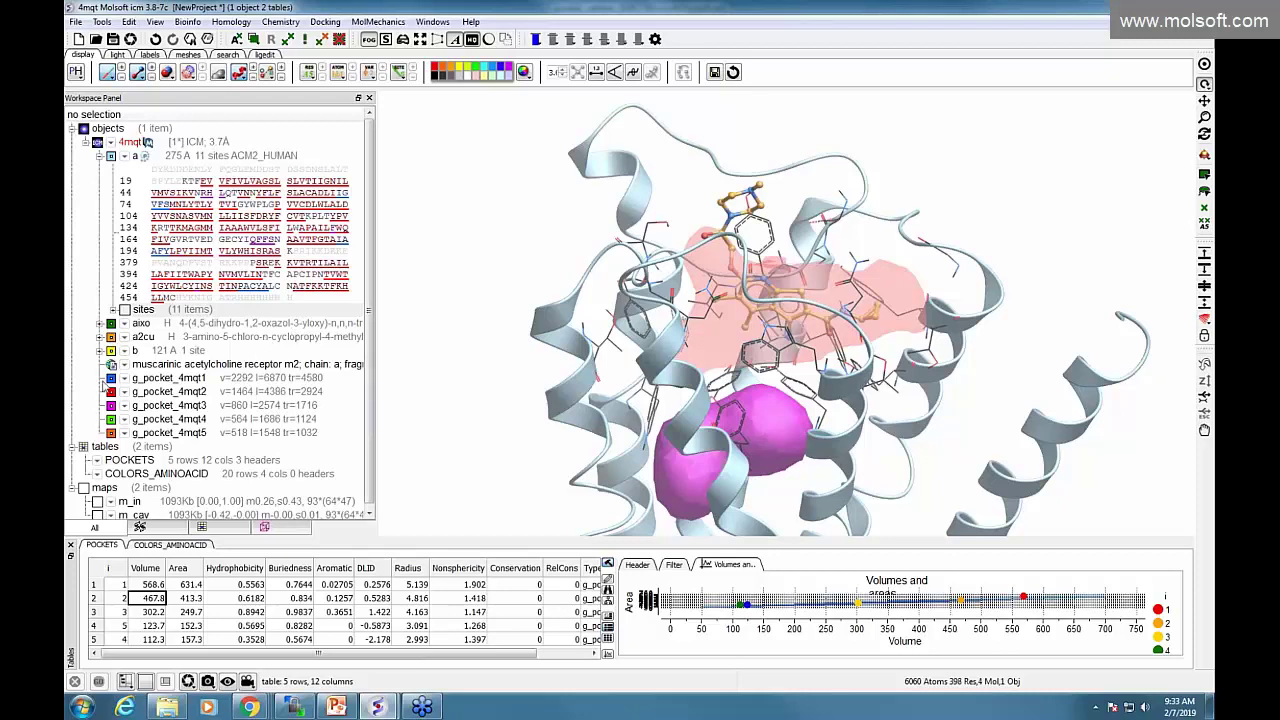
click(111, 391)
click(111, 405)
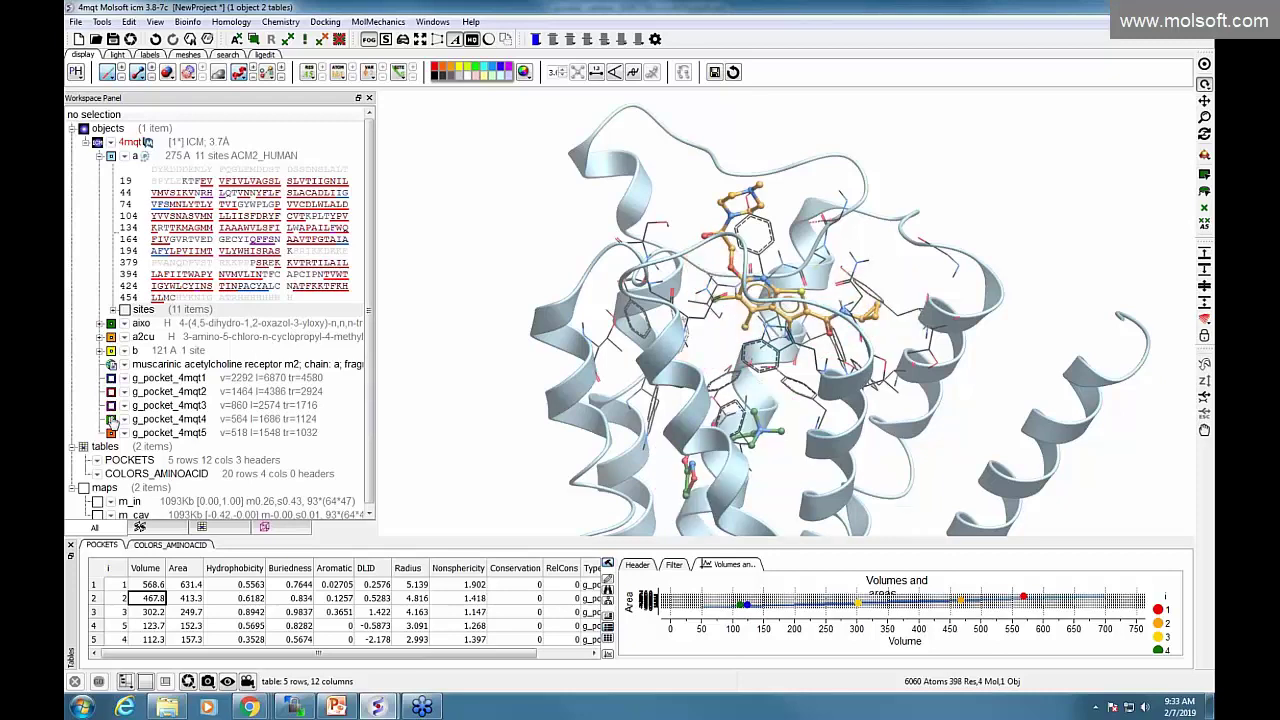
click(111, 419)
right_click(198, 342)
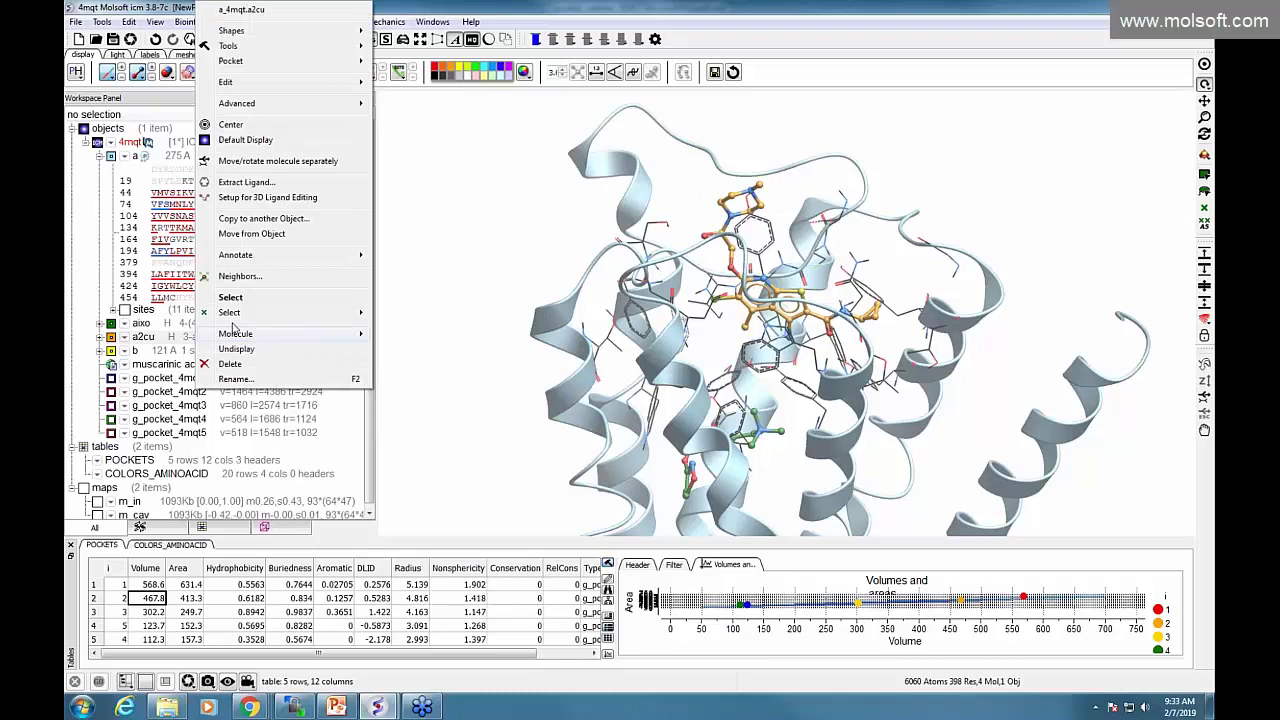
mouse_move(276, 62)
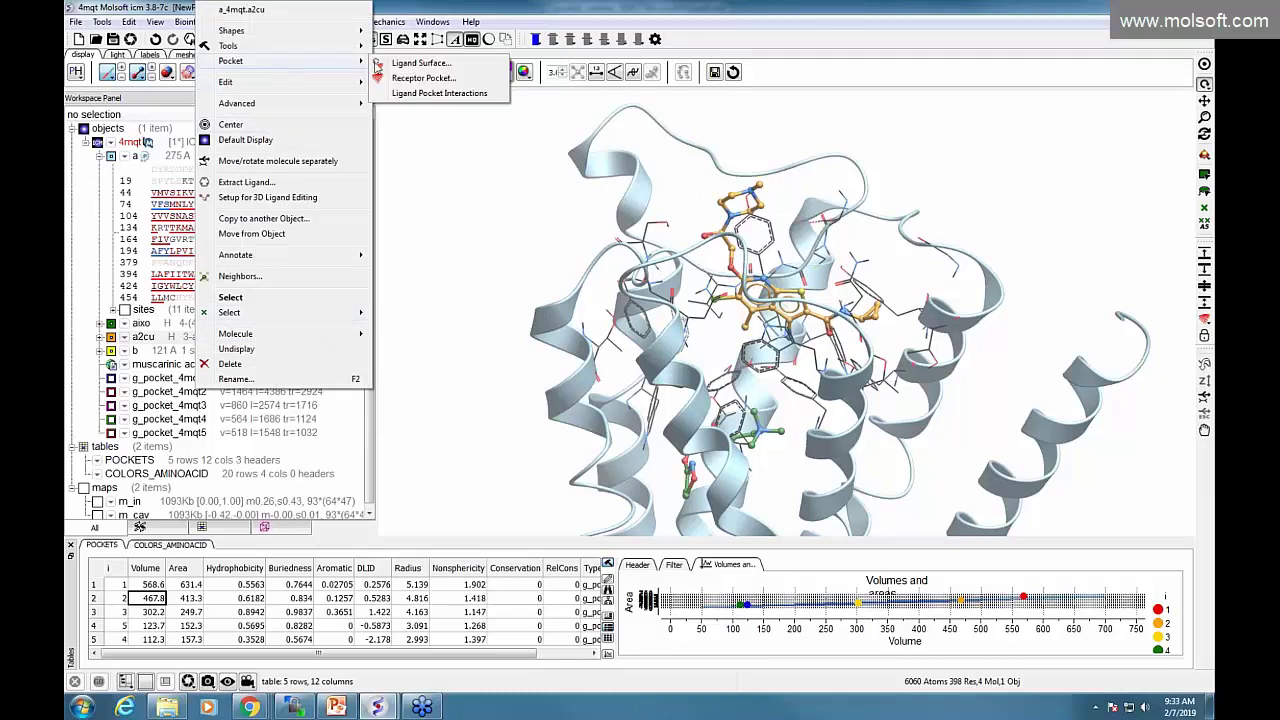
click(418, 78)
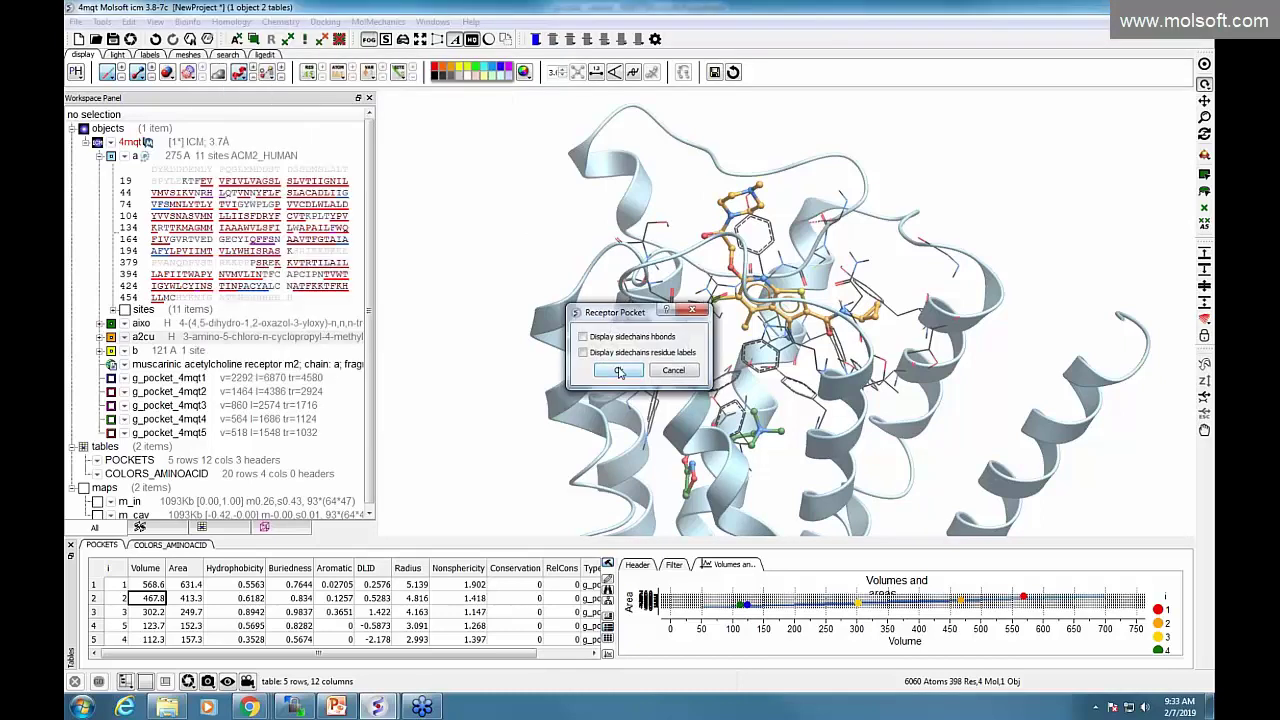
click(680, 373)
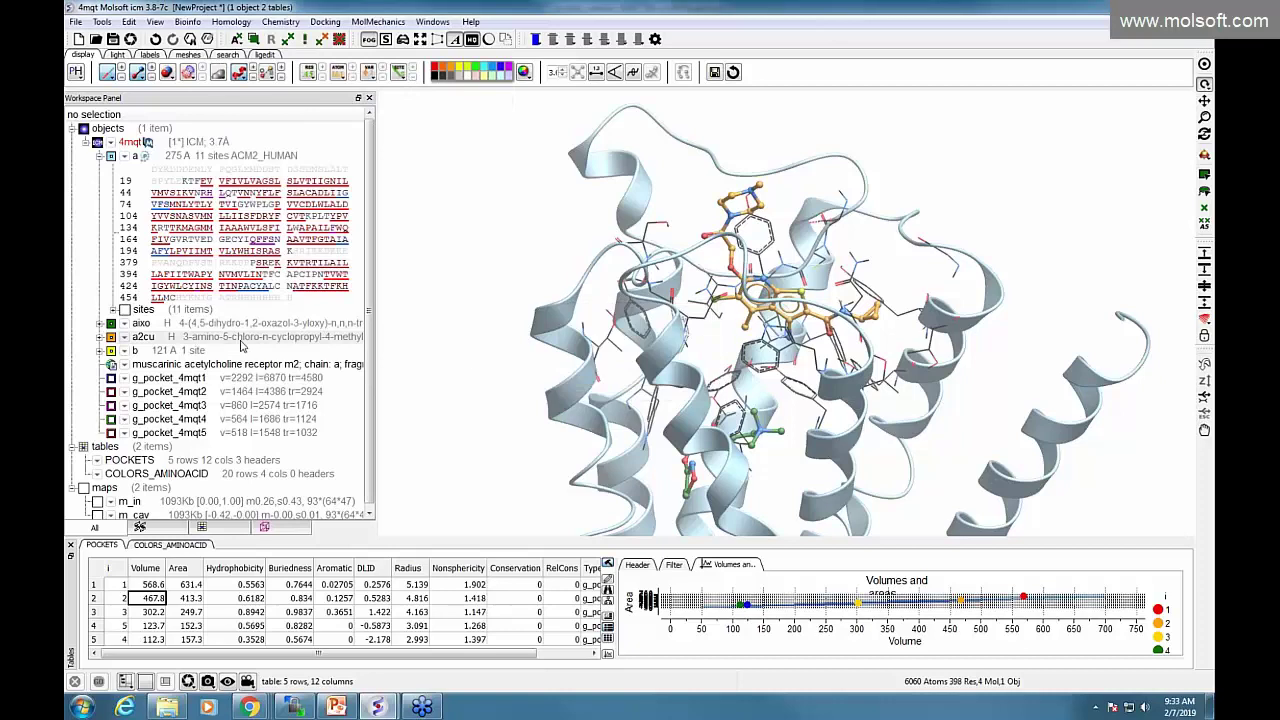
Generate the Receptor Pocket surface around ligand a2cu without sidechain hbonds or residue labels.
right_click(215, 339)
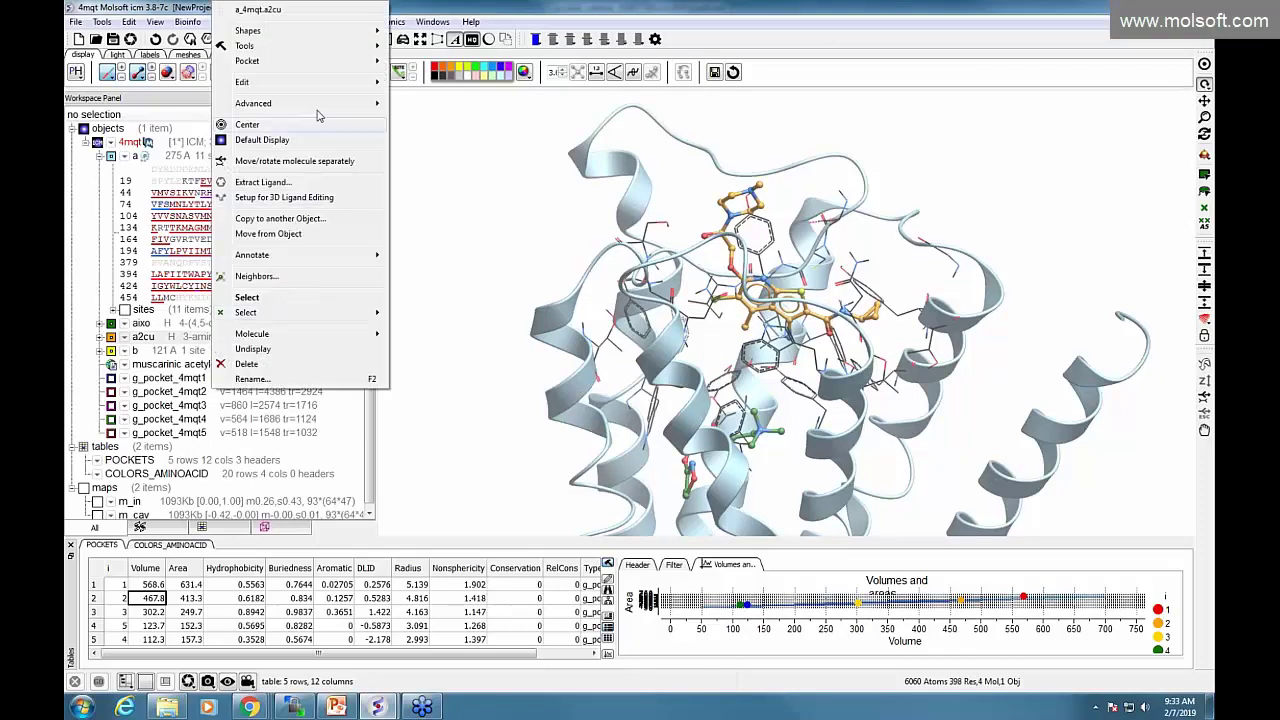
mouse_move(300, 103)
click(418, 78)
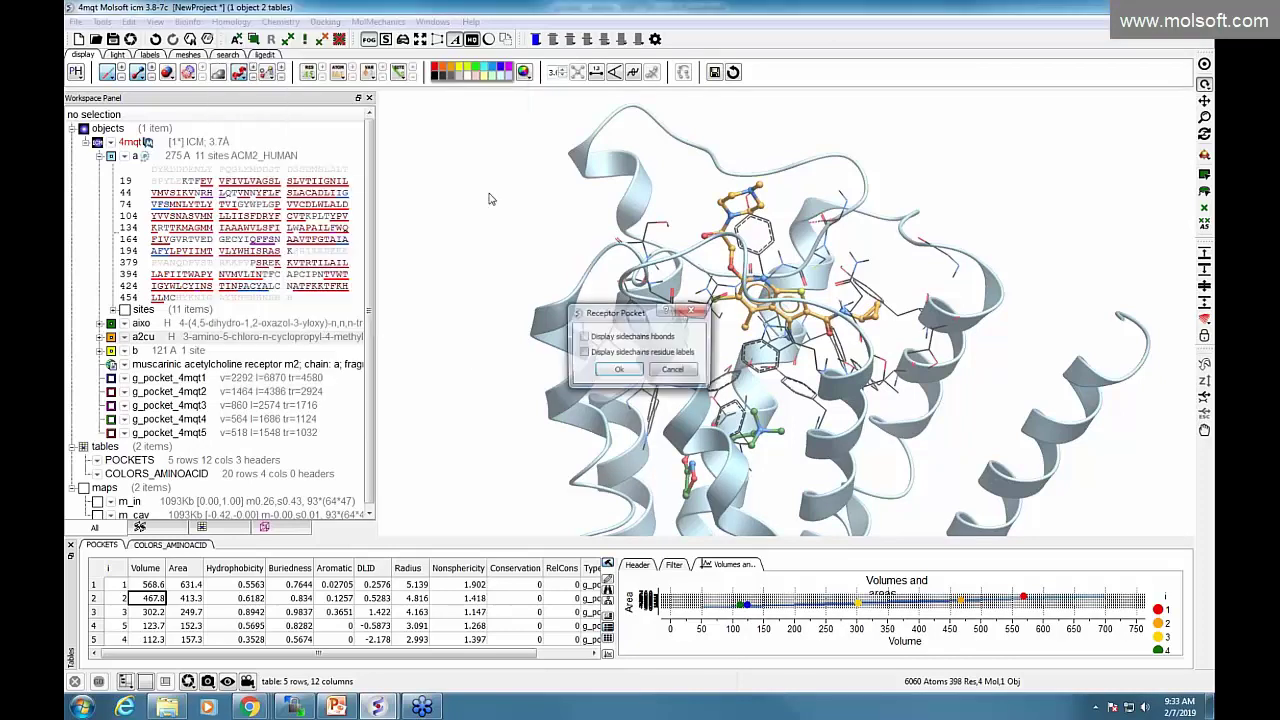
click(619, 369)
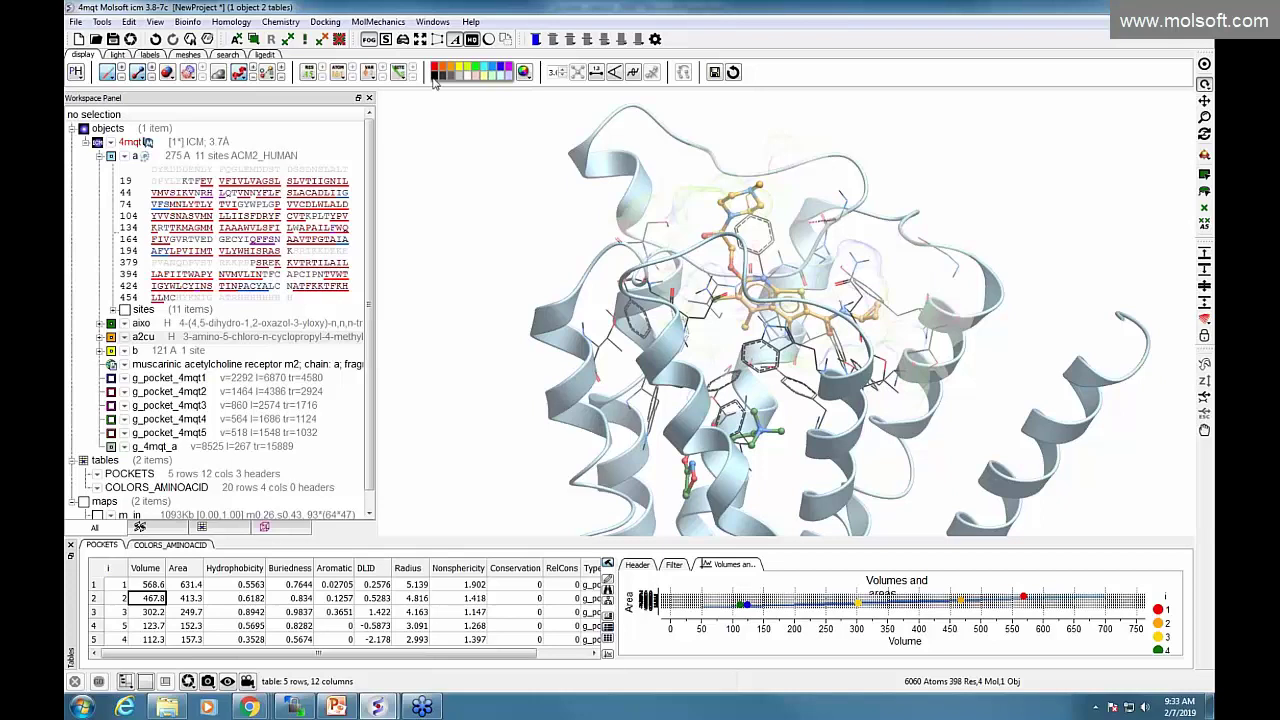
Compare the receptor pocket surface around a2cu against black and white backgrounds, finishing on white.
click(436, 76)
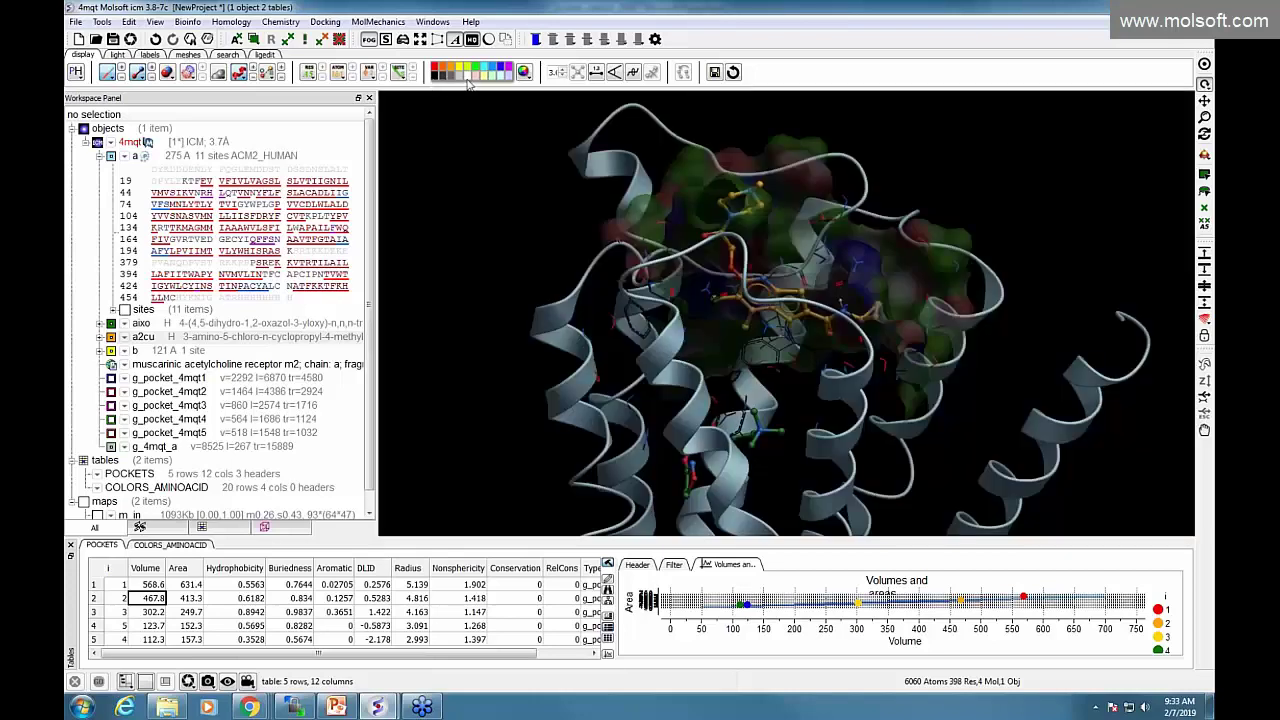
click(467, 79)
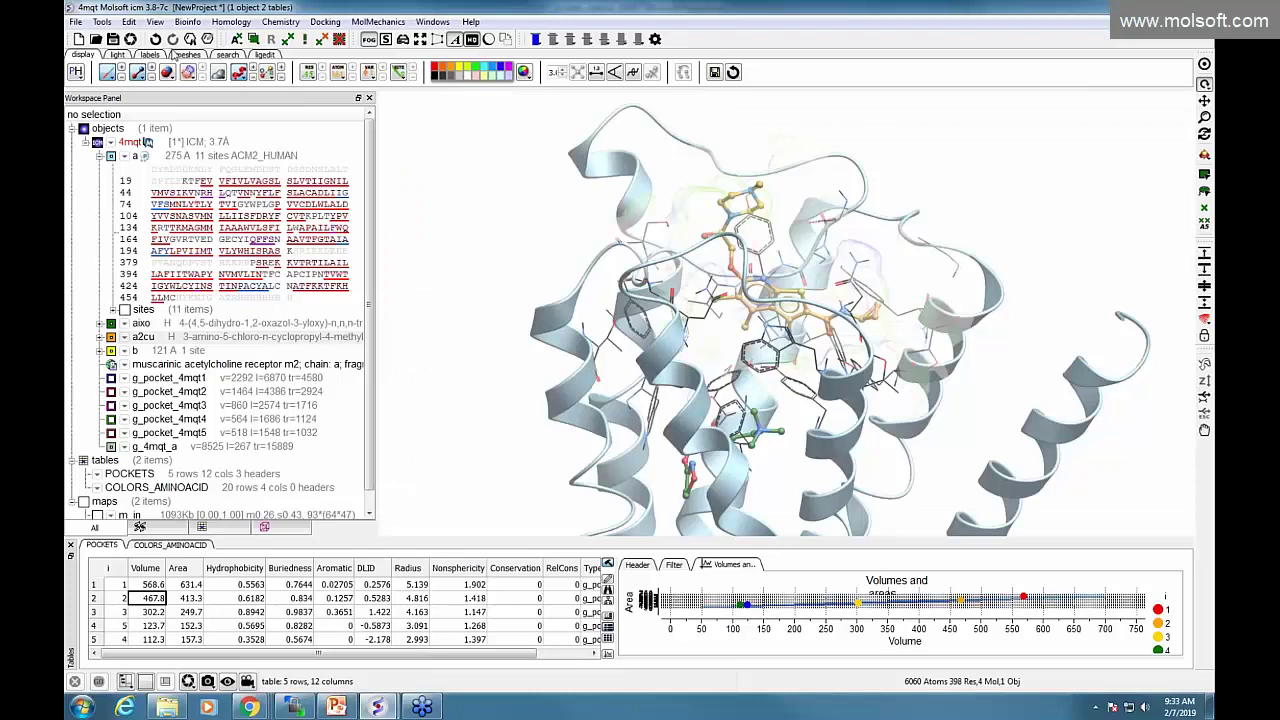
click(118, 55)
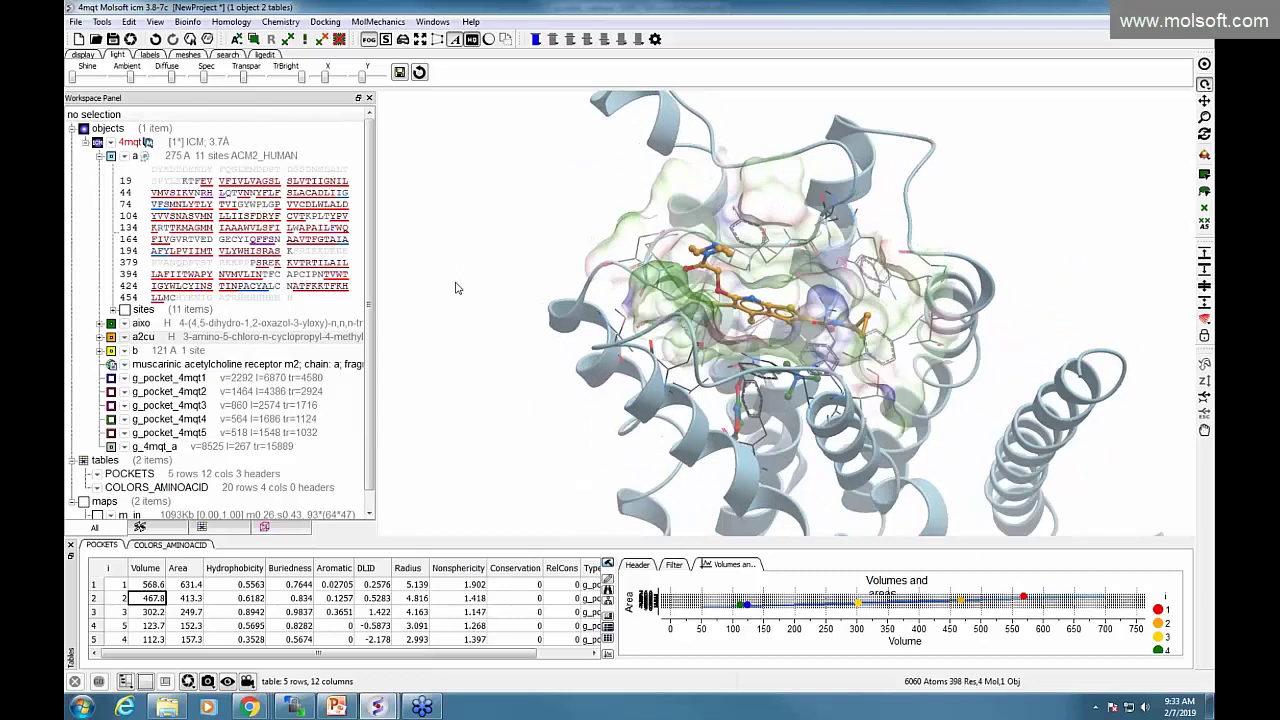
click(508, 265)
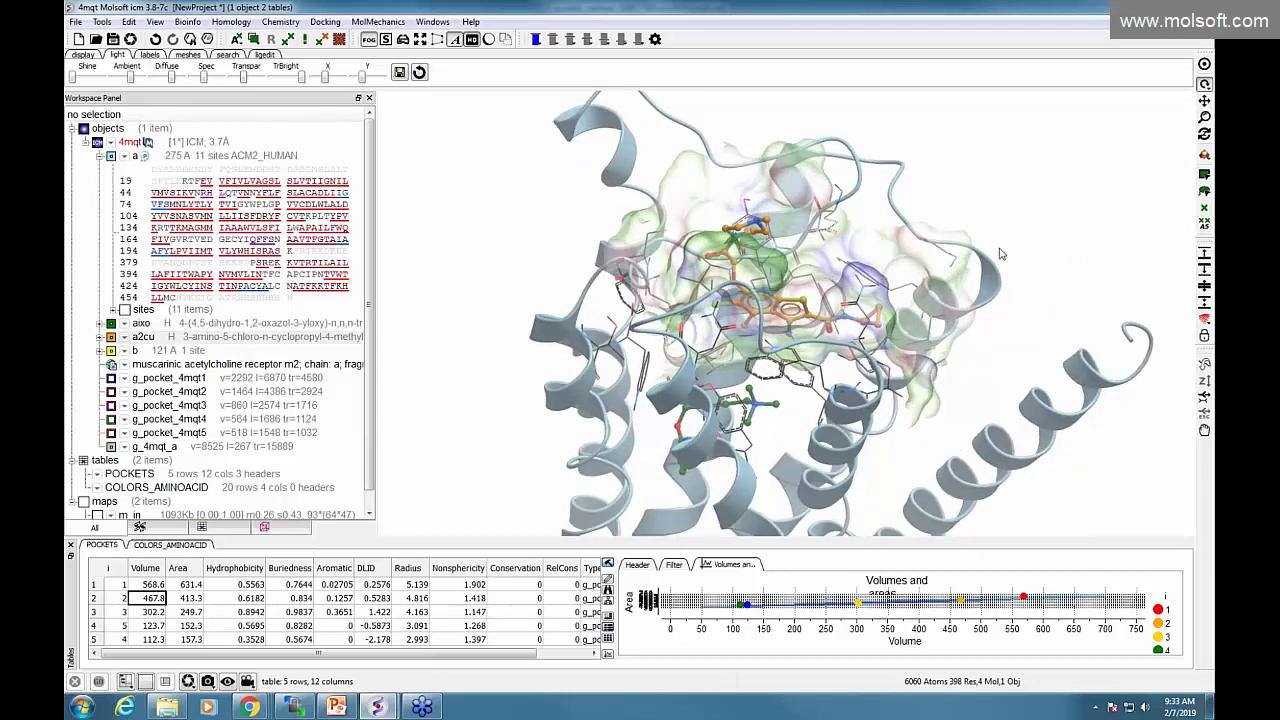
drag(1003, 254, 981, 295)
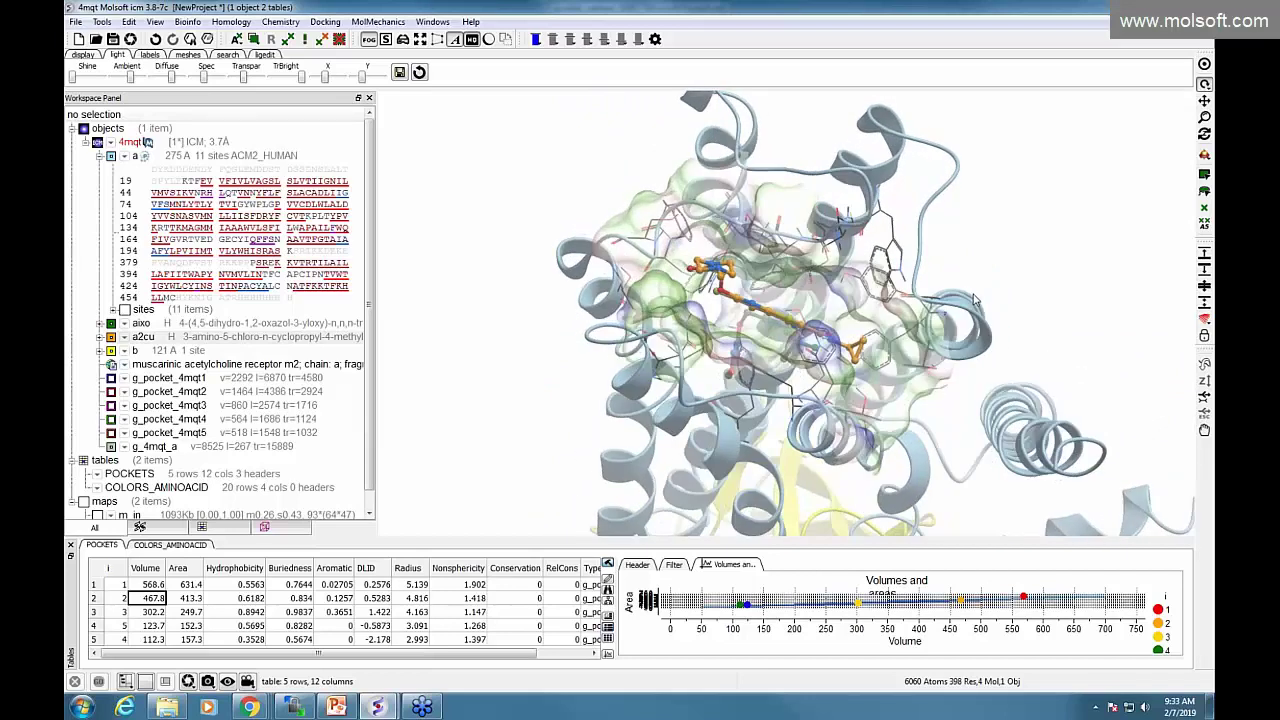
click(88, 56)
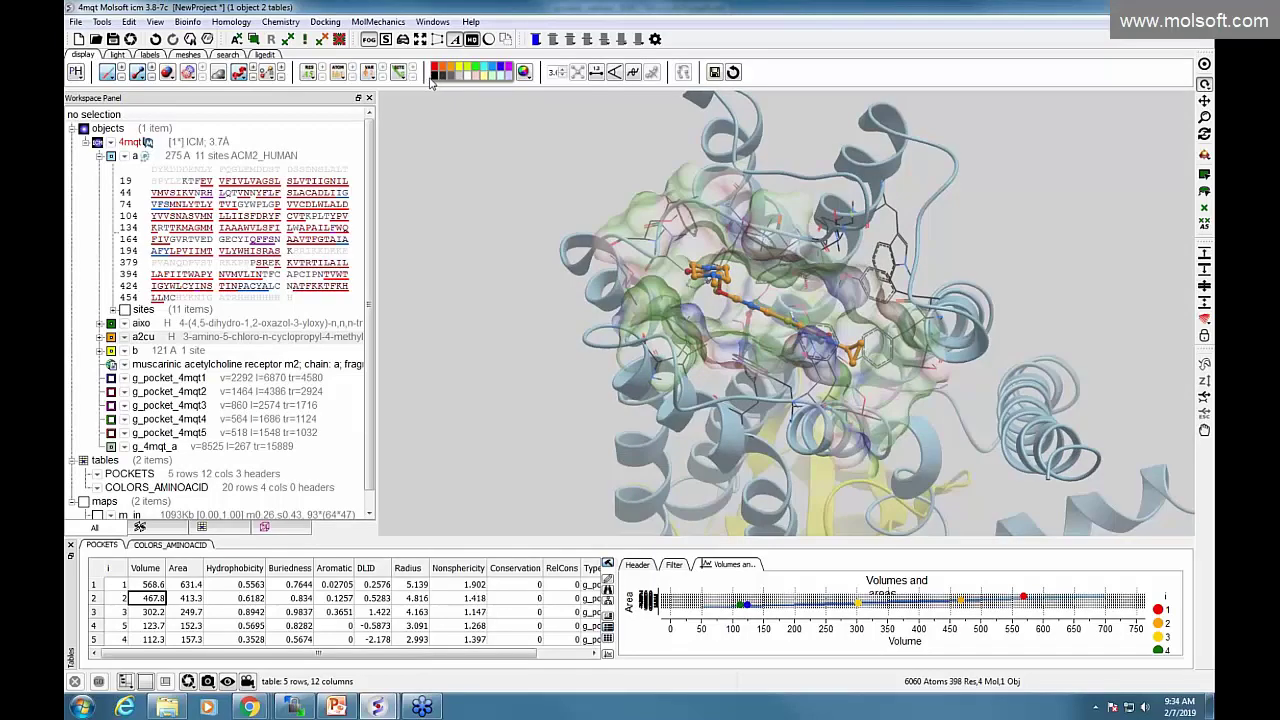
click(436, 76)
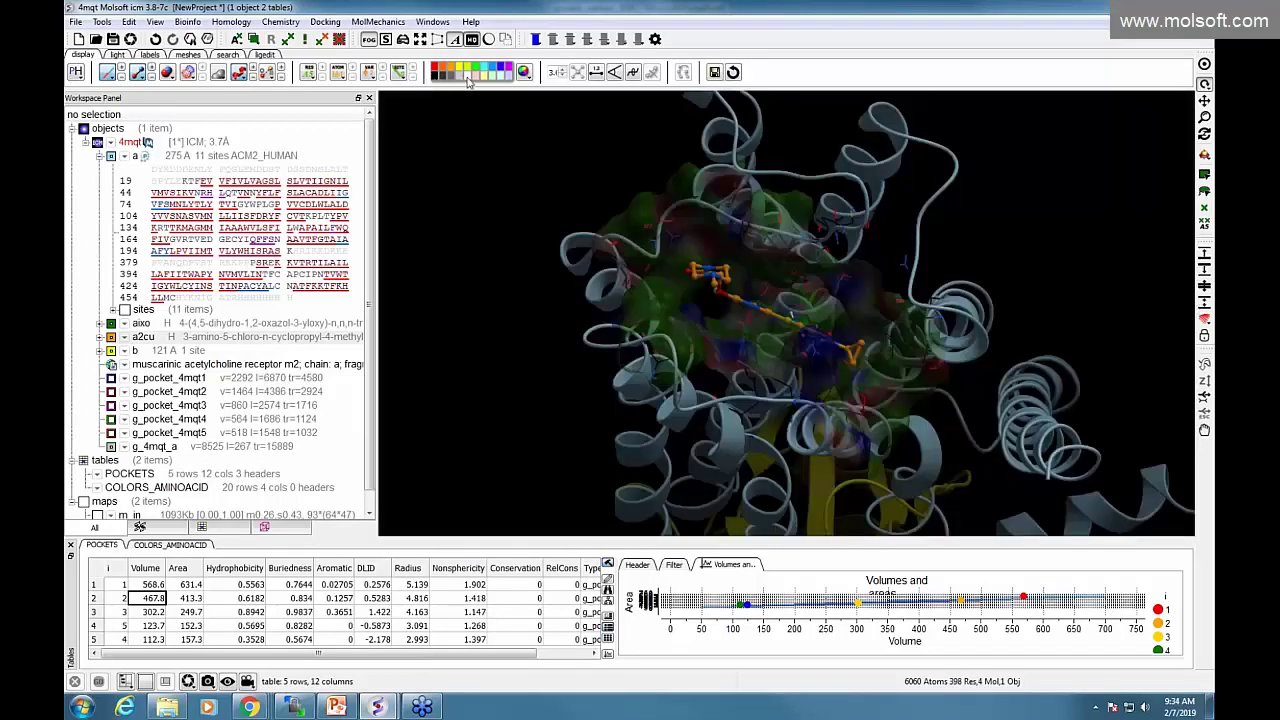
click(468, 77)
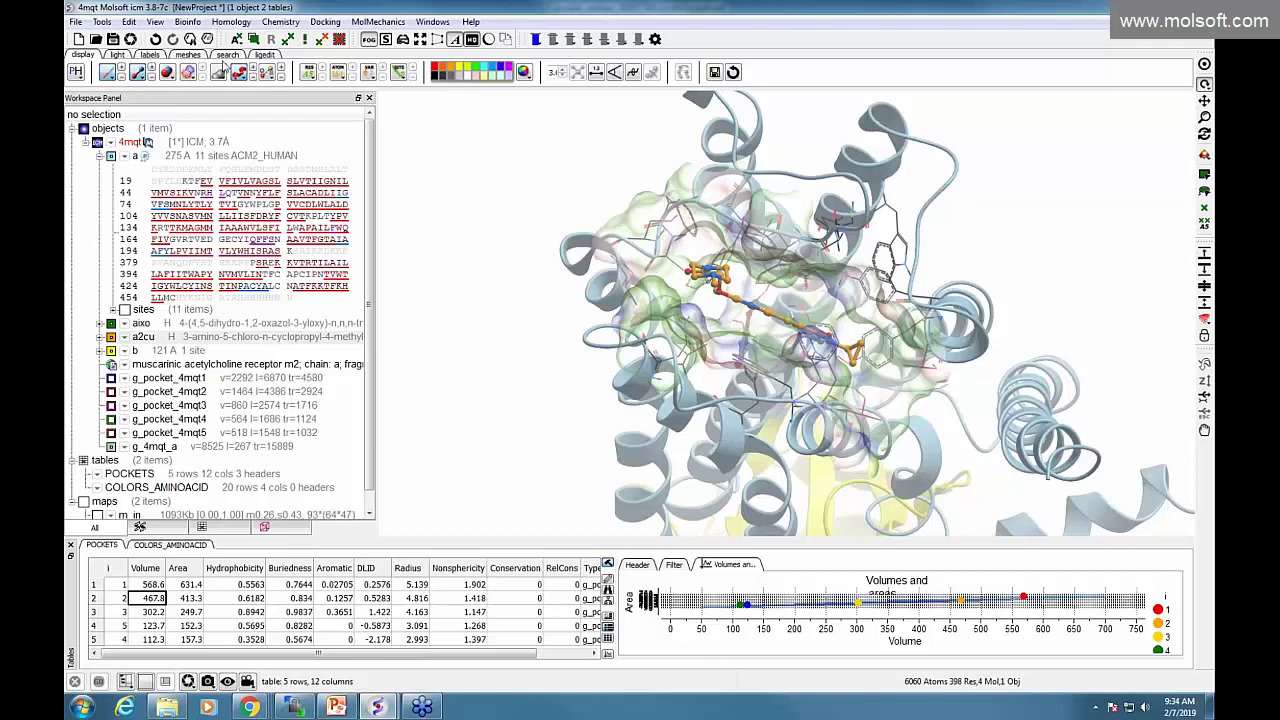
Set the display style of the g_4mqt_a pocket surface to Solid Smooth.
scroll(428, 243, up, 3)
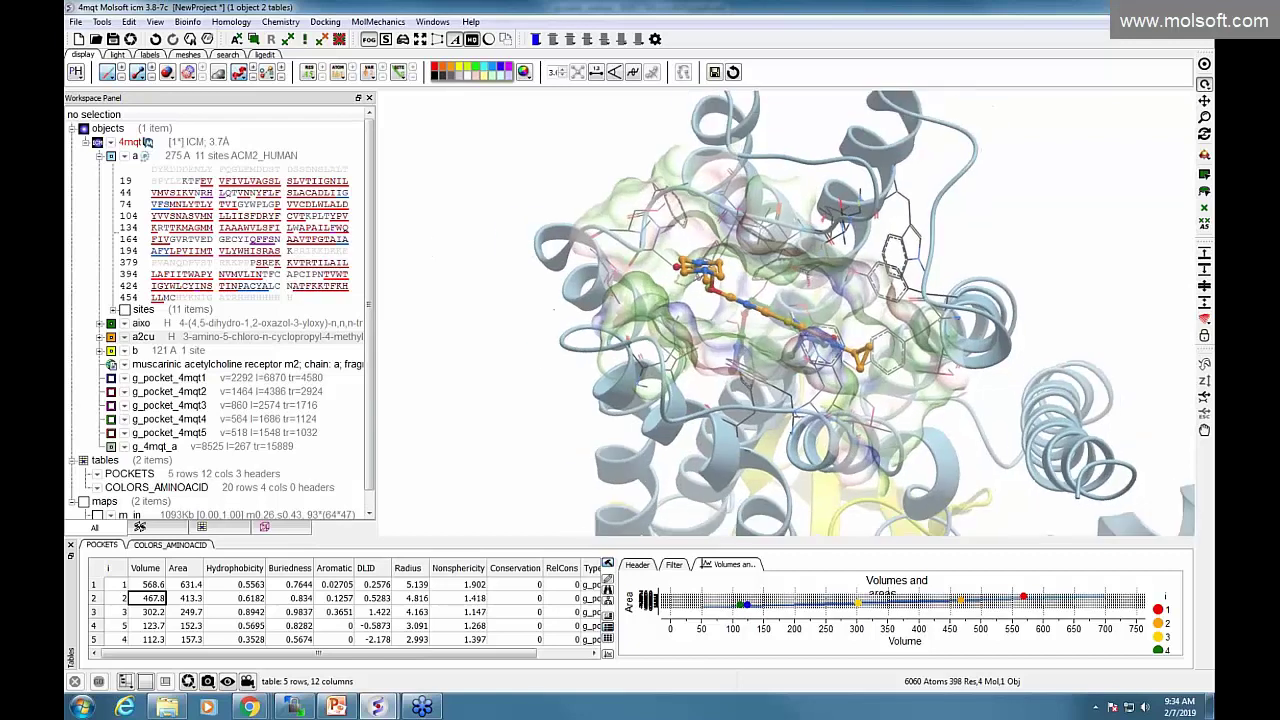
scroll(148, 347, down, 1)
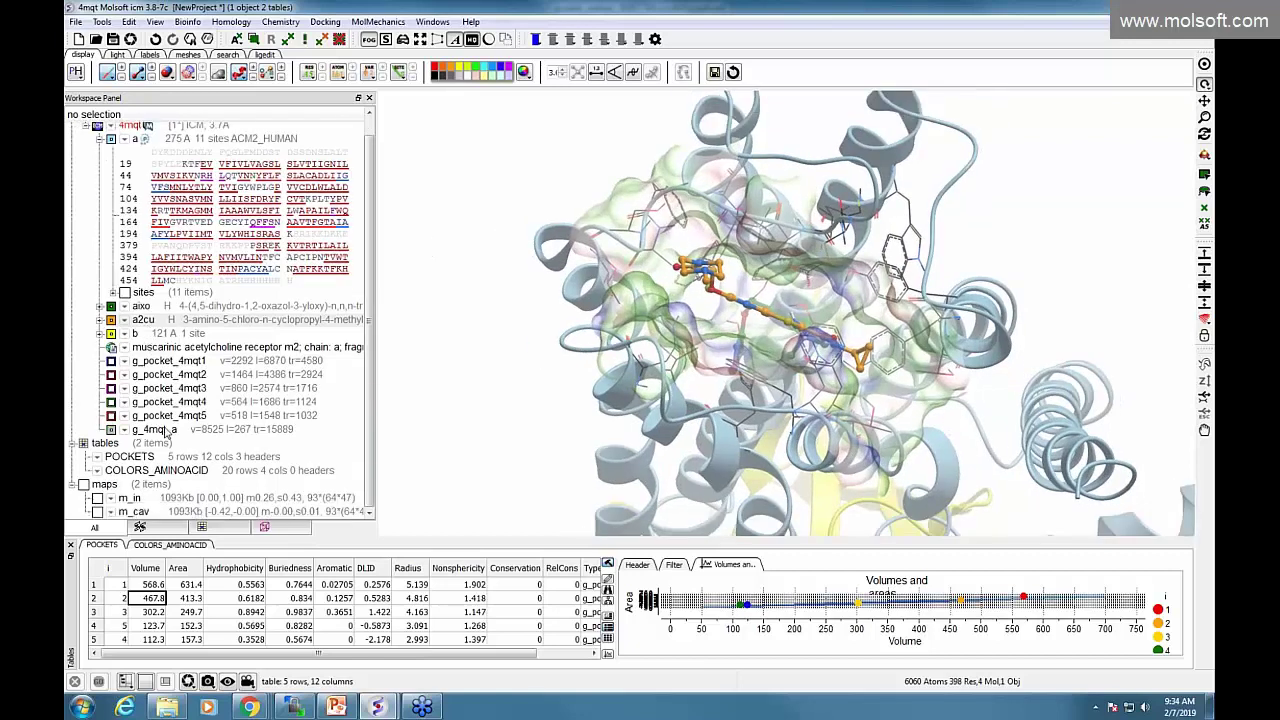
click(112, 429)
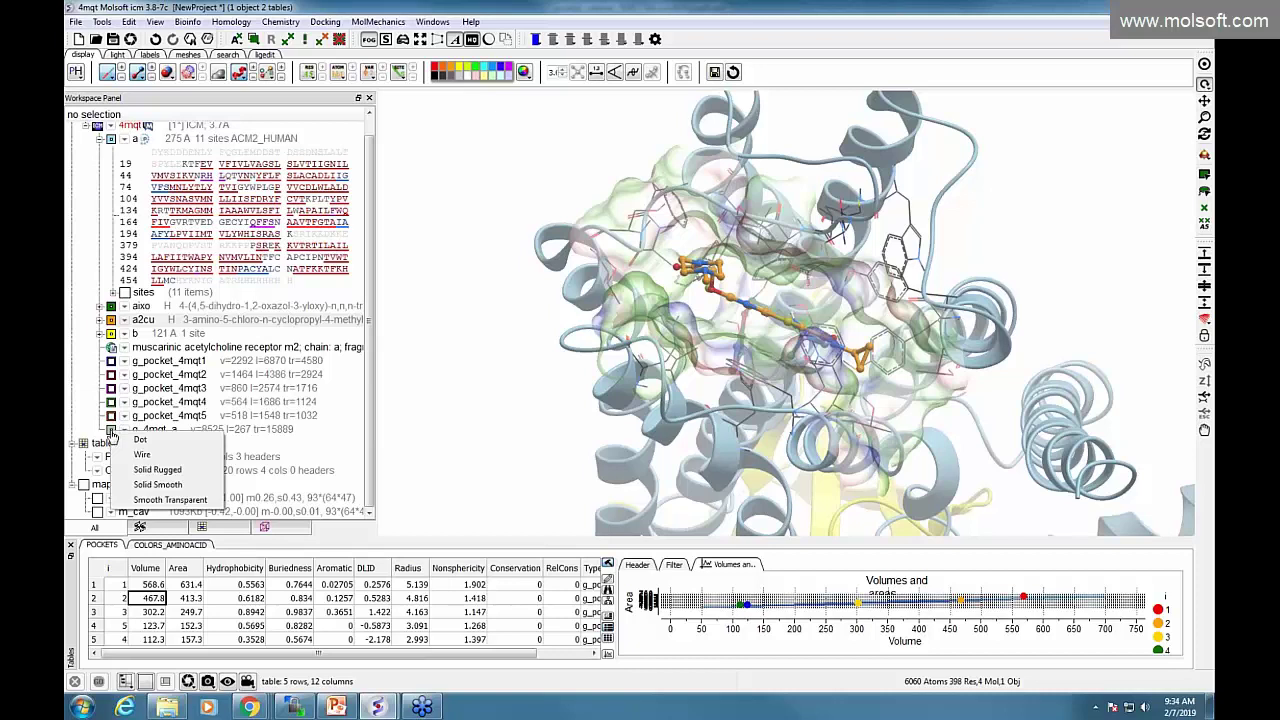
click(131, 486)
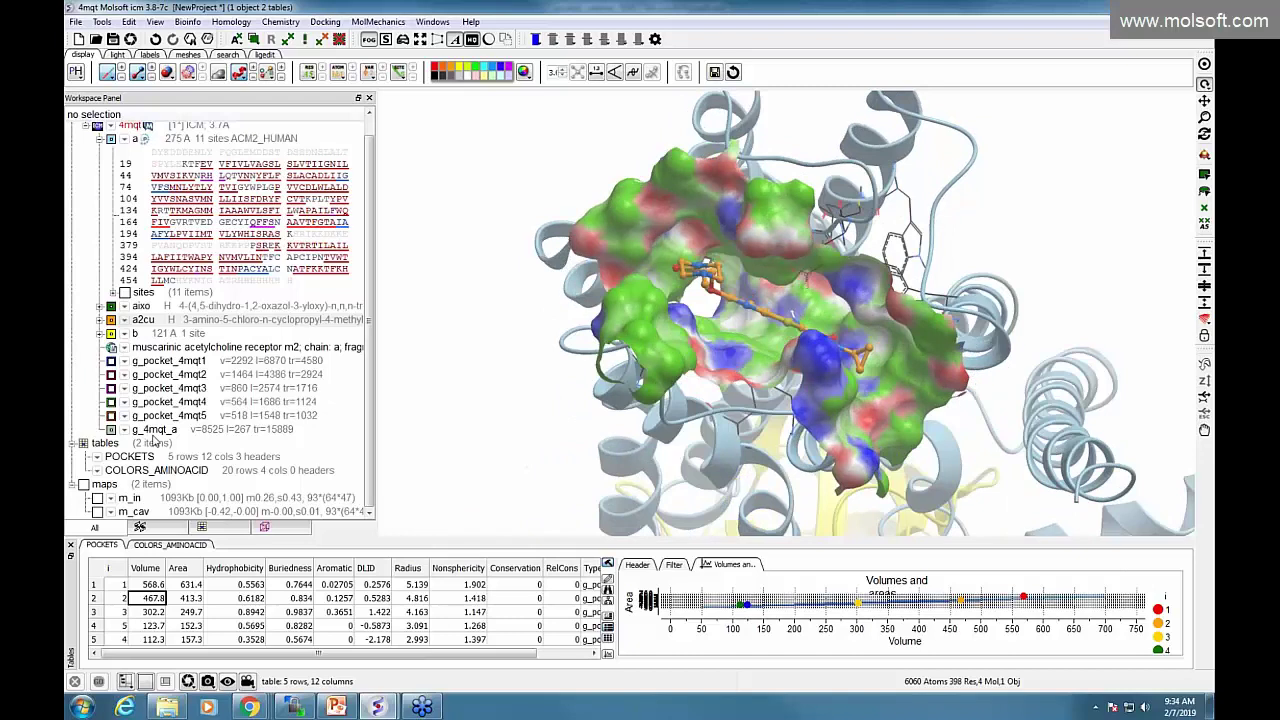
Hide the g_4mqt_a surface and the ligands aixo and a2cu.
click(111, 429)
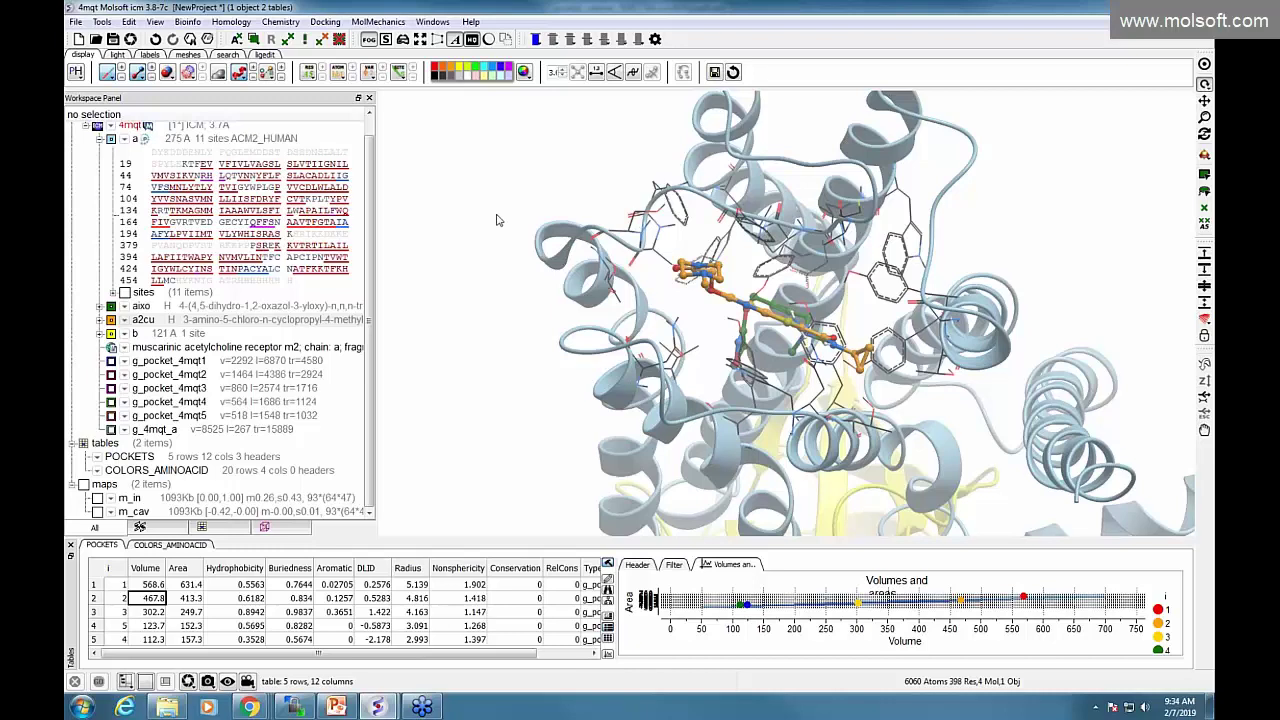
click(111, 320)
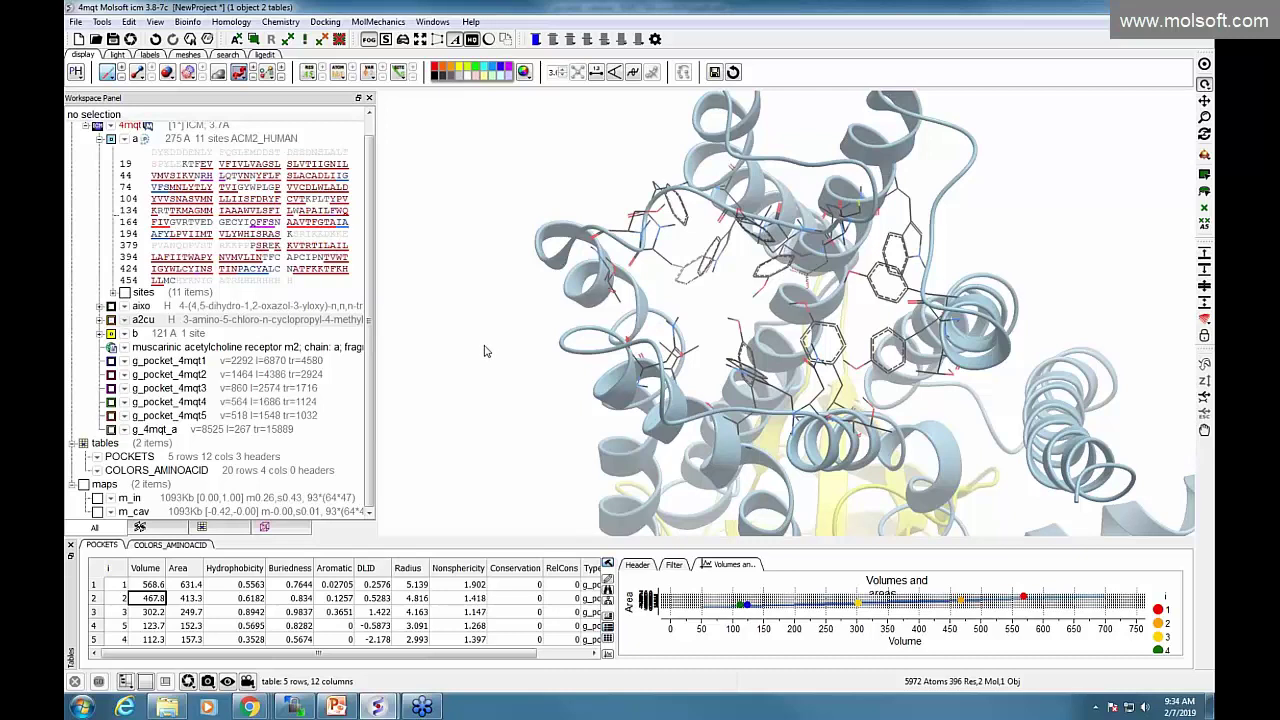
Select chain a and generate a plain solid molecular surface for it with occlusion 0.80.
mouse_move(499, 340)
mouse_down()
mouse_move(511, 314)
mouse_move(516, 325)
mouse_up()
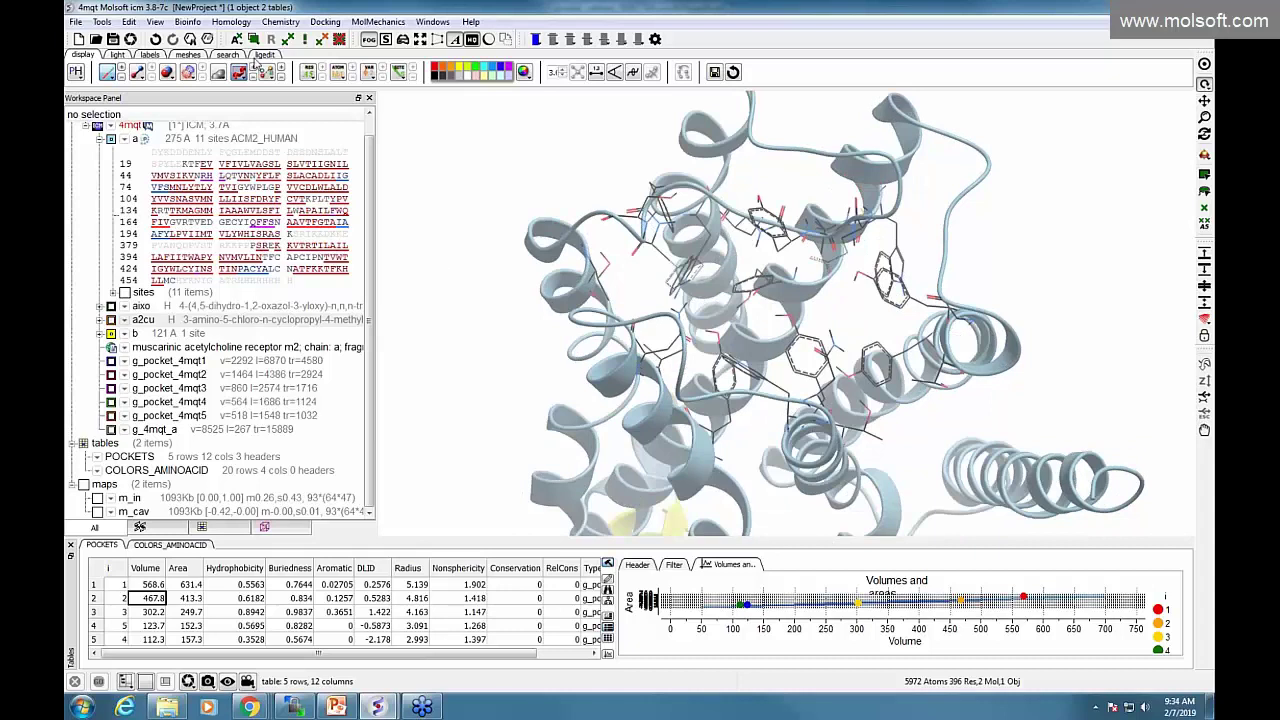
click(204, 140)
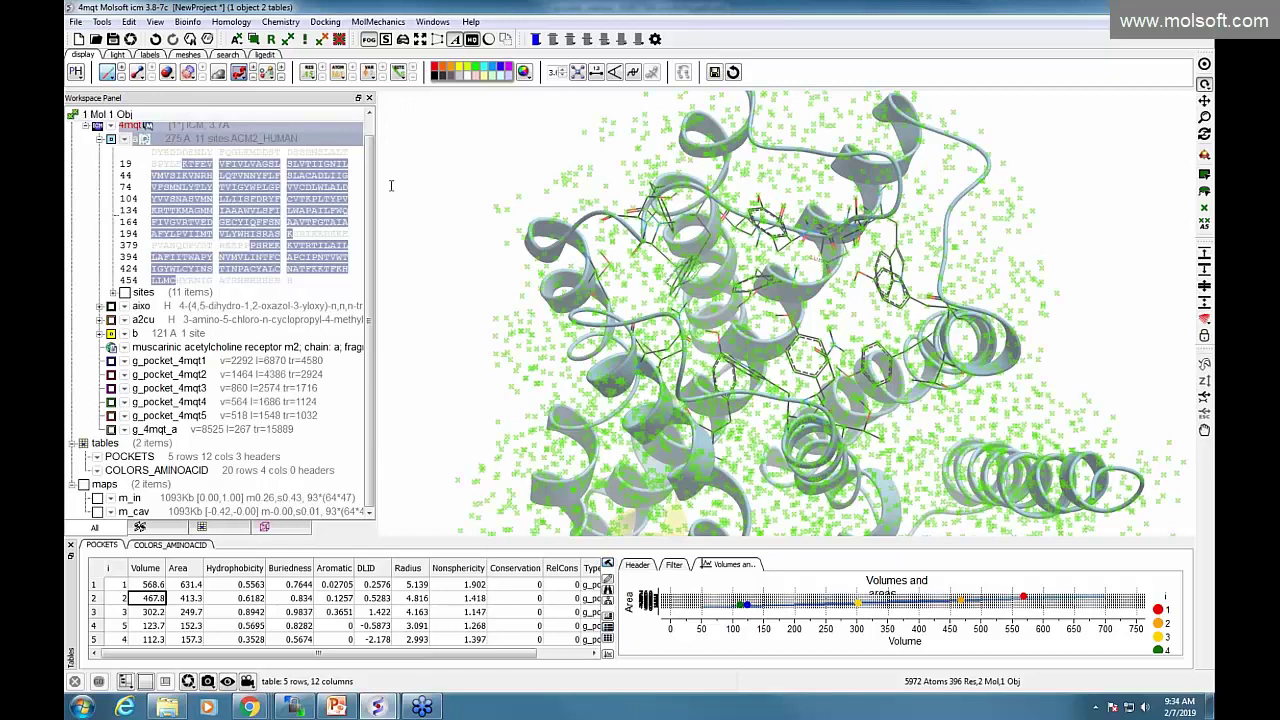
click(186, 56)
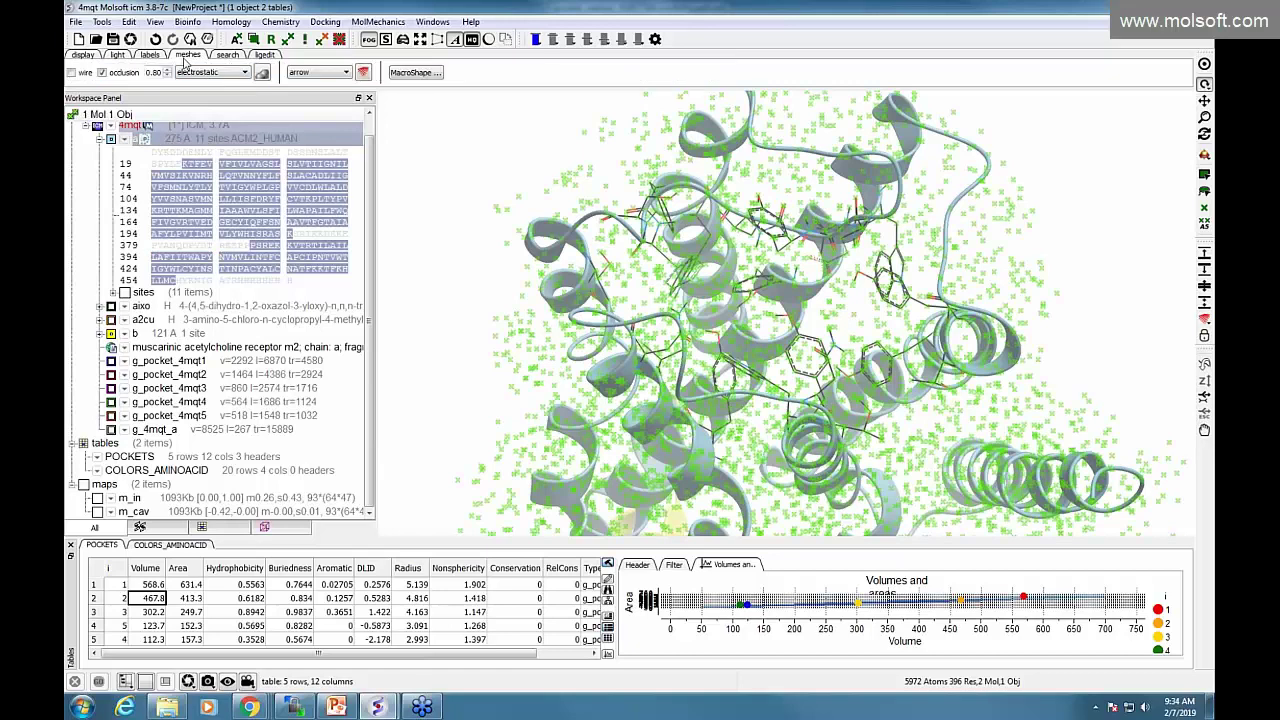
click(210, 72)
click(205, 121)
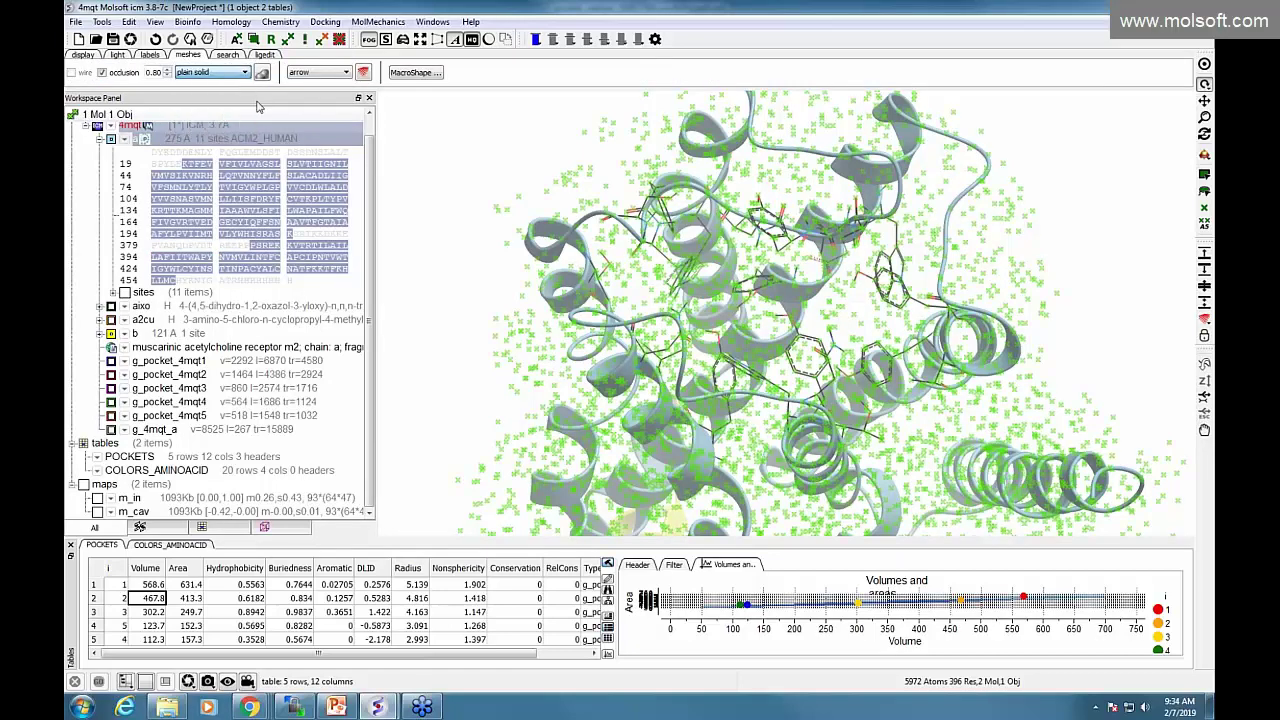
click(262, 74)
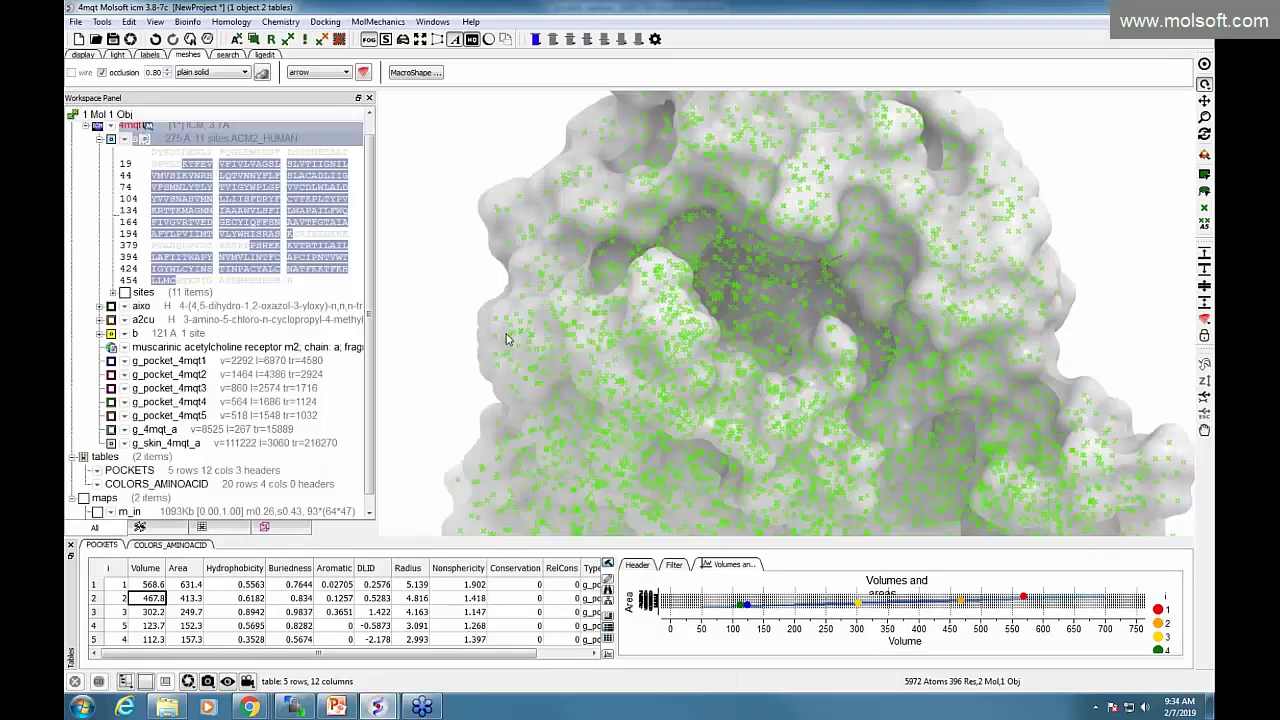
Clear the selection and turn on Sketch Accents for the receptor's molecular surface.
drag(455, 360, 420, 314)
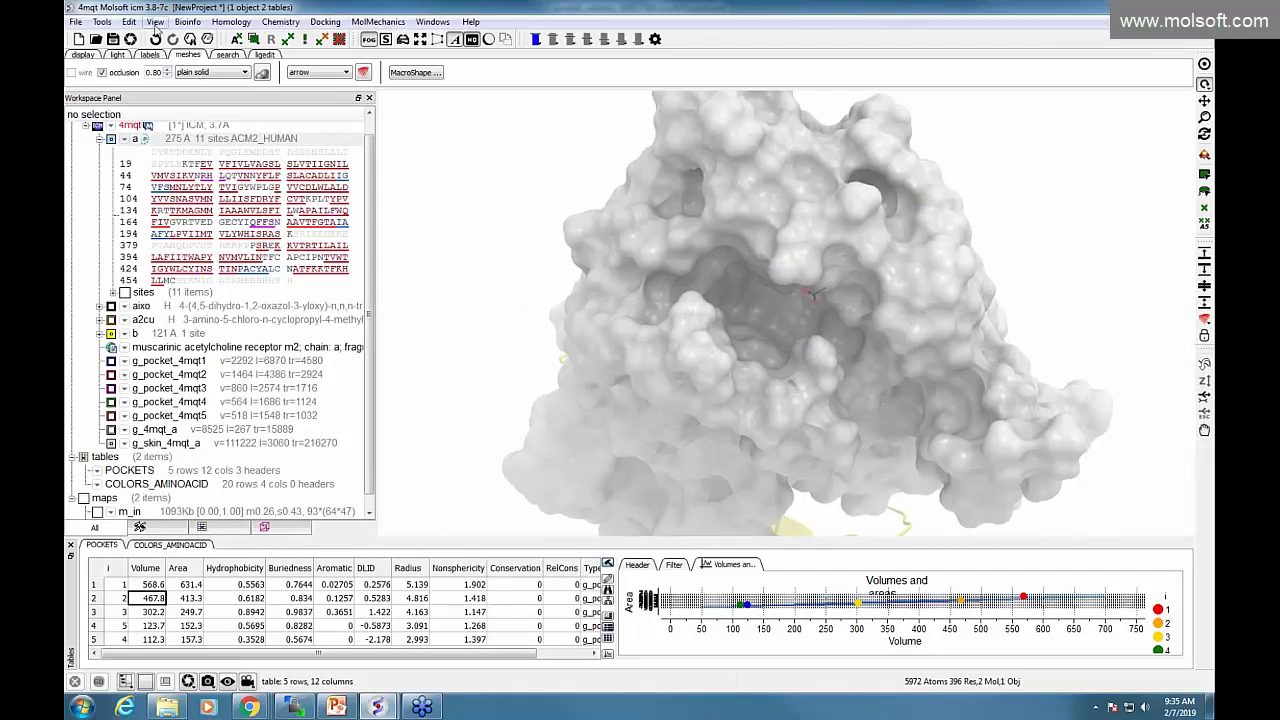
click(155, 21)
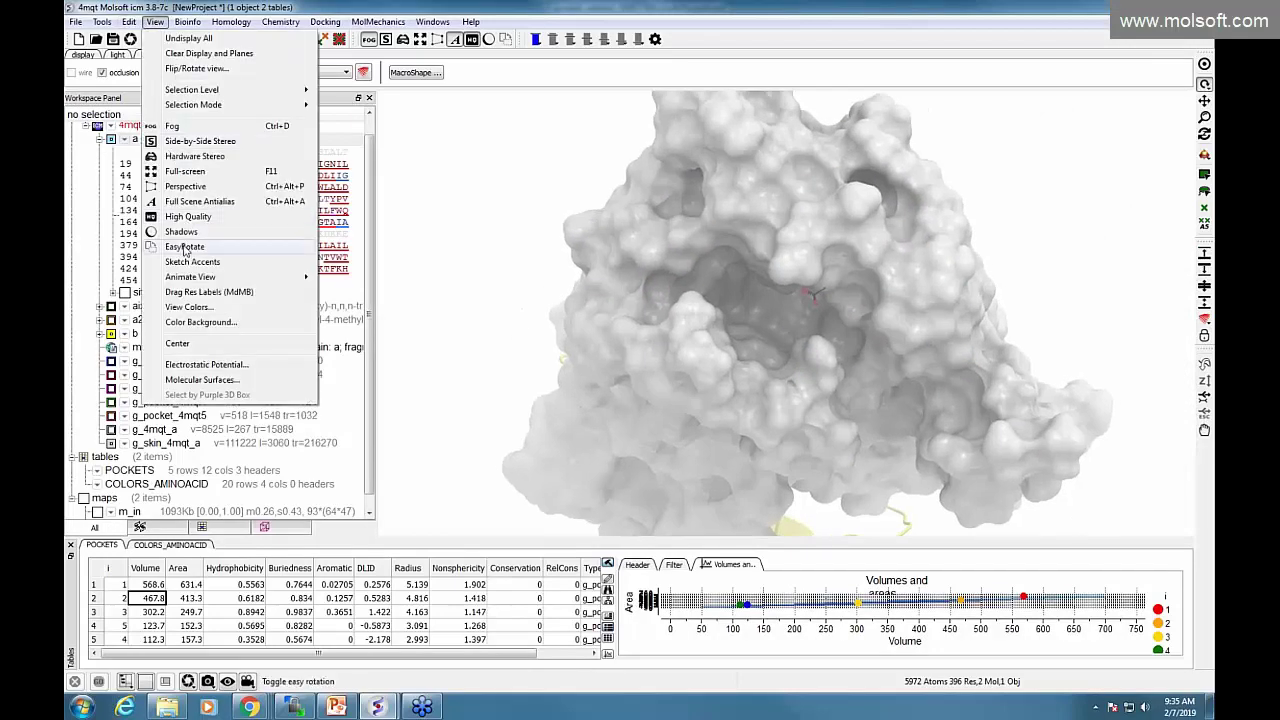
click(185, 262)
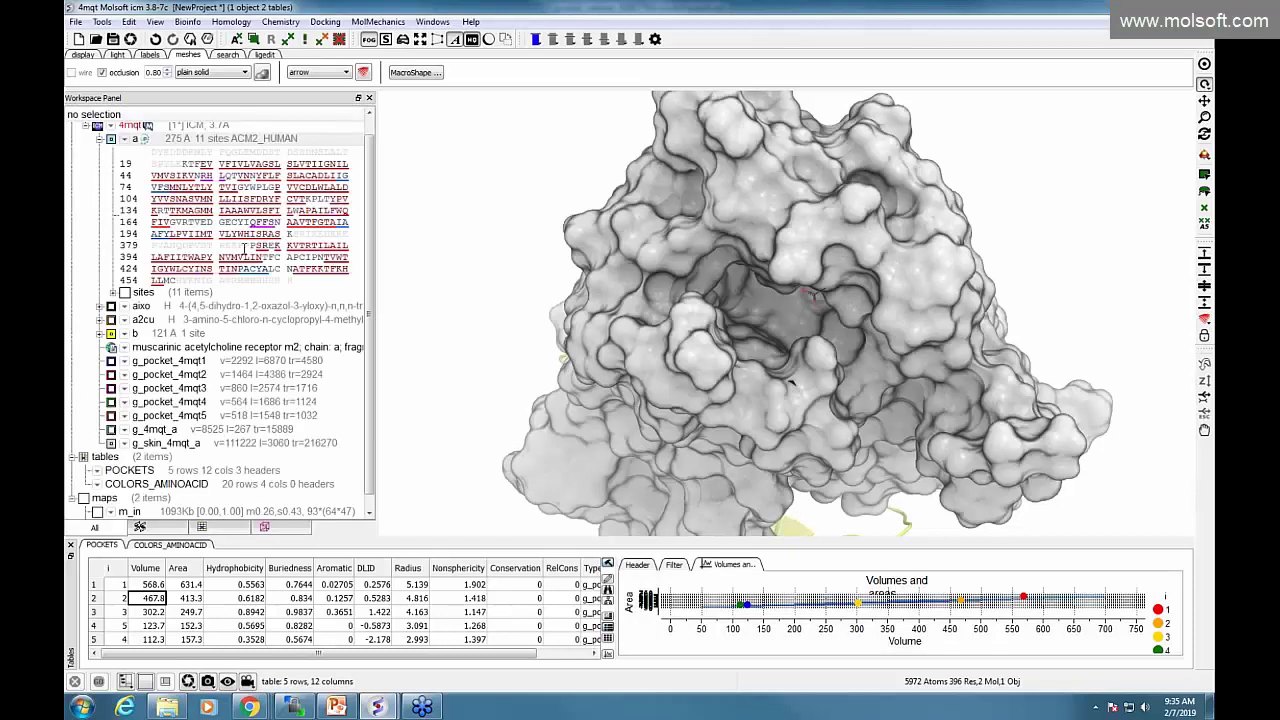
Display ligand a2cu as space-filling spheres inside the receptor cavity, and hide it again.
click(111, 322)
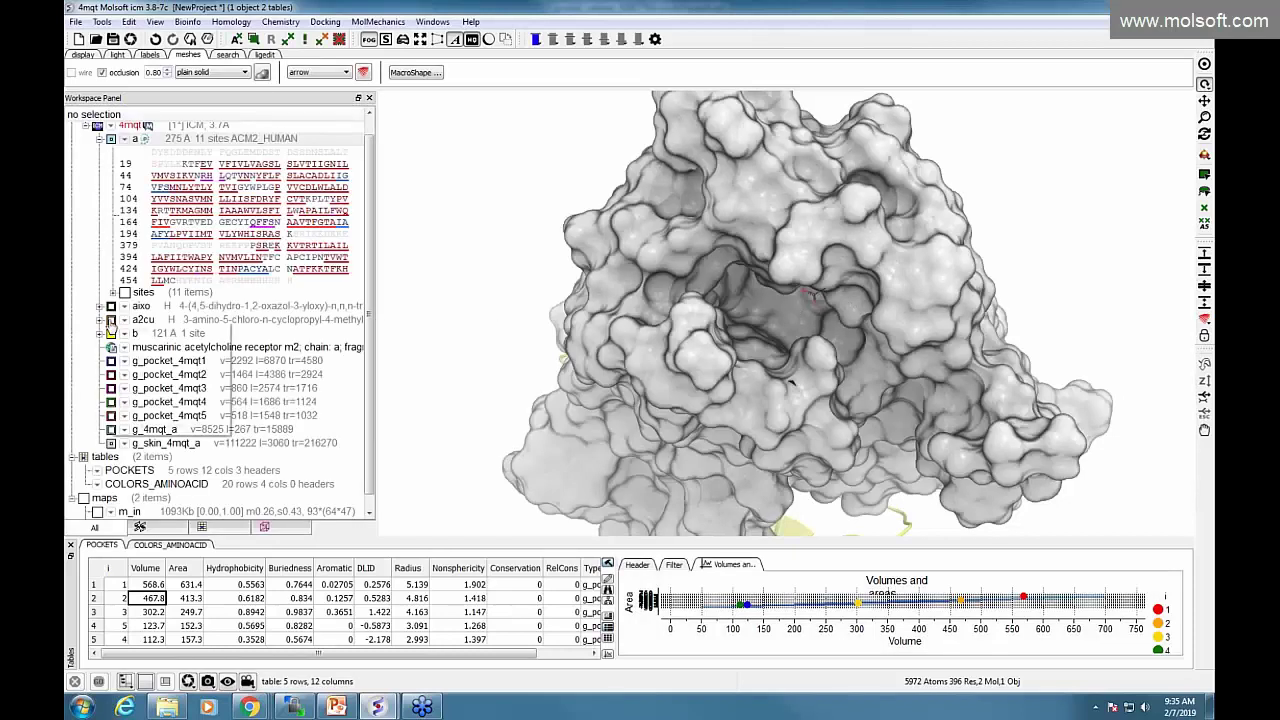
click(139, 374)
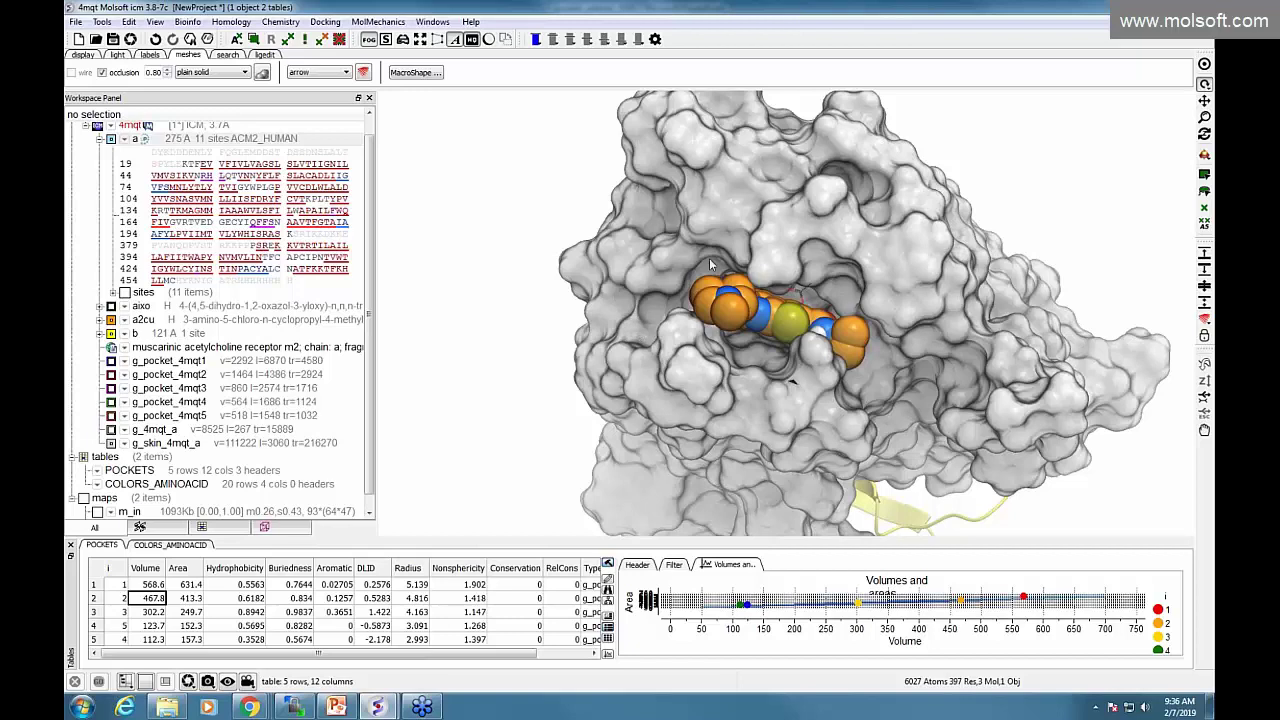
click(110, 320)
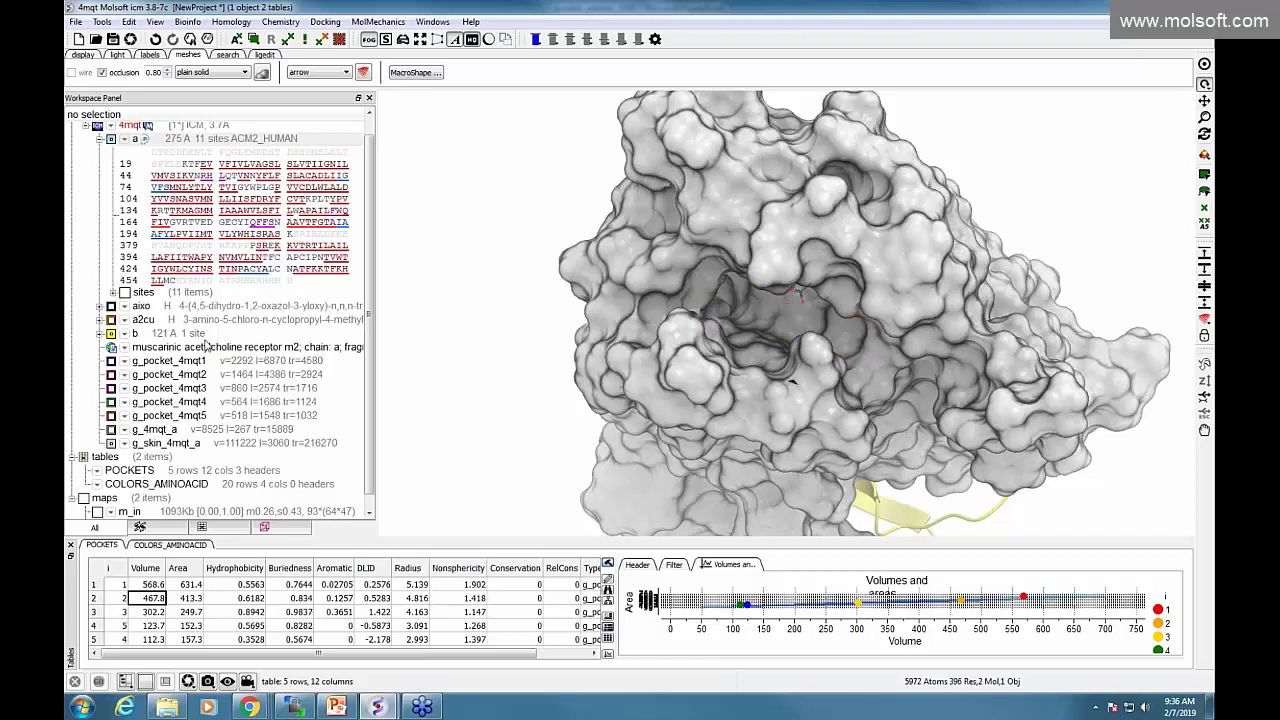
Display the g_pocket_4mqt2 surface inside the receptor cavity and turn off Sketch Accents.
click(111, 374)
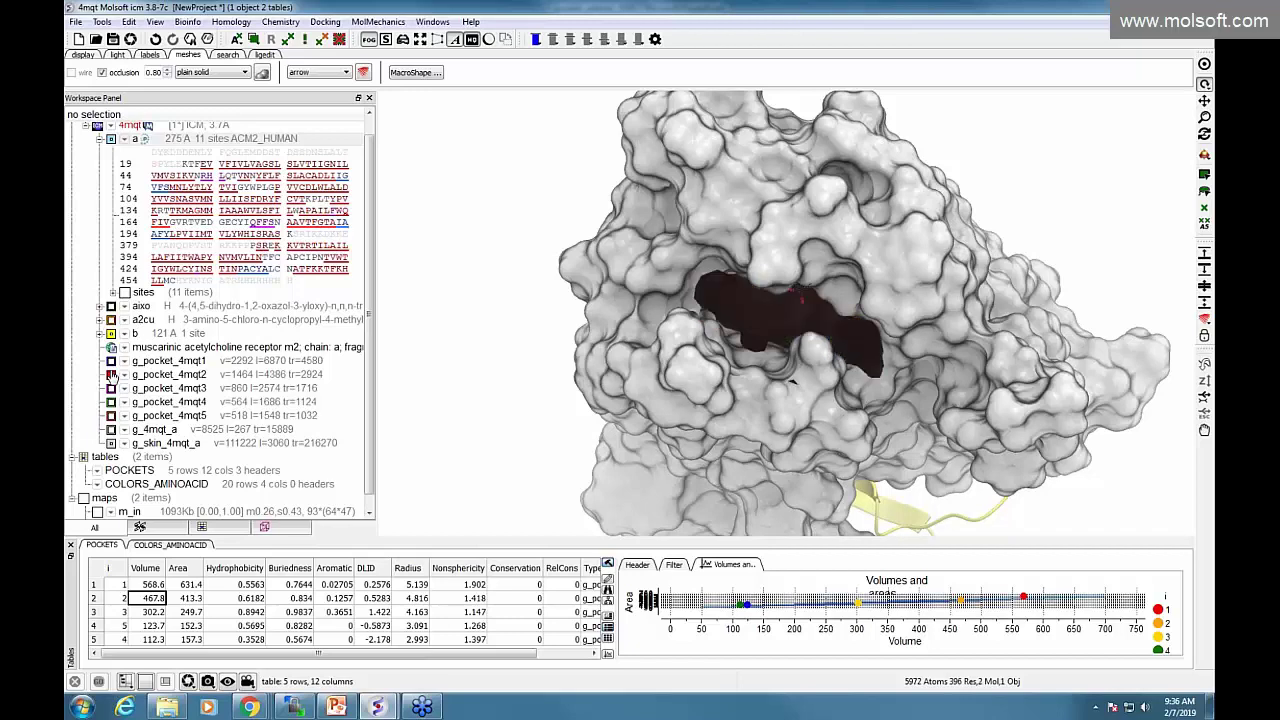
click(155, 21)
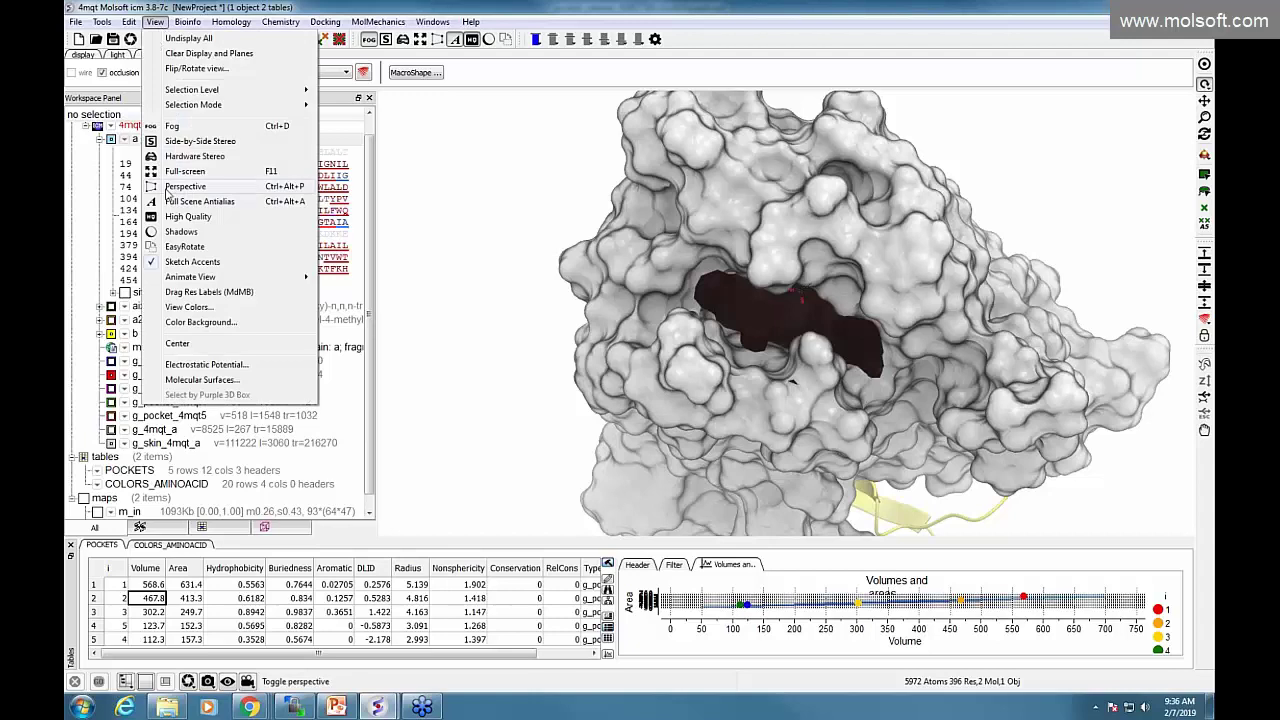
click(184, 260)
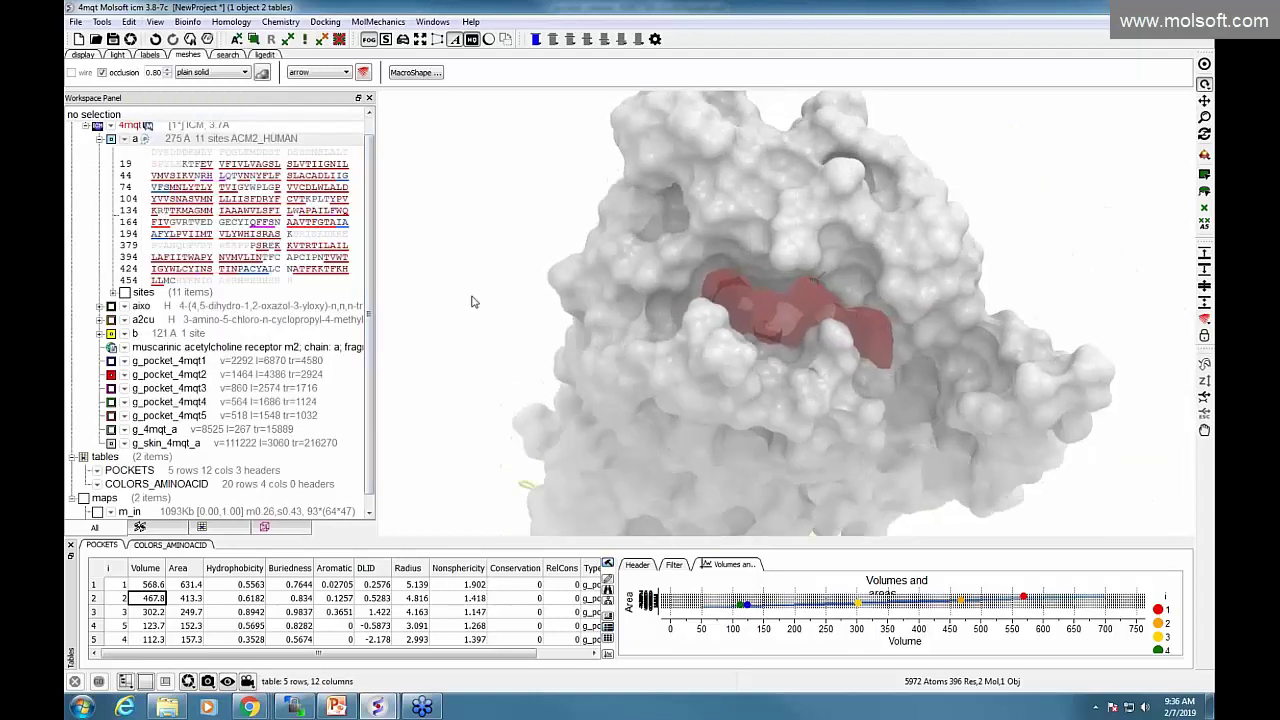
Select the residues around pocket 2 and color g_skin_4mqt_a by atom selection in green with brush size 2.
click(188, 599)
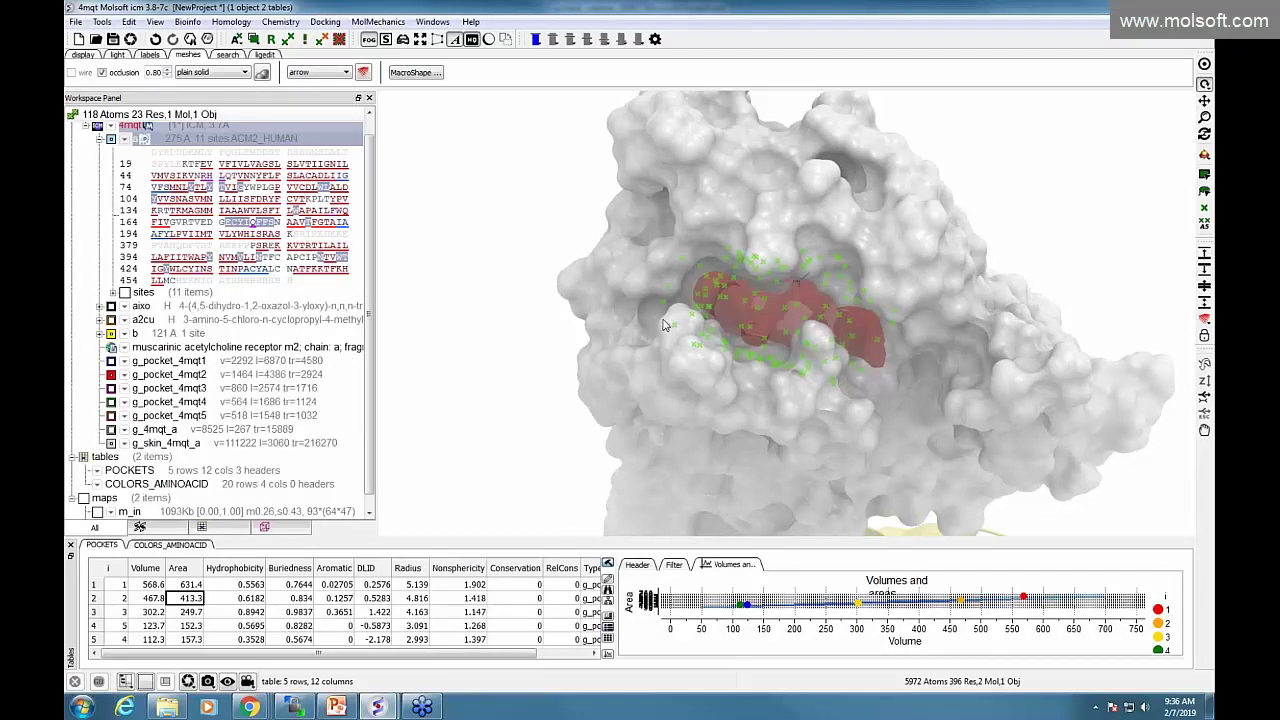
click(271, 40)
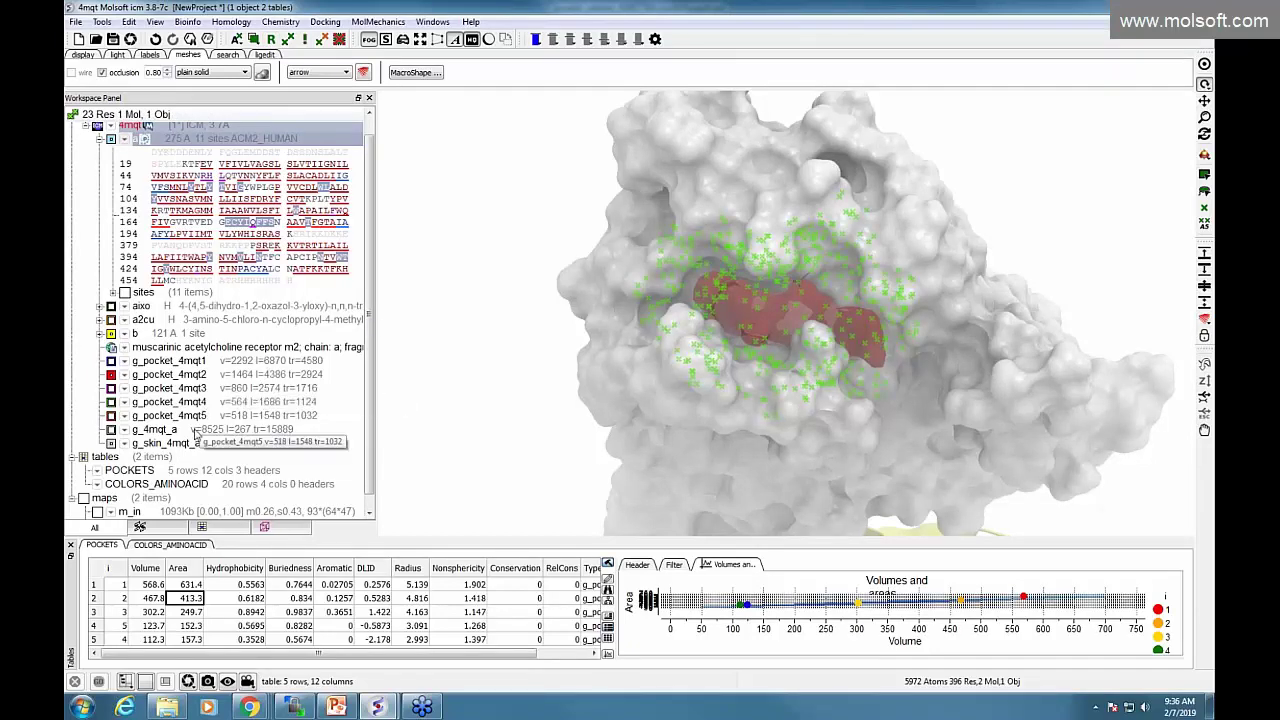
right_click(192, 445)
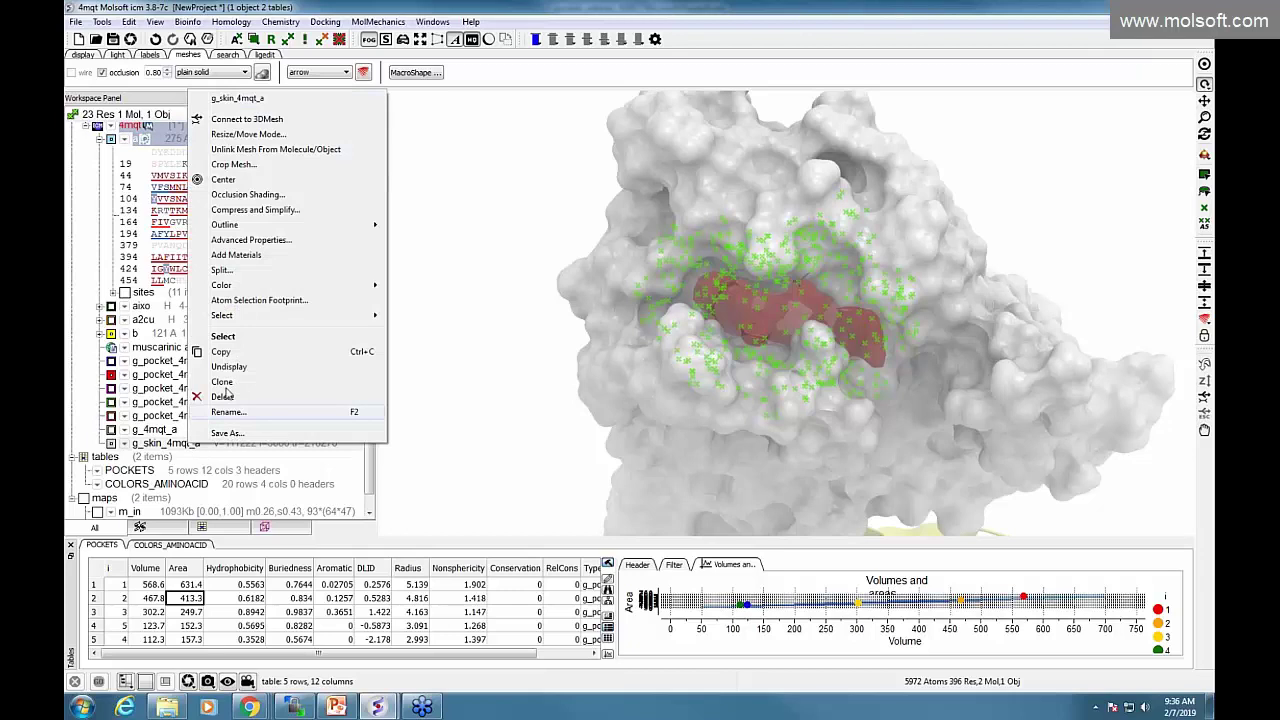
mouse_move(330, 290)
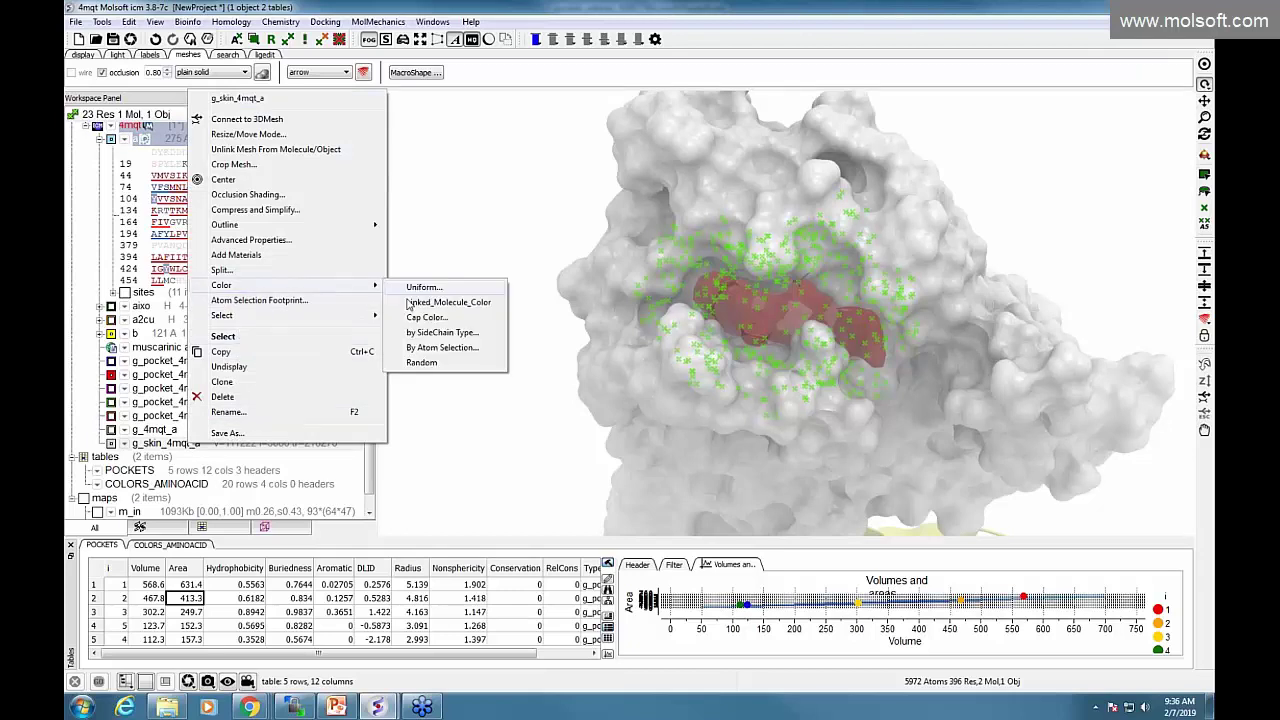
click(436, 348)
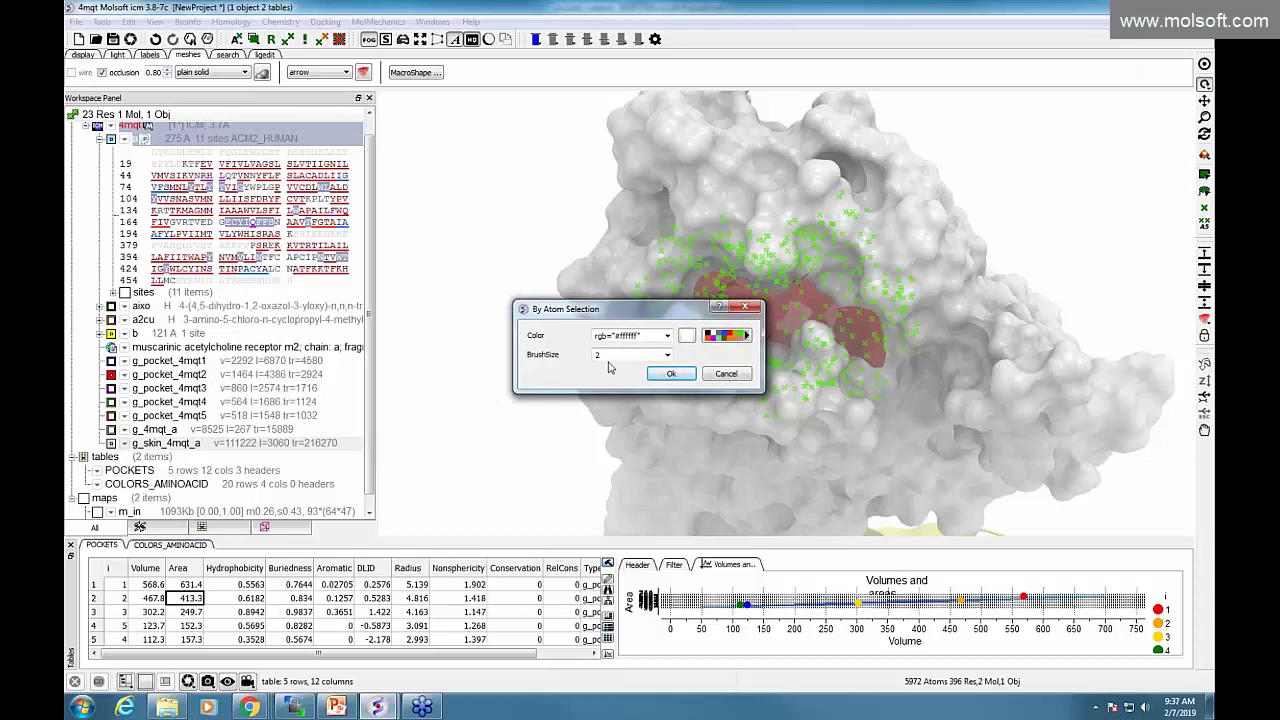
click(742, 336)
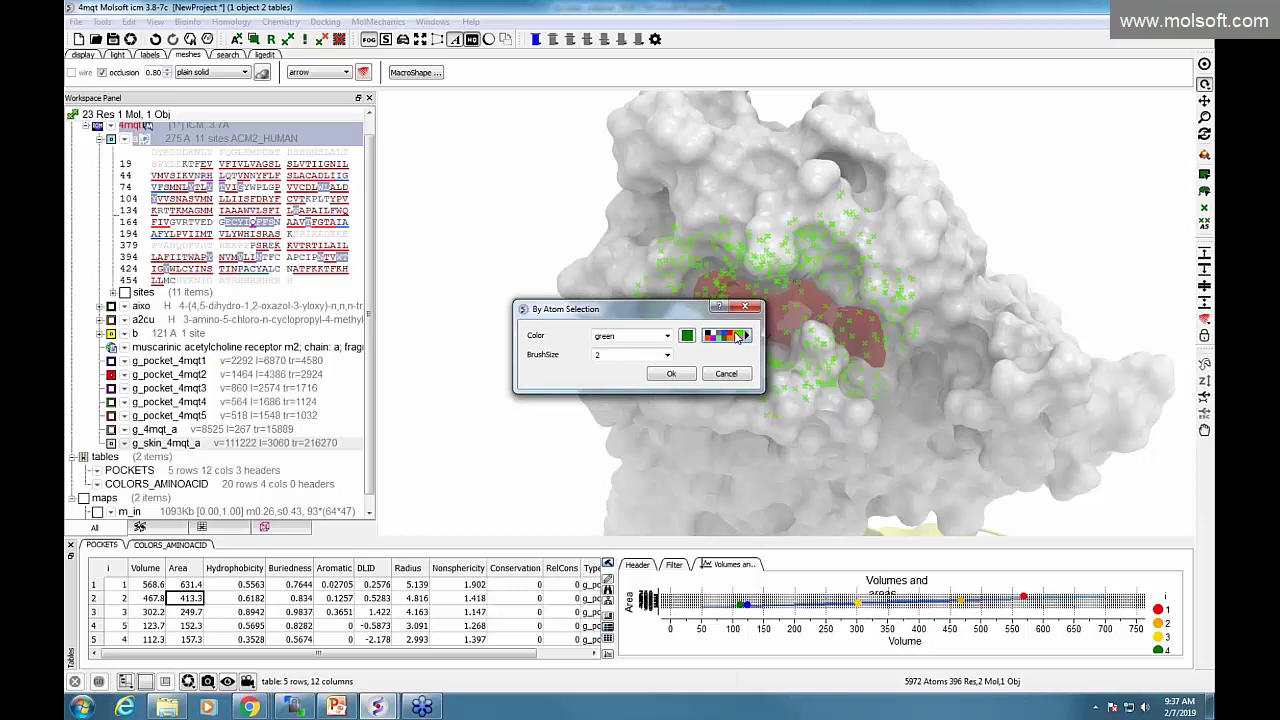
click(671, 373)
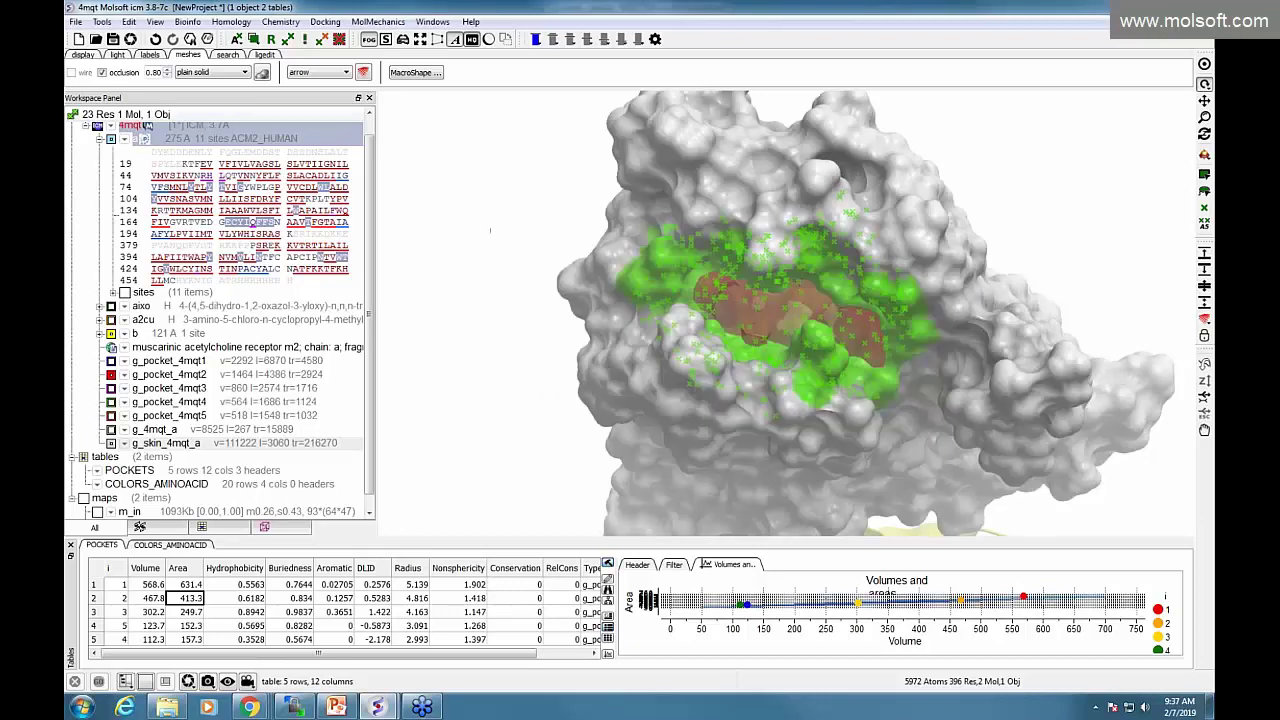
Clear the atom selection and hide the g_pocket_4mqt2 surface to expose the green-colored cavity.
click(495, 235)
drag(561, 361, 678, 360)
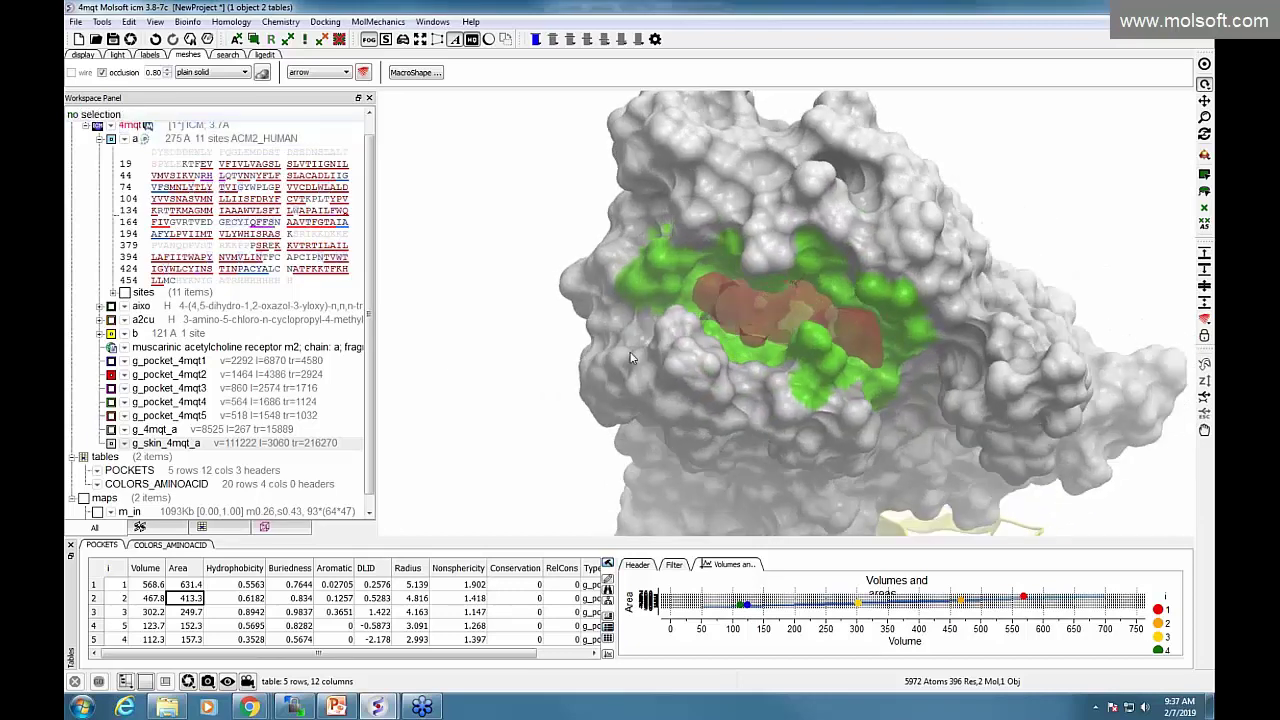
click(111, 376)
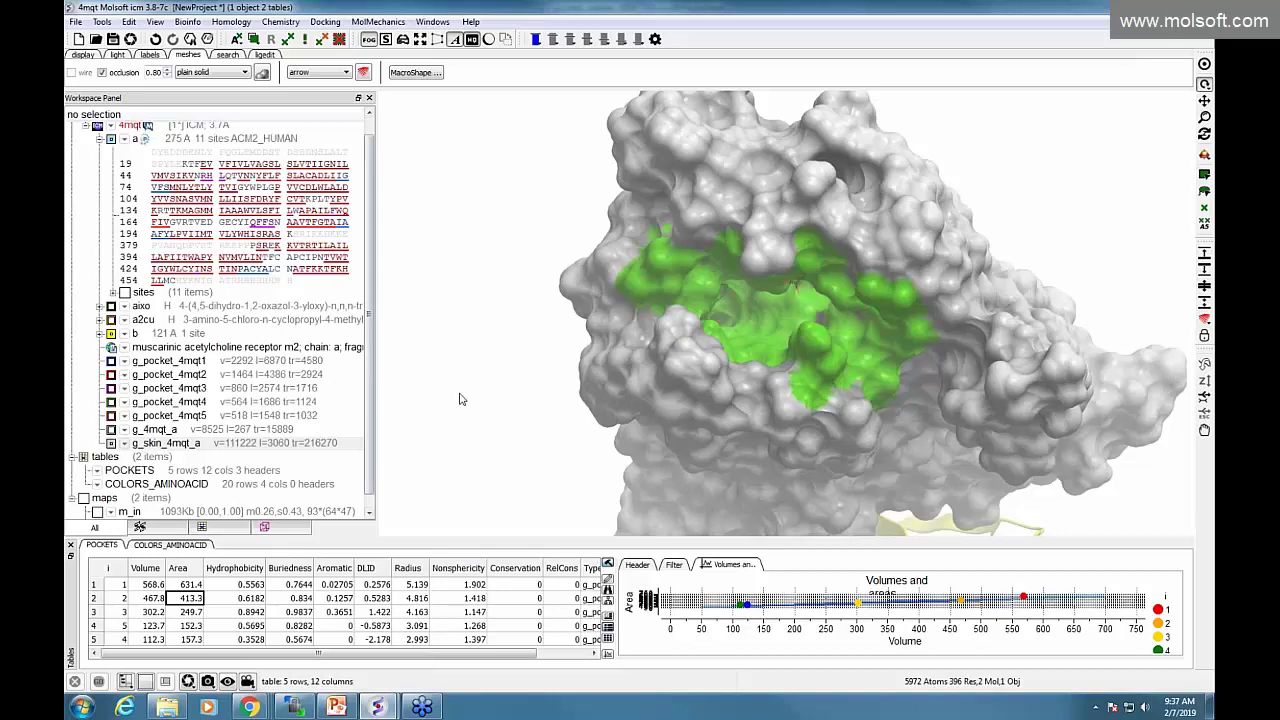
mouse_move(458, 395)
mouse_down()
mouse_move(486, 366)
mouse_move(444, 408)
mouse_move(443, 394)
mouse_move(460, 396)
mouse_up()
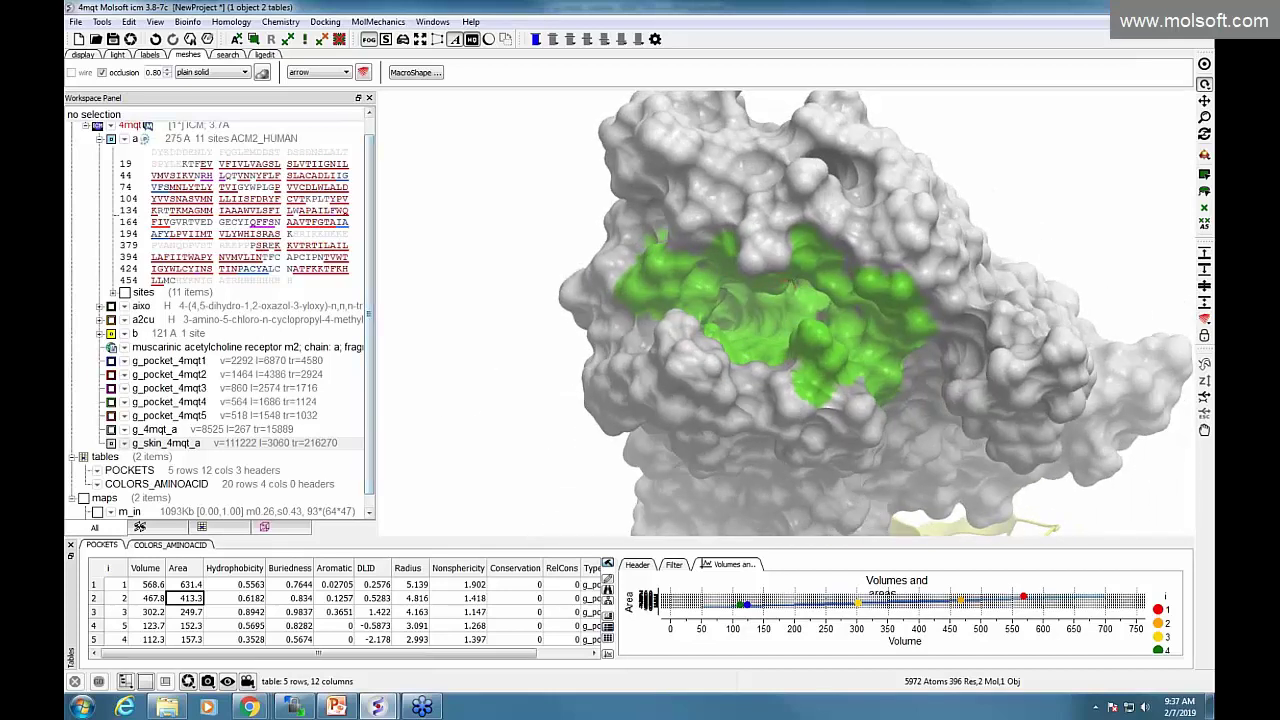
click(83, 55)
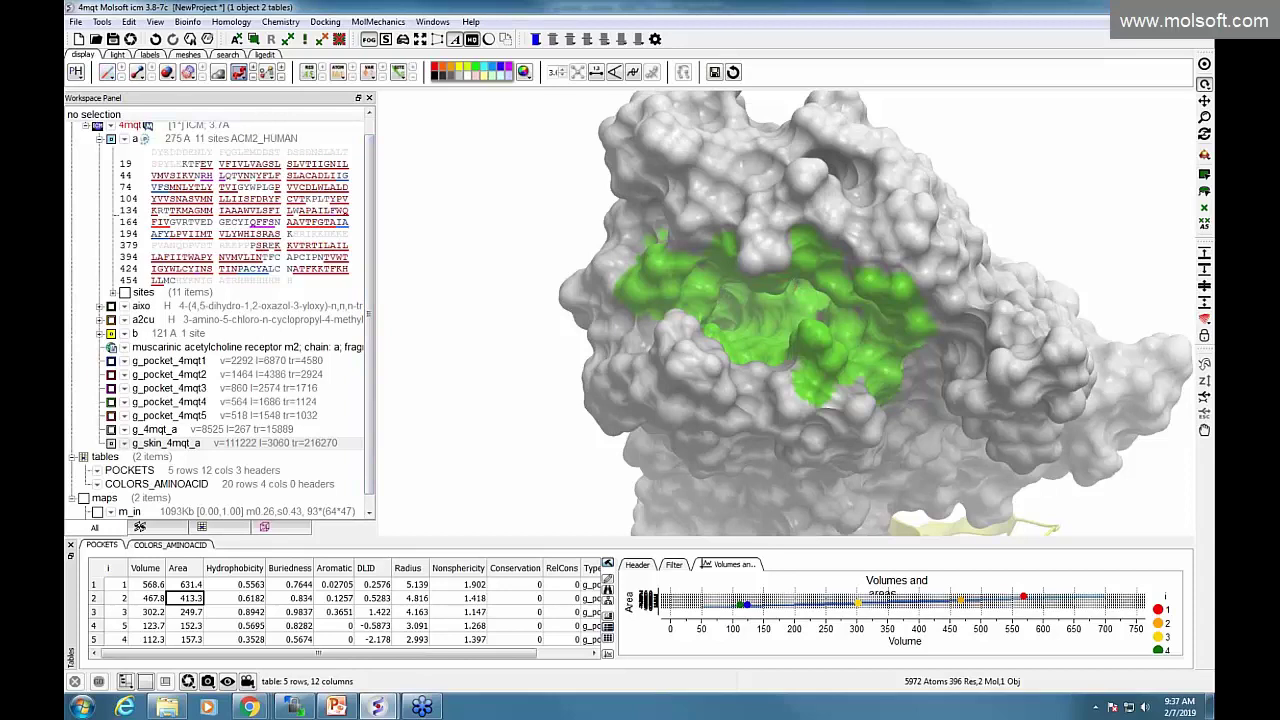
scroll(404, 342, up, 3)
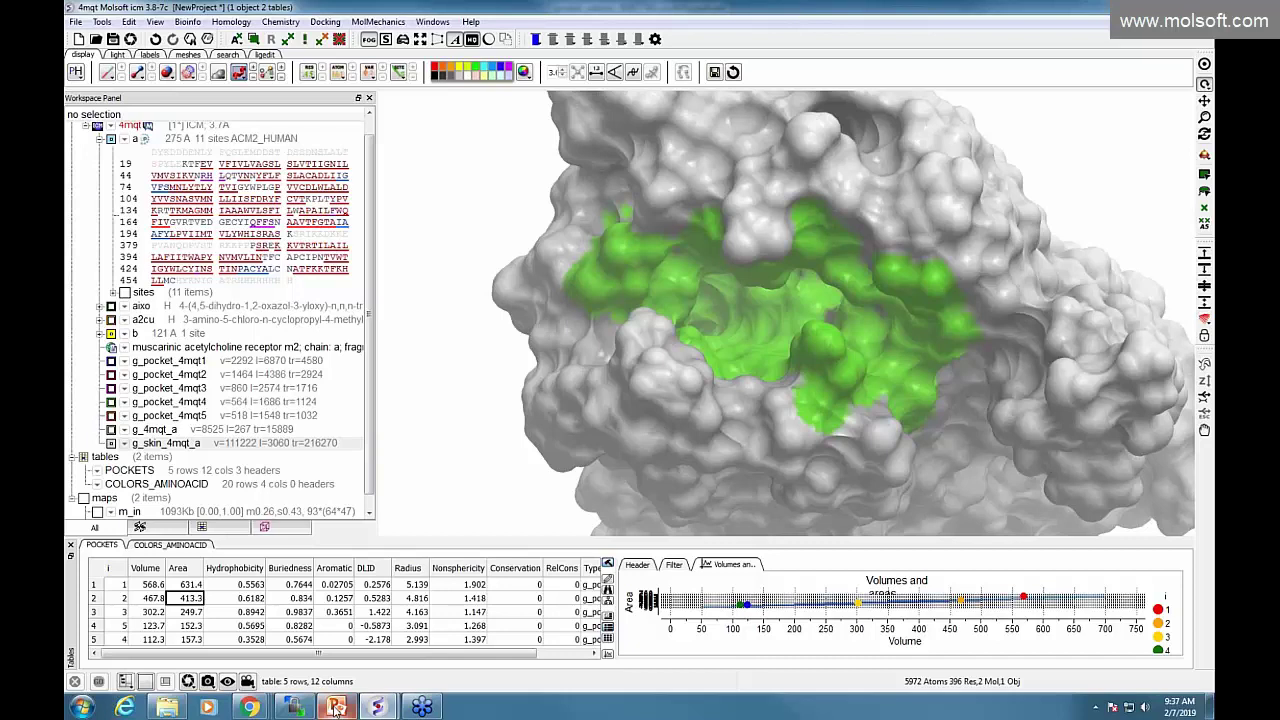
Enlarge the tables area and delete the COLORS_AMINOACID table.
mouse_move(336, 708)
drag(665, 536, 665, 474)
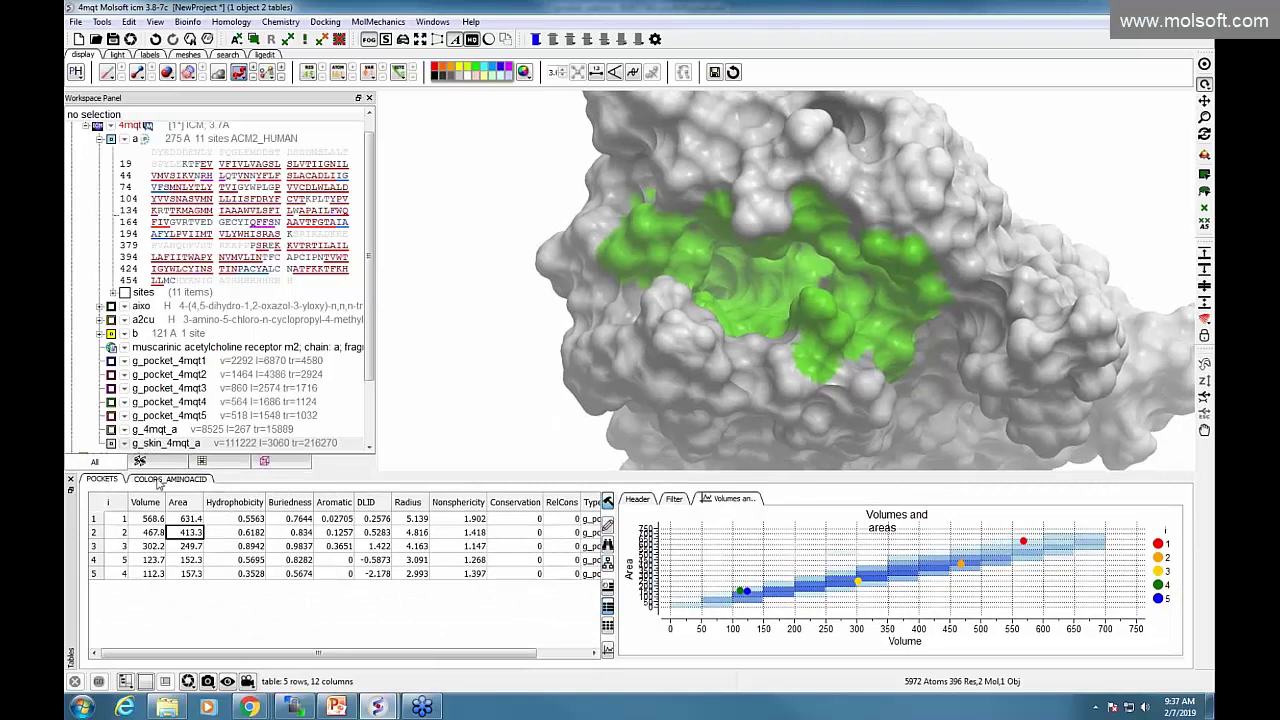
click(157, 481)
right_click(162, 479)
click(222, 605)
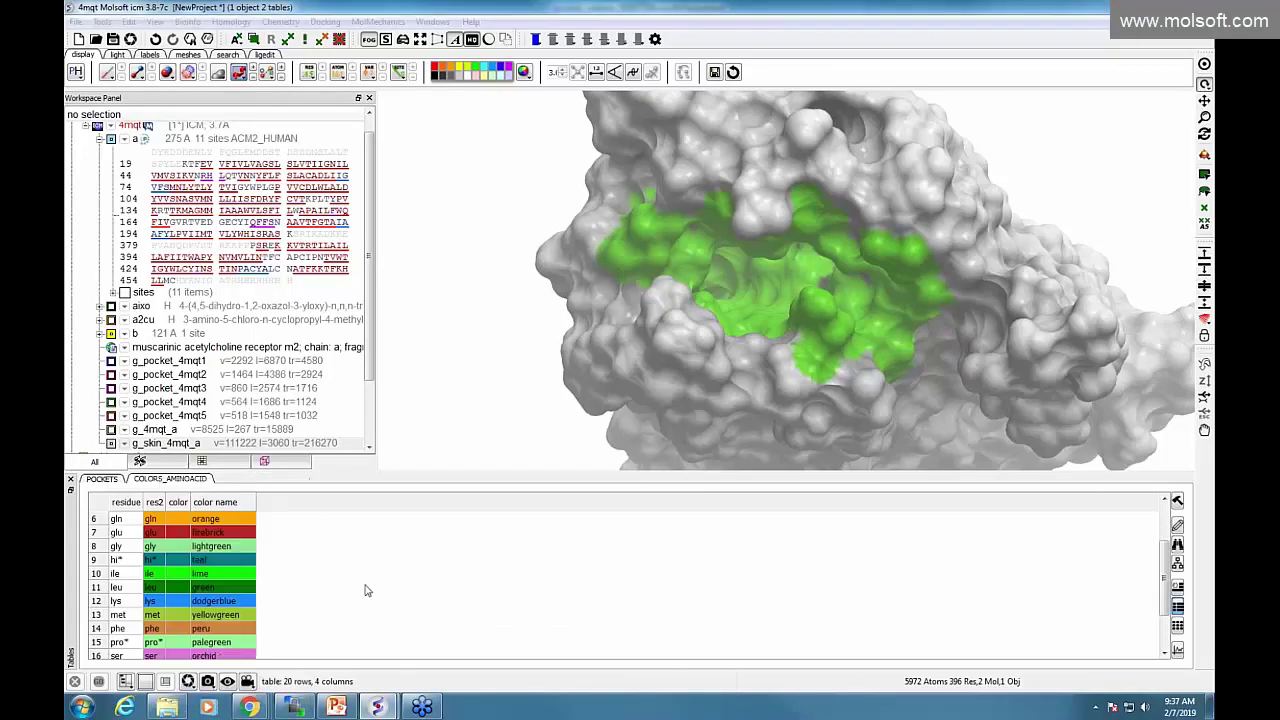
click(691, 382)
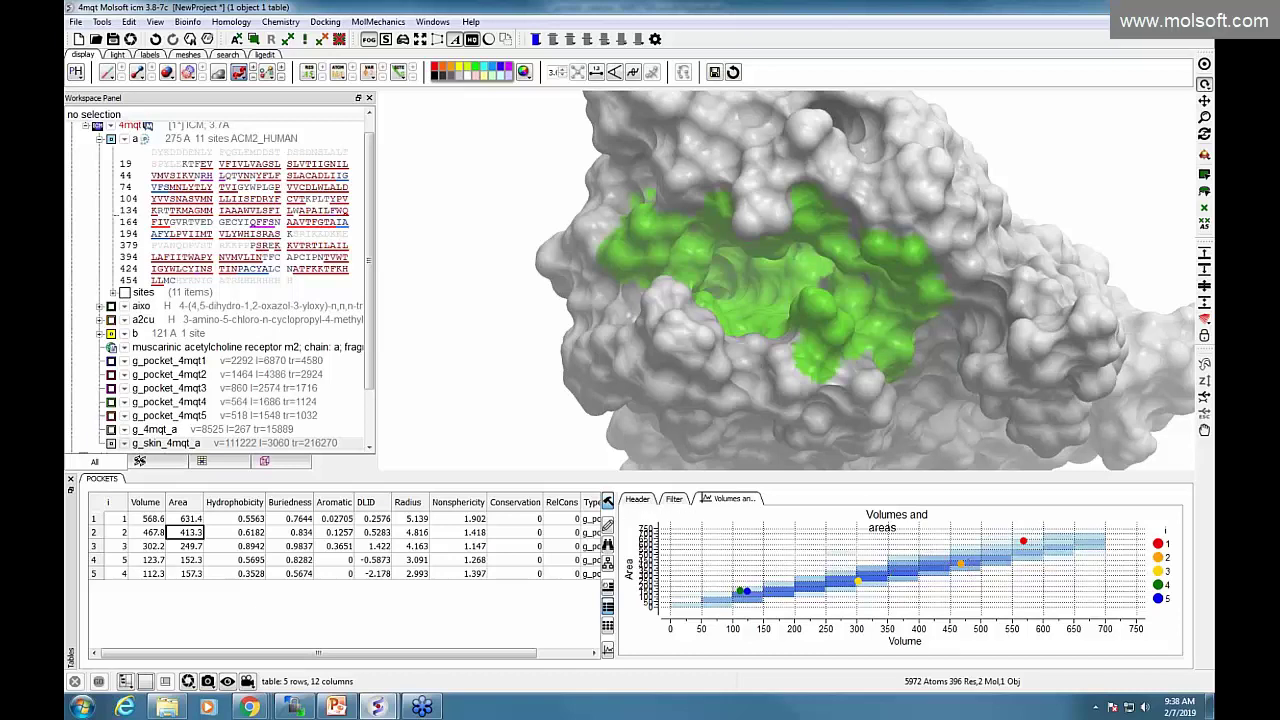
Switch to the pockets_webinar_2019 presentation in PowerPoint and start the slide show from slide 9, Pocket Properties.
mouse_move(350, 707)
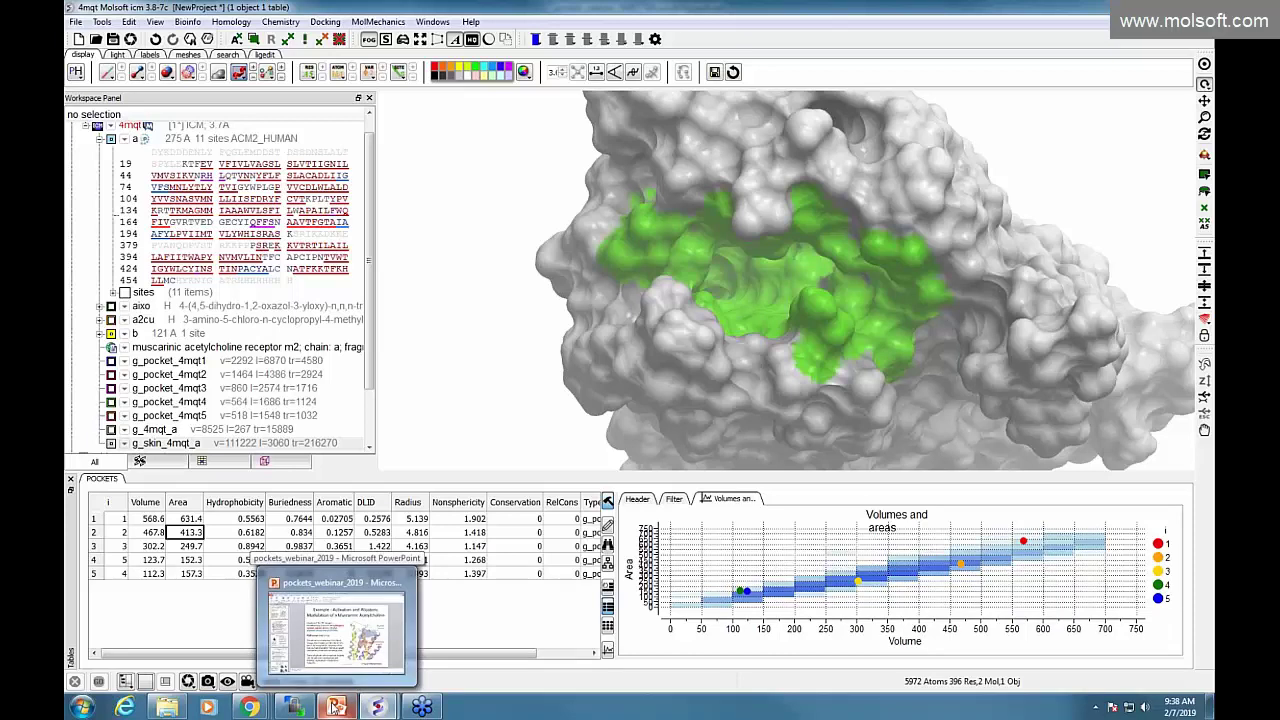
click(336, 620)
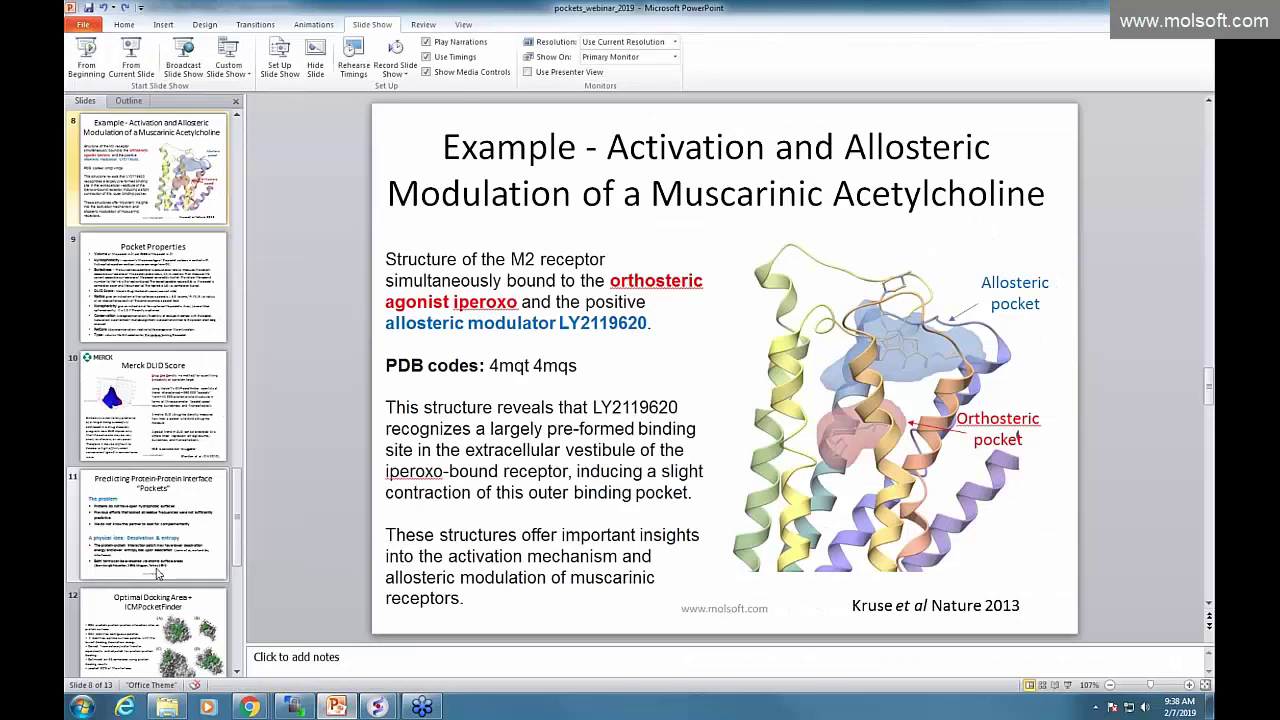
click(180, 320)
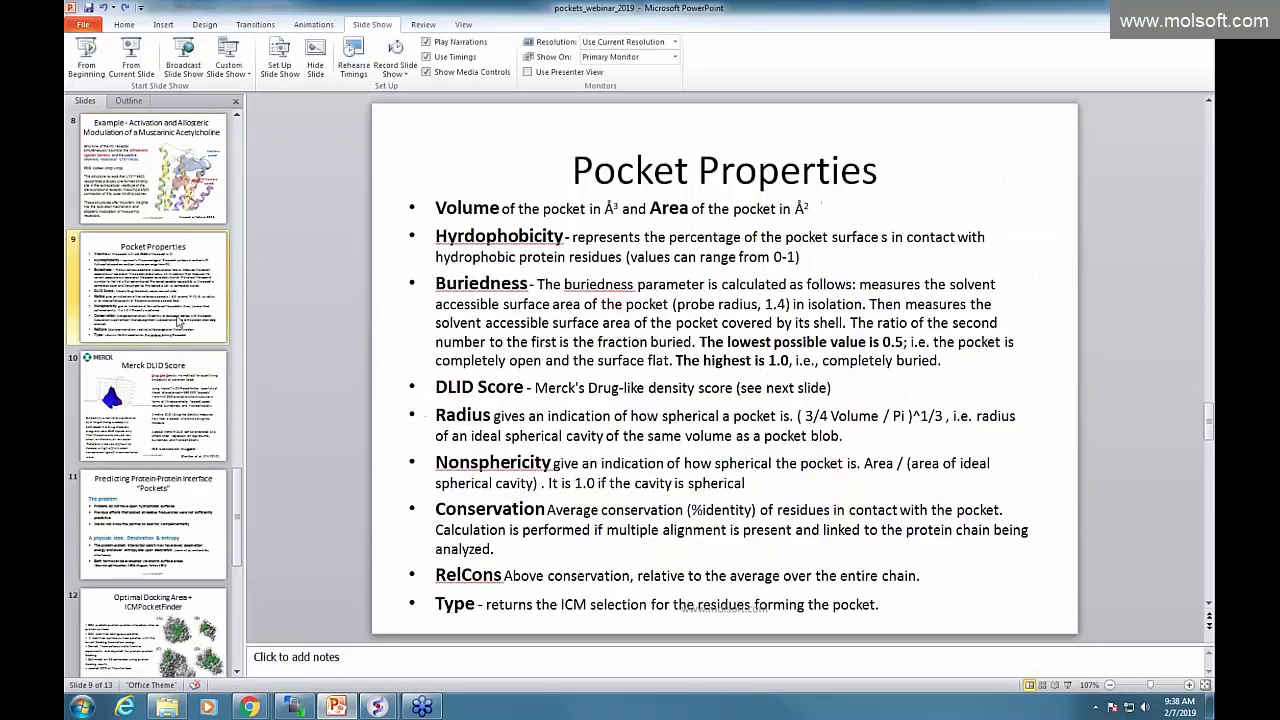
click(134, 62)
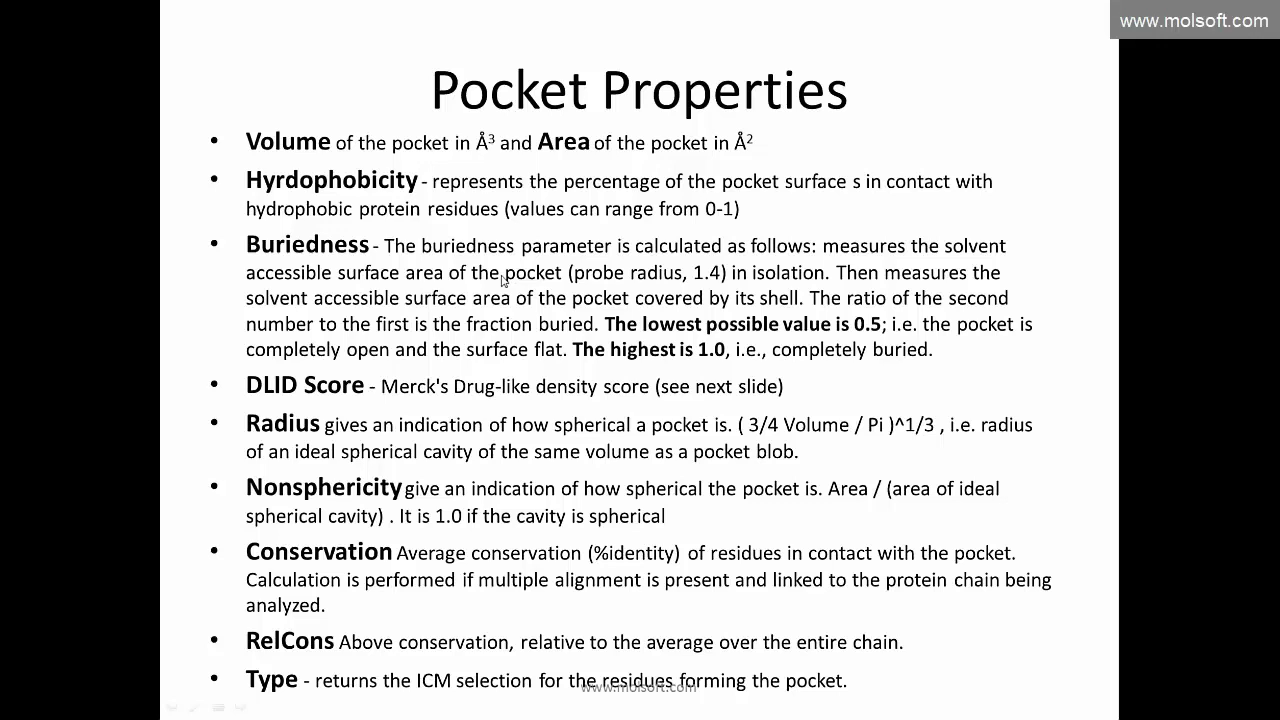
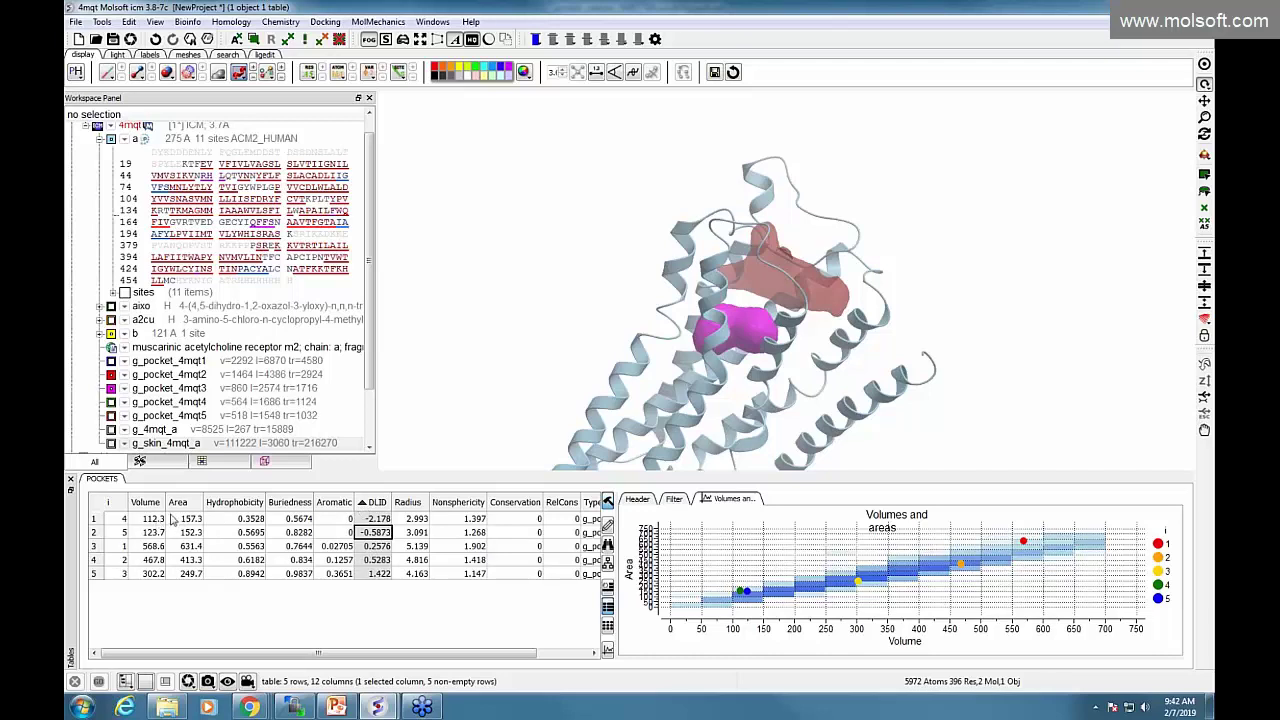
Display pocket 4 from the POCKETS table and sort the table by DLID in descending order.
click(162, 519)
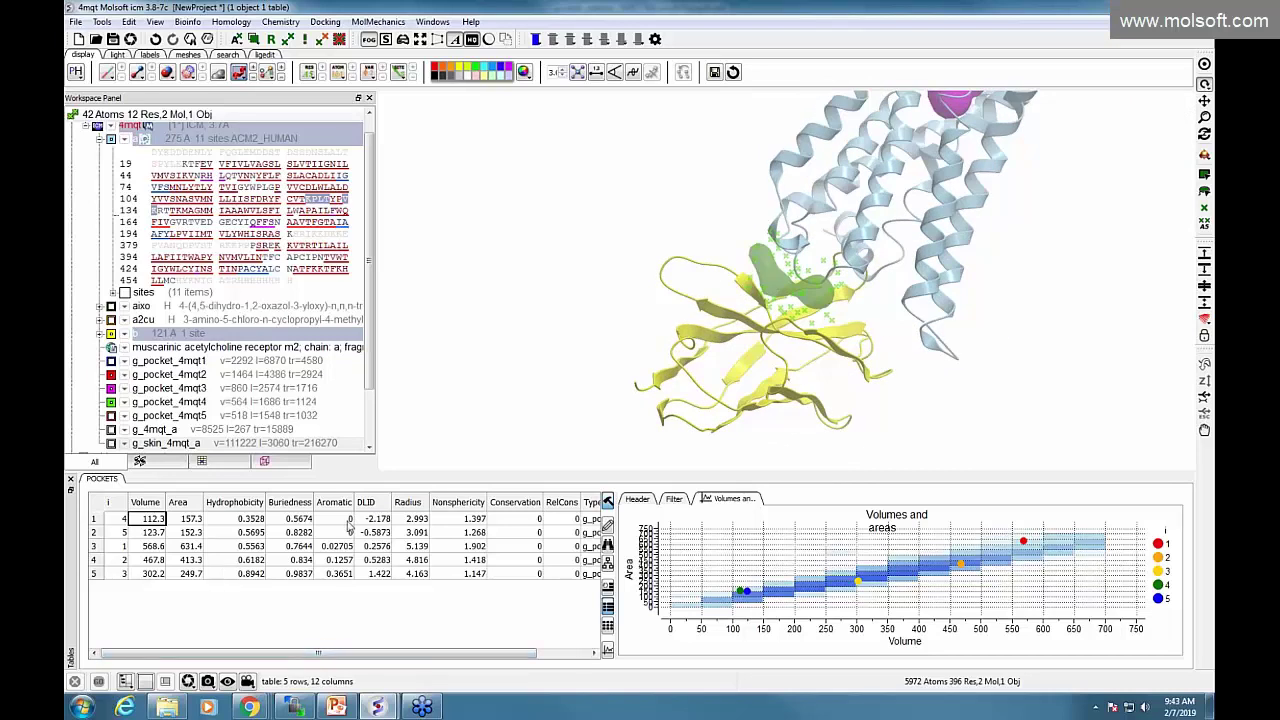
click(366, 502)
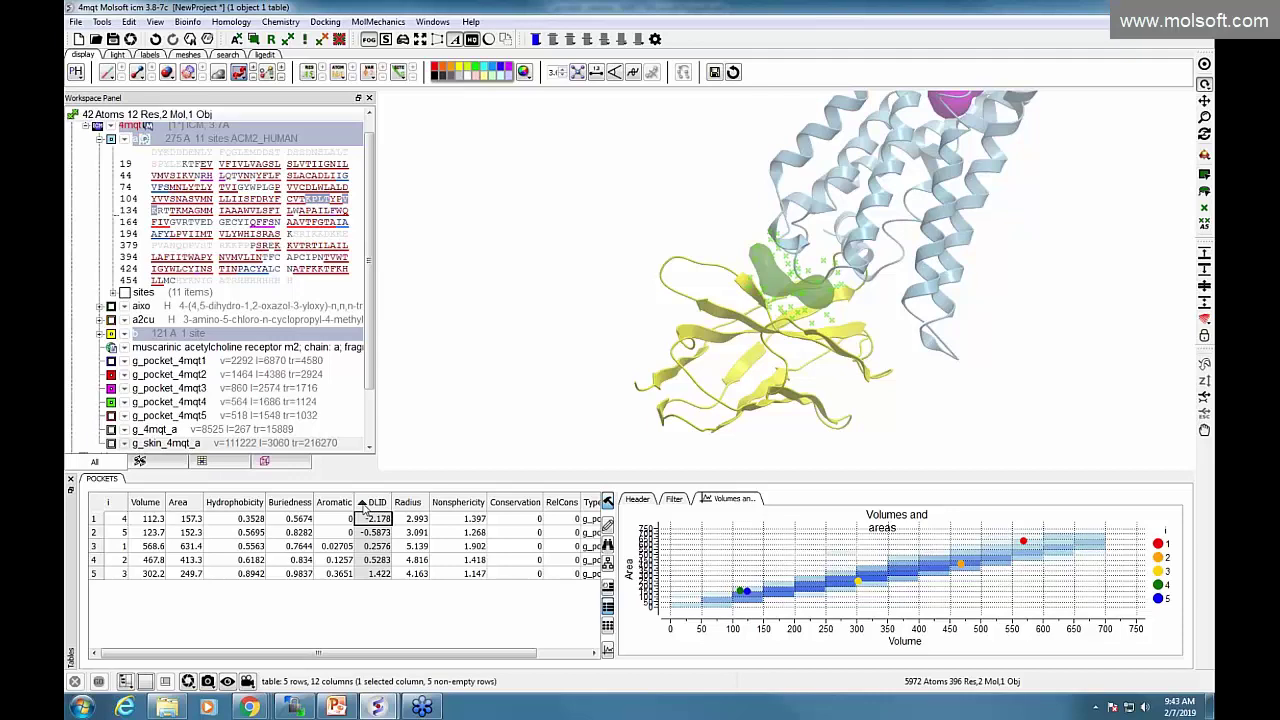
click(366, 502)
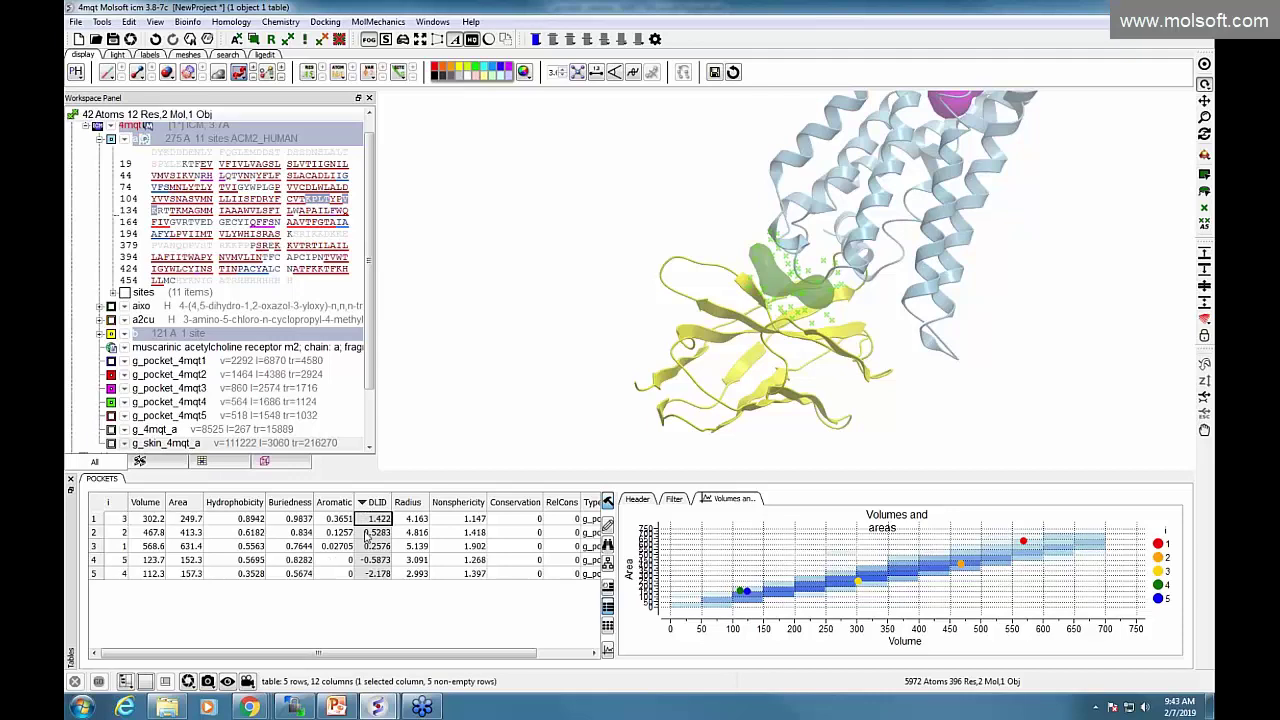
Select pocket 3 and pocket 2 in turn from the POCKETS table and examine their positions within the receptor ribbon.
click(156, 519)
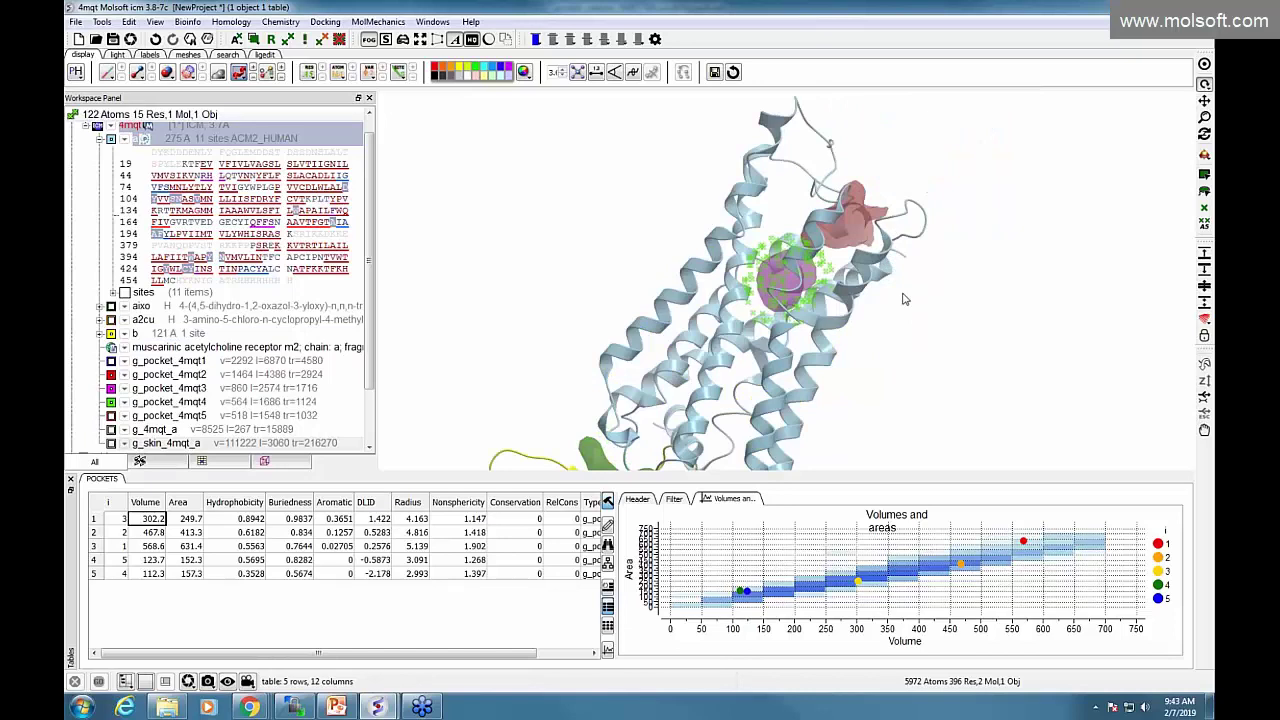
drag(902, 292, 779, 306)
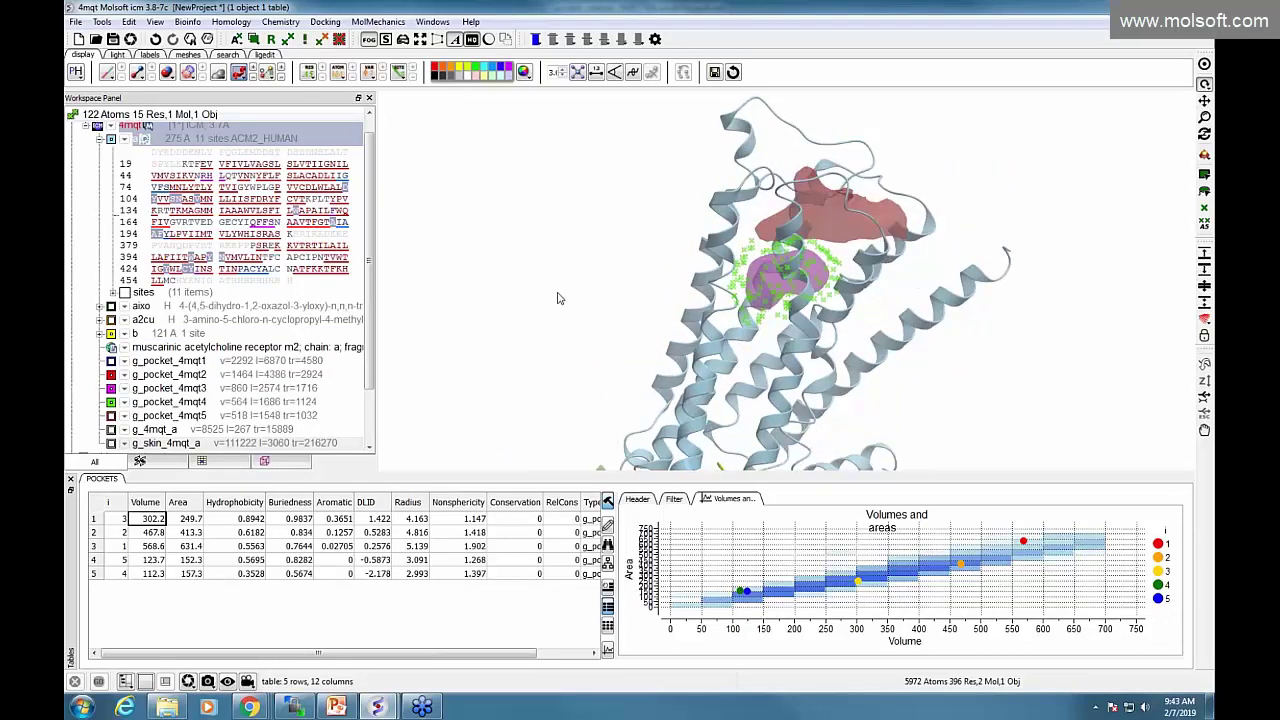
scroll(394, 300, up, 3)
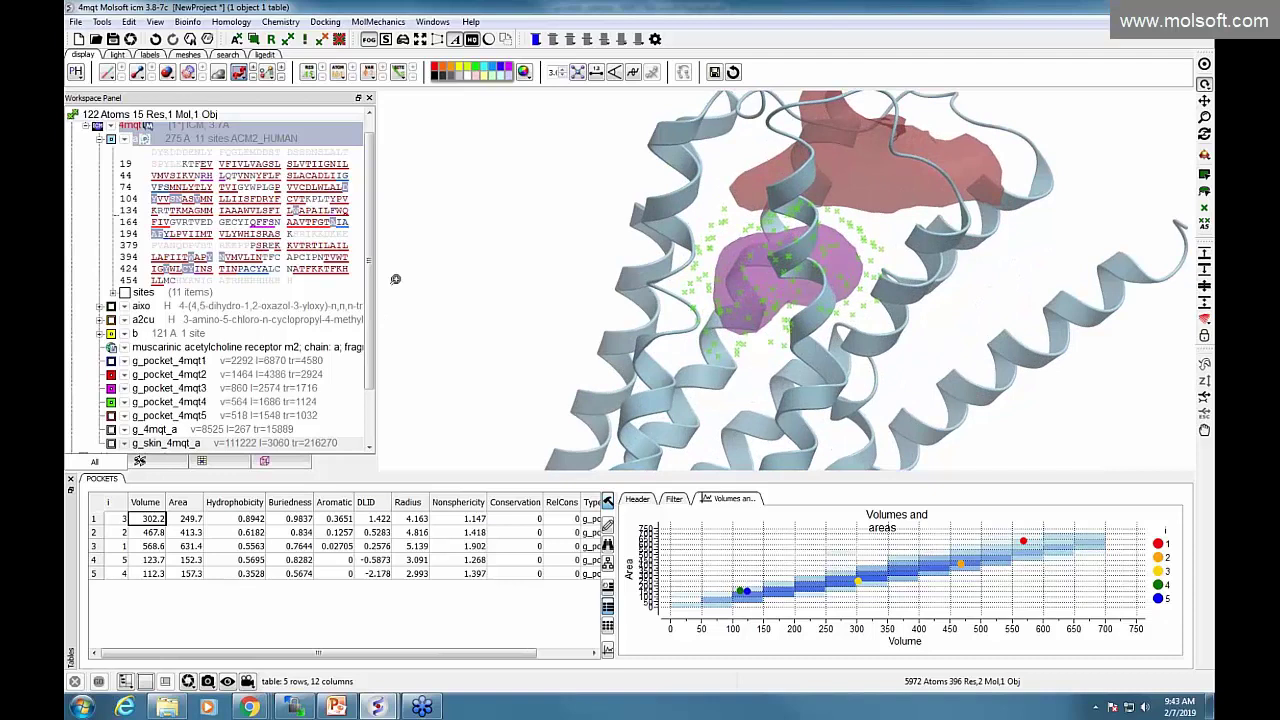
click(376, 532)
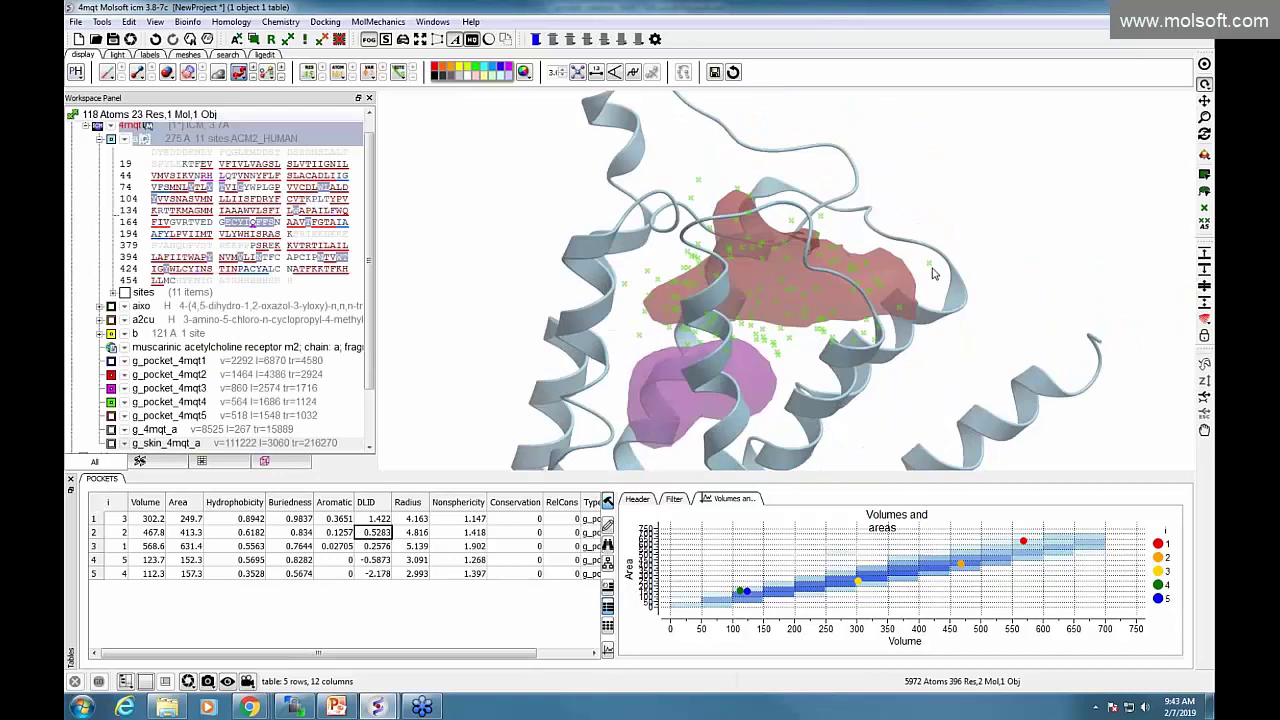
drag(933, 273, 883, 278)
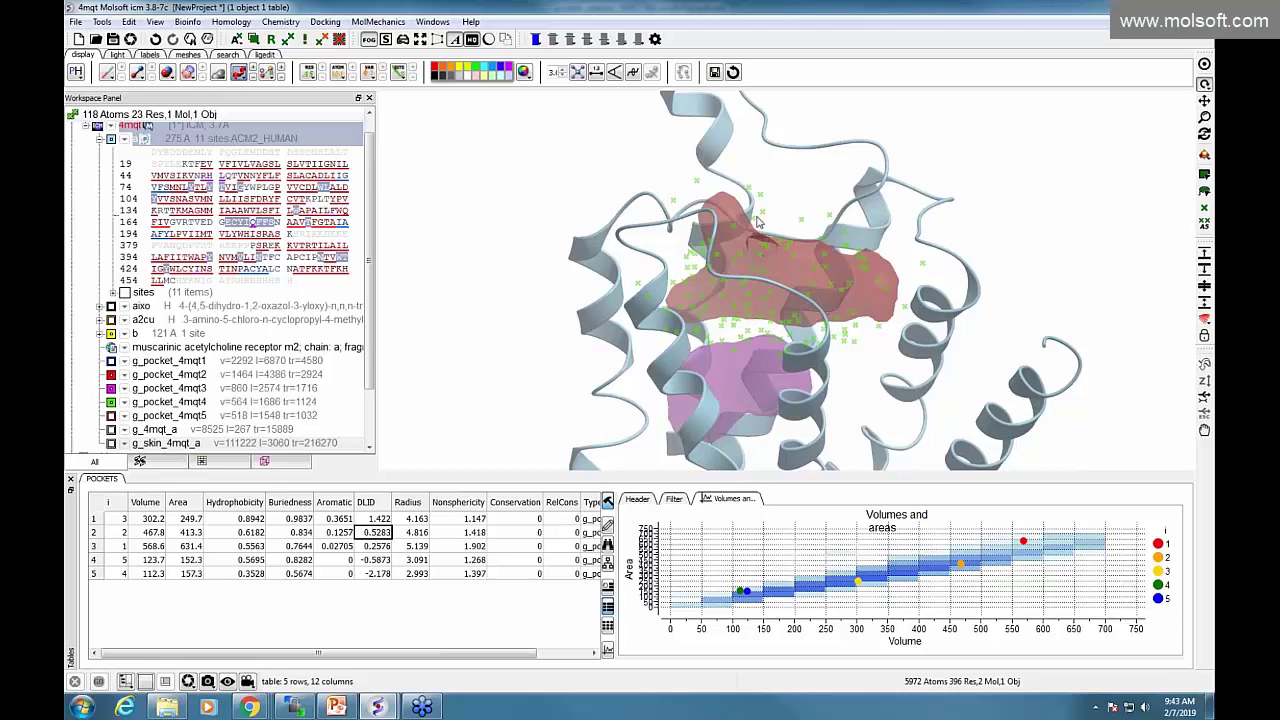
drag(757, 218, 876, 249)
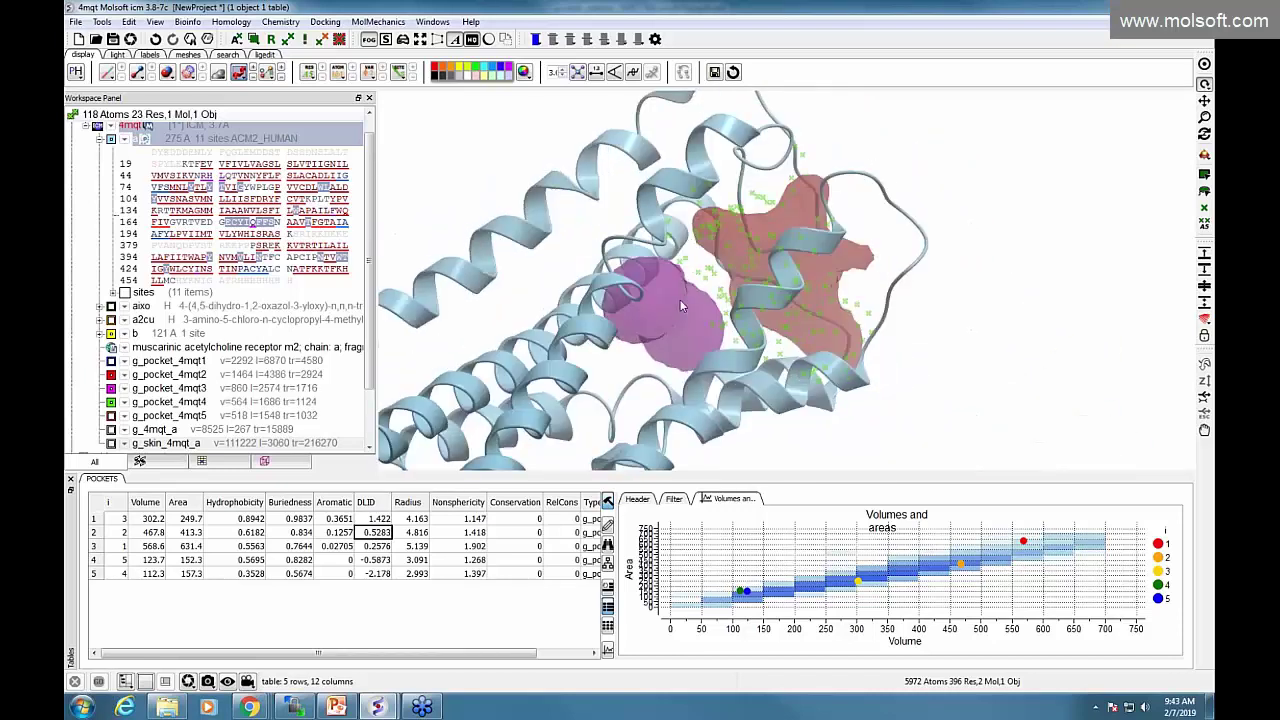
mouse_move(745, 358)
mouse_down()
mouse_move(699, 360)
mouse_move(767, 354)
mouse_up()
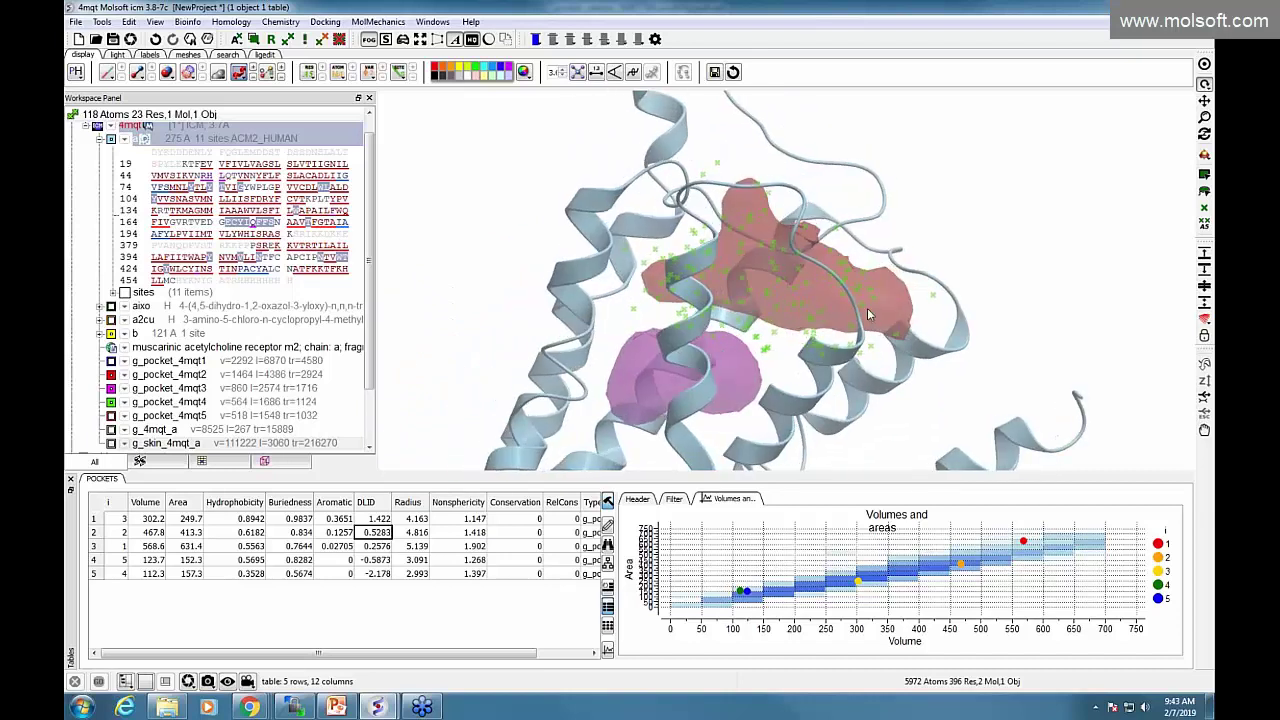
Collapse chain a's sequence in the workspace and load structure 4mqs through a PDB search.
click(100, 143)
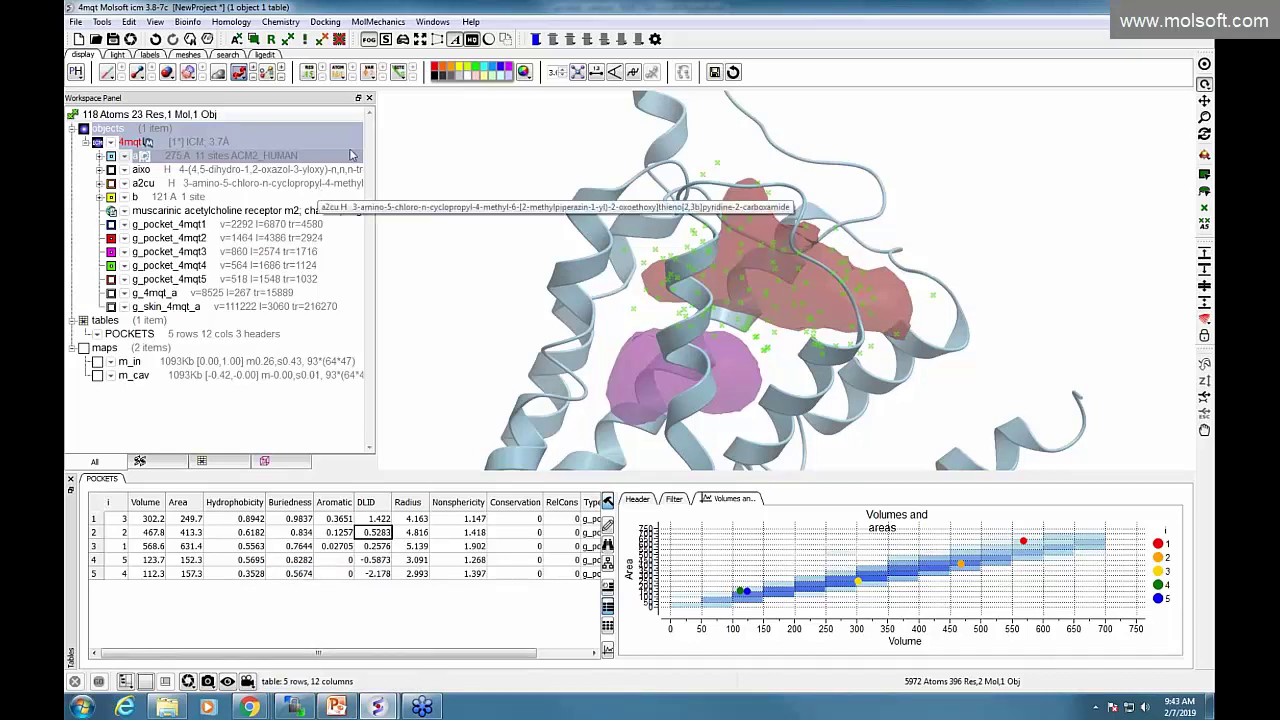
click(228, 55)
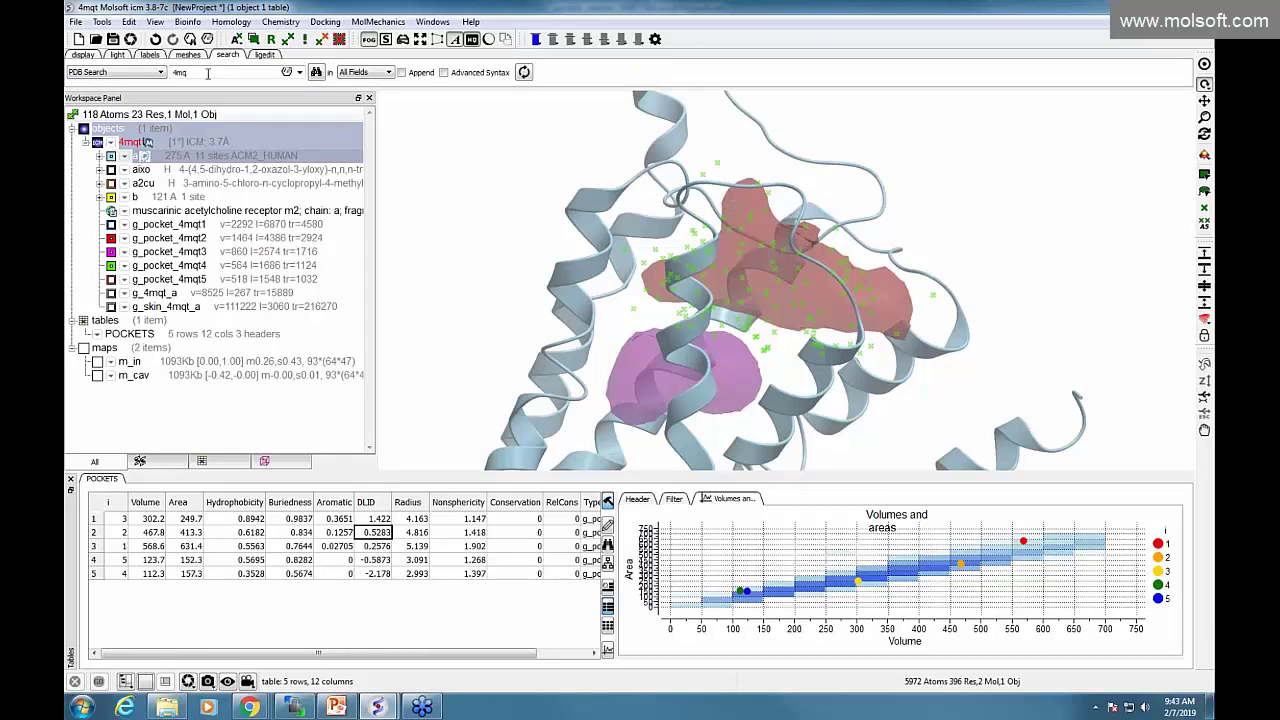
key(Return)
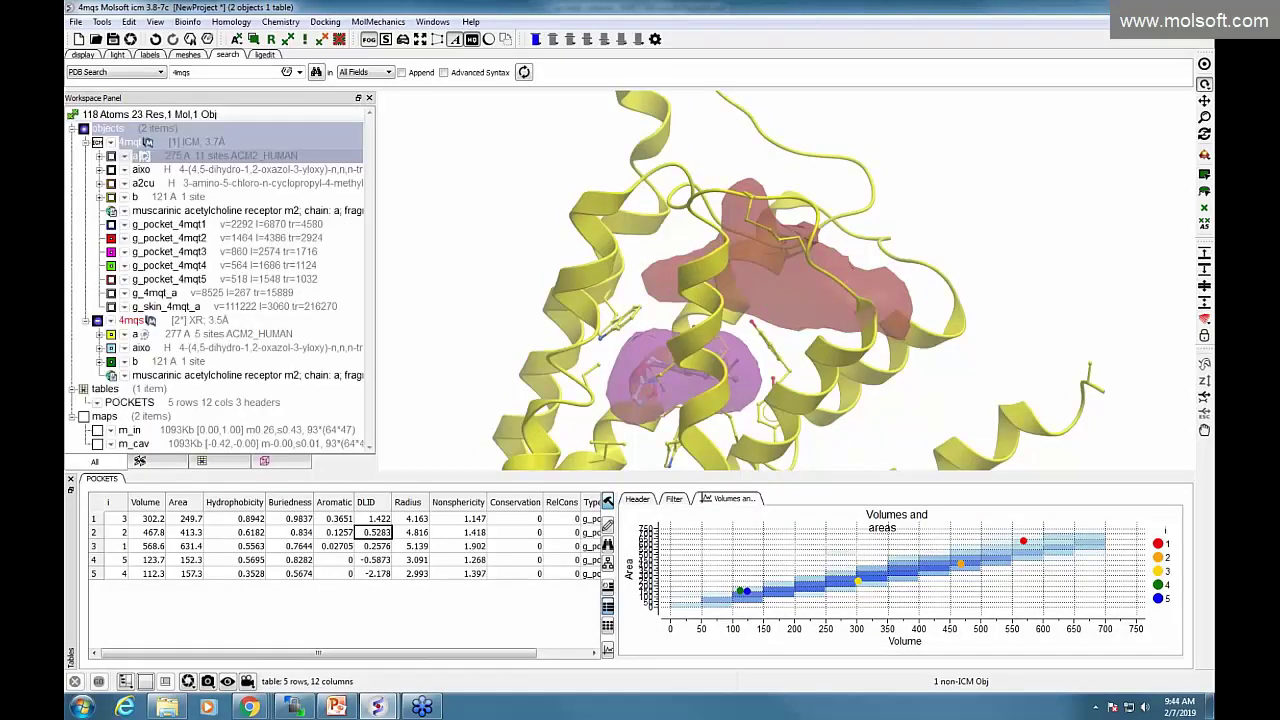
Display the ribbon of chain a of 4mqt and examine how it overlays 4mqs around the pockets and ligand aixo.
click(112, 157)
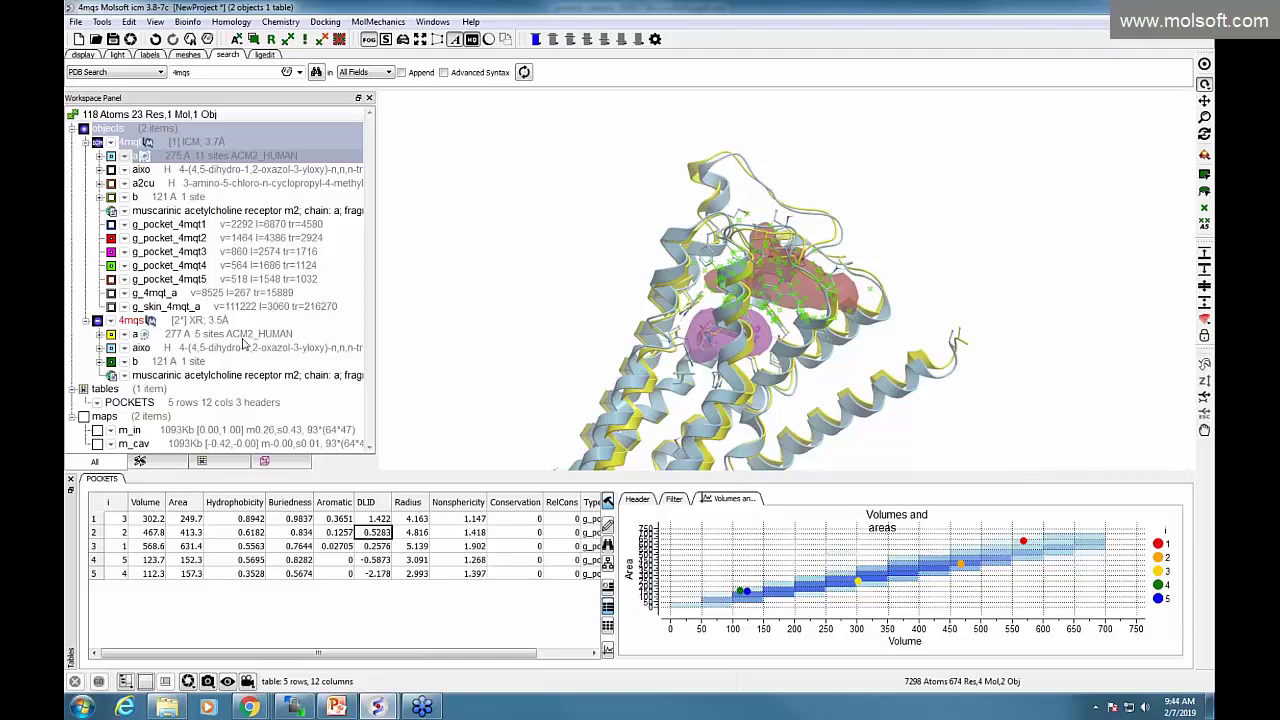
click(150, 350)
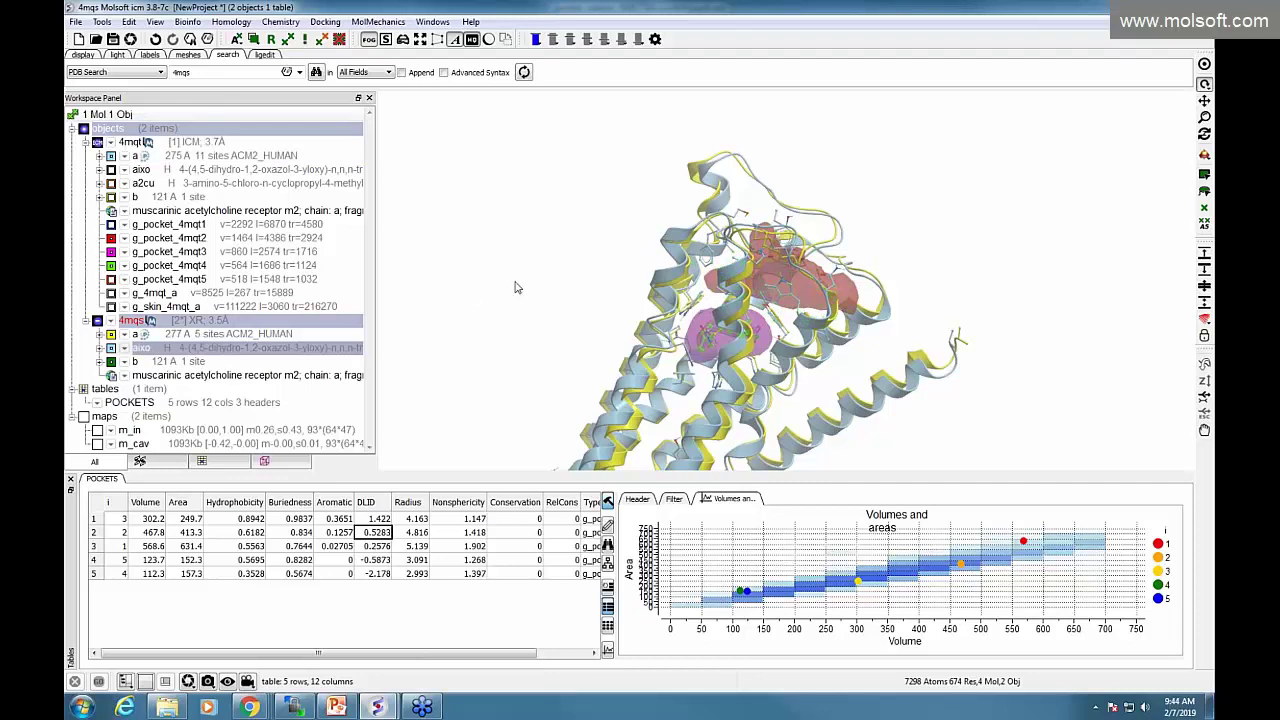
click(532, 228)
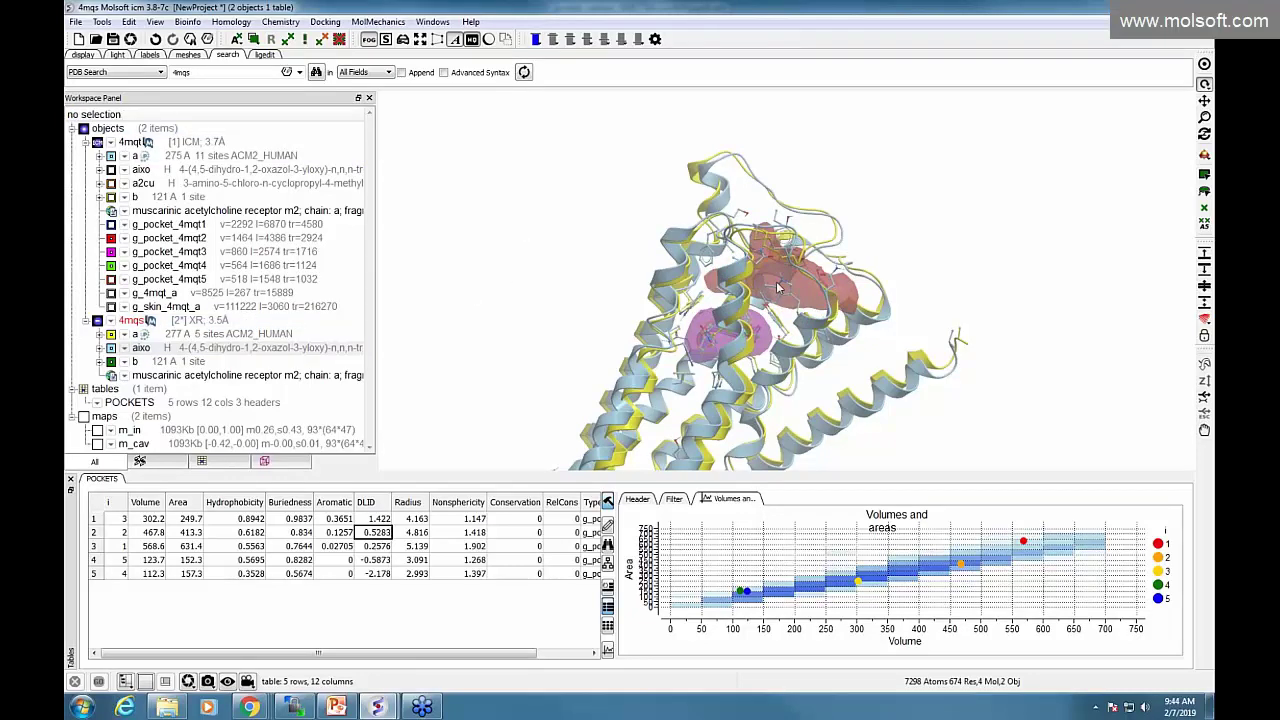
drag(772, 290, 740, 300)
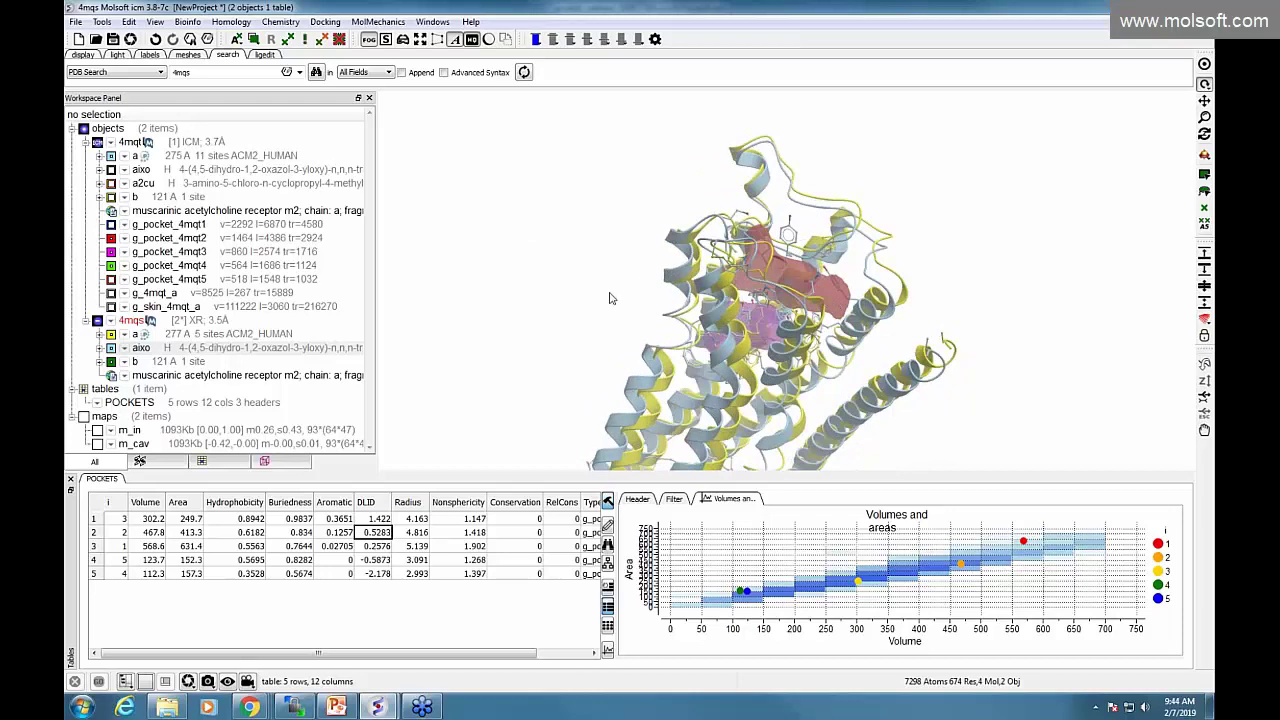
drag(581, 300, 558, 318)
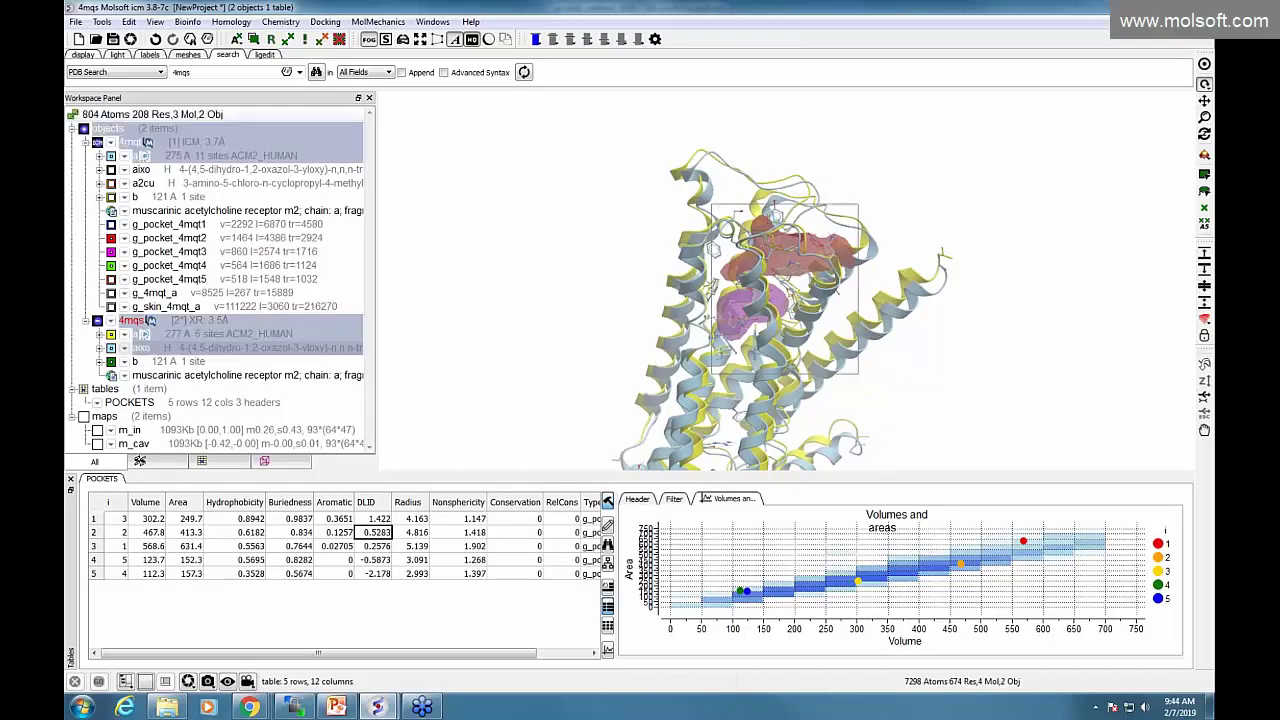
click(580, 266)
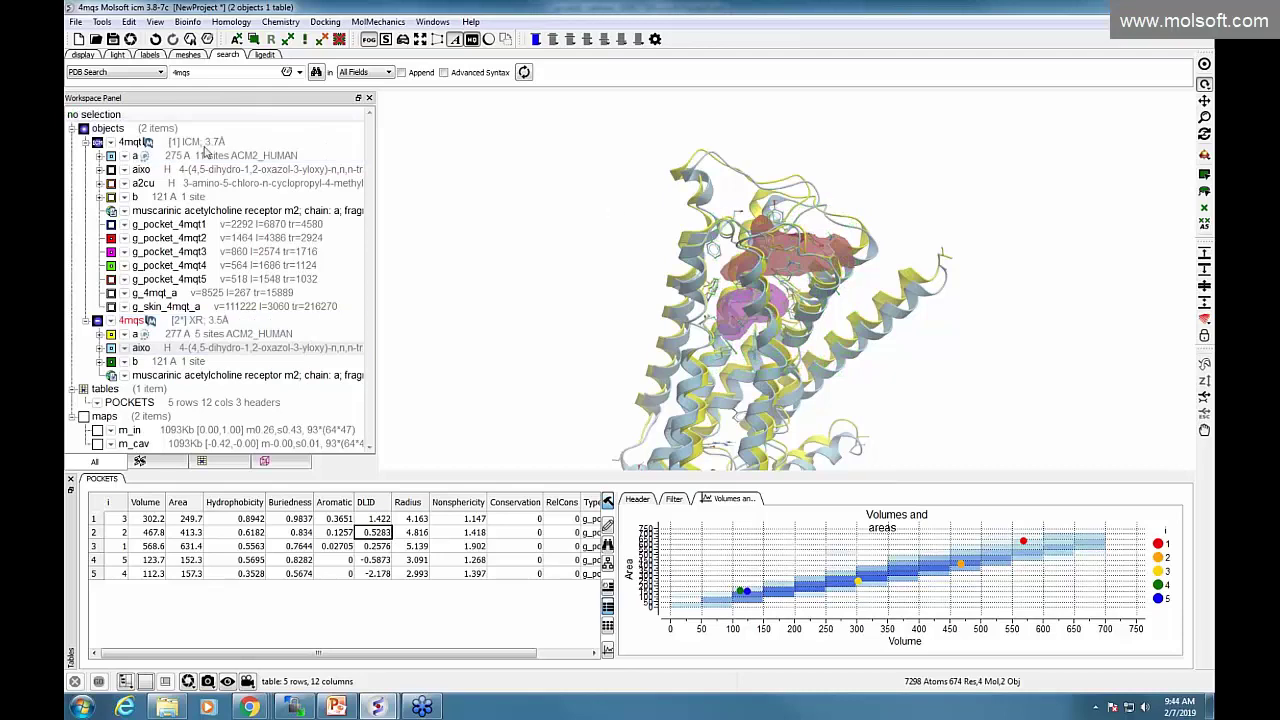
Superimpose chain a of 4mqs onto chain a of 4mqt, keeping 4mqt as the static object.
click(206, 160)
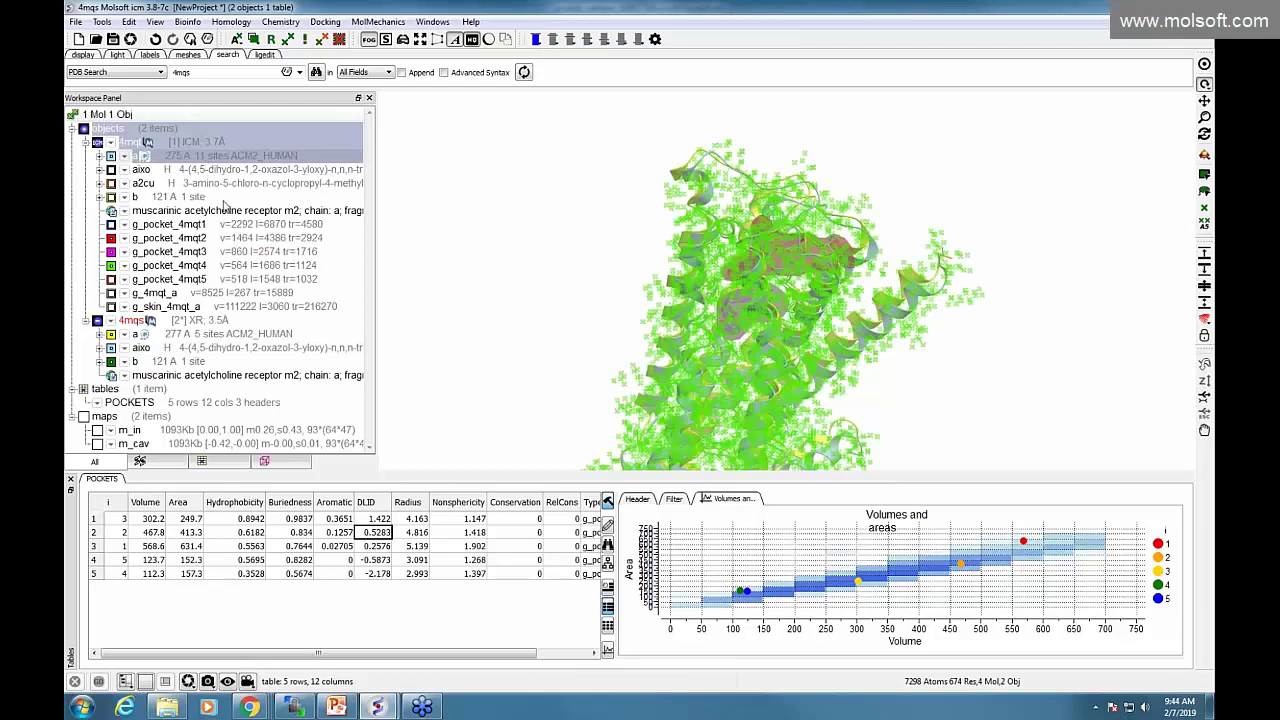
ctrl+click(228, 336)
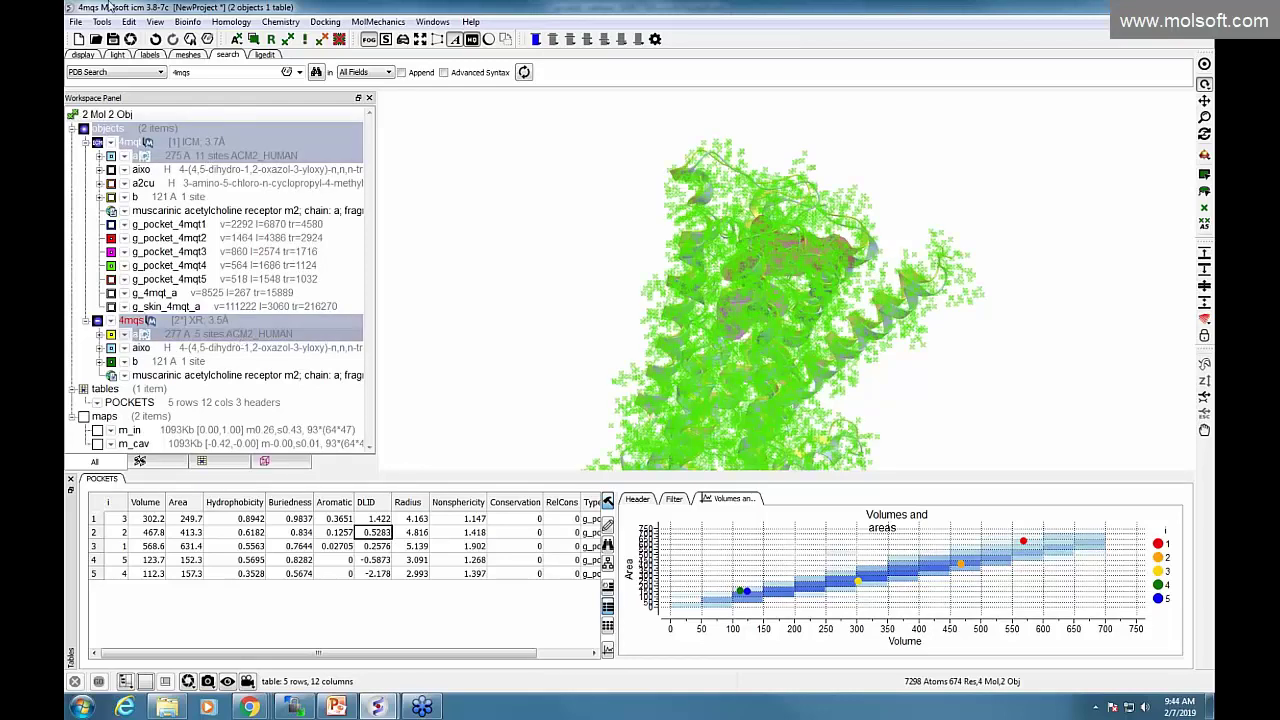
click(84, 55)
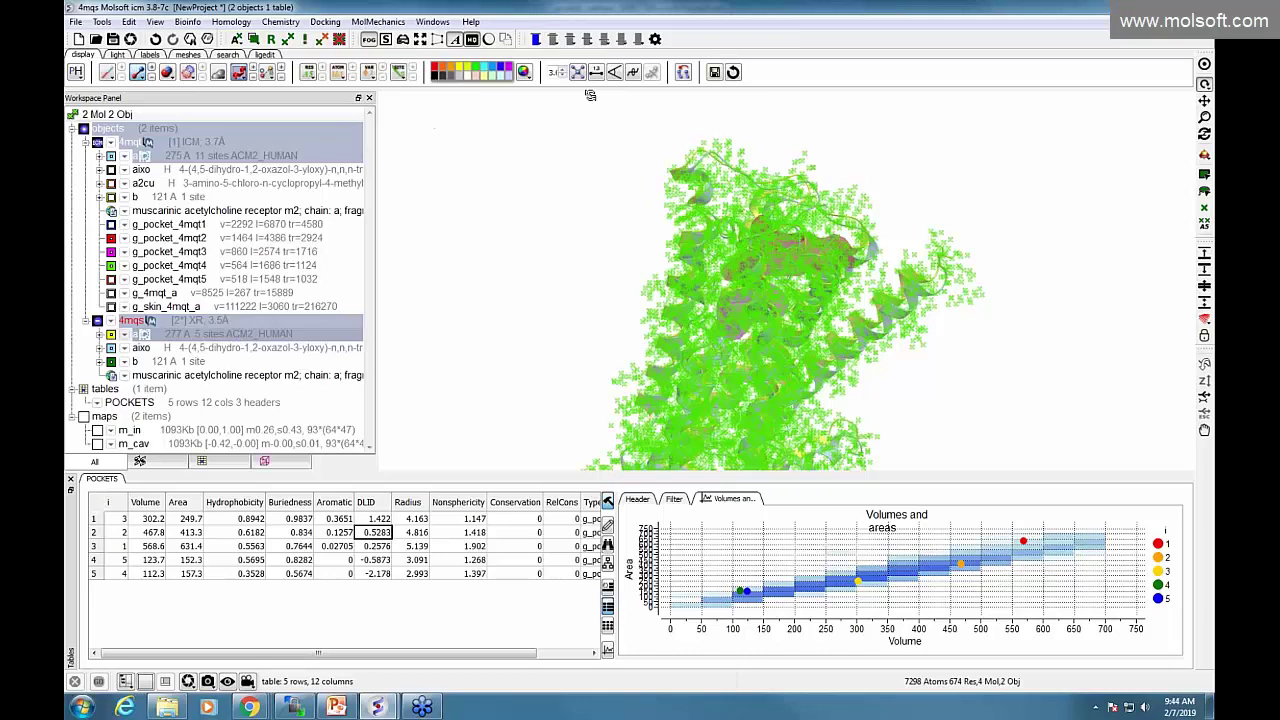
click(683, 72)
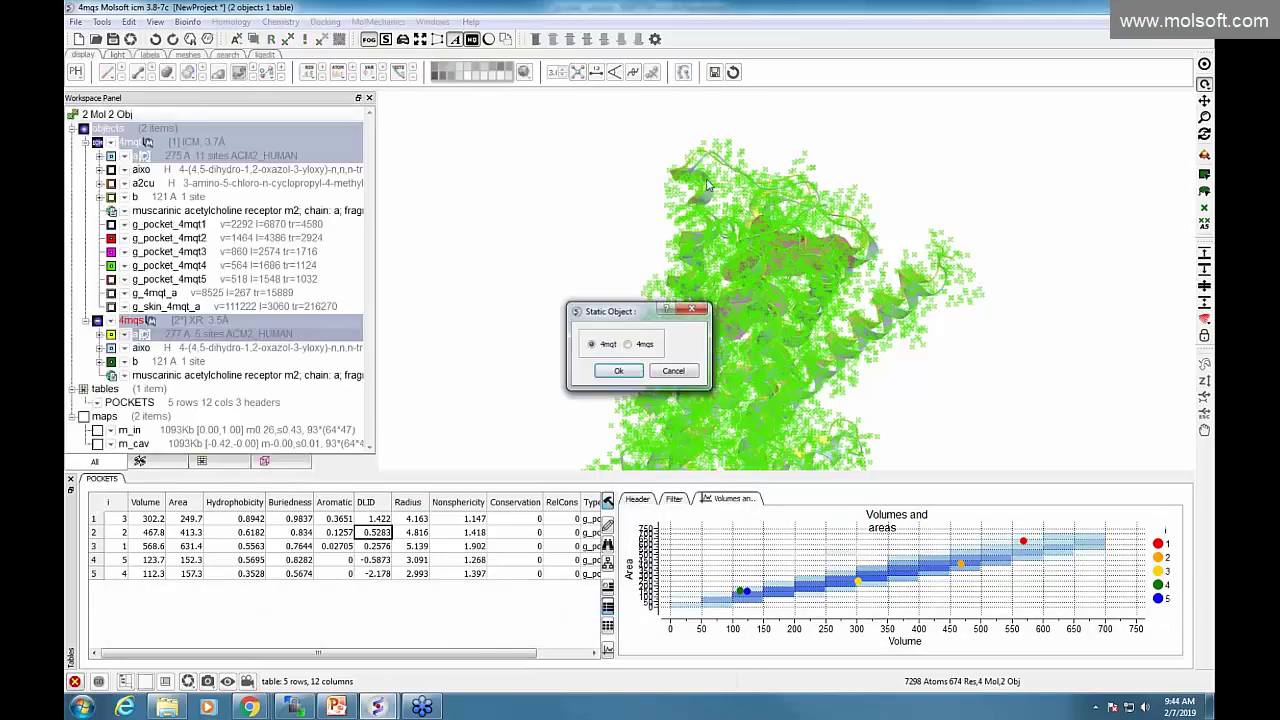
click(618, 371)
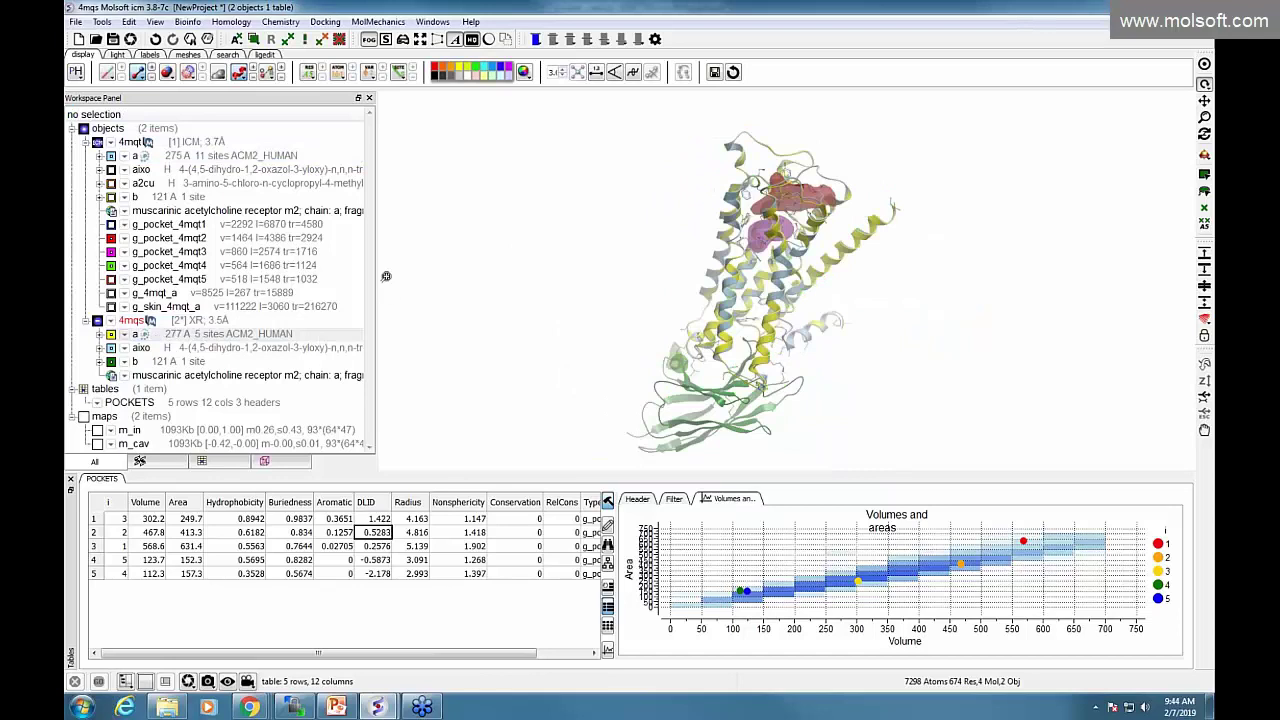
Close the POCKETS table and hide the stick representation so only the ribbons and pocket surfaces are shown.
scroll(437, 217, up, 5)
mouse_move(511, 289)
mouse_down()
mouse_move(519, 319)
mouse_move(508, 310)
mouse_up()
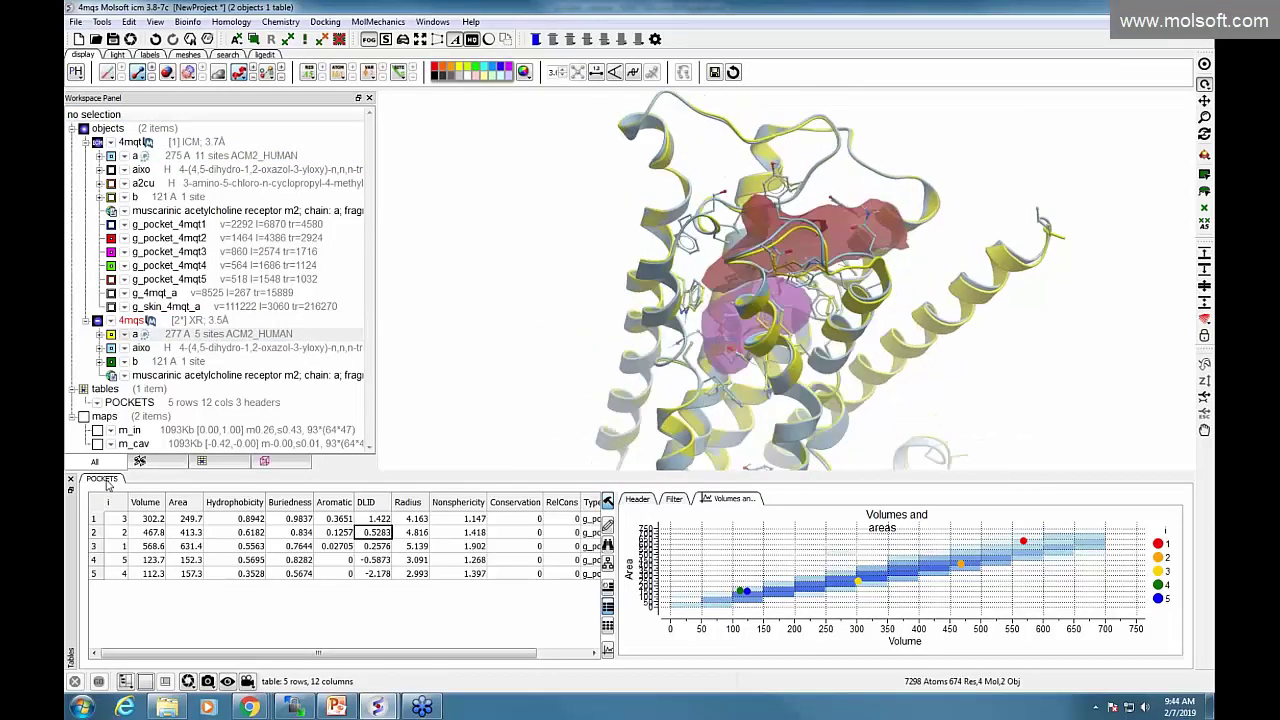
click(71, 480)
drag(529, 355, 522, 350)
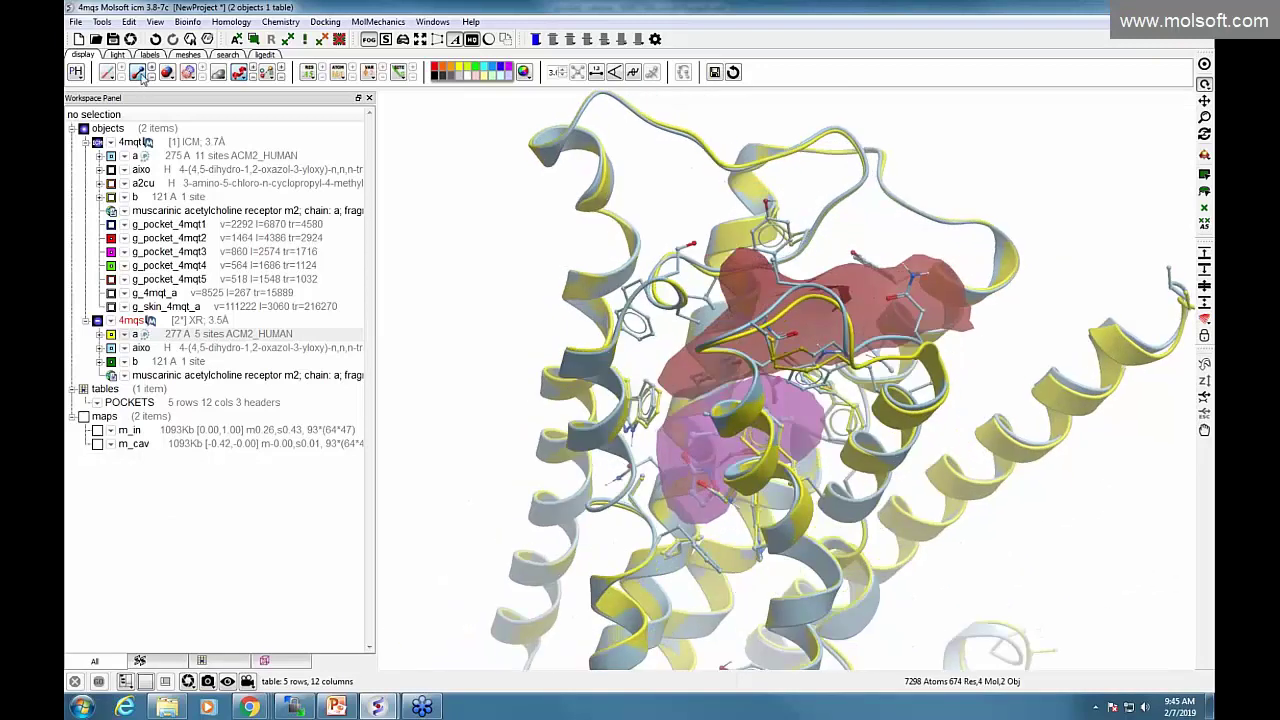
click(138, 73)
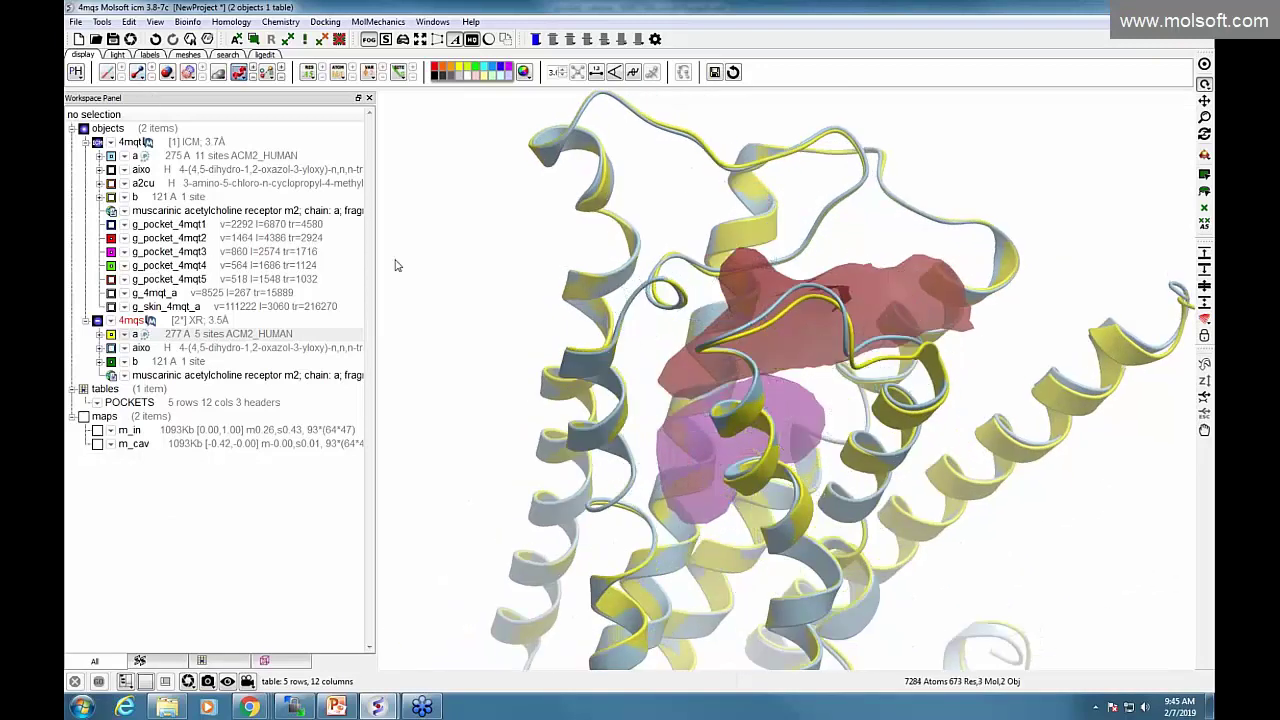
scroll(505, 284, down, 1)
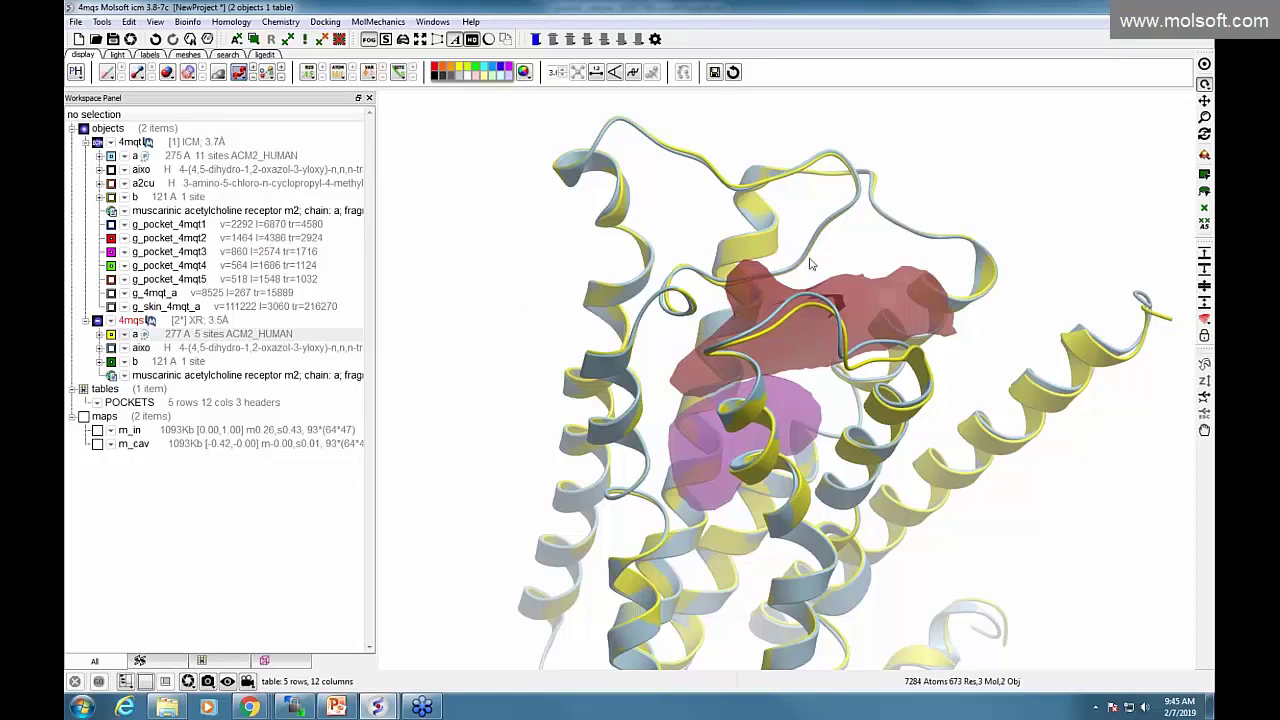
Convert 4mqs to an ICM object, deleting water, optimizing HisProAsnGlnCys and replacing the original.
right_click(199, 328)
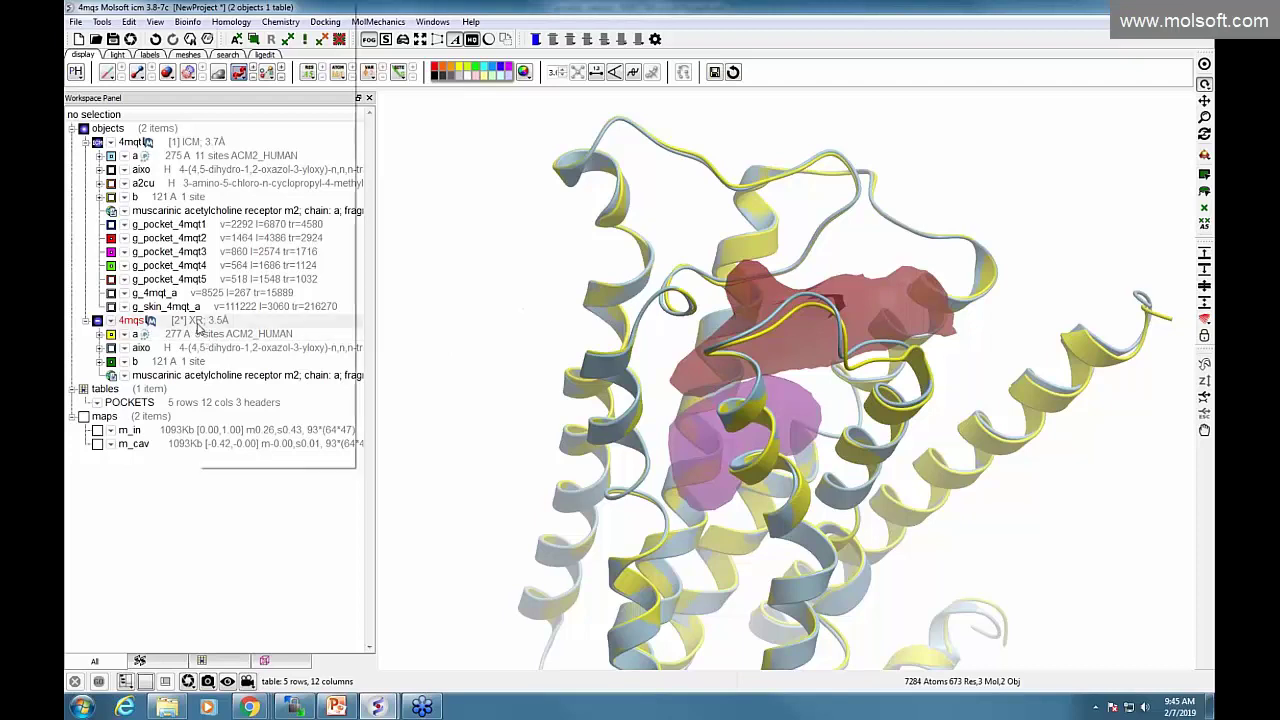
click(252, 62)
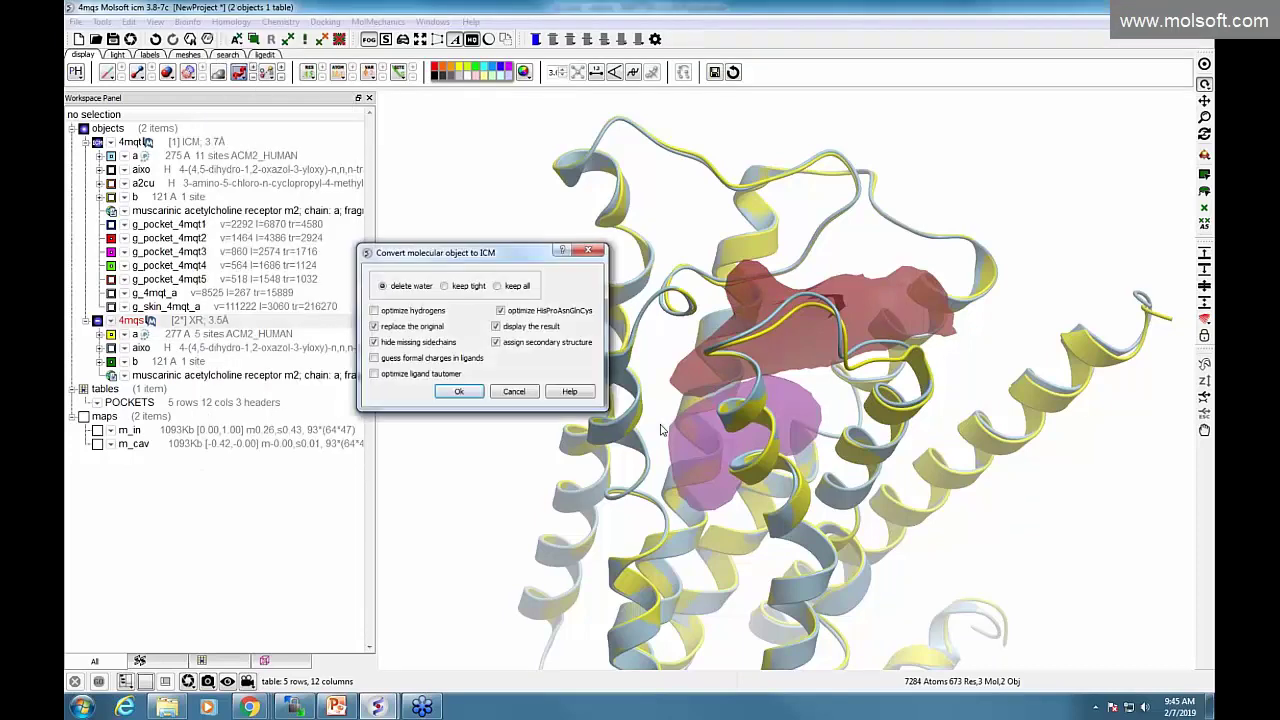
click(457, 392)
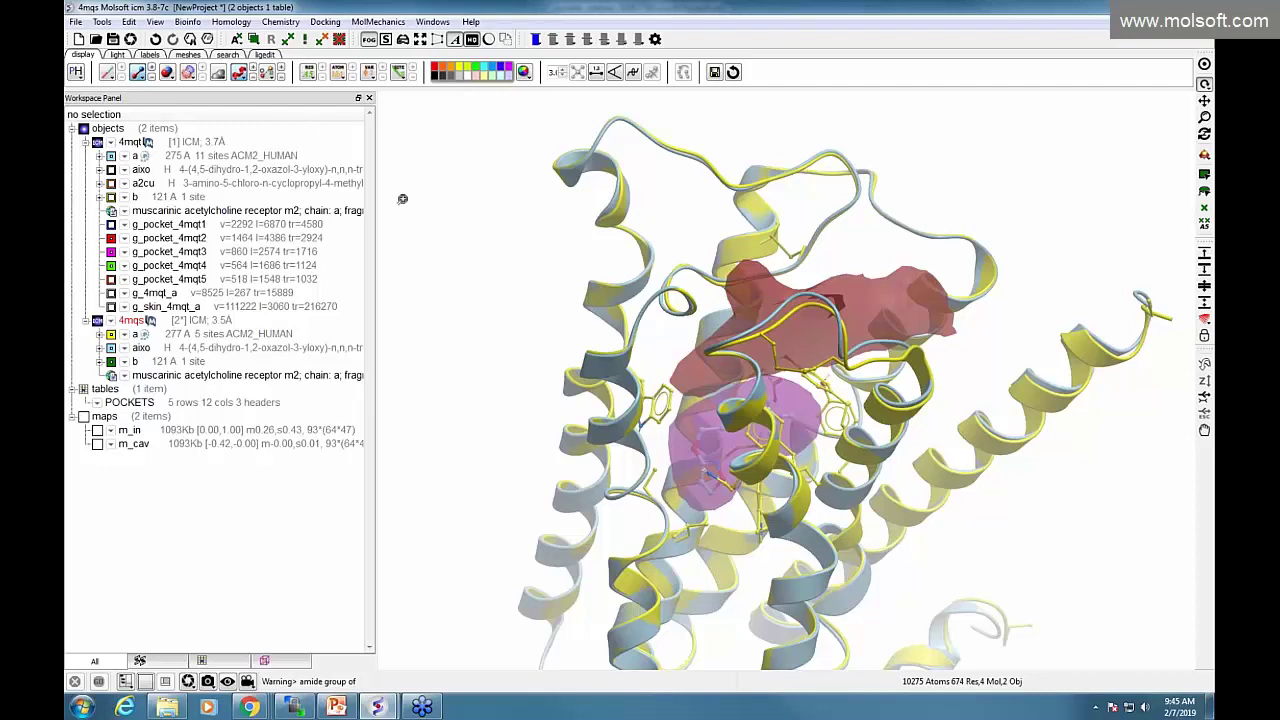
Show the terminal and tables panels again and shrink the terminal to a few lines.
scroll(400, 200, down, 2)
click(432, 21)
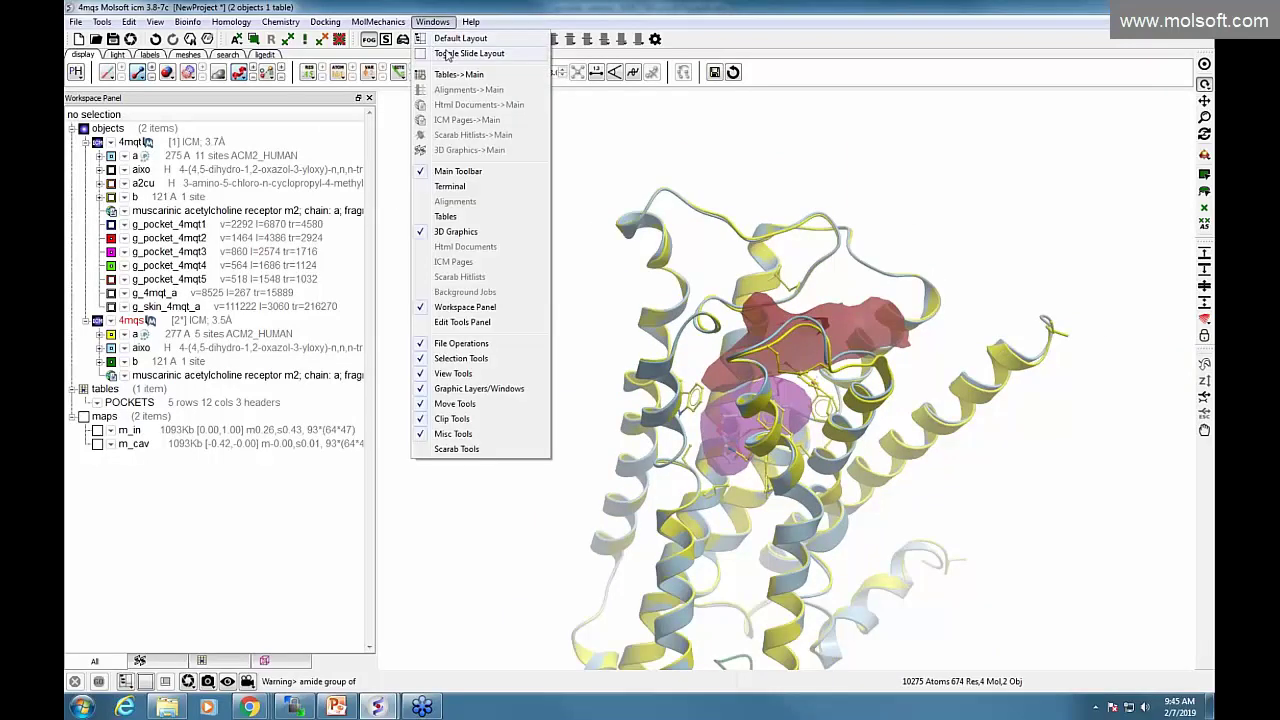
click(447, 52)
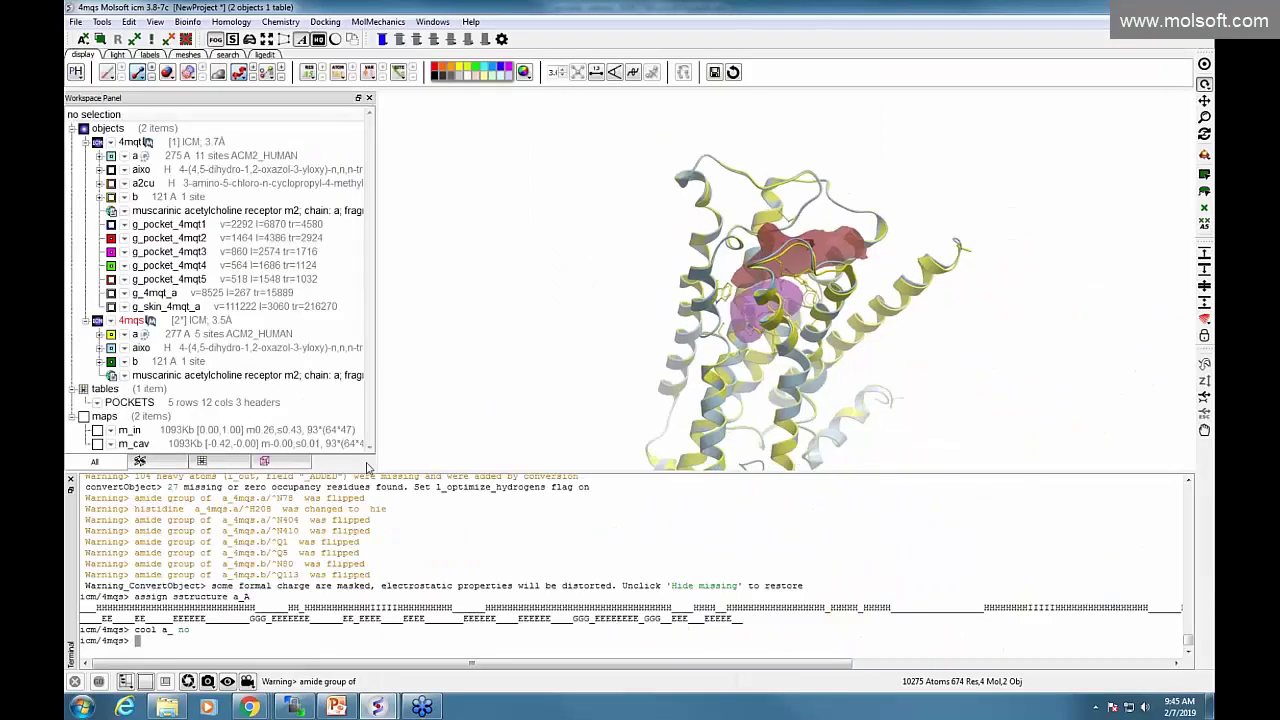
drag(391, 476, 391, 566)
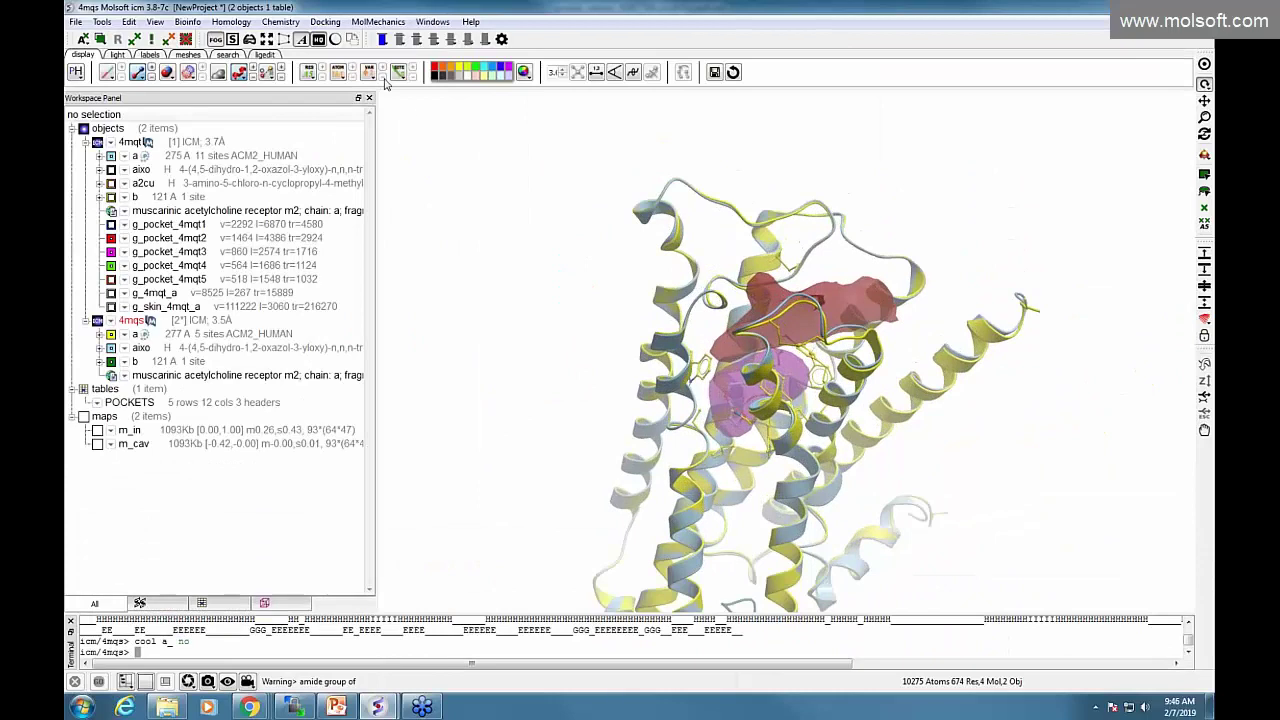
click(432, 21)
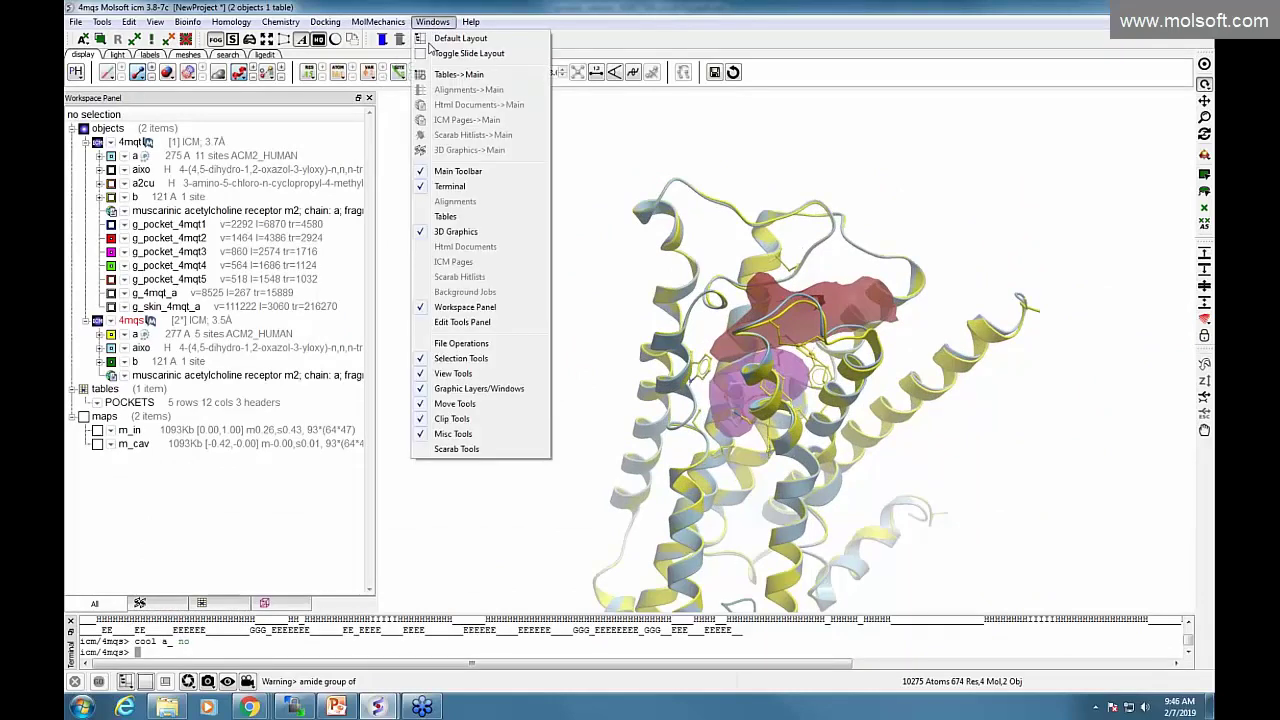
click(466, 216)
drag(402, 428, 404, 430)
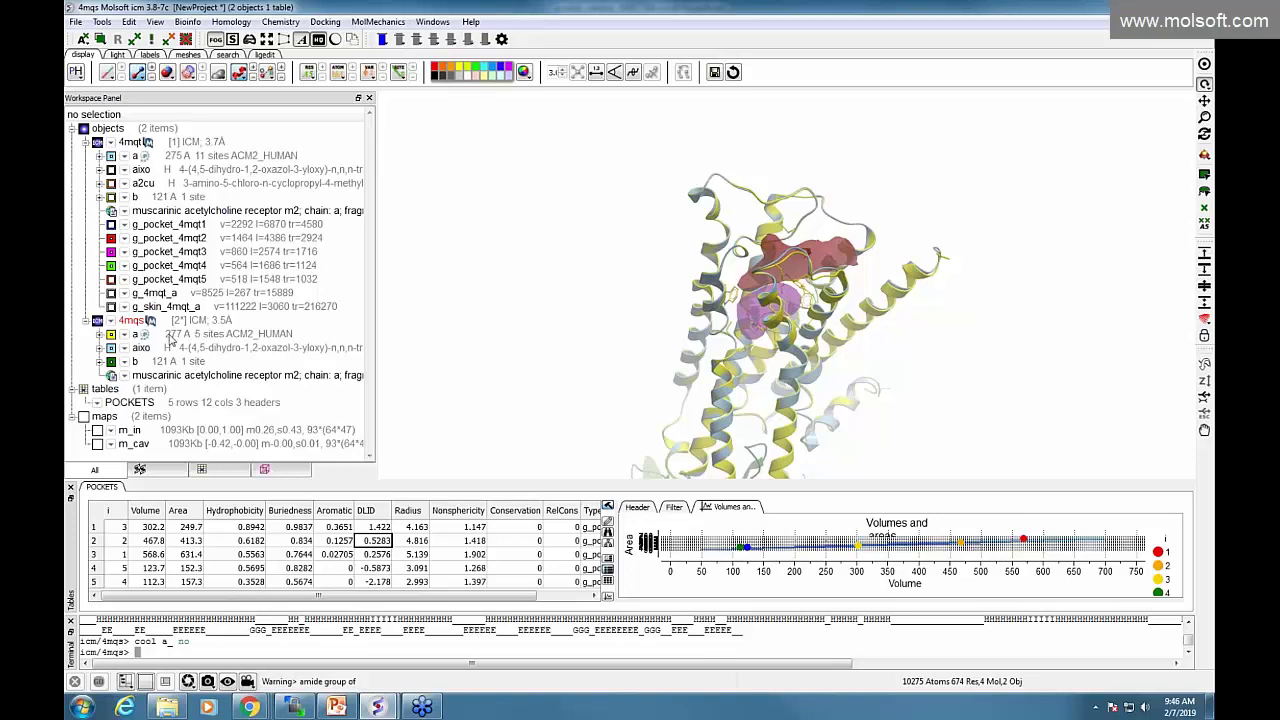
Predict binding pockets for chain a of 4mqs with icmPocketFinder at tolerance 4.6, creating sequence sites and displaying results.
click(172, 336)
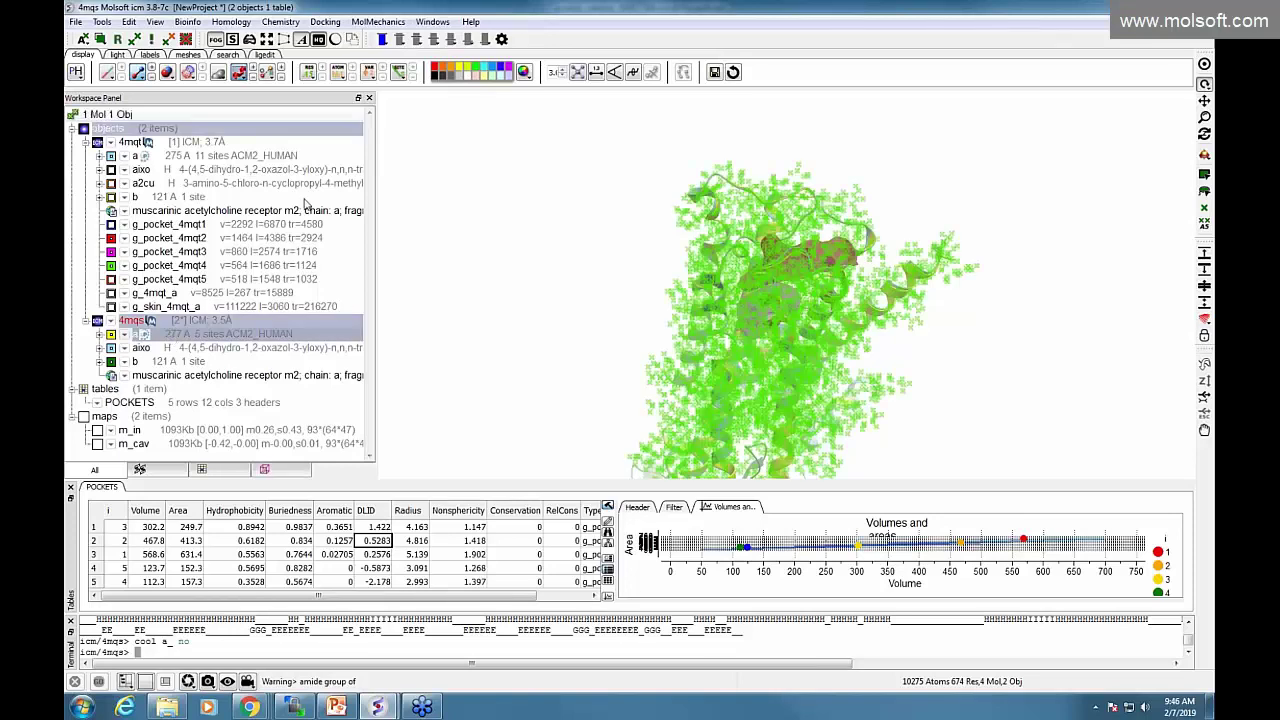
click(102, 21)
mouse_move(130, 53)
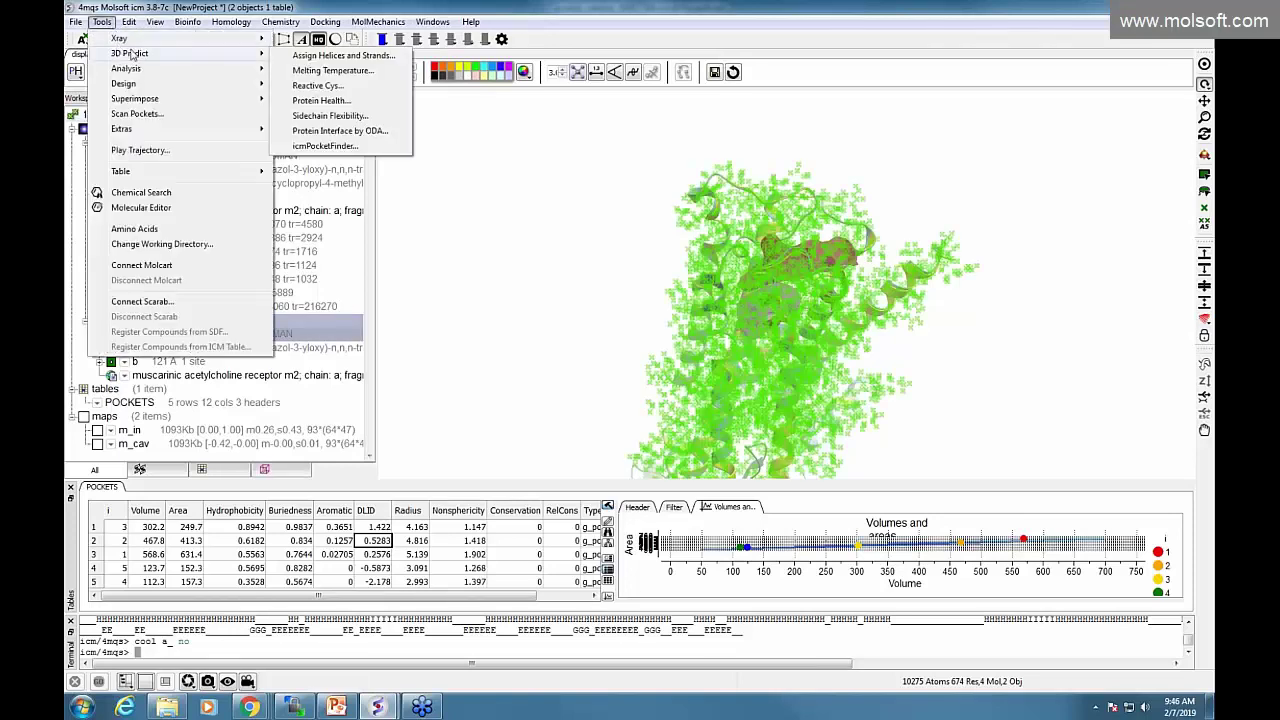
click(380, 143)
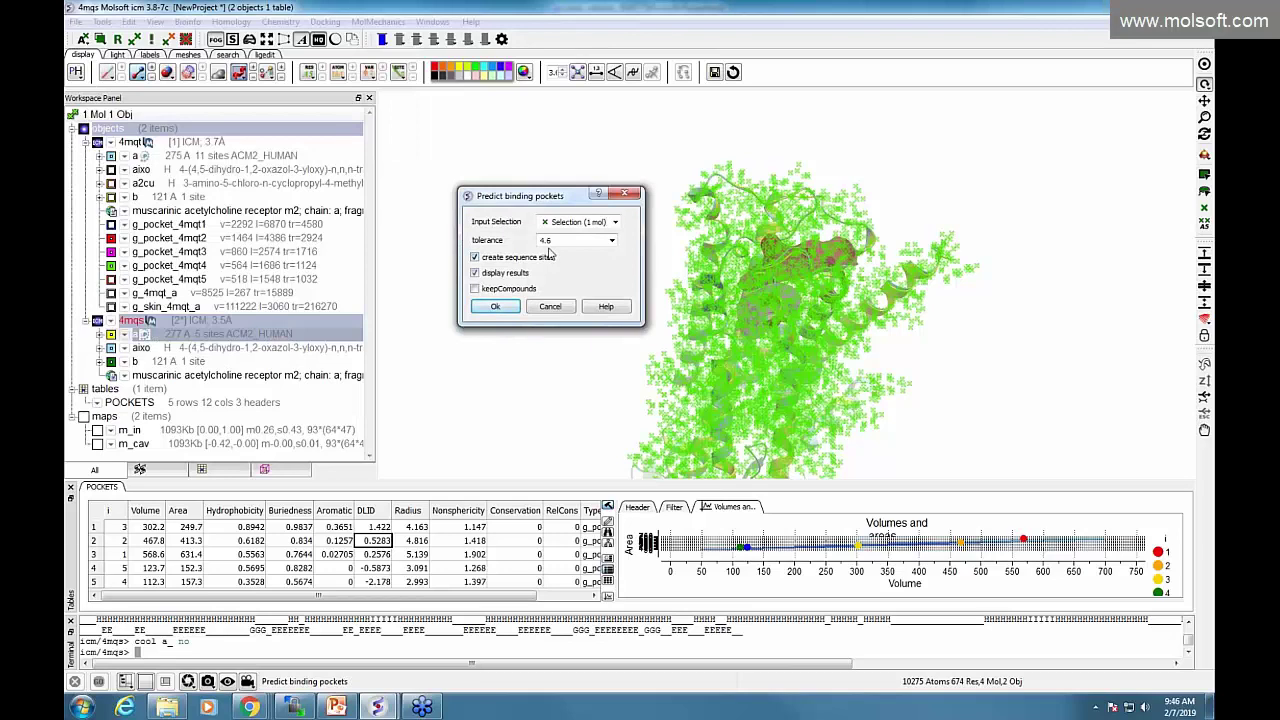
click(495, 306)
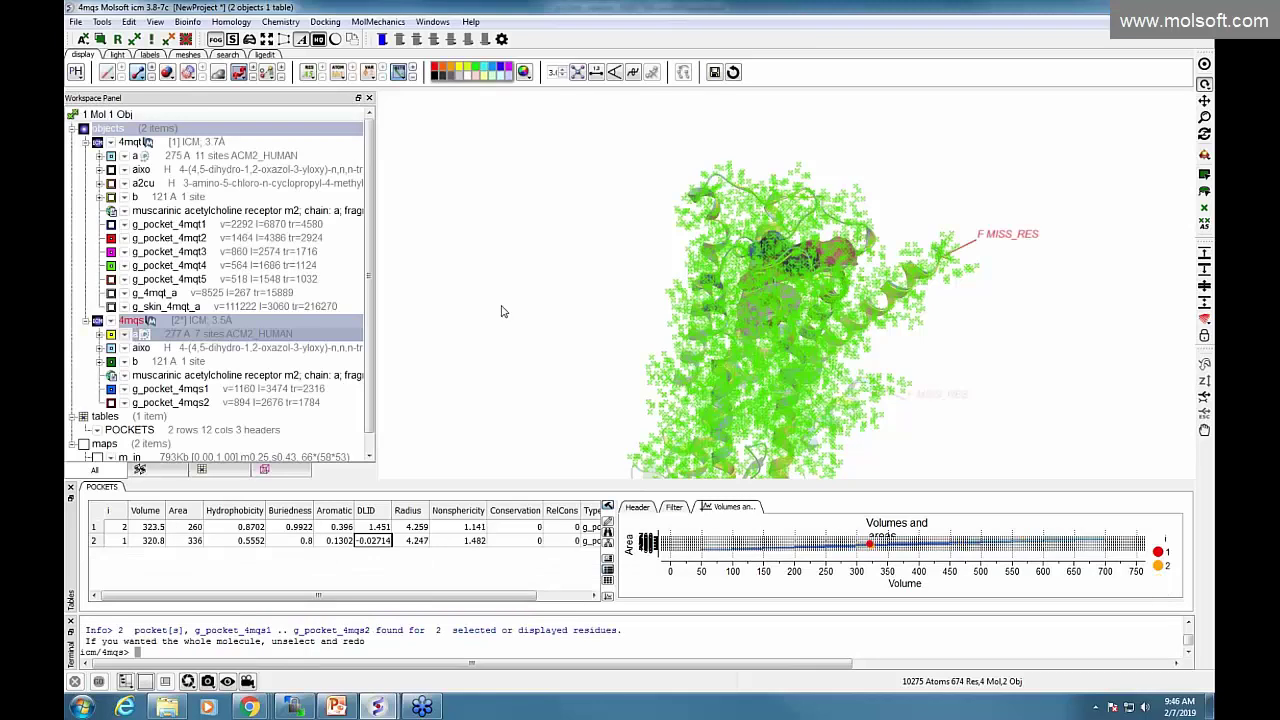
Display pocket g_pocket_4mqs2 with nothing selected, and close the POCKETS table and terminal to enlarge the 3D view.
click(111, 402)
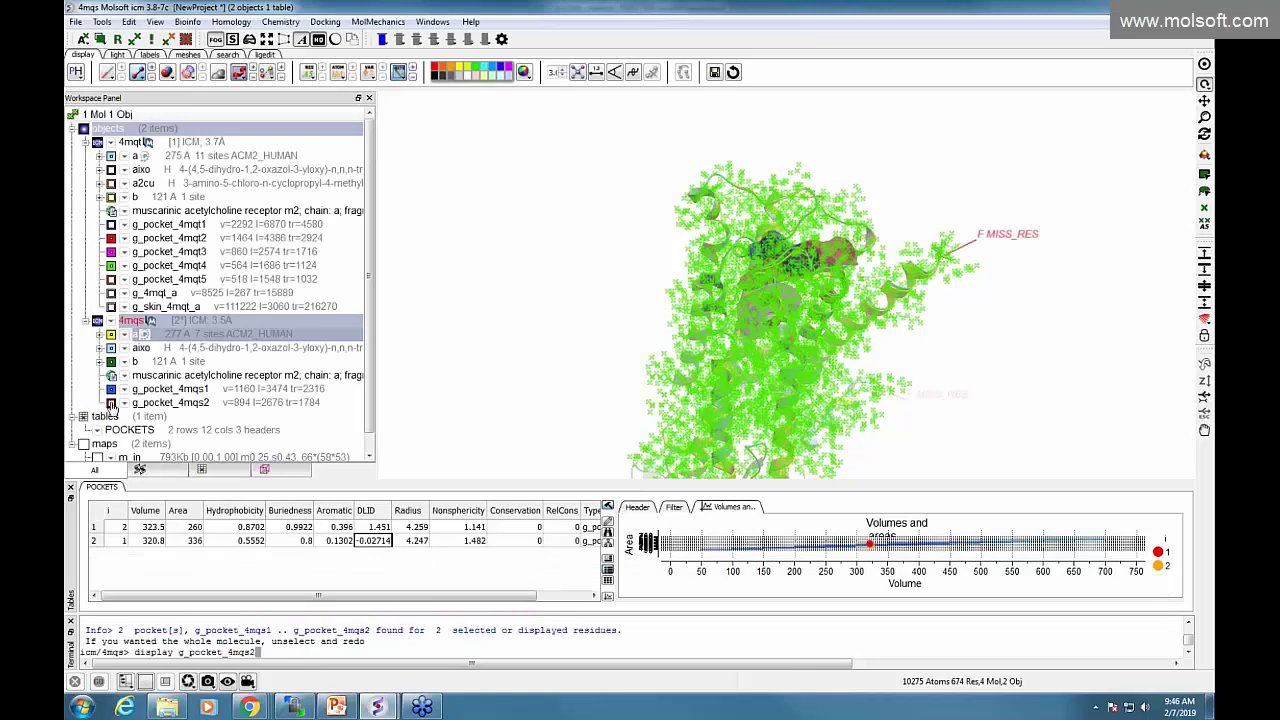
click(523, 289)
mouse_move(523, 289)
mouse_down()
mouse_move(517, 314)
mouse_move(503, 290)
mouse_up()
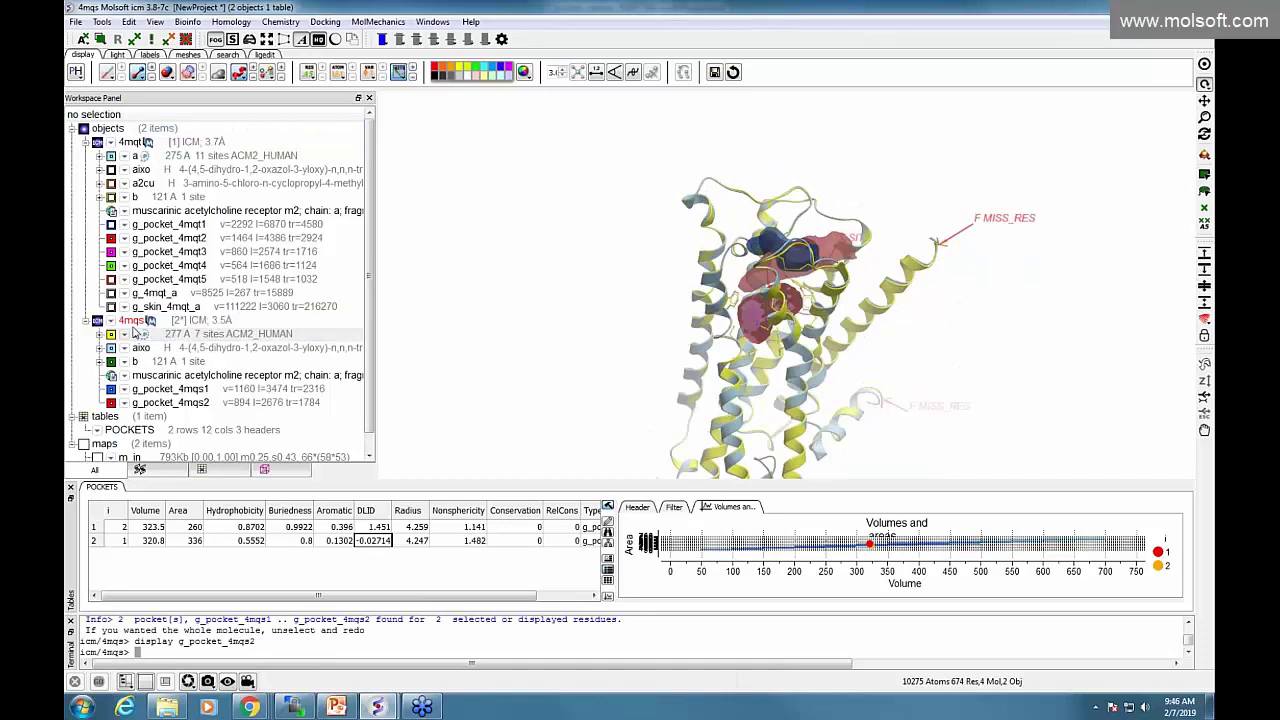
click(70, 488)
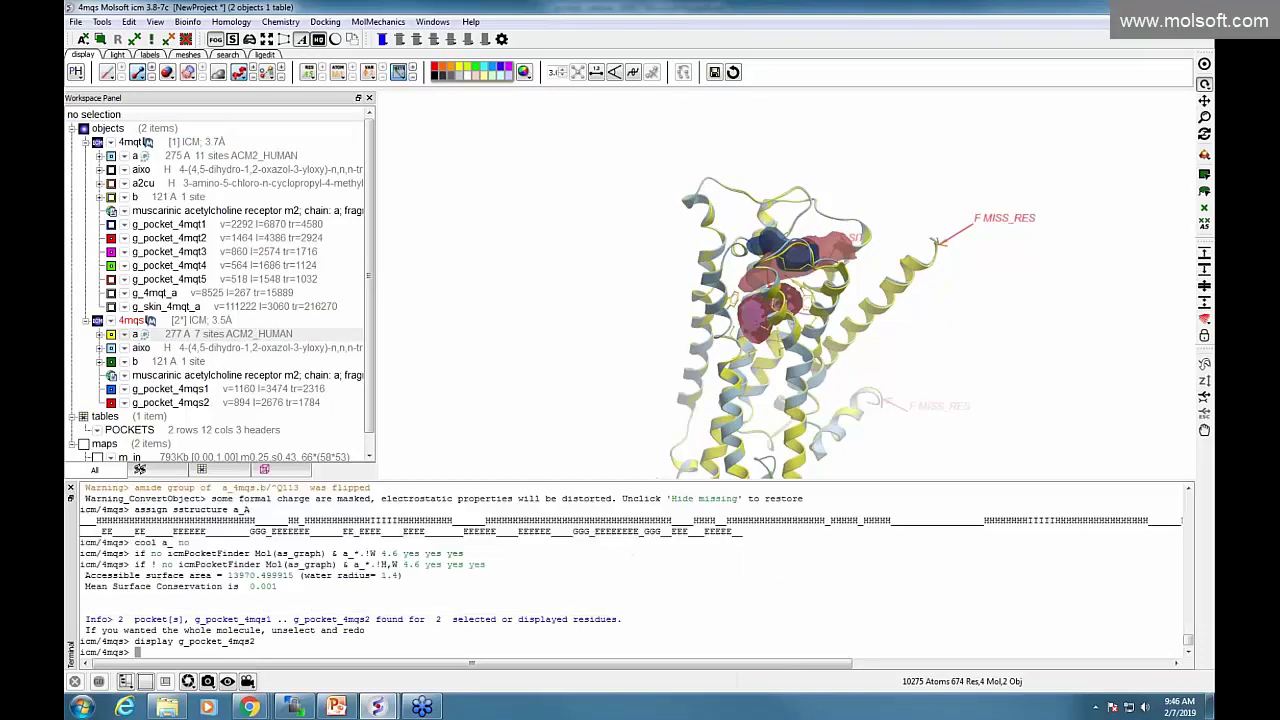
click(70, 485)
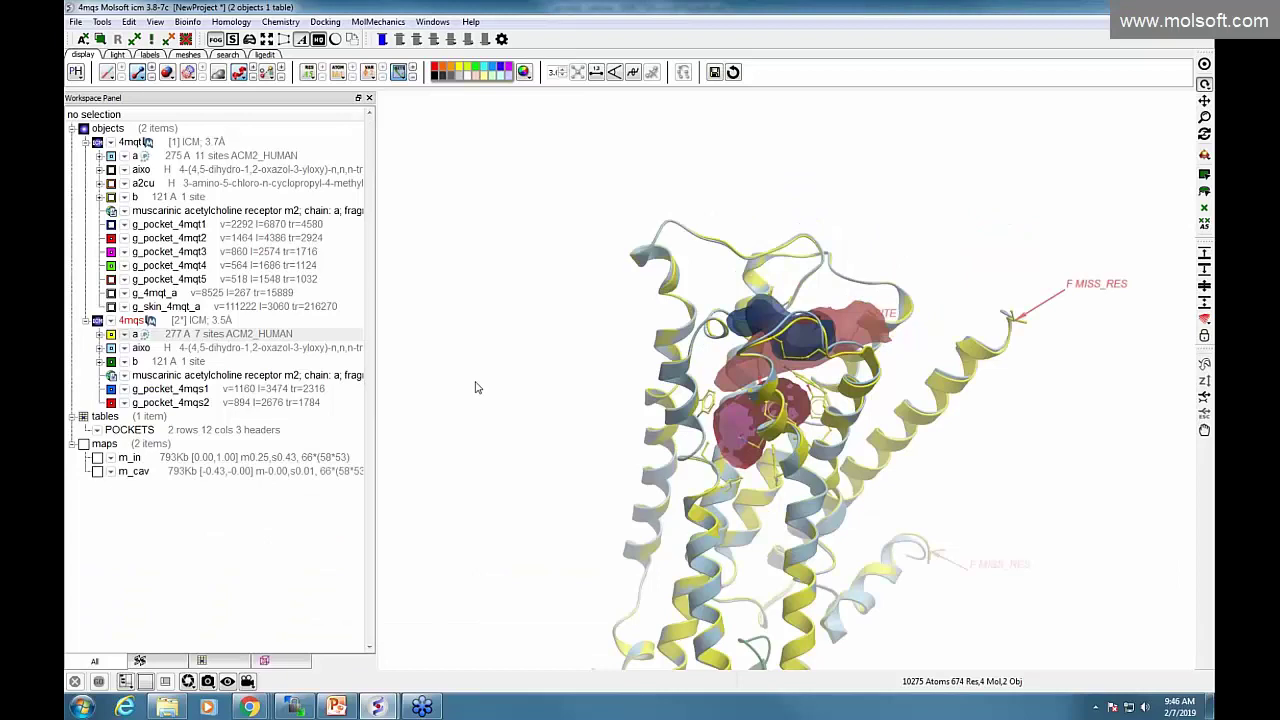
Hide pockets g_pocket_4mqs2 and g_pocket_4mqt3 and the site labels to compare the remaining pockets of both structures.
click(111, 402)
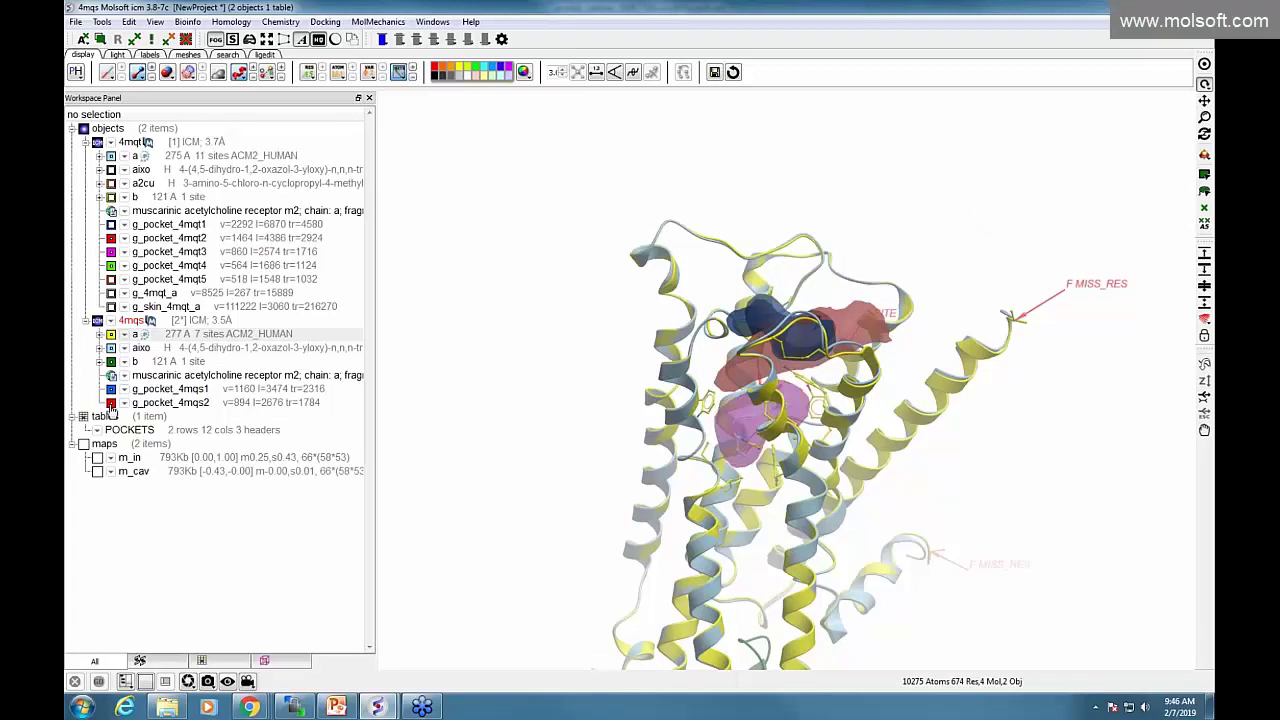
click(111, 251)
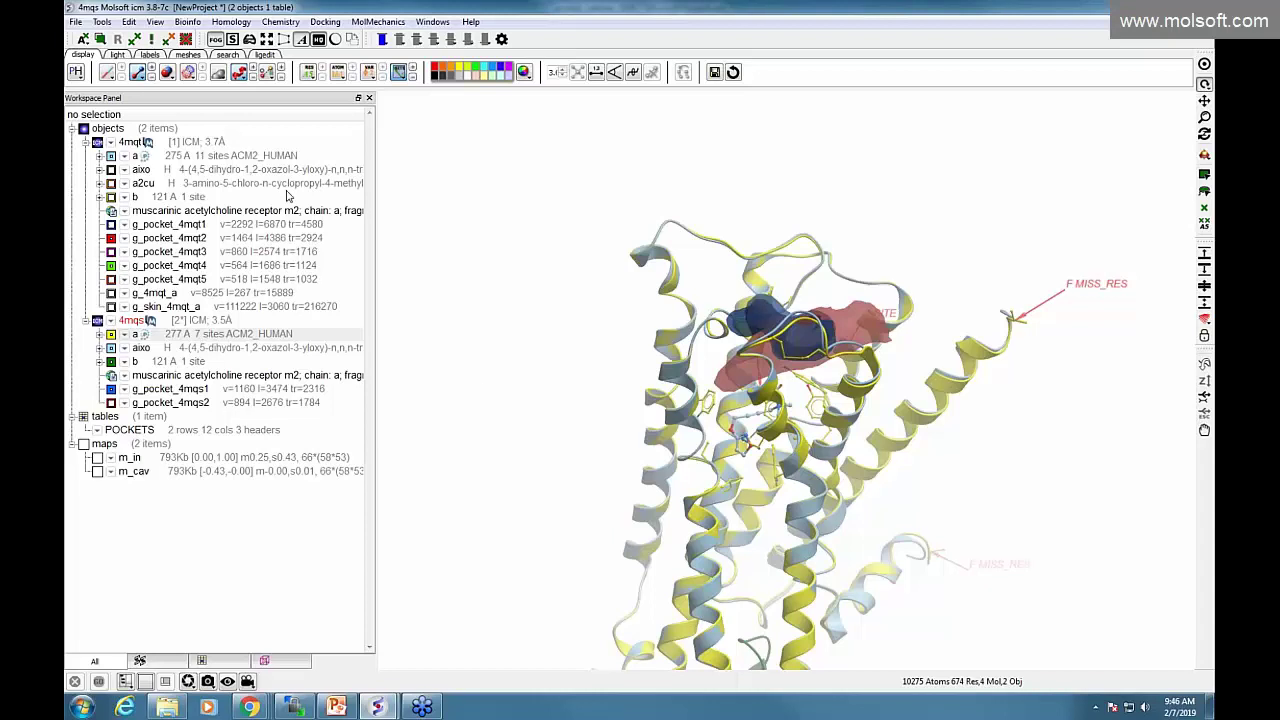
click(398, 75)
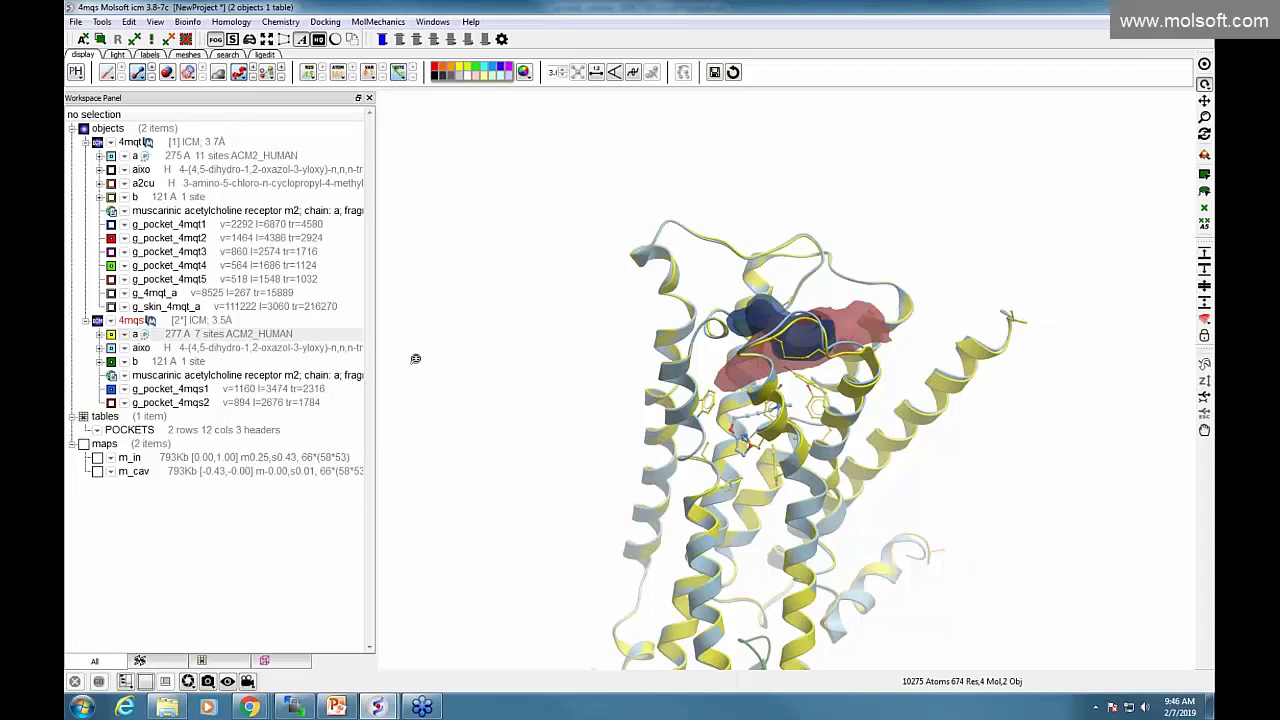
scroll(417, 323, up, 10)
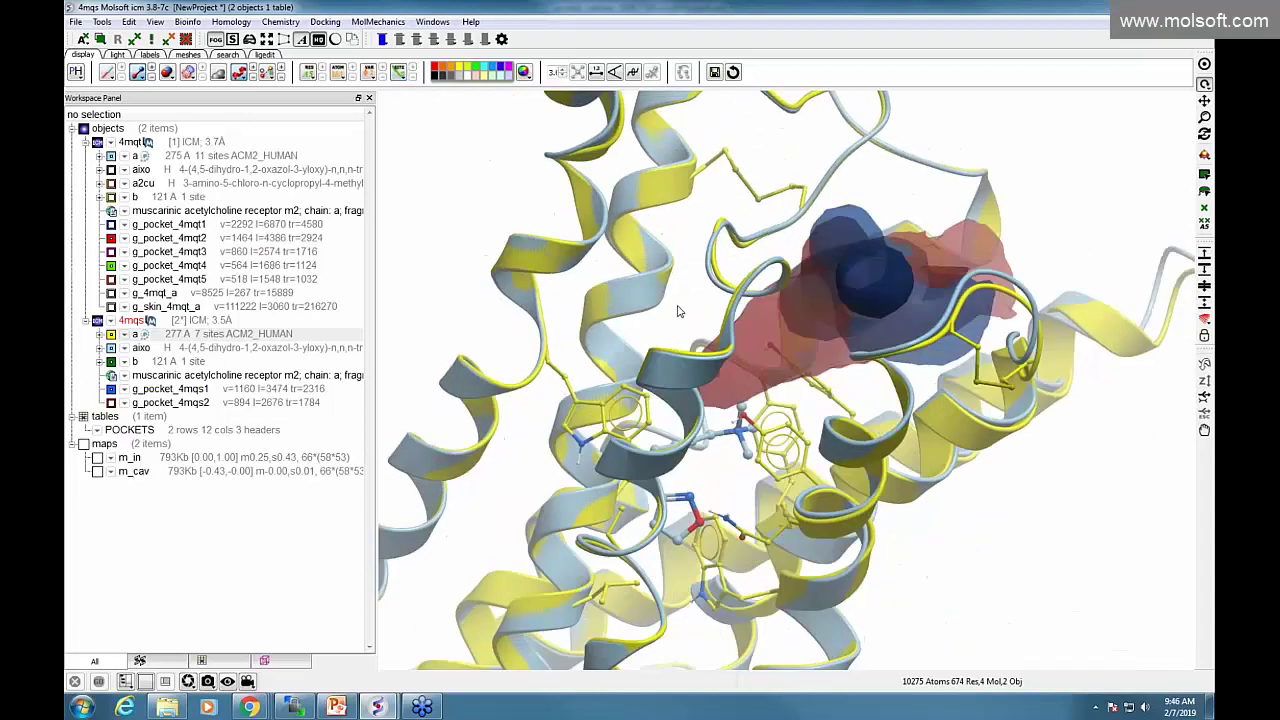
Switch pockets g_pocket_4mqs1 and g_pocket_4mqt2 to wire representation to compare where they overlap.
drag(677, 312, 460, 345)
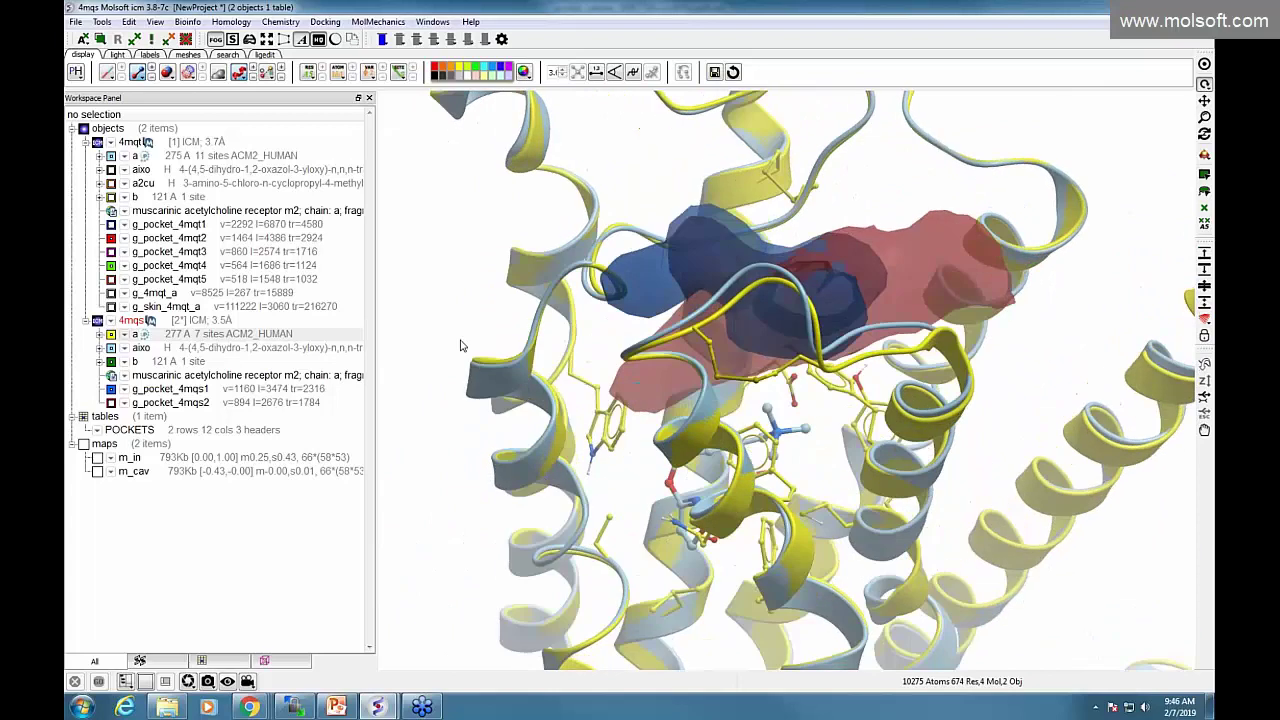
click(120, 392)
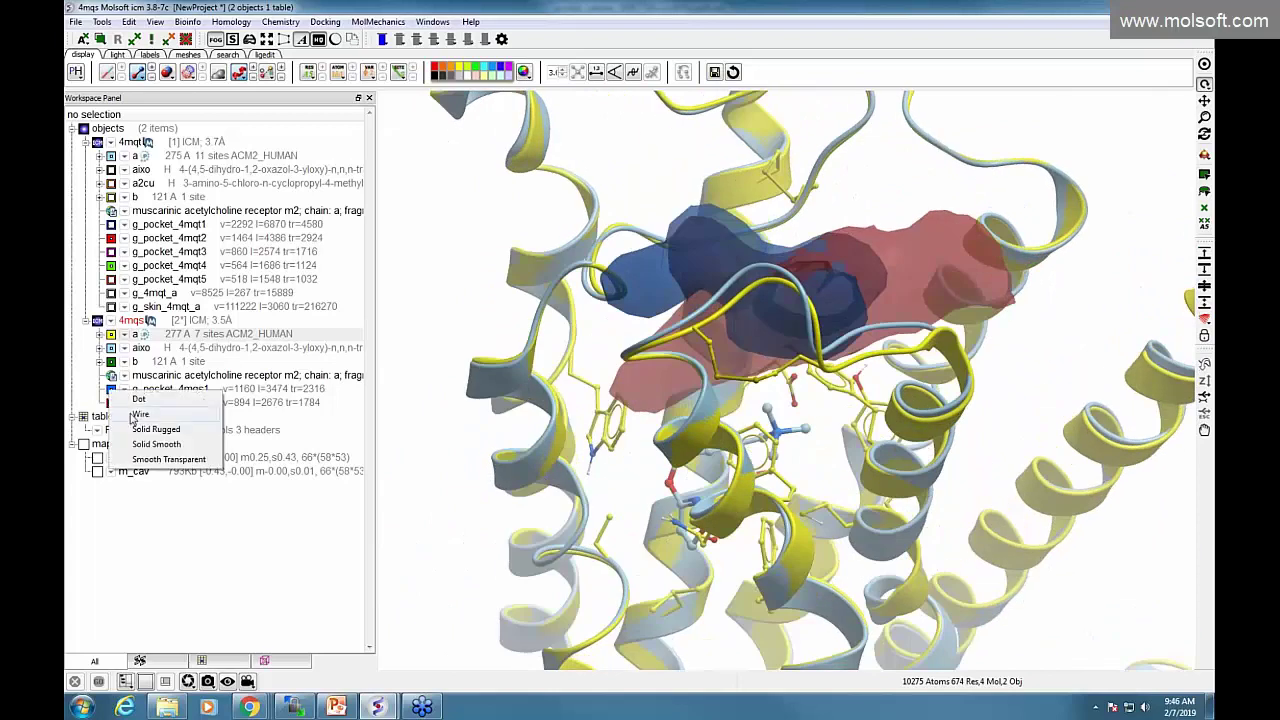
click(142, 419)
drag(690, 420, 257, 275)
click(124, 239)
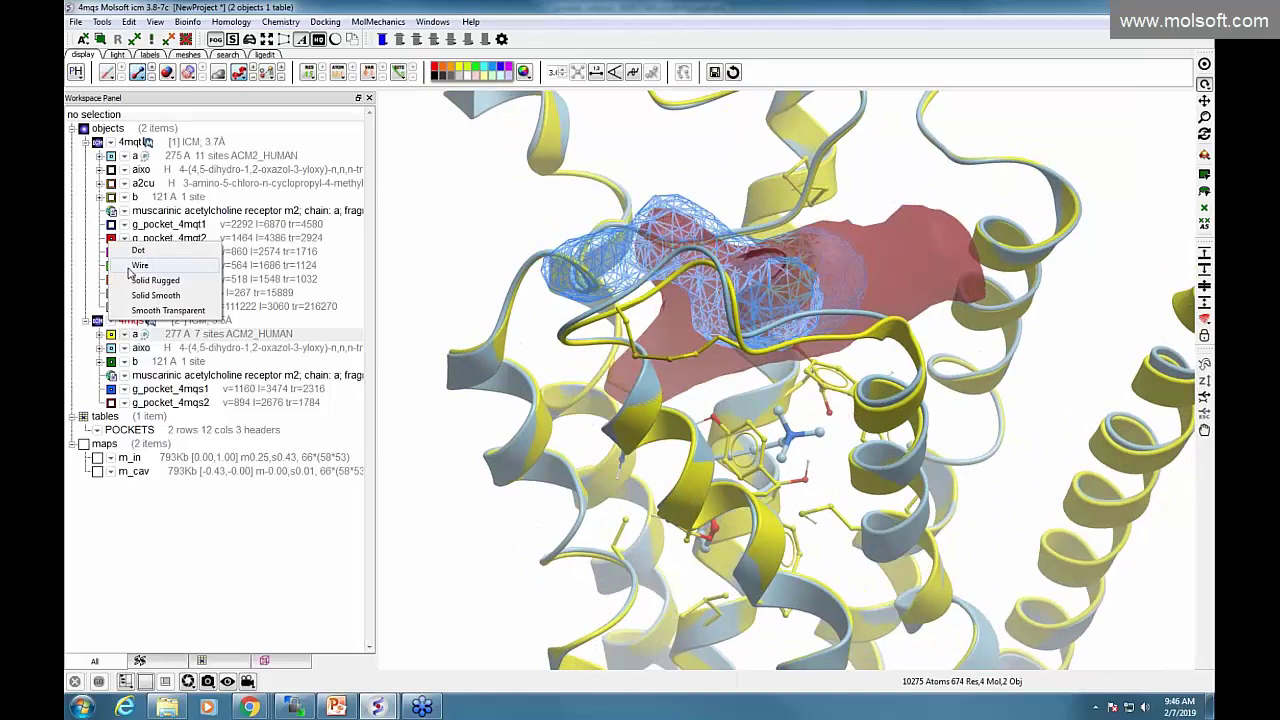
click(131, 275)
drag(680, 361, 678, 420)
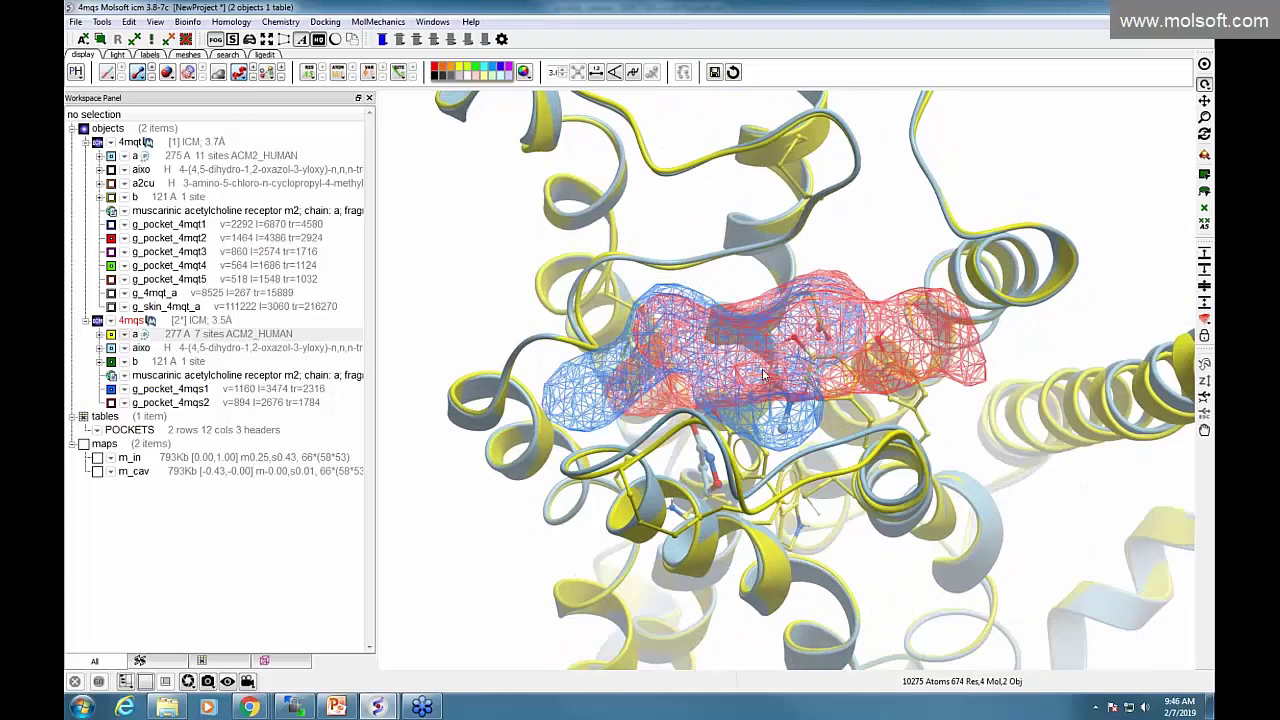
drag(758, 446, 762, 427)
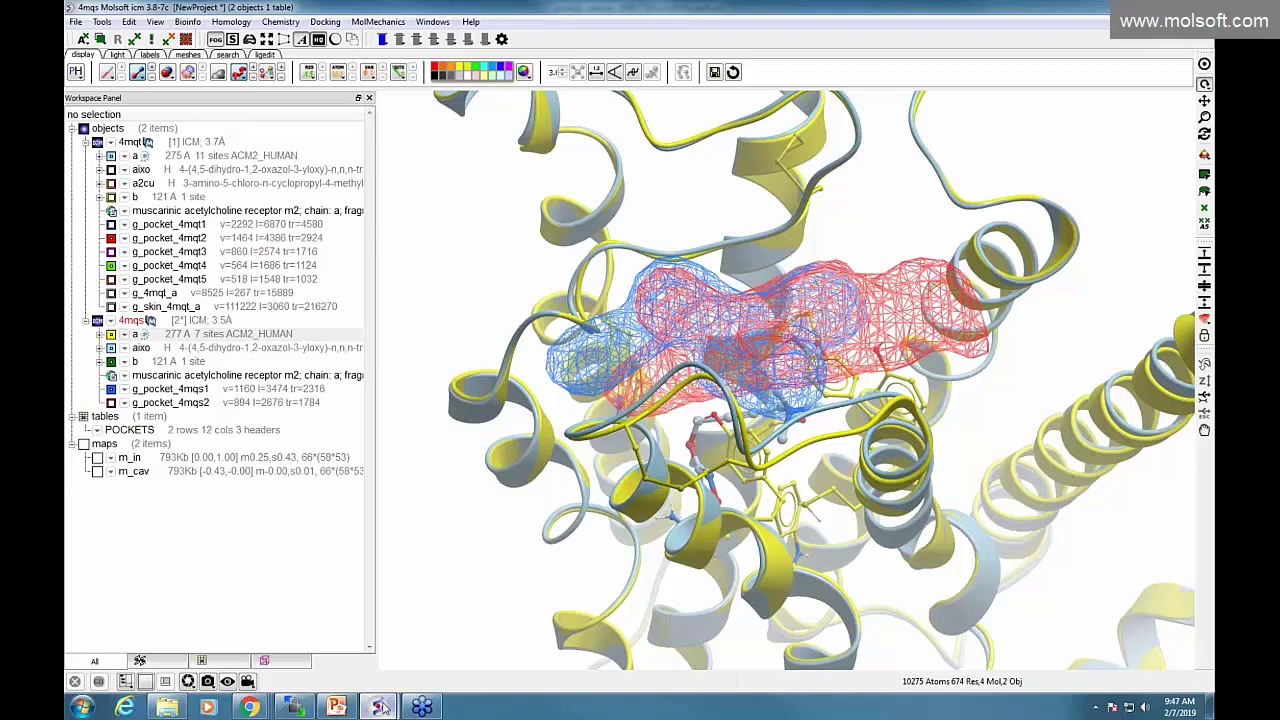
Switch to the pore.icb session and examine the purple central pocket and surrounding blue pockets of 2r9rB1.
mouse_move(383, 708)
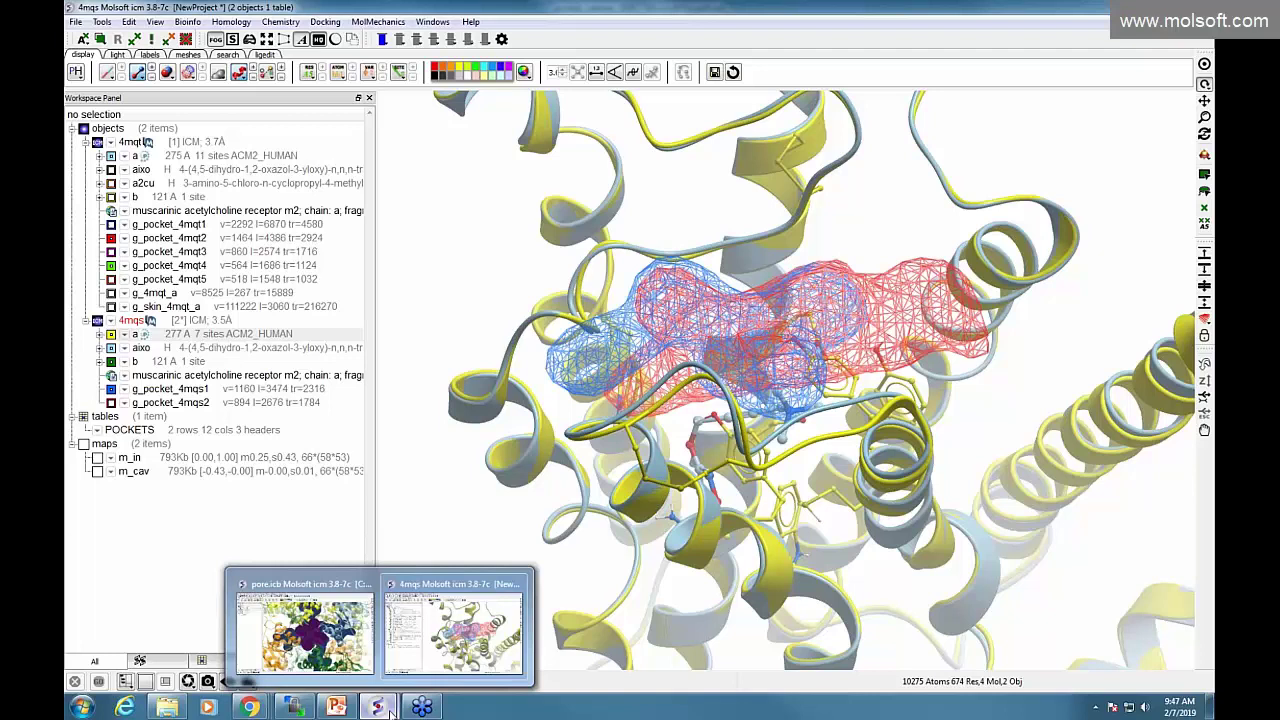
click(305, 630)
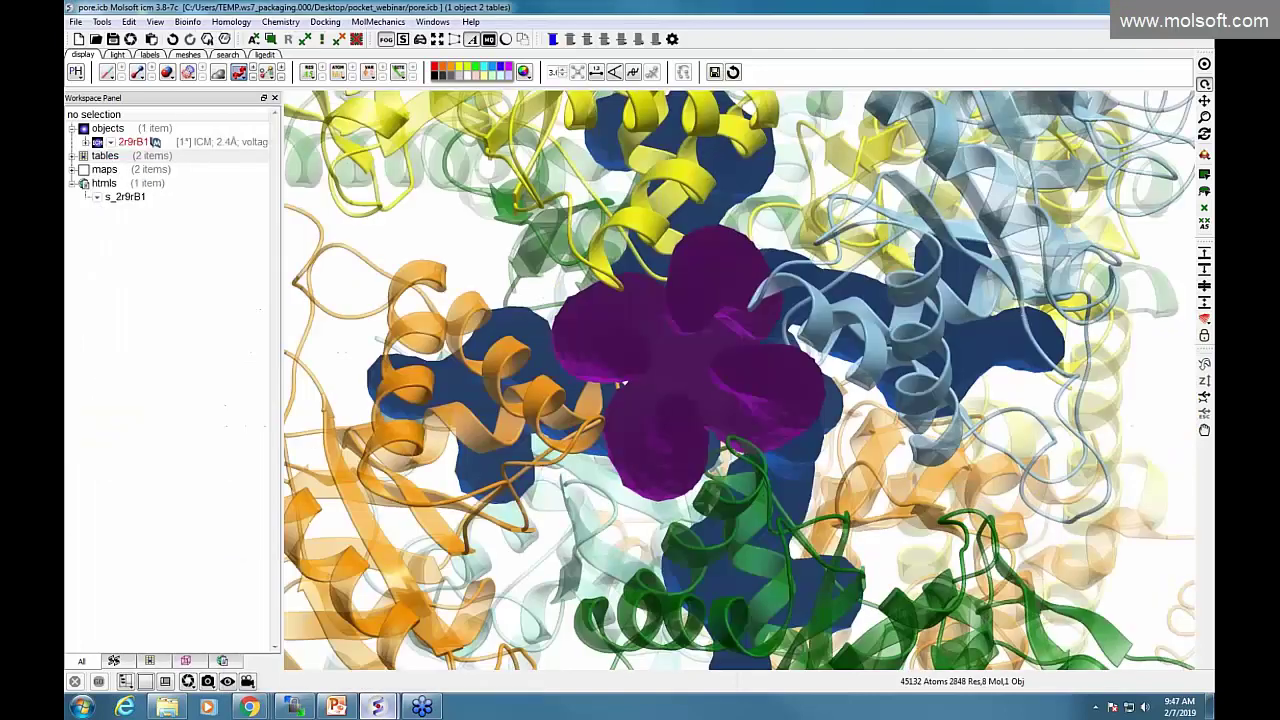
drag(442, 377, 405, 290)
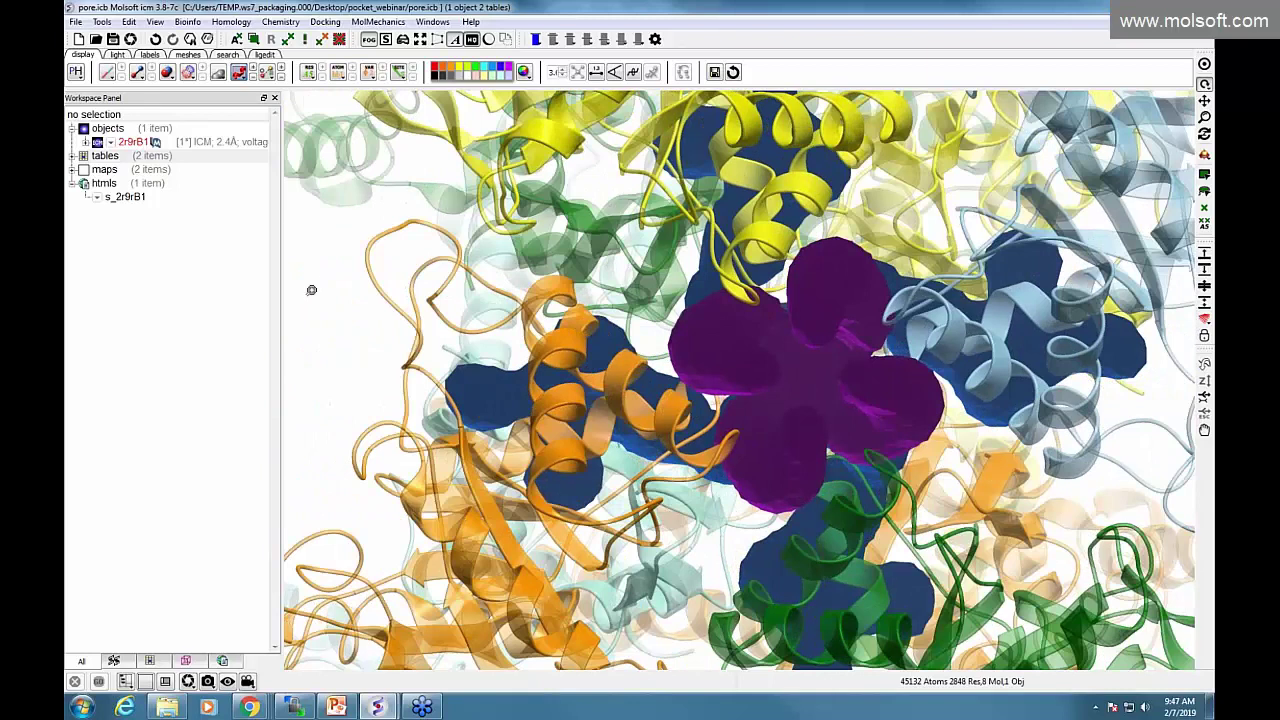
drag(314, 331, 314, 320)
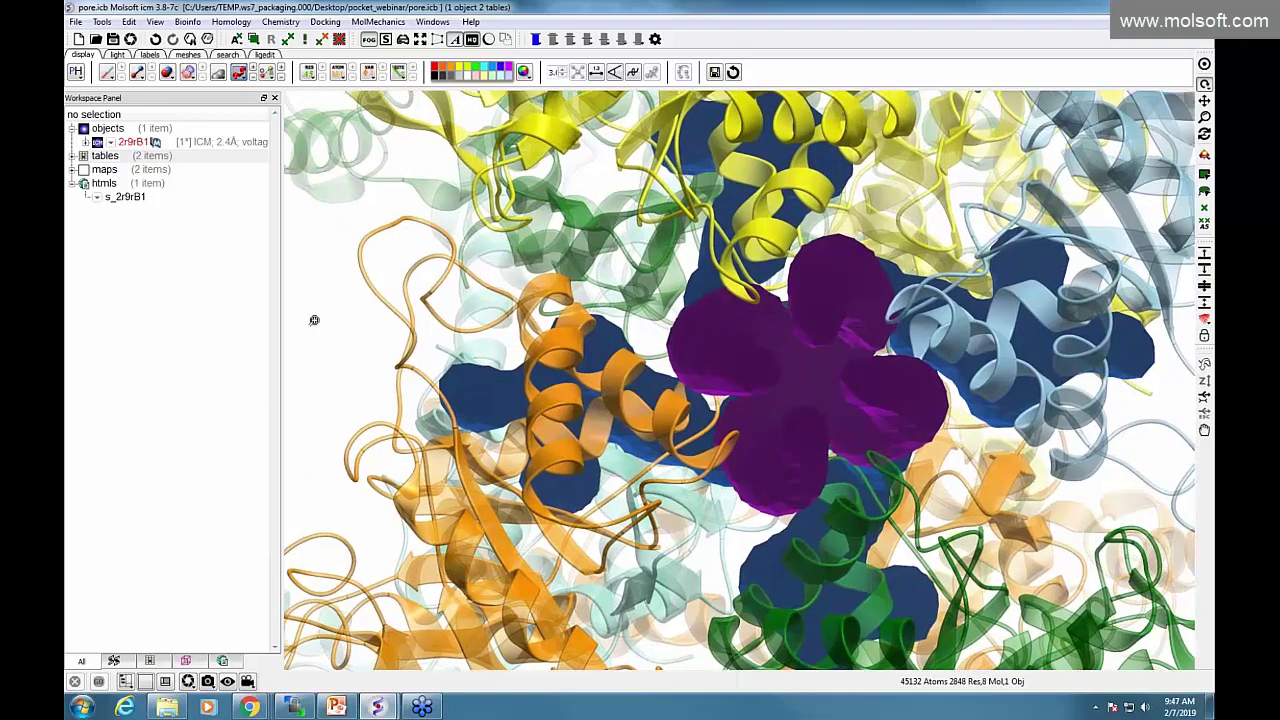
scroll(314, 320, up, 3)
drag(609, 381, 674, 382)
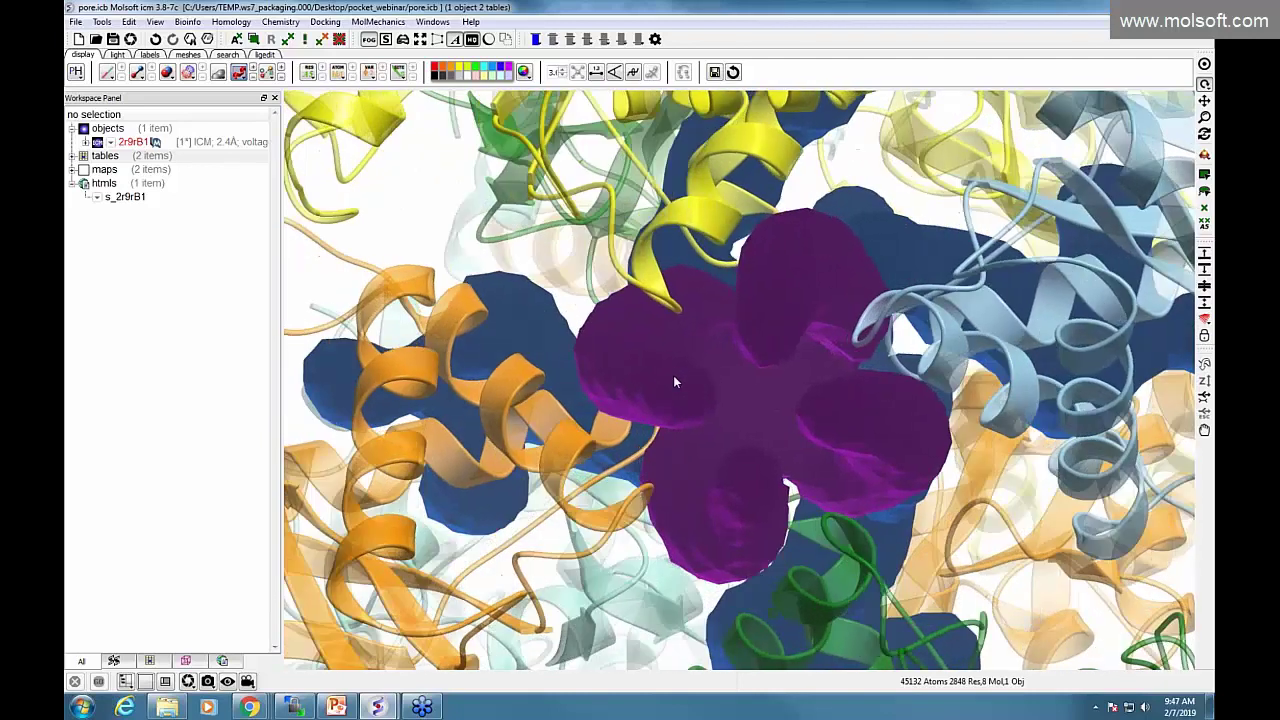
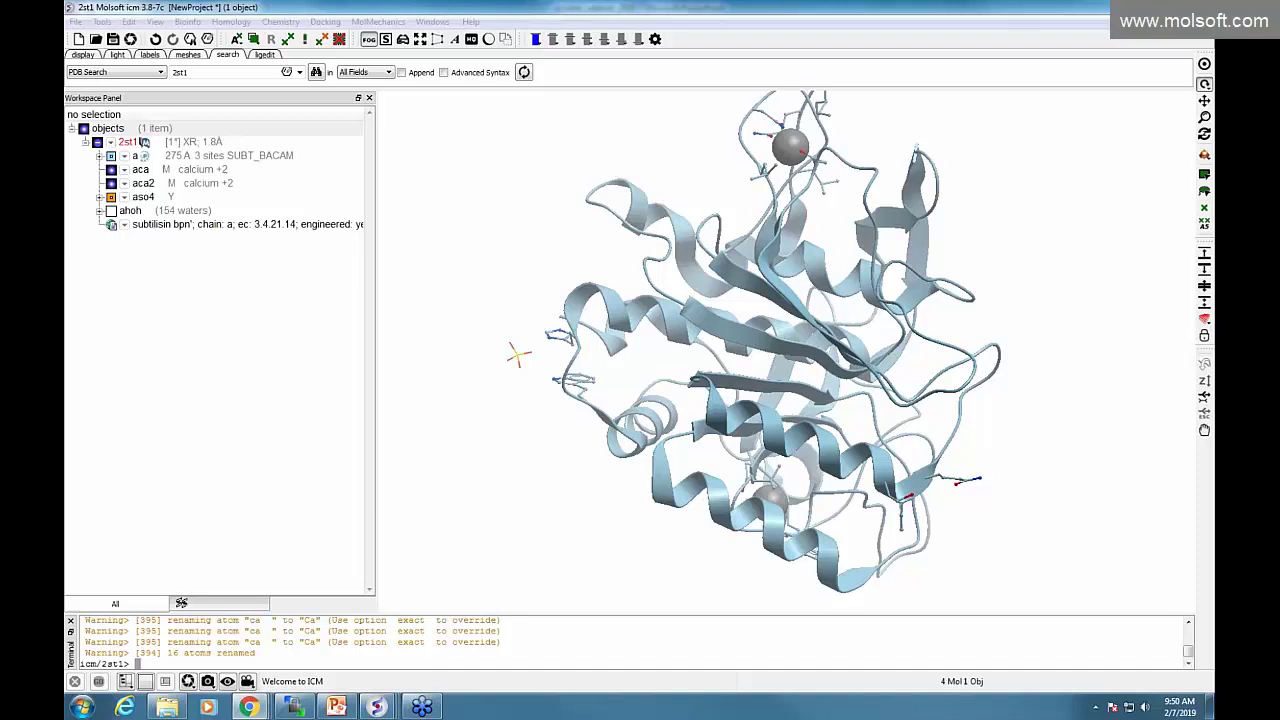
Convert 2st1 to an ICM object, deleting water and replacing the original.
right_click(202, 150)
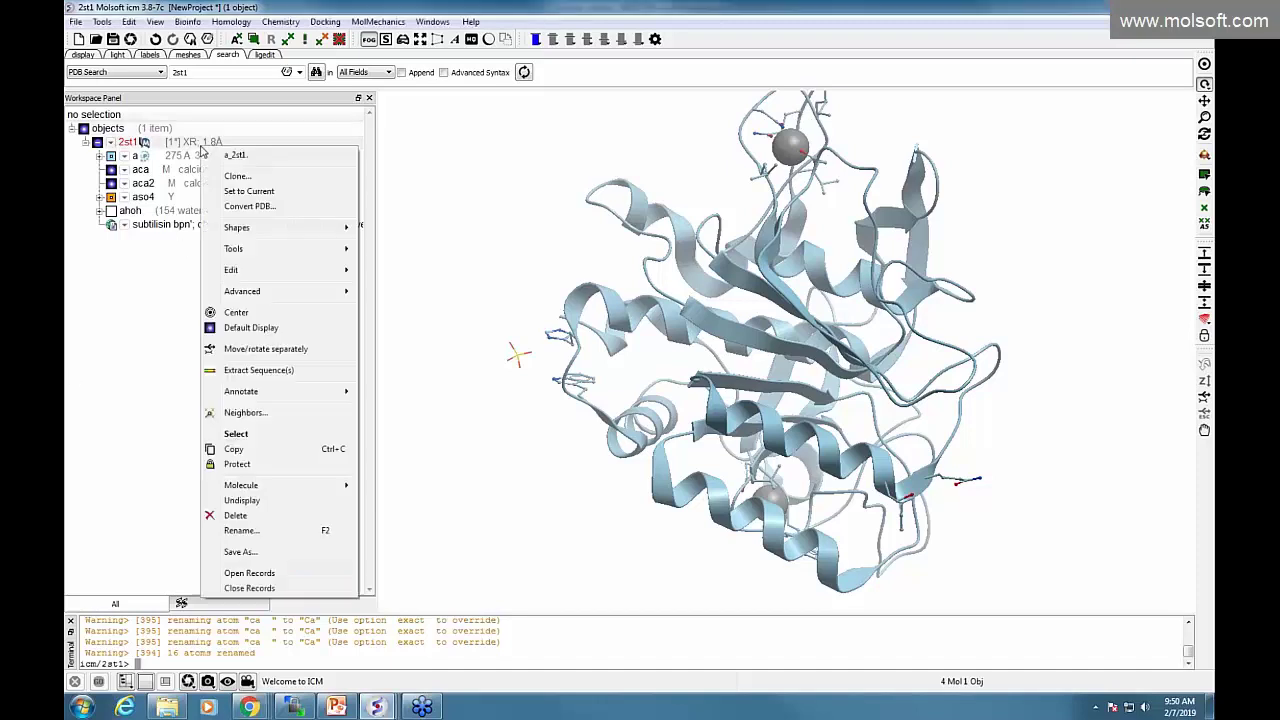
click(233, 209)
click(566, 346)
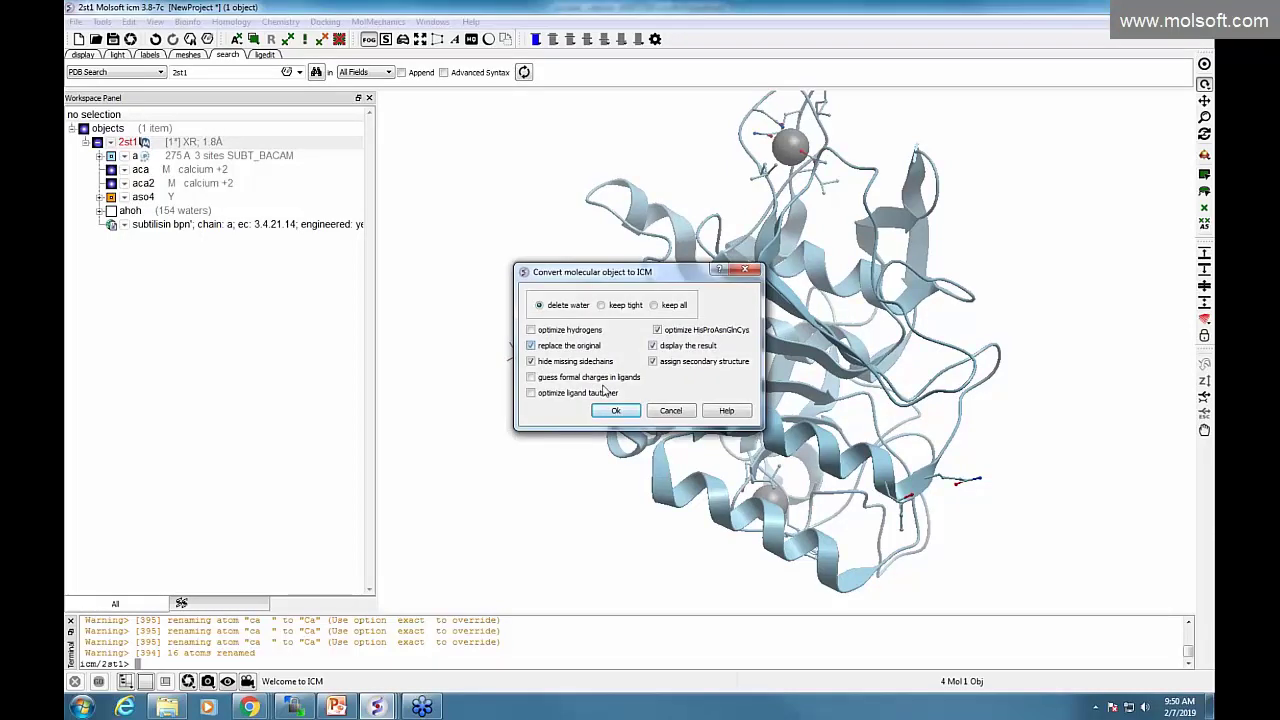
click(613, 412)
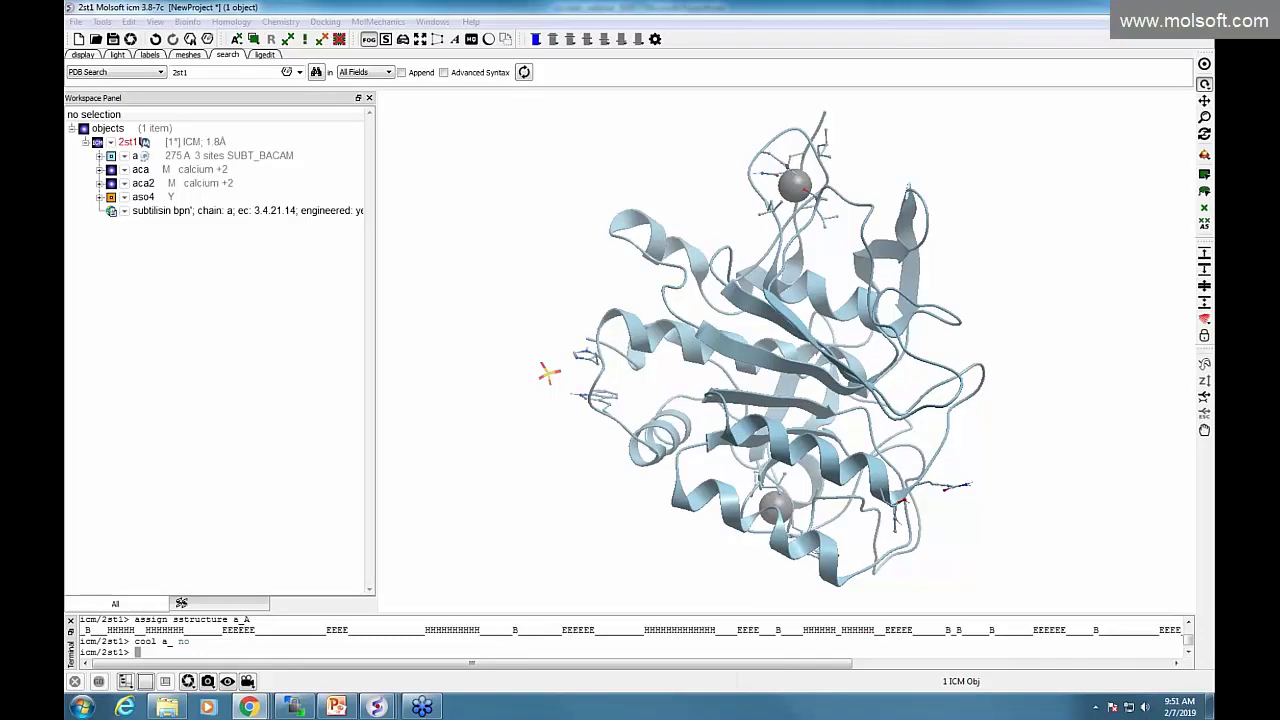
Predict protein interfaces by ODA for chain a of 2st1, using a 3D-mesh envelope and creating a residue table.
drag(771, 255, 794, 276)
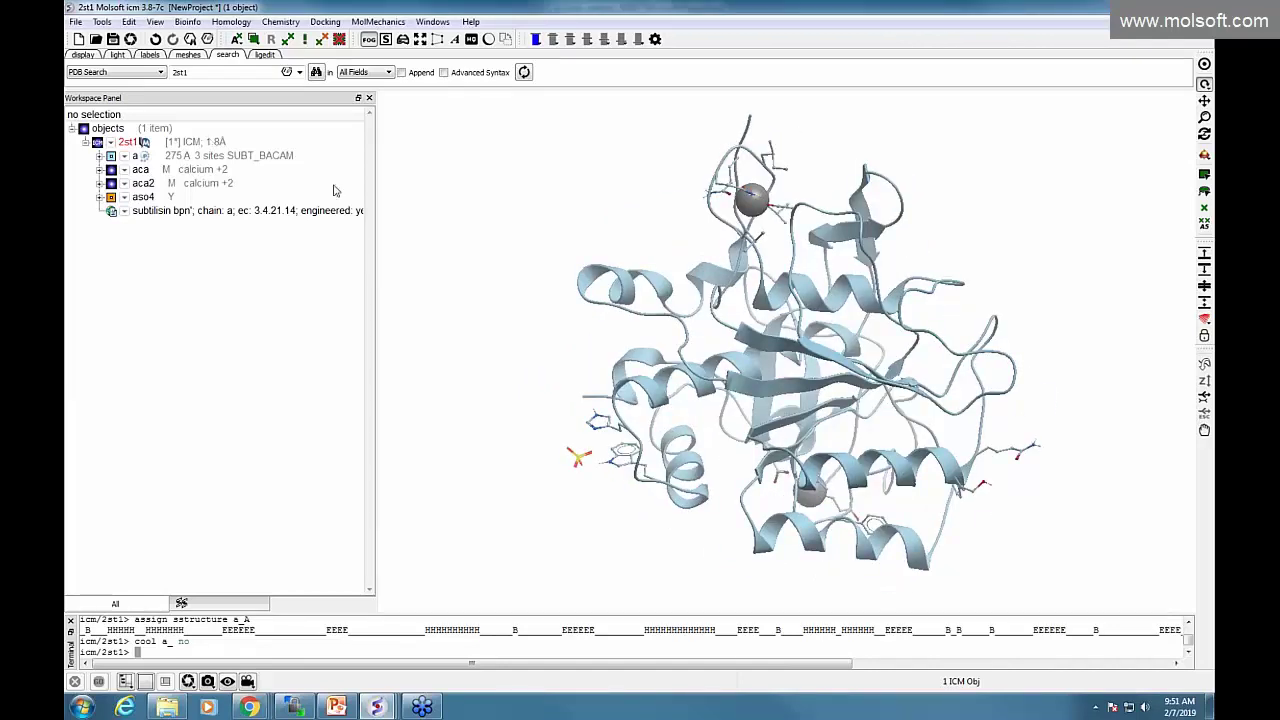
drag(566, 279, 545, 286)
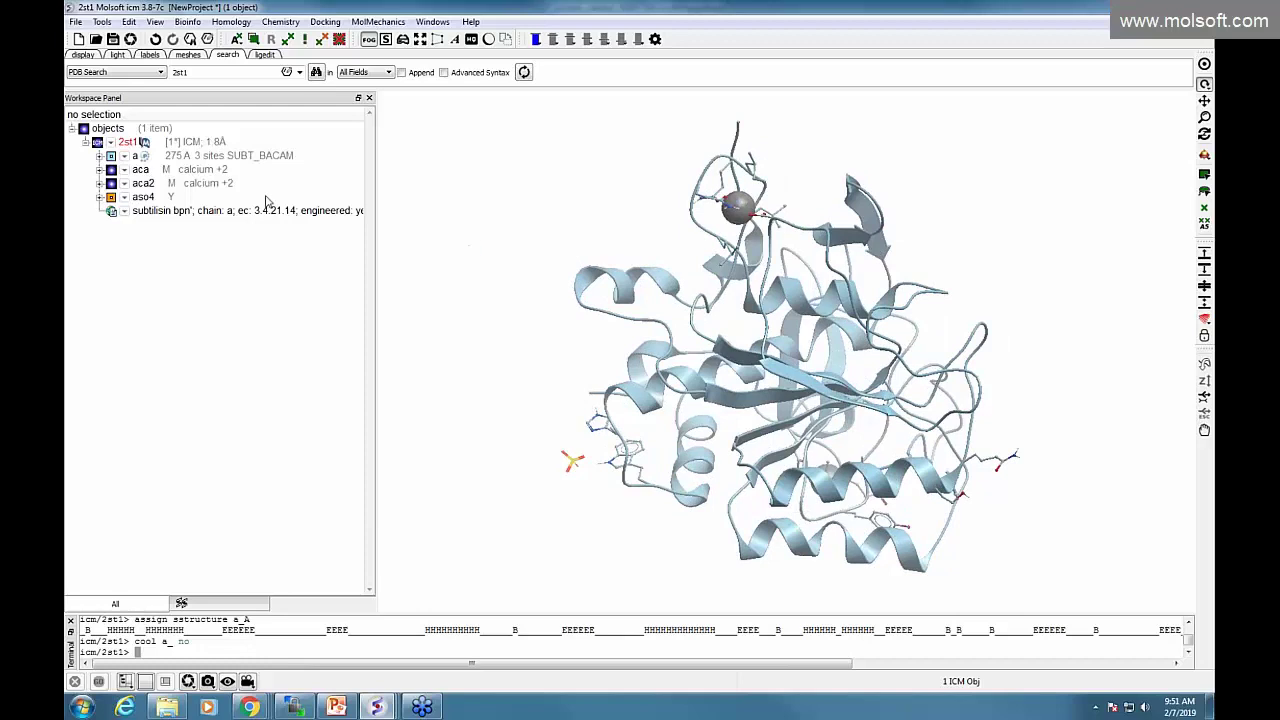
click(276, 157)
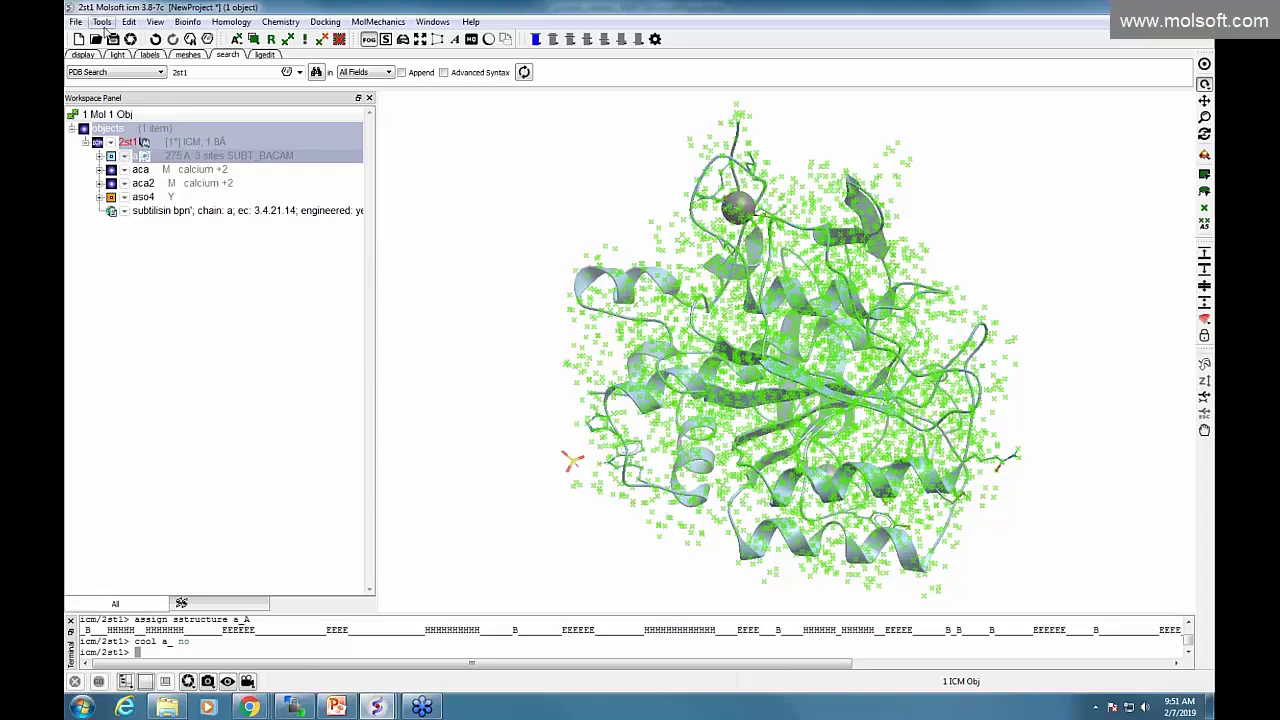
click(103, 27)
mouse_move(103, 58)
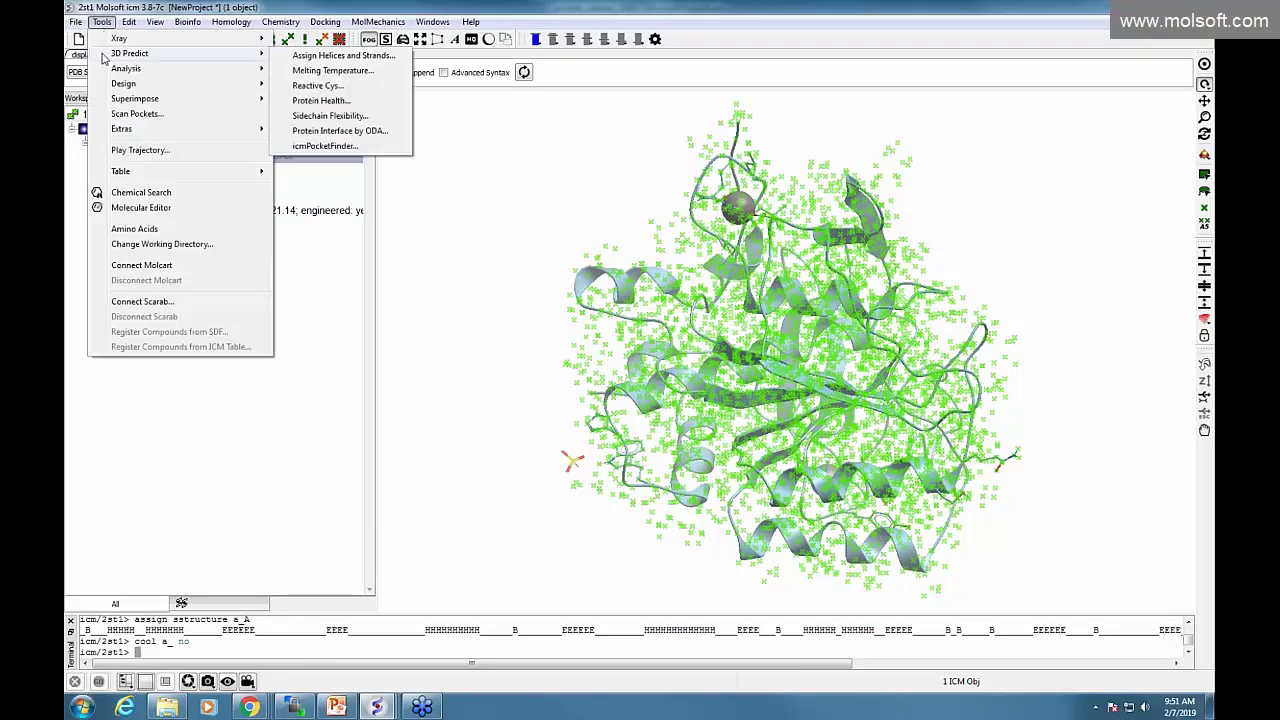
click(324, 131)
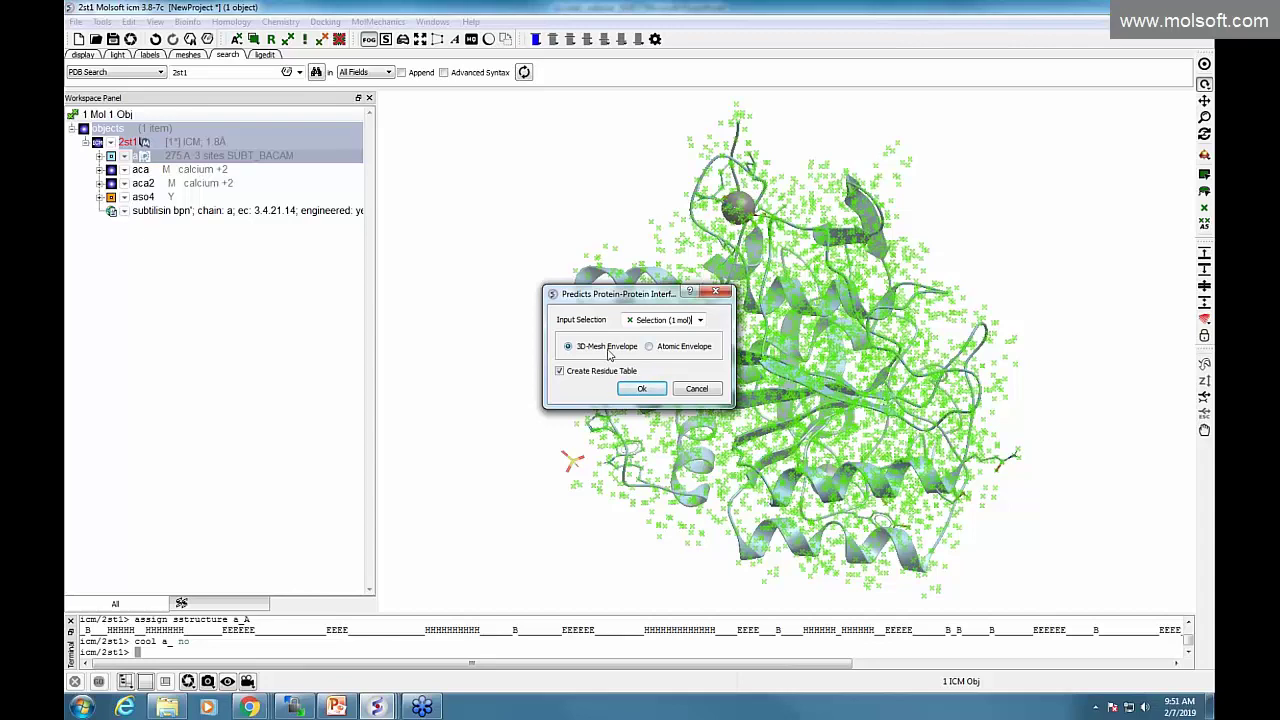
click(631, 390)
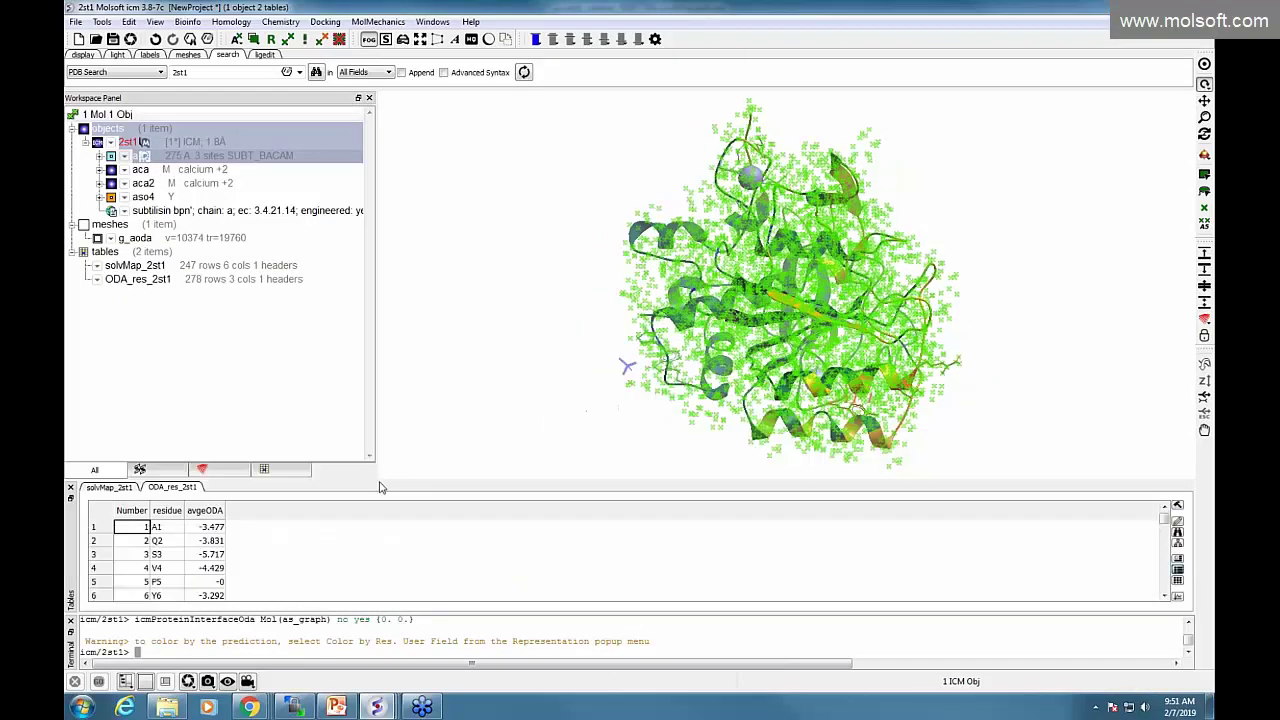
Enlarge the 3D view by closing the terminal and shrinking the tables, and display the g_aoda mesh with nothing selected.
click(71, 621)
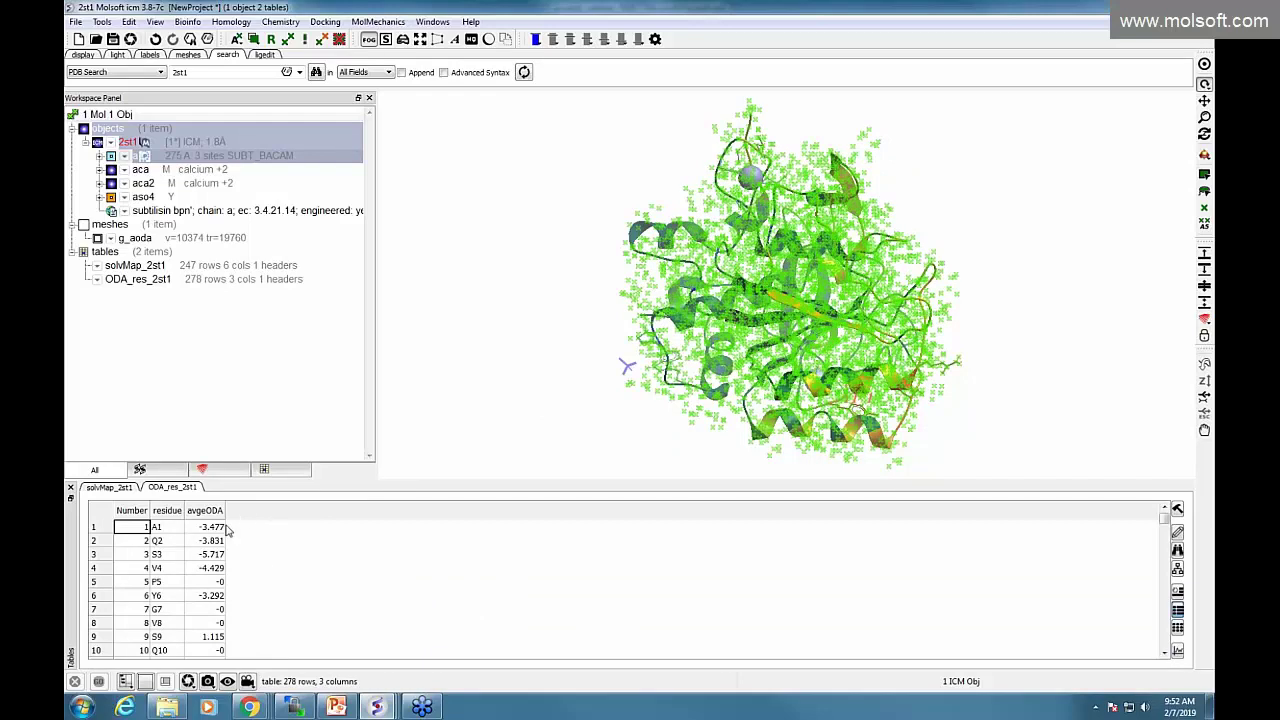
drag(355, 481, 352, 539)
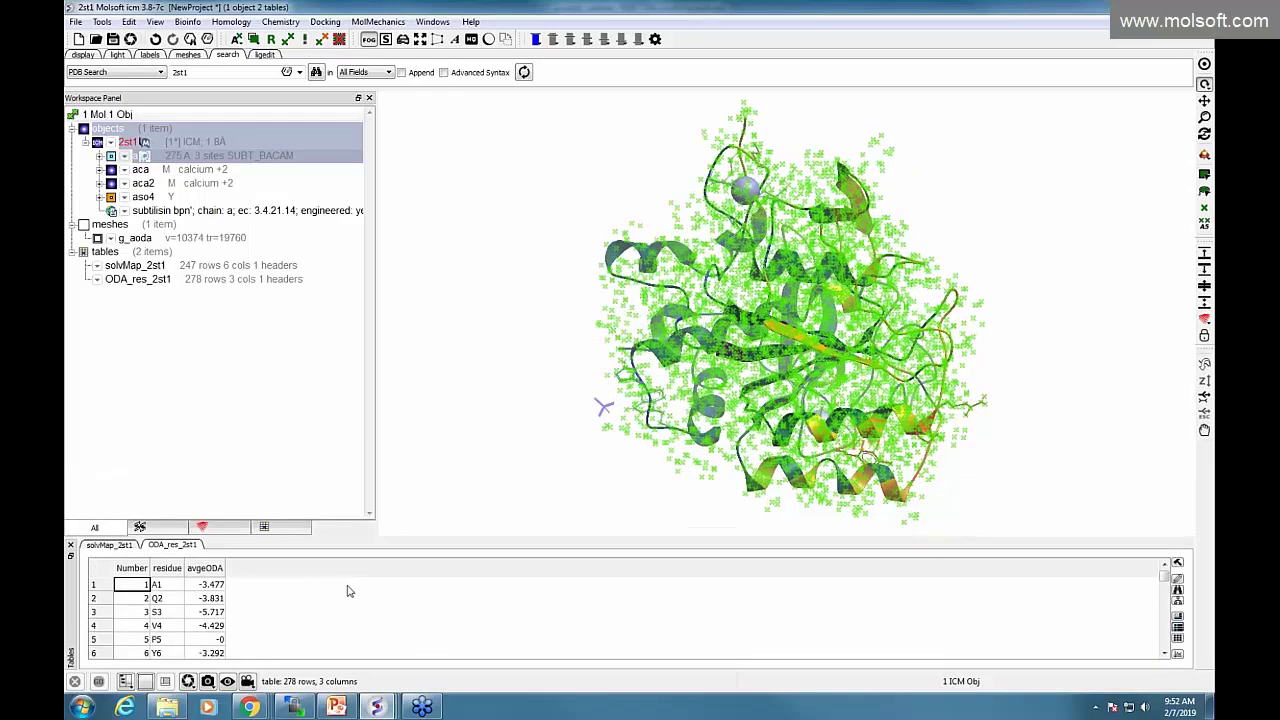
click(84, 225)
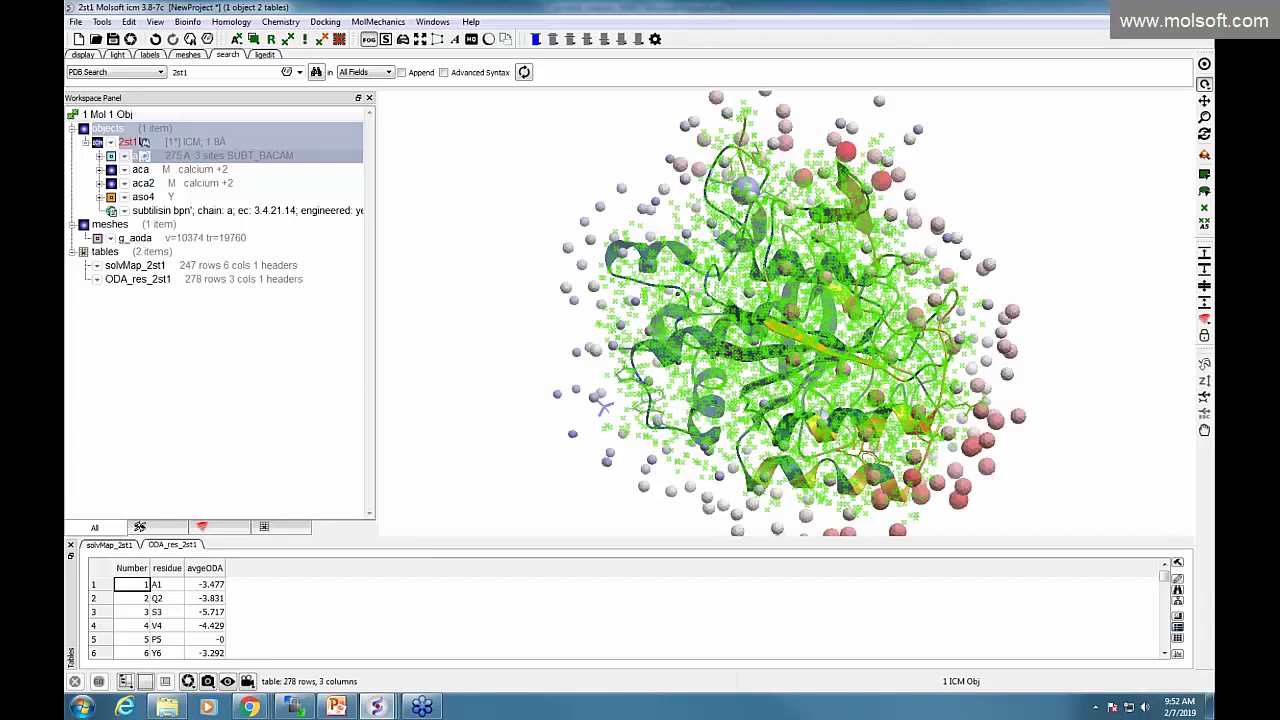
click(489, 234)
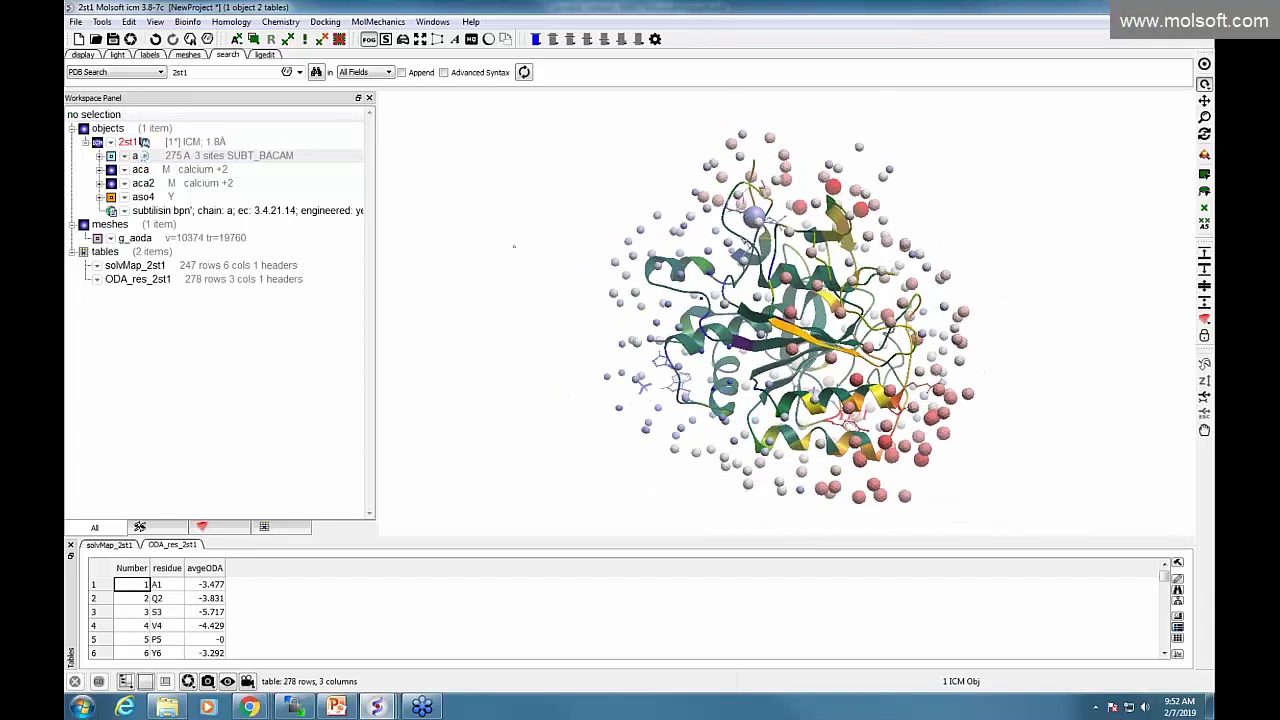
drag(514, 246, 683, 311)
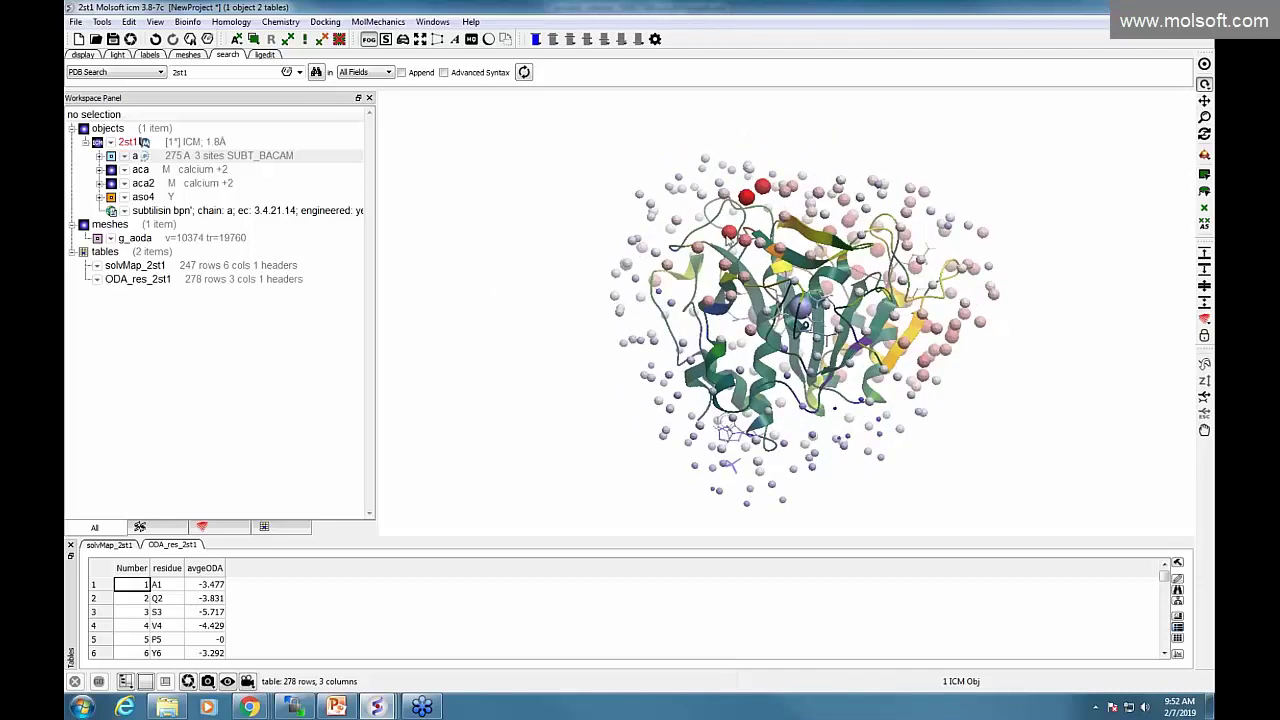
drag(566, 317, 531, 182)
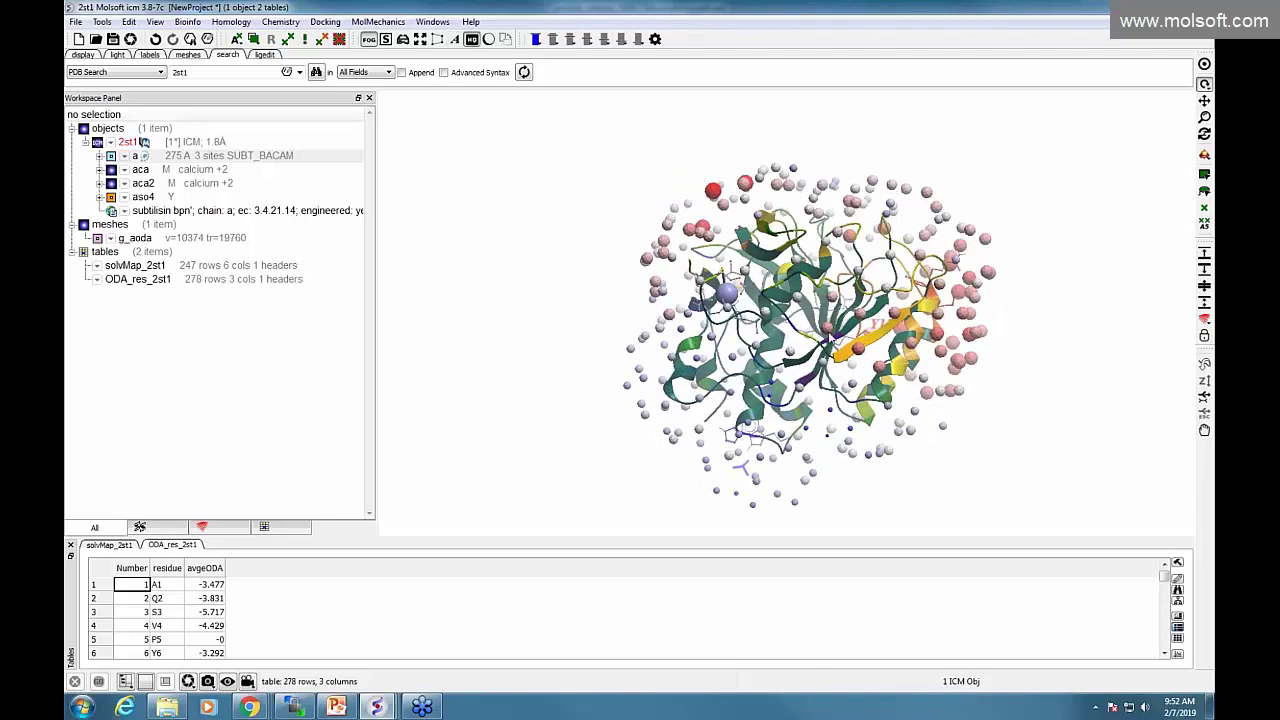
drag(833, 339, 729, 273)
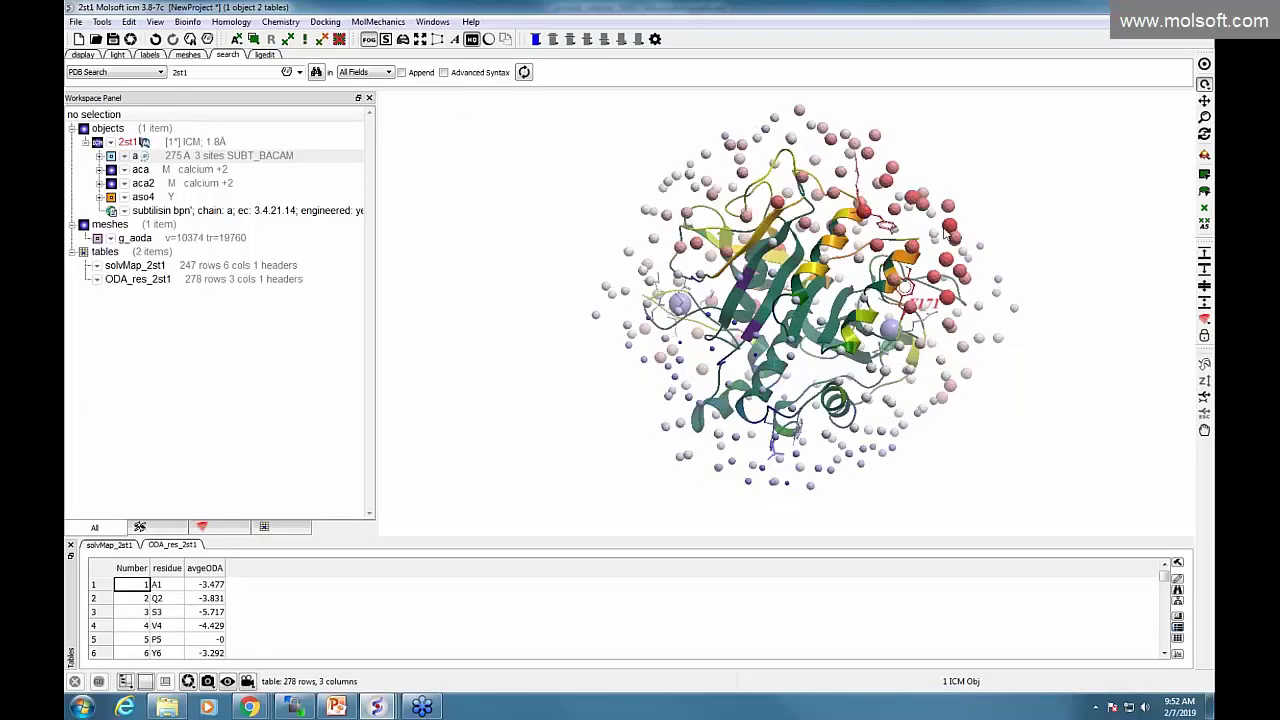
drag(941, 227, 788, 298)
drag(830, 372, 941, 377)
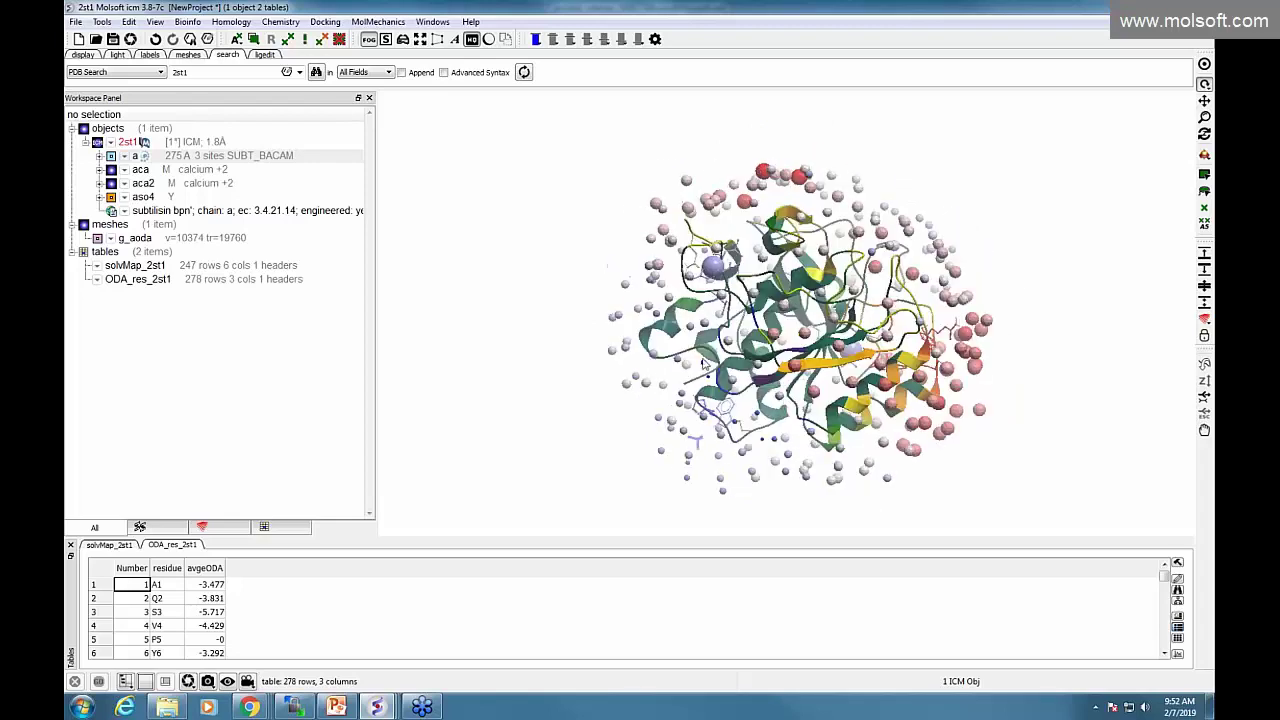
Predict binding pockets for chain a of 2st1 with icmPocketFinder at tolerance 3.6.
click(265, 157)
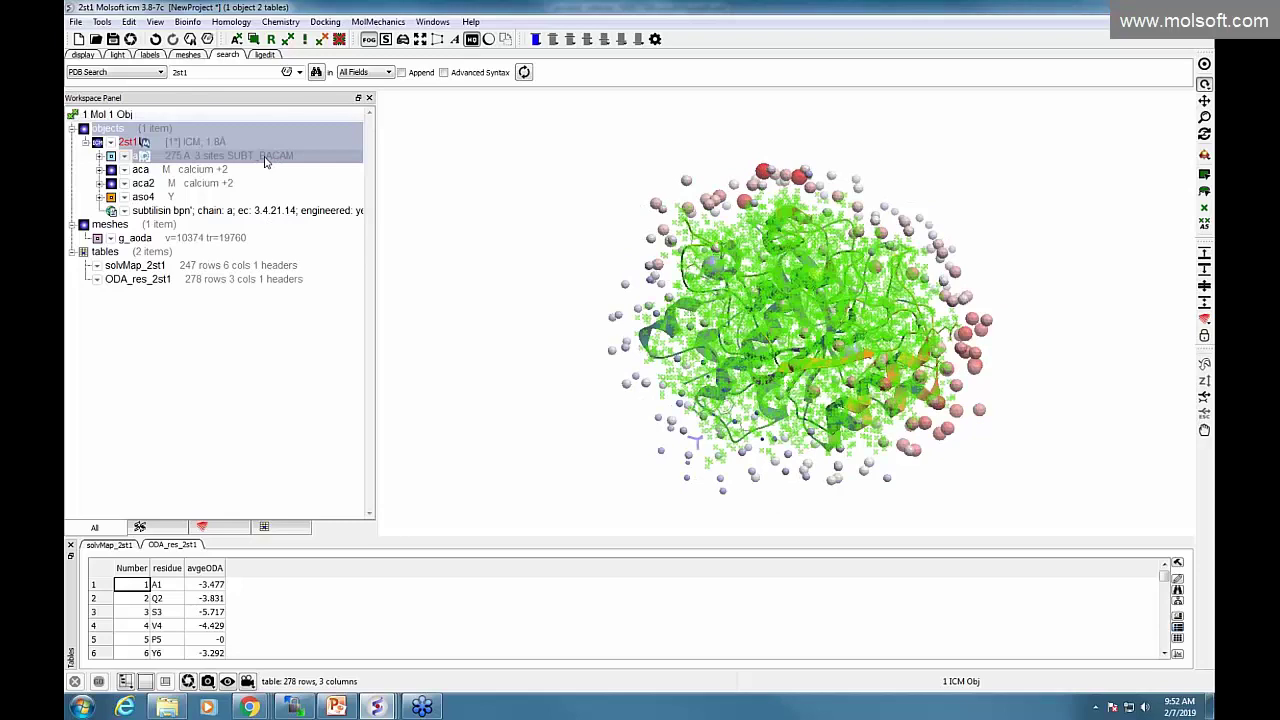
click(102, 21)
mouse_move(201, 57)
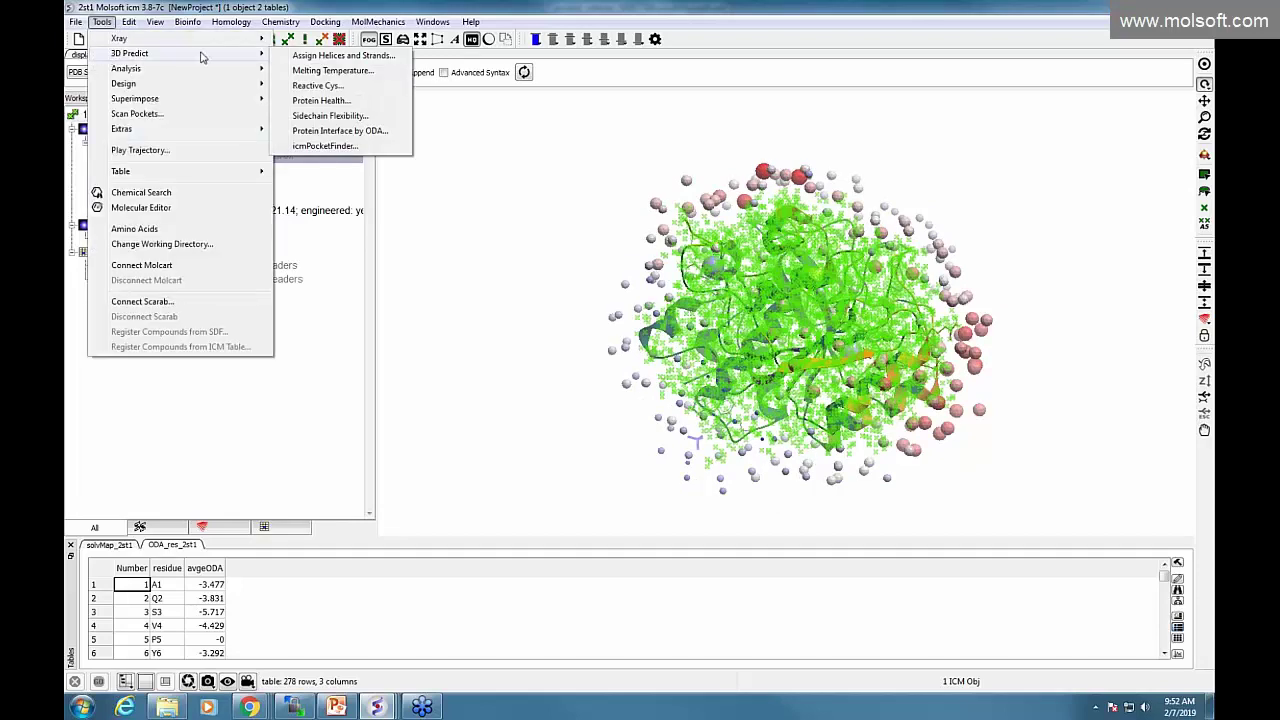
click(325, 146)
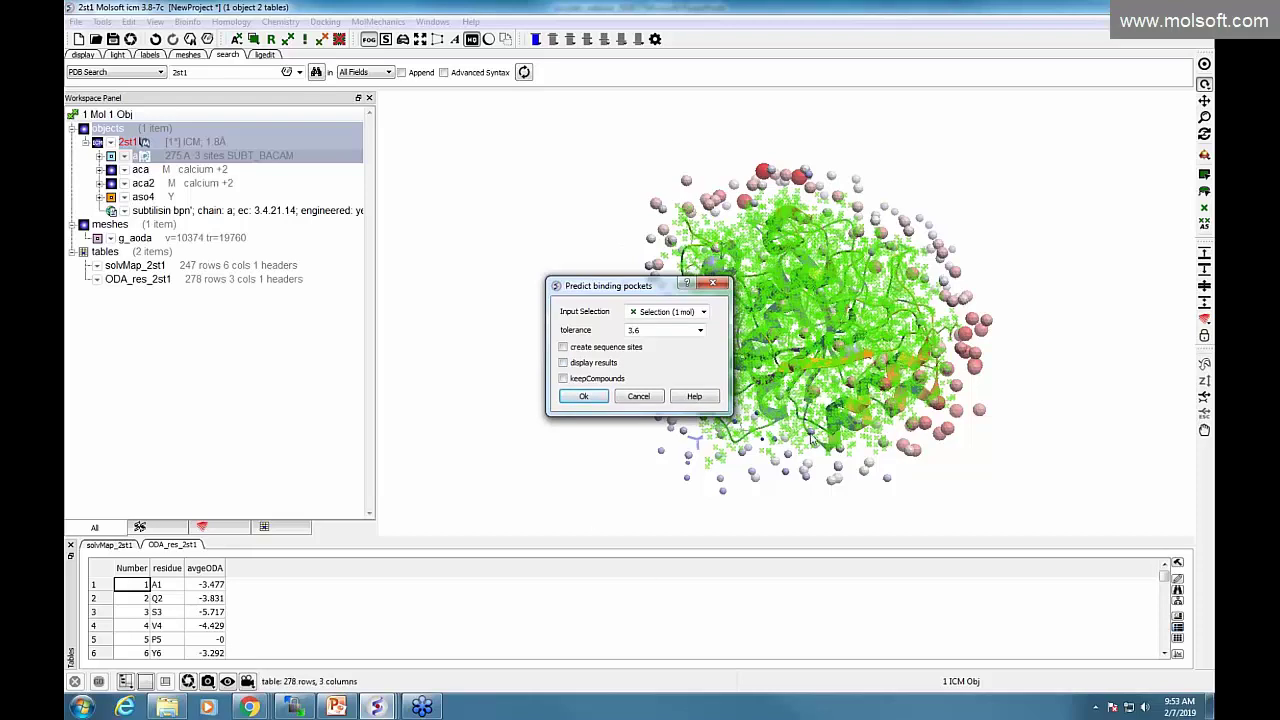
click(590, 398)
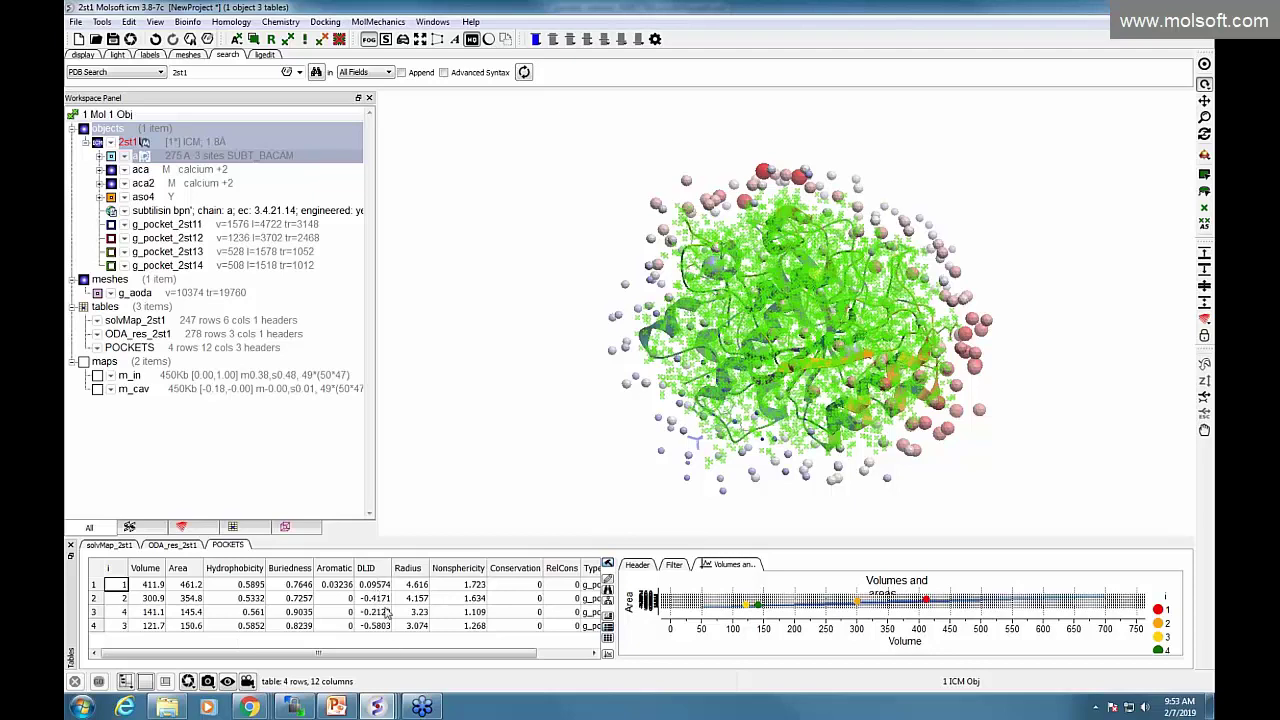
Clear the selection, hide the g_aoda mesh and display pockets g_pocket_2st11, g_pocket_2st12 and g_pocket_2st13.
drag(424, 306, 453, 343)
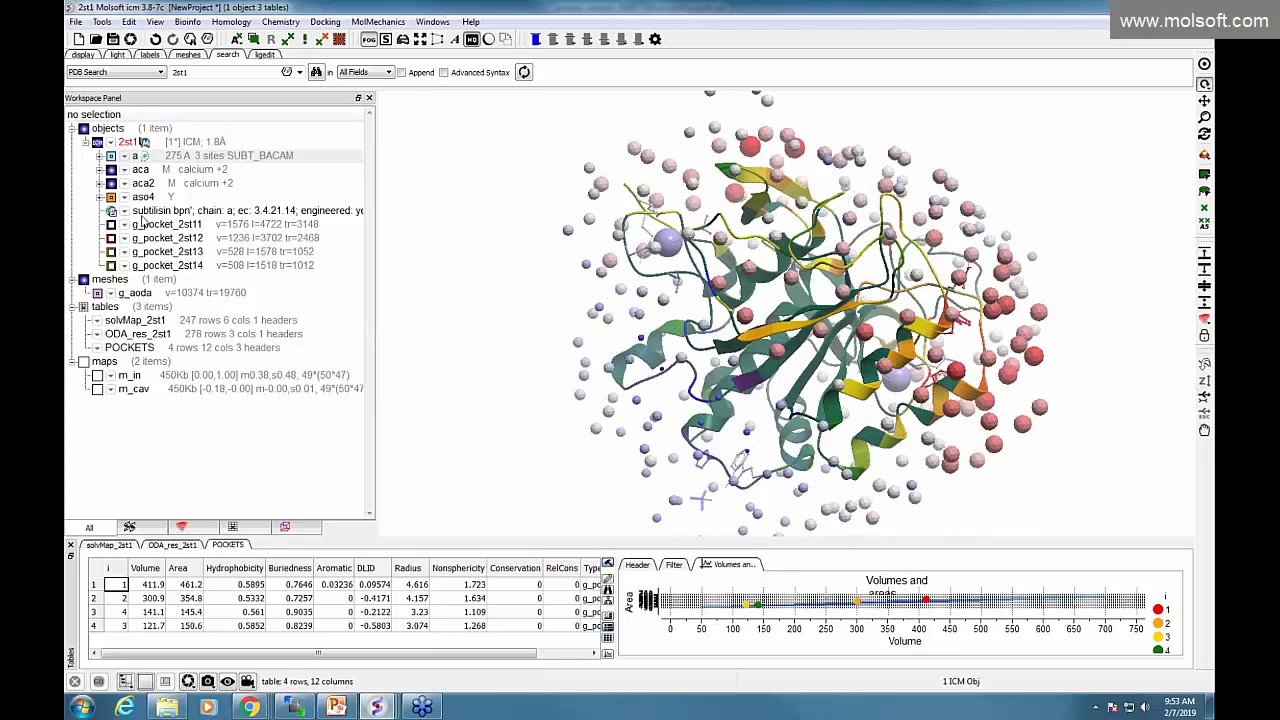
click(97, 297)
click(111, 226)
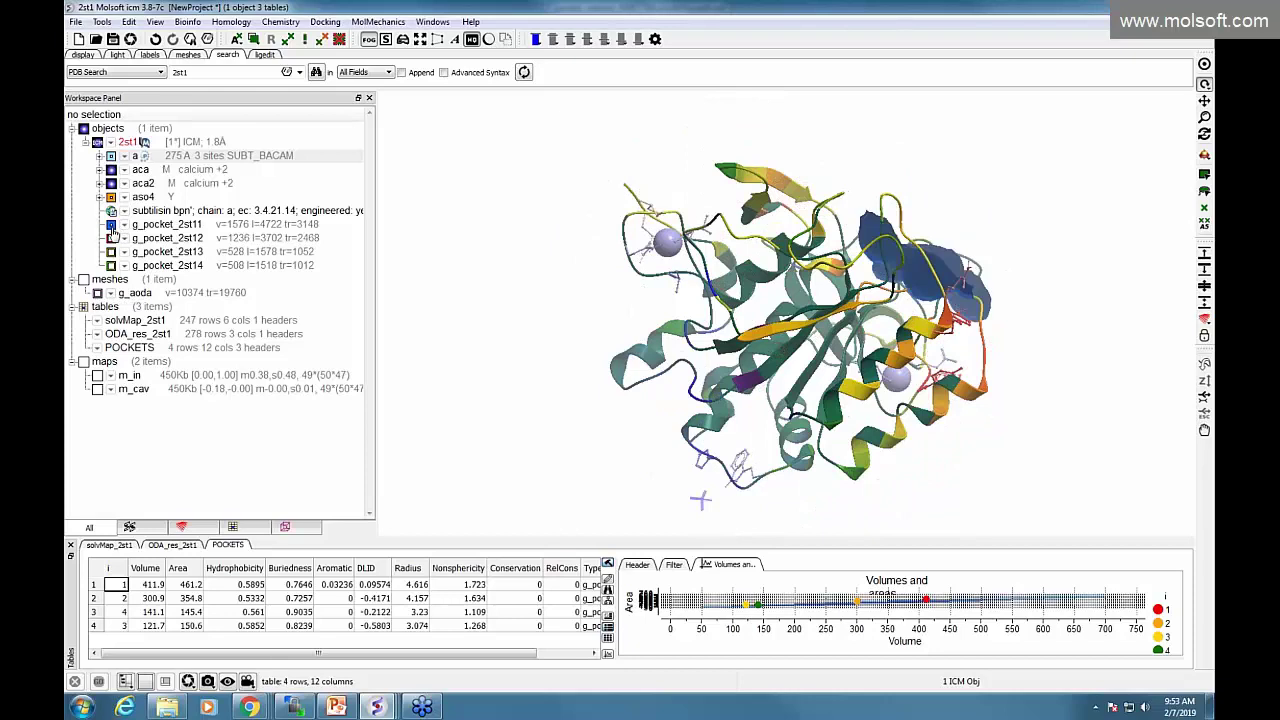
click(111, 238)
click(111, 251)
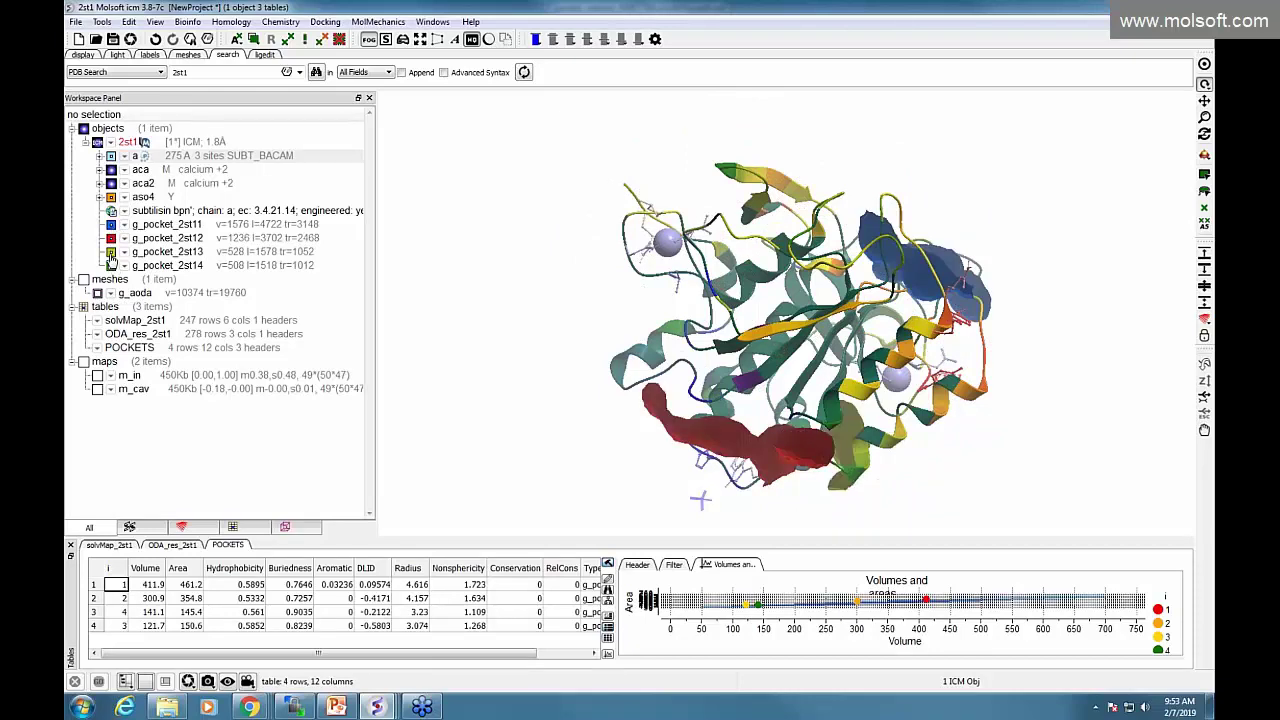
Display pocket g_pocket_2st14 together with the other three pockets of 2st1.
click(111, 265)
mouse_move(559, 306)
mouse_down()
mouse_move(570, 370)
mouse_move(505, 371)
mouse_move(557, 343)
mouse_move(566, 316)
mouse_up()
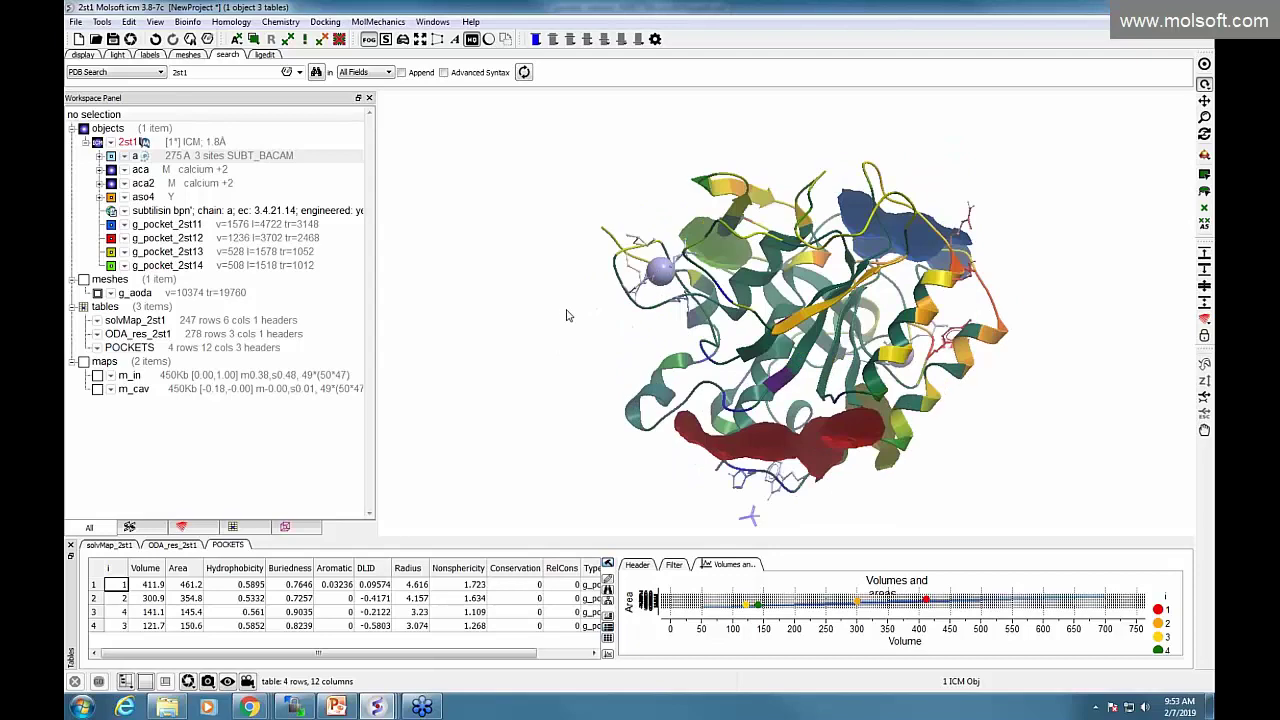
Load PDB entry 2sni and colour its chain e green, leaving nothing selected.
click(216, 73)
key(Return)
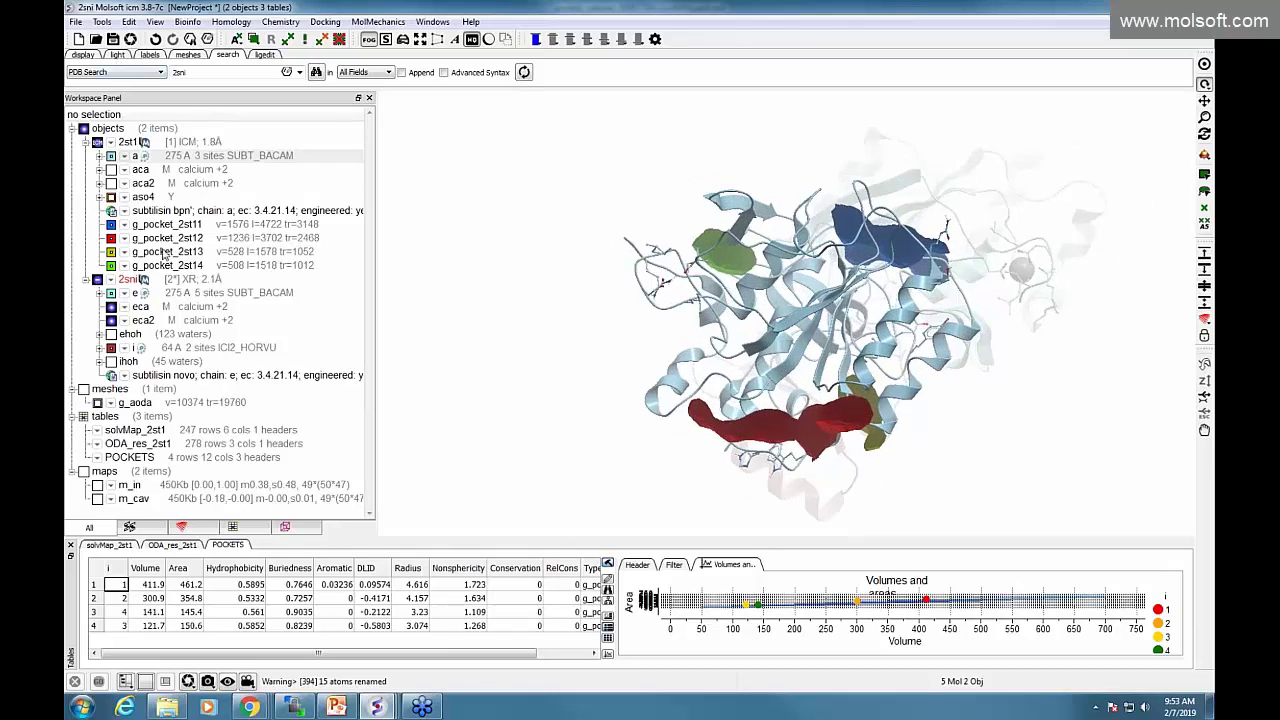
click(222, 296)
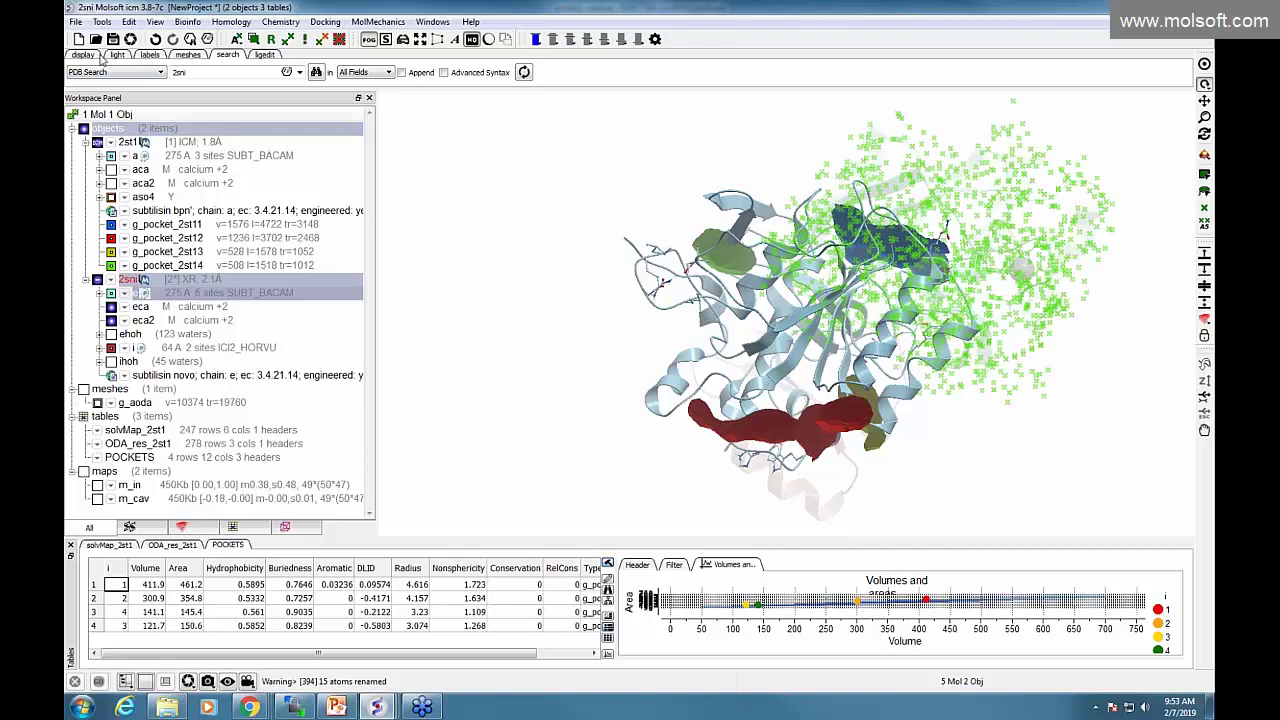
click(97, 55)
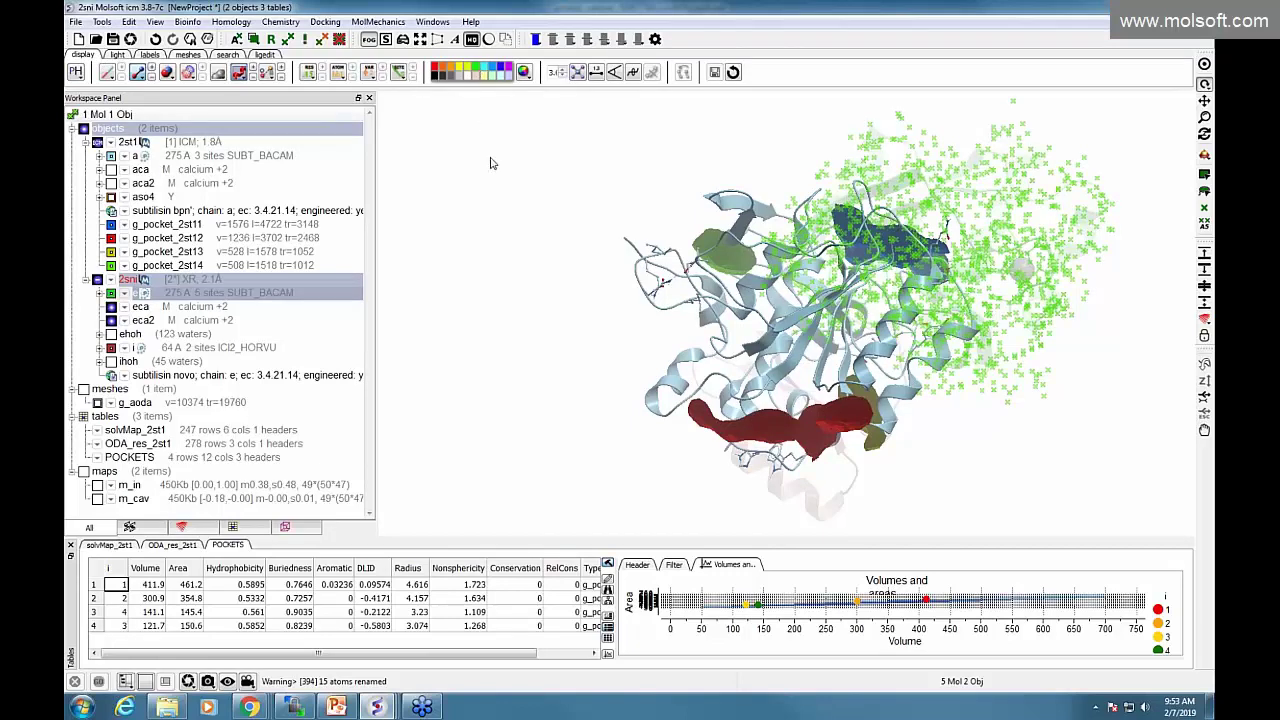
drag(488, 181, 307, 306)
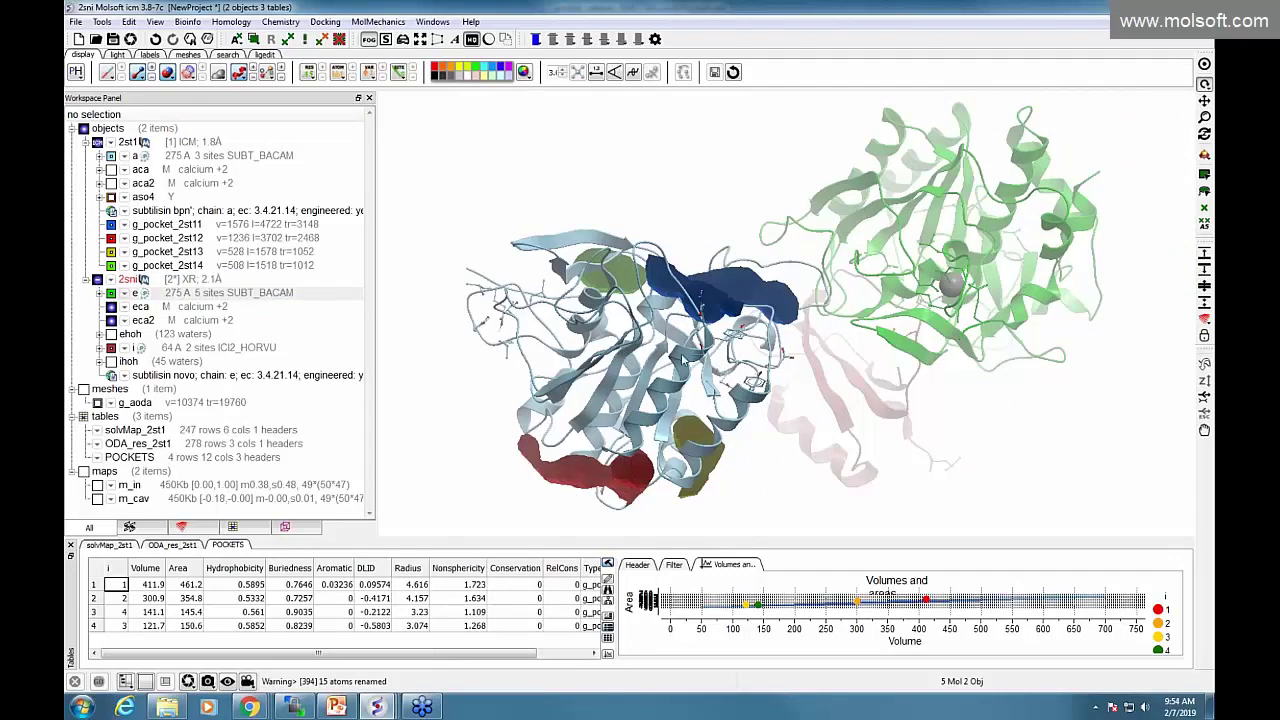
Superimpose chain a of 2st1 and chain e of 2sni, and clear the selection.
click(182, 294)
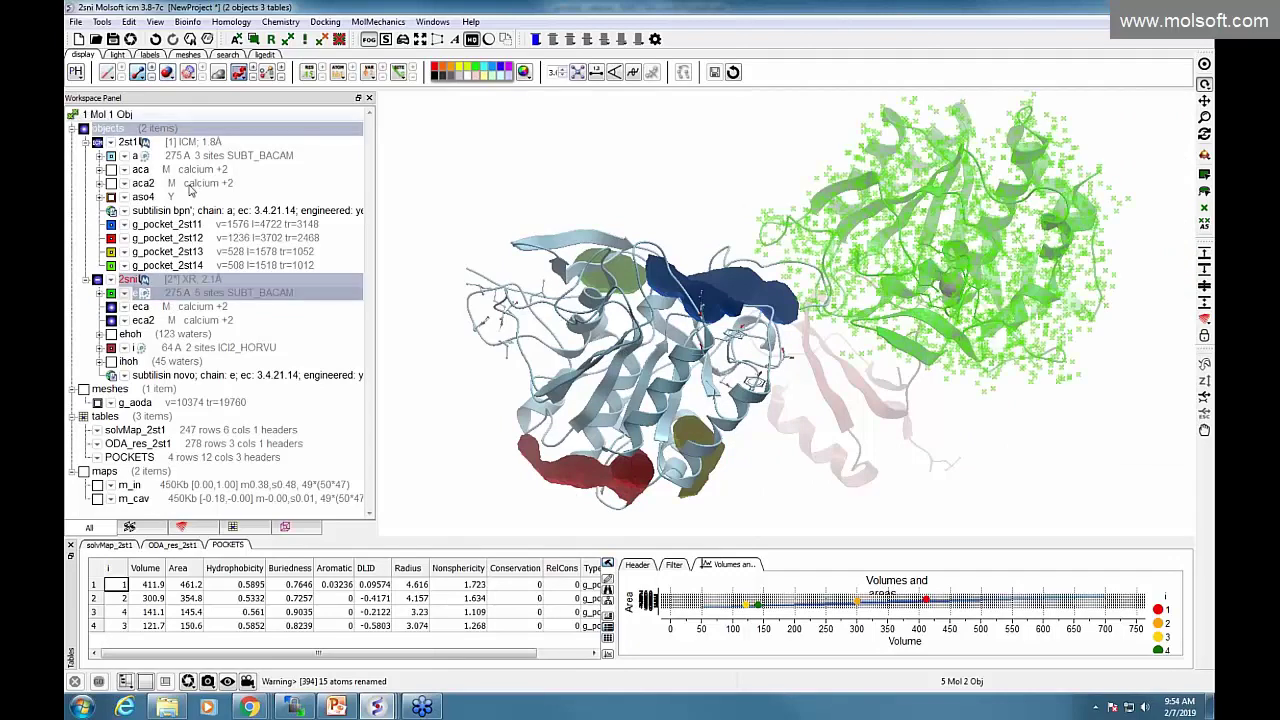
ctrl+click(195, 157)
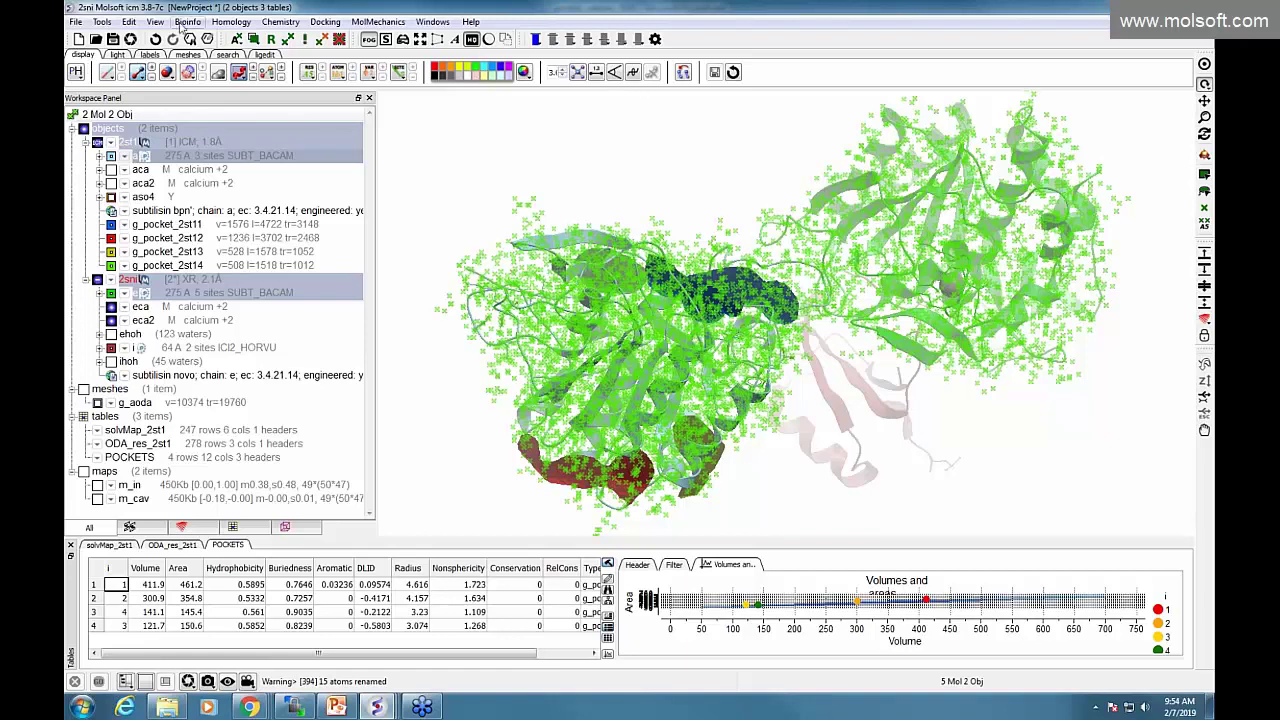
click(102, 21)
mouse_move(266, 97)
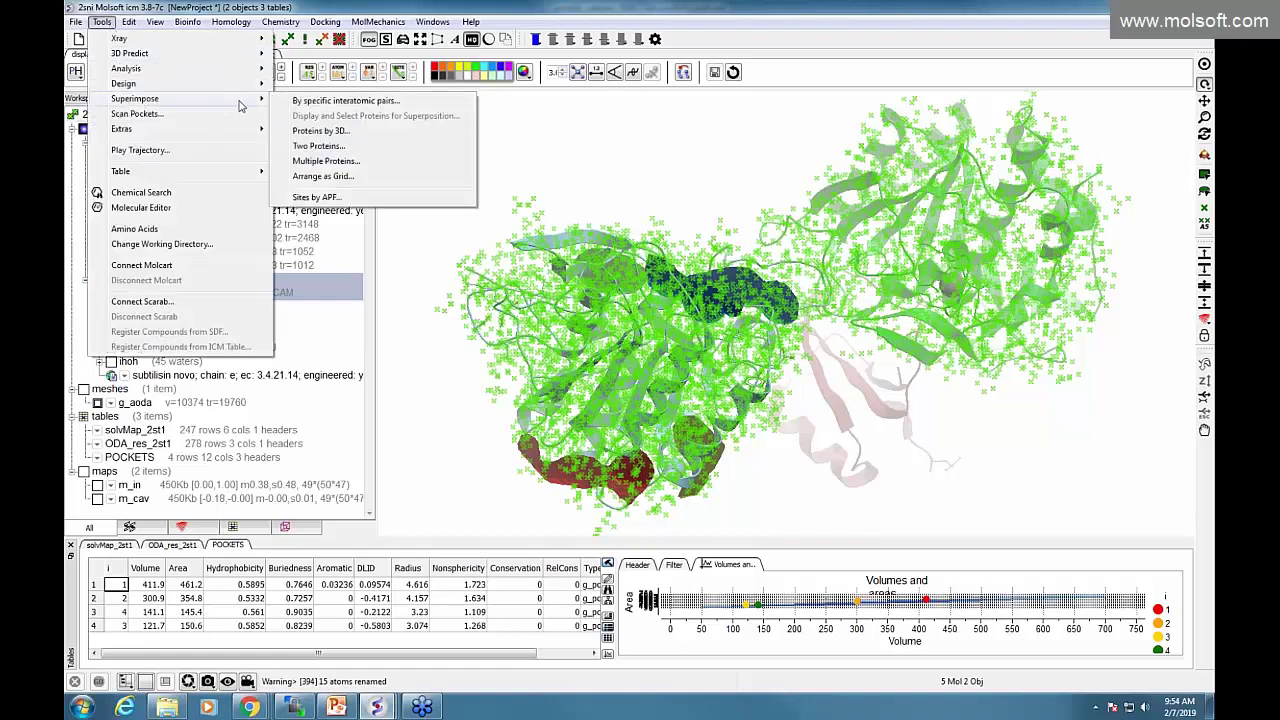
click(325, 160)
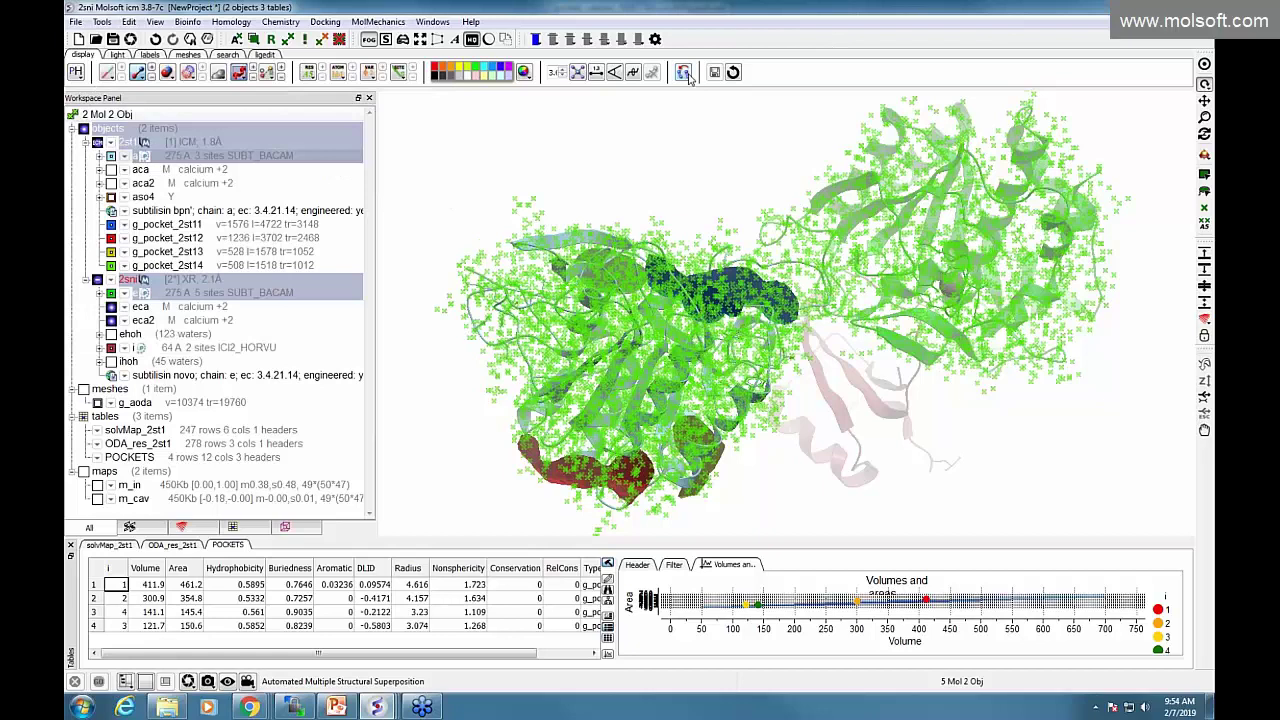
click(605, 368)
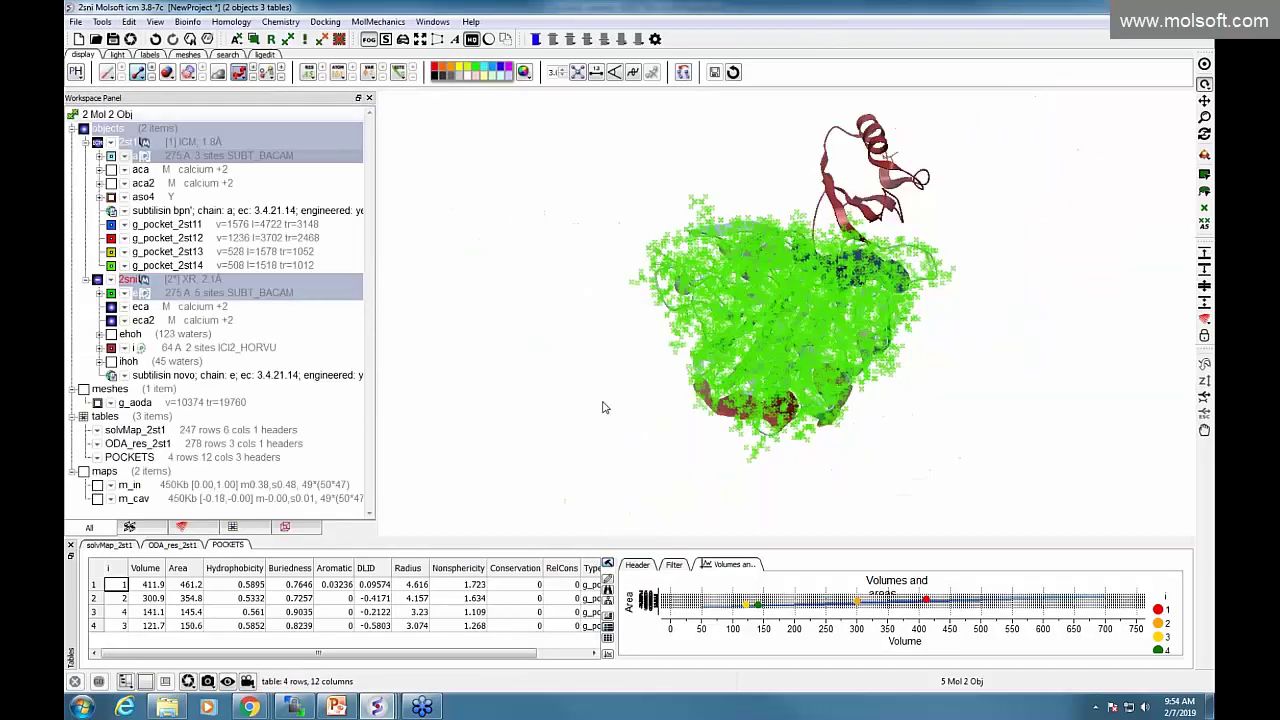
drag(453, 298, 488, 338)
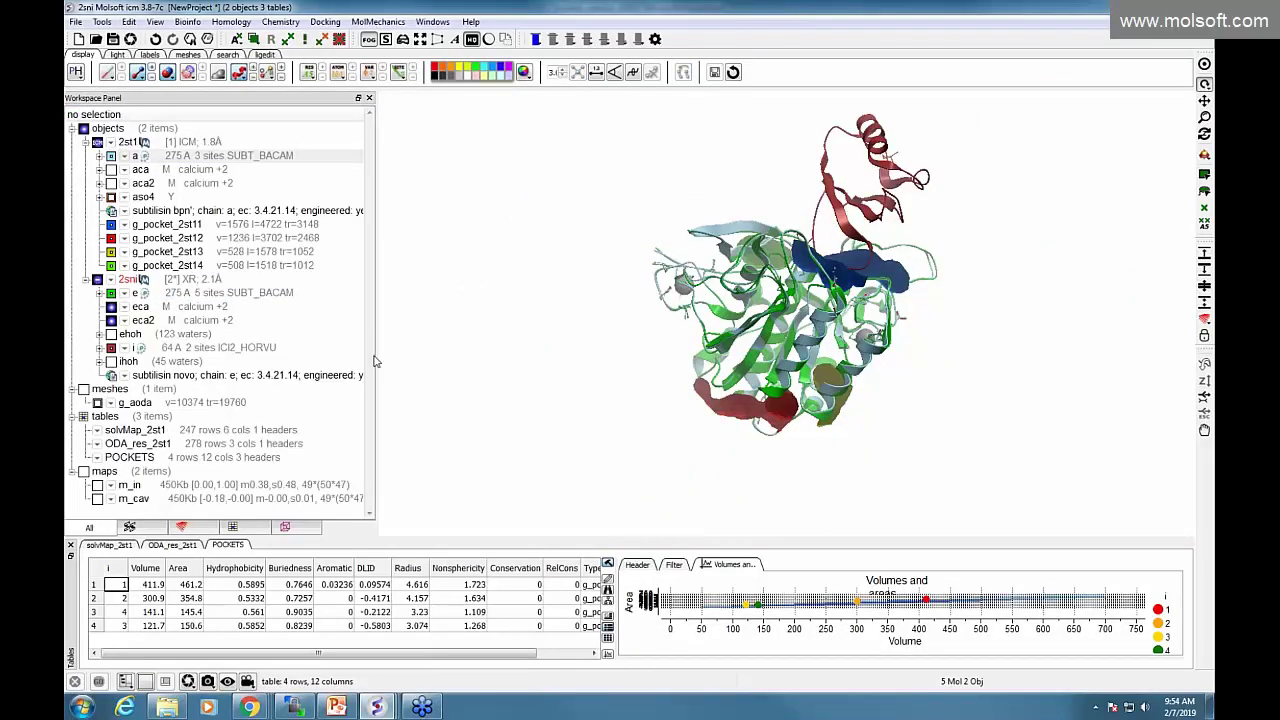
Hide object 2st1 and its other pockets, keeping only pocket g_pocket_2st11 displayed with the 2sni complex.
scroll(400, 316, up, 6)
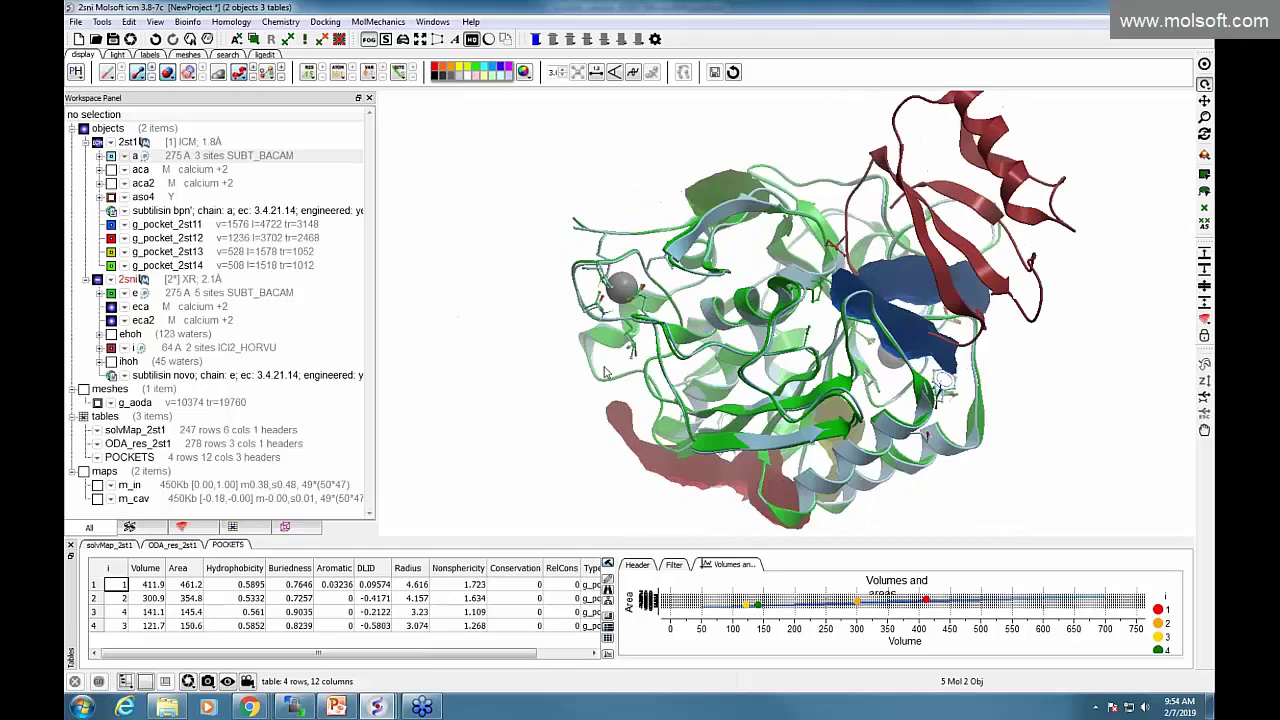
drag(605, 372, 588, 296)
middle_drag(606, 329, 899, 241)
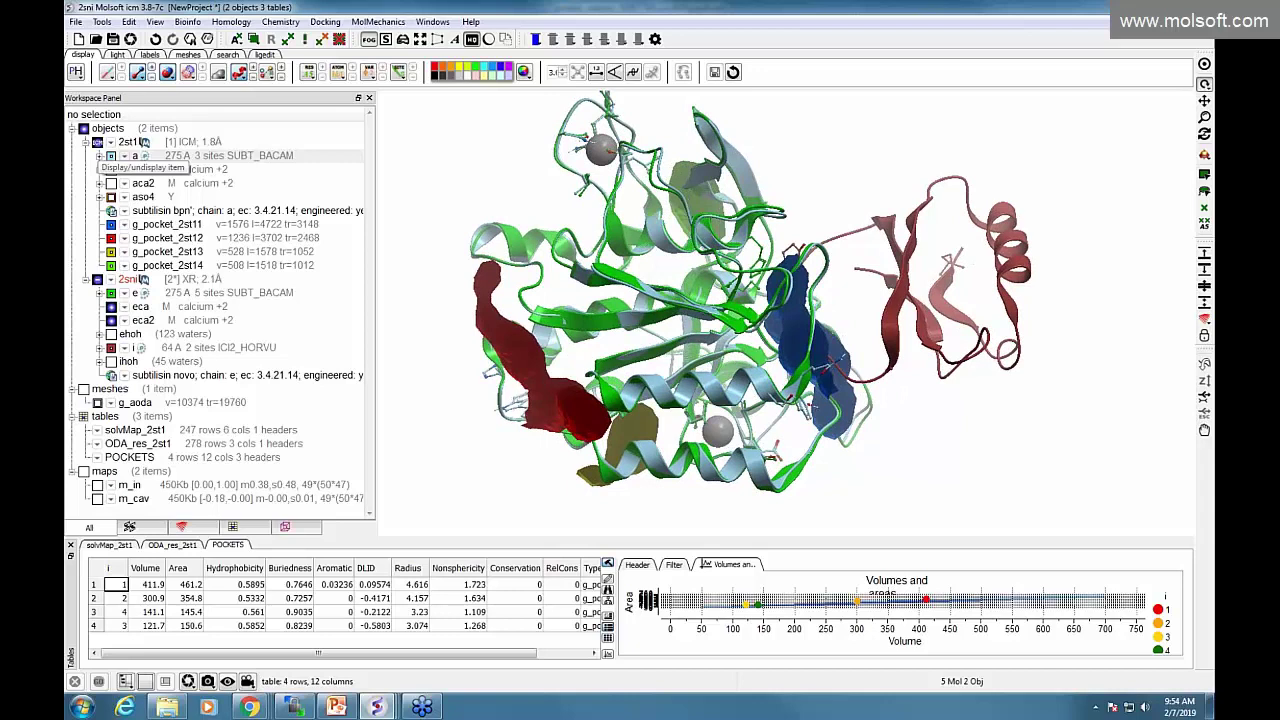
click(97, 143)
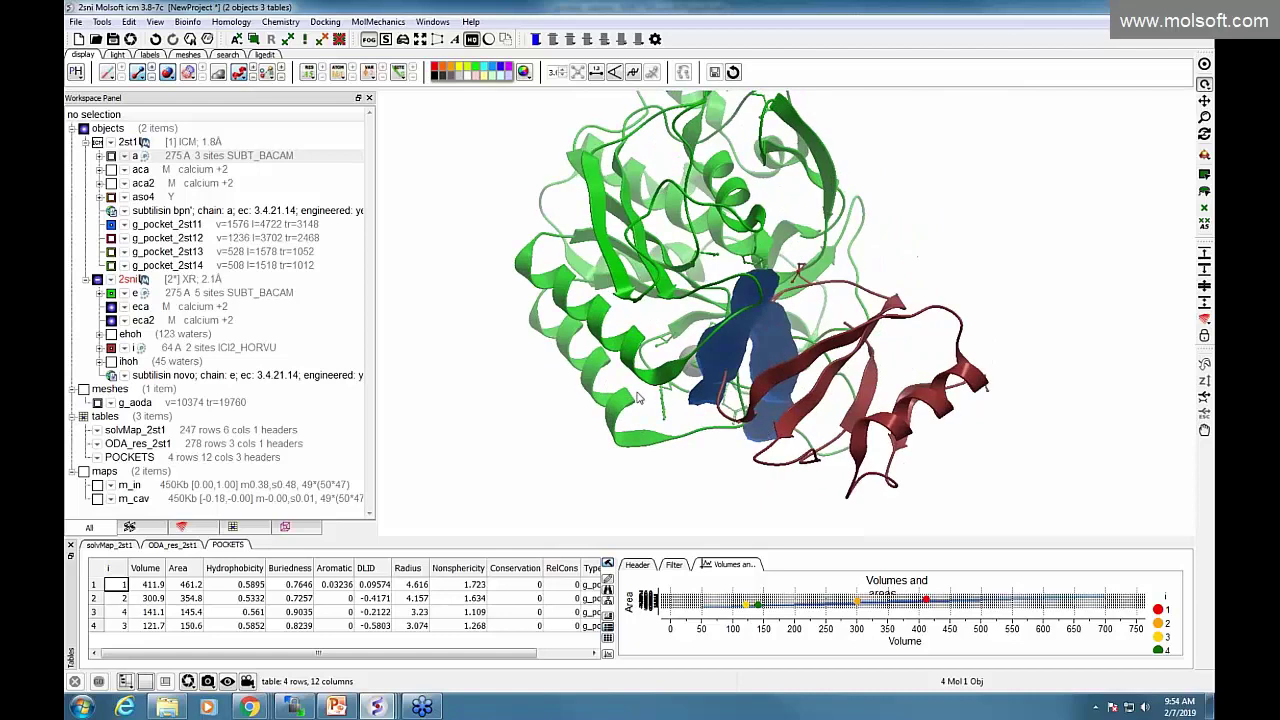
click(198, 296)
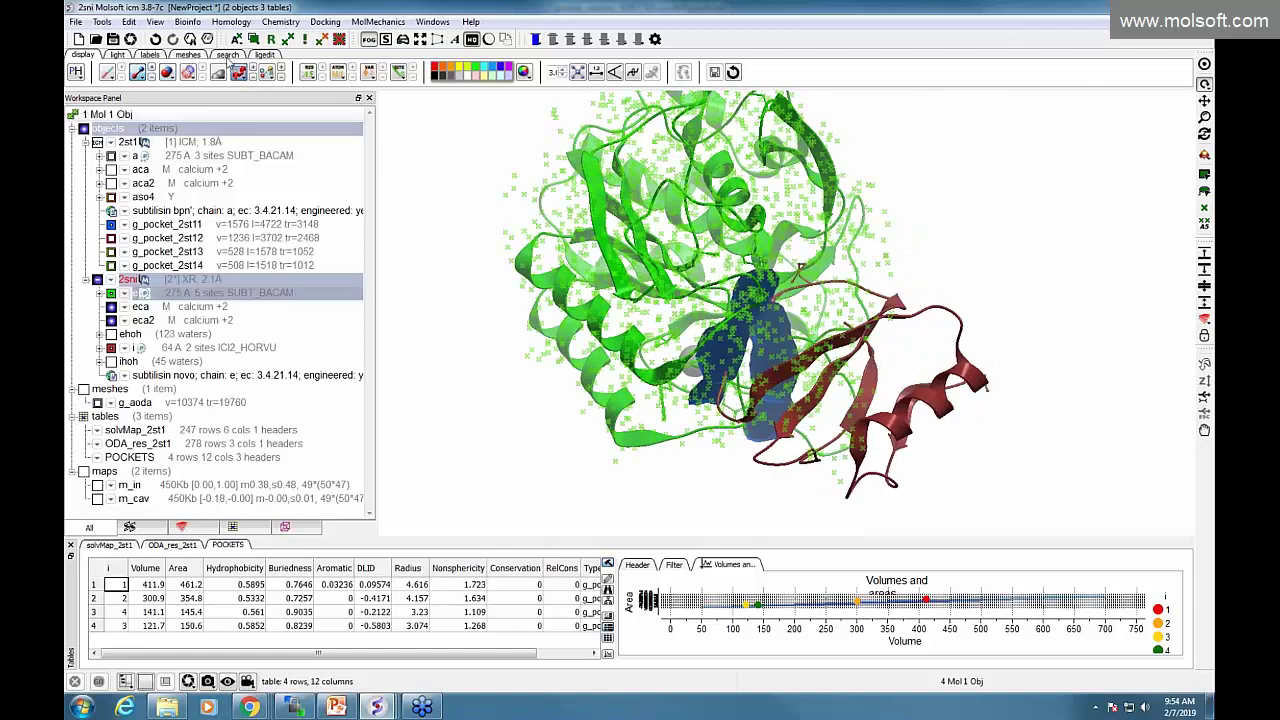
click(188, 55)
click(212, 72)
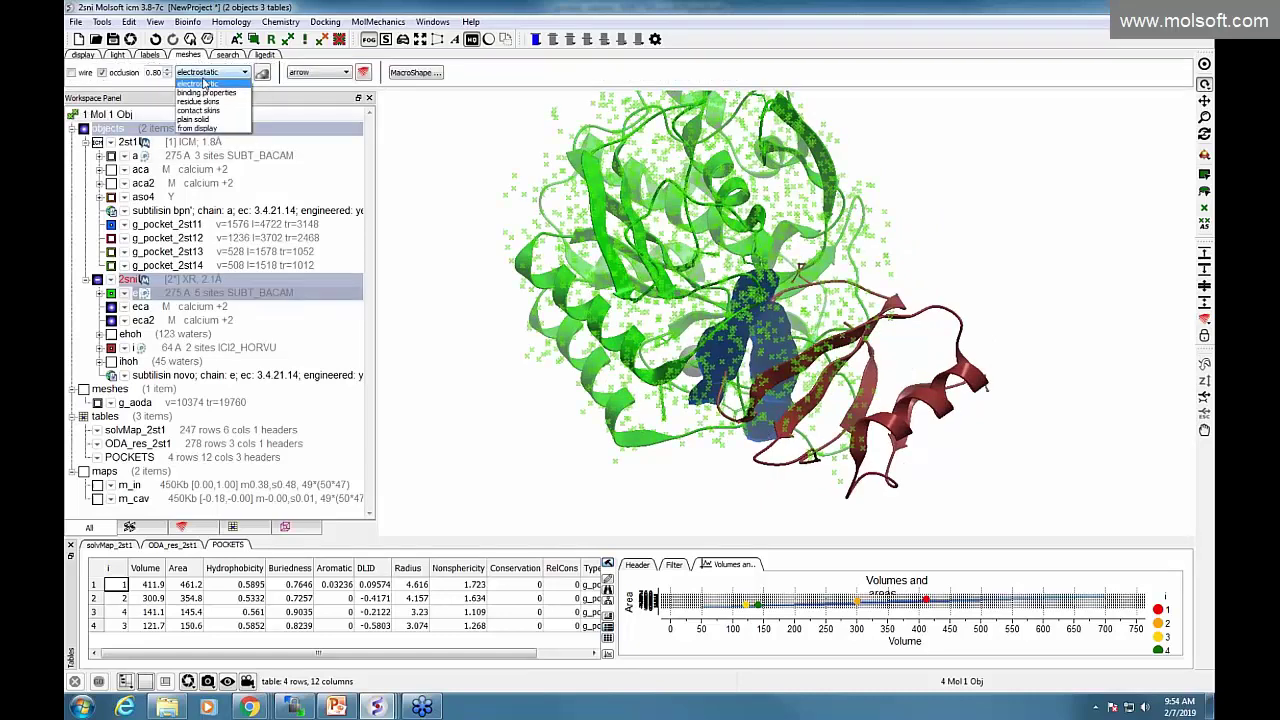
click(212, 121)
drag(560, 330, 613, 323)
Examine from several angles how chain i of 2sni sits against pocket g_pocket_2st11.
click(997, 260)
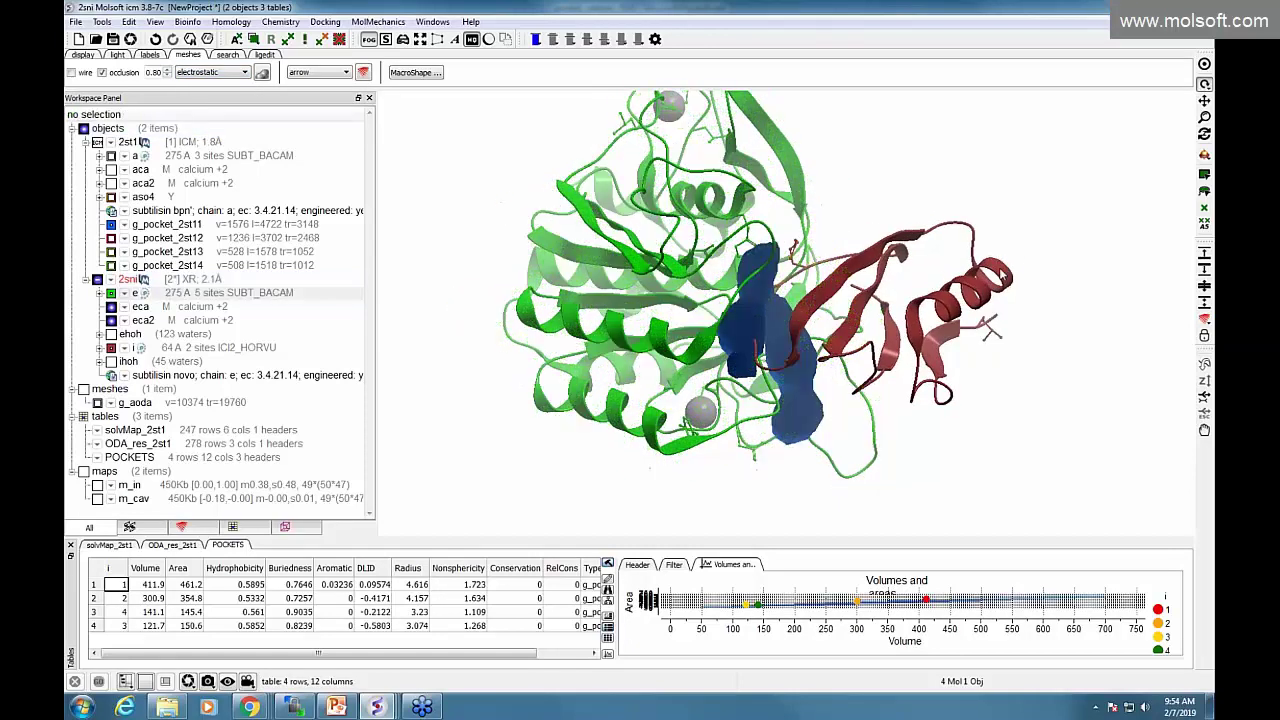
drag(1003, 274, 855, 285)
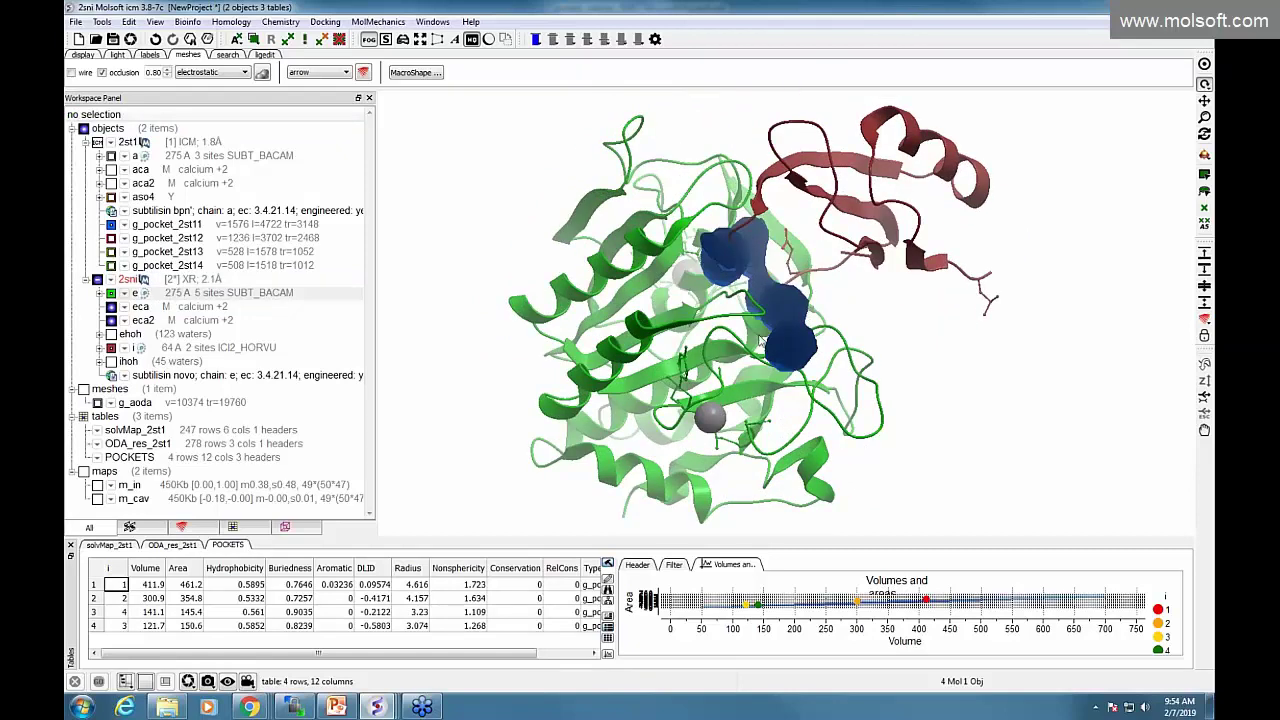
drag(862, 376, 702, 395)
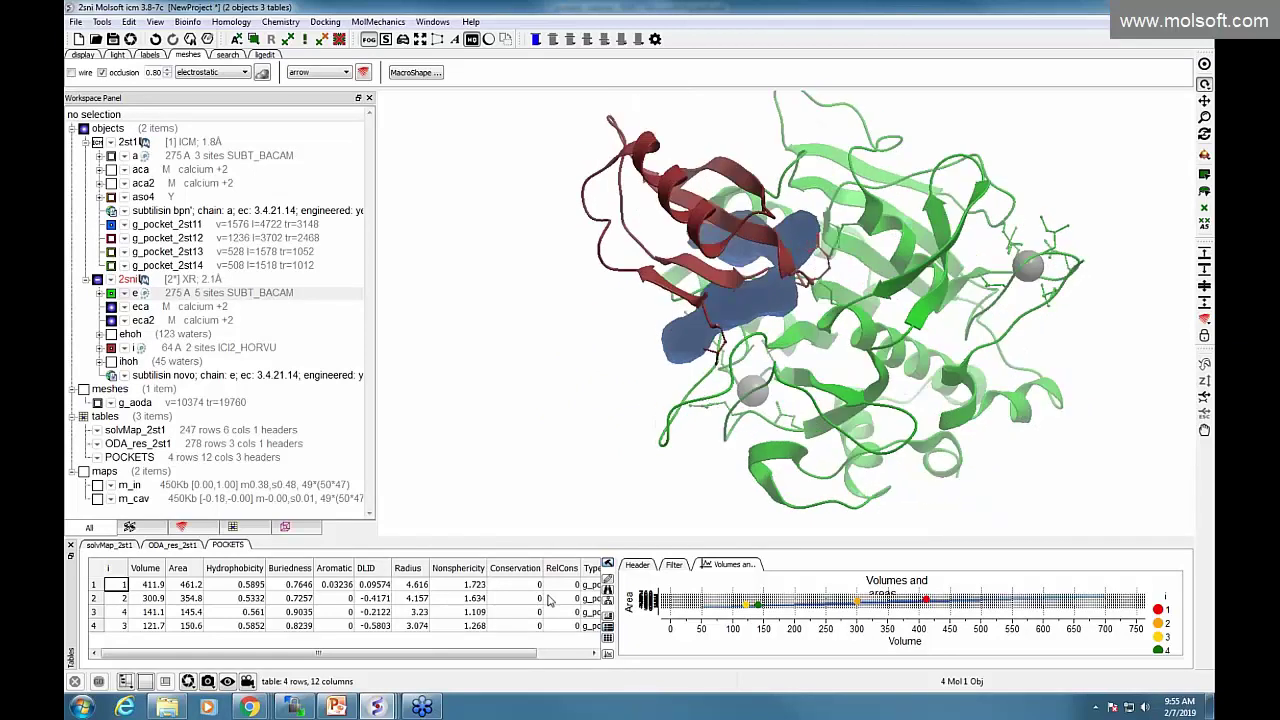
Switch to the pockets_webinar_2019 presentation in PowerPoint and show slide 13, "Any Questions?".
click(338, 706)
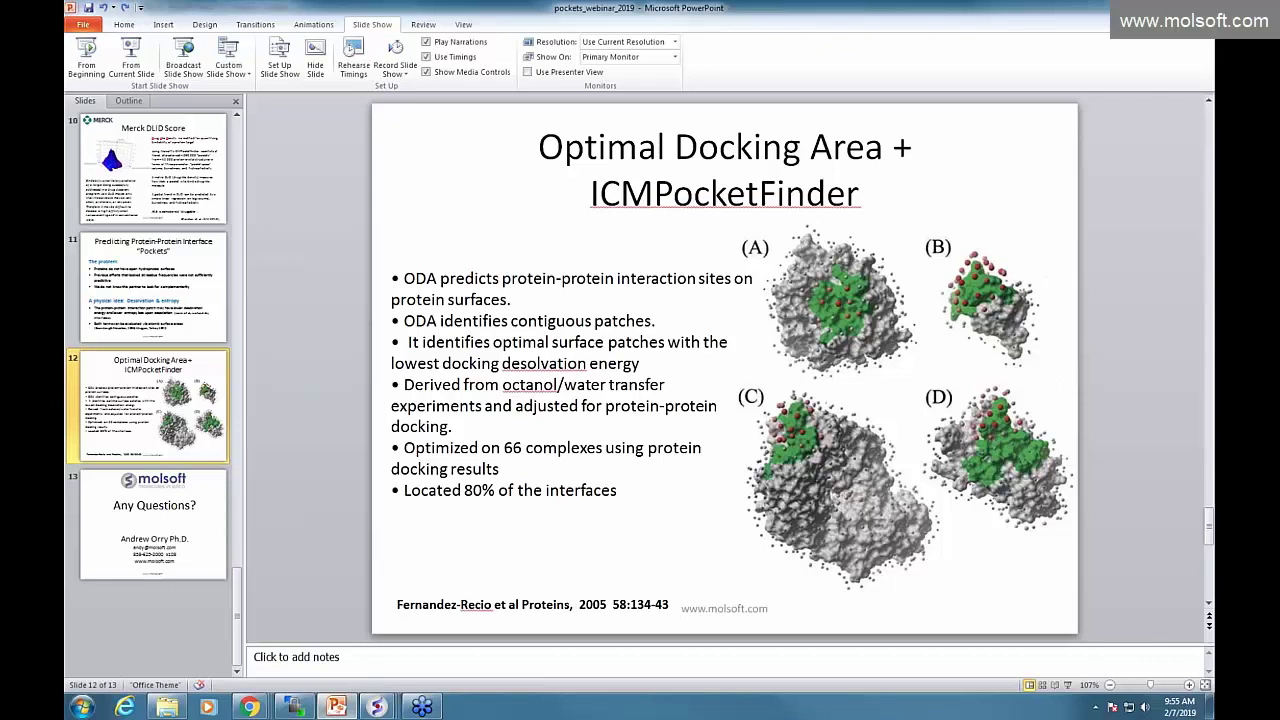
click(184, 507)
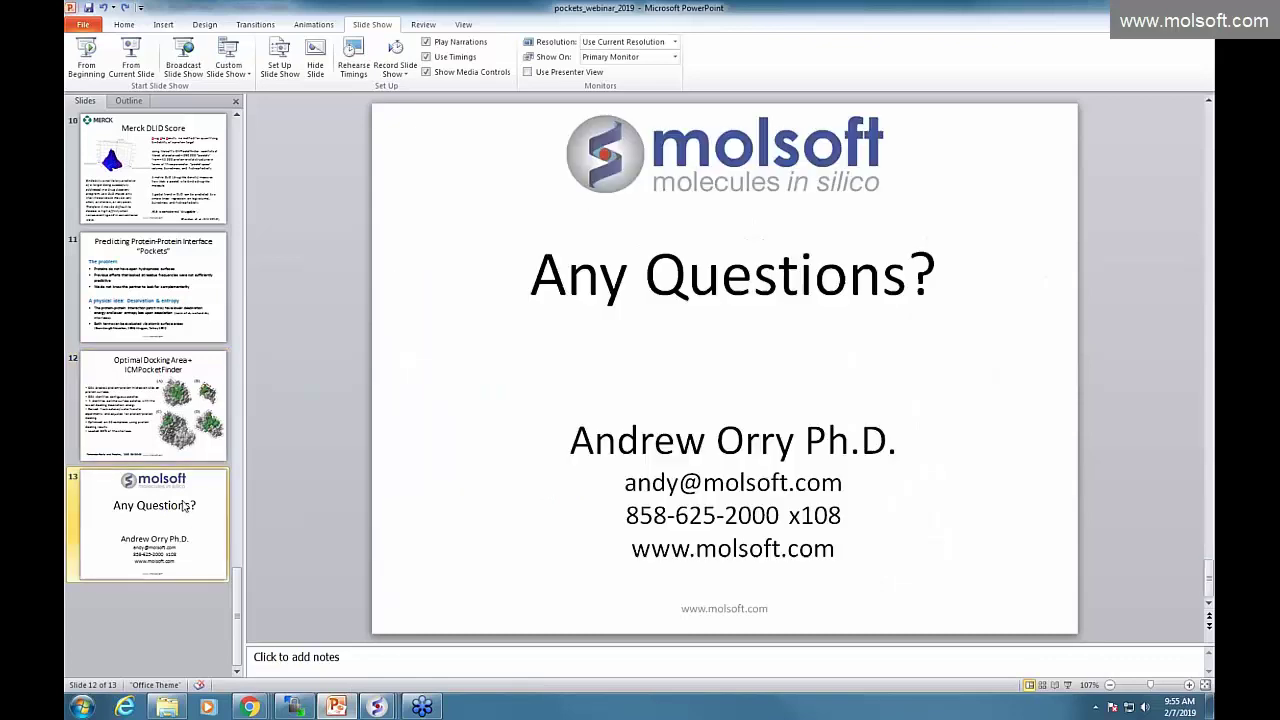